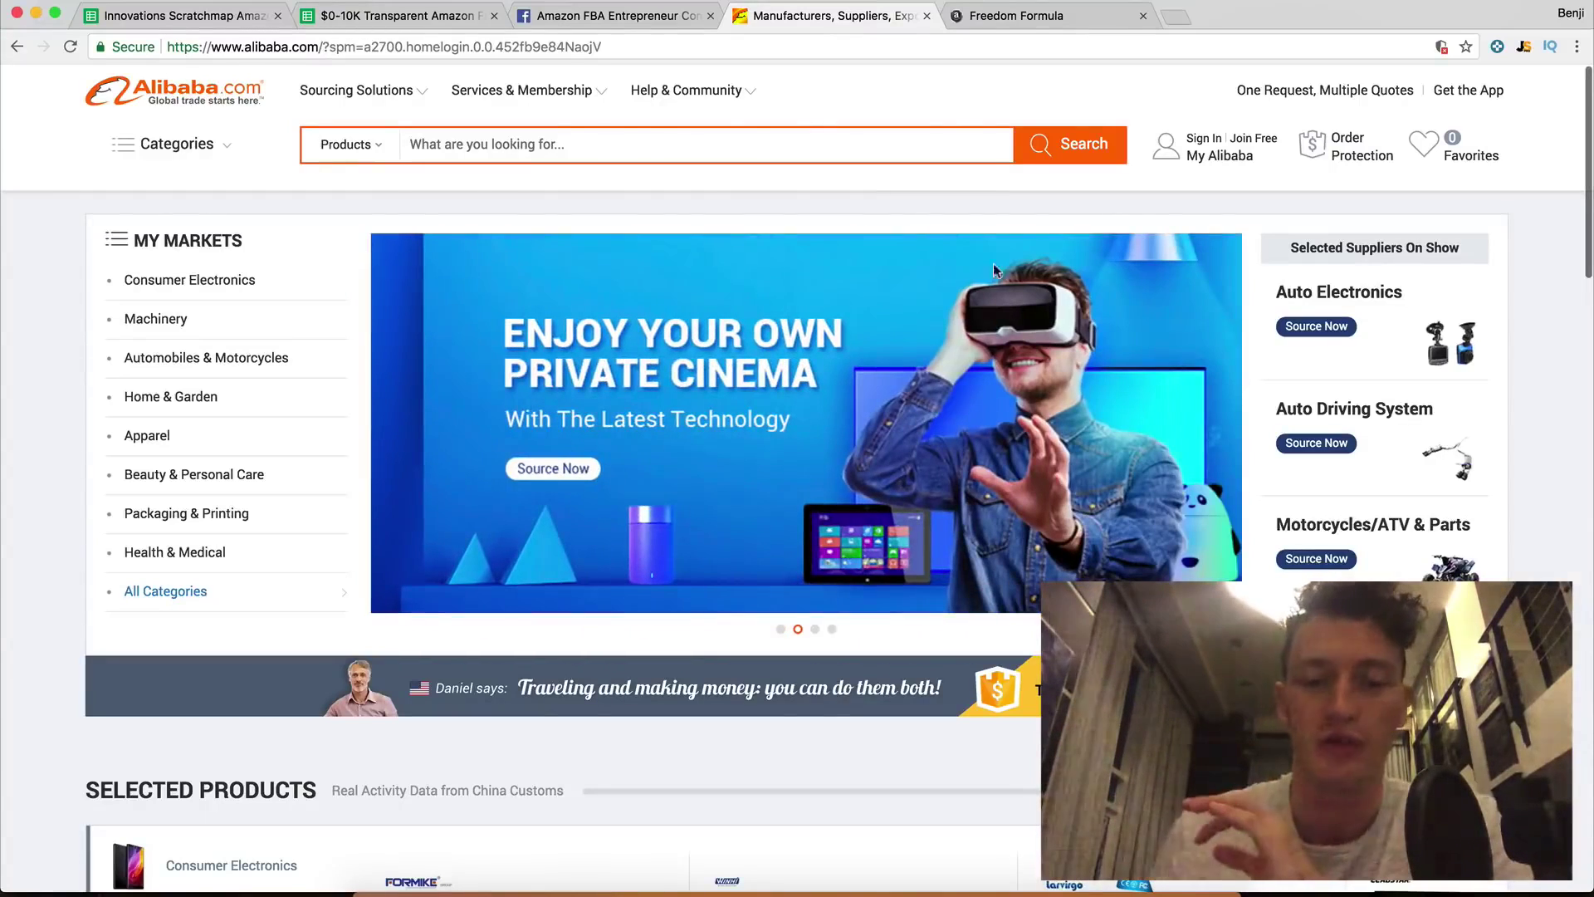
# Step: Review the $0 to $10K launch phases image, marking the Find Supplier and Improve Product phases
pyautogui.press('super+Tab')
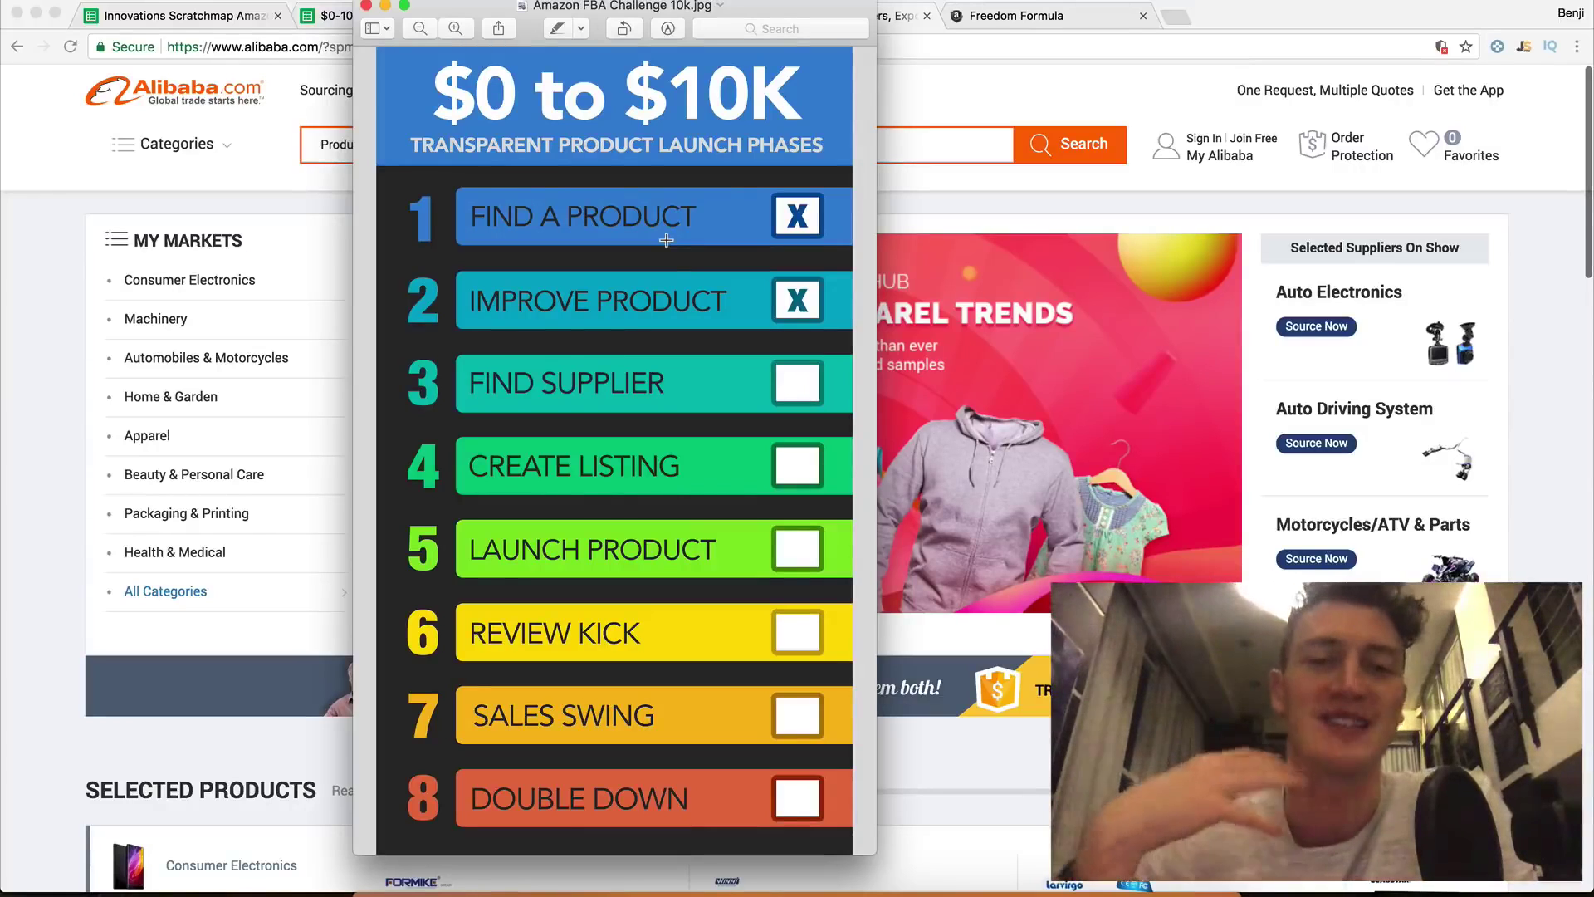
pyautogui.click(927, 213)
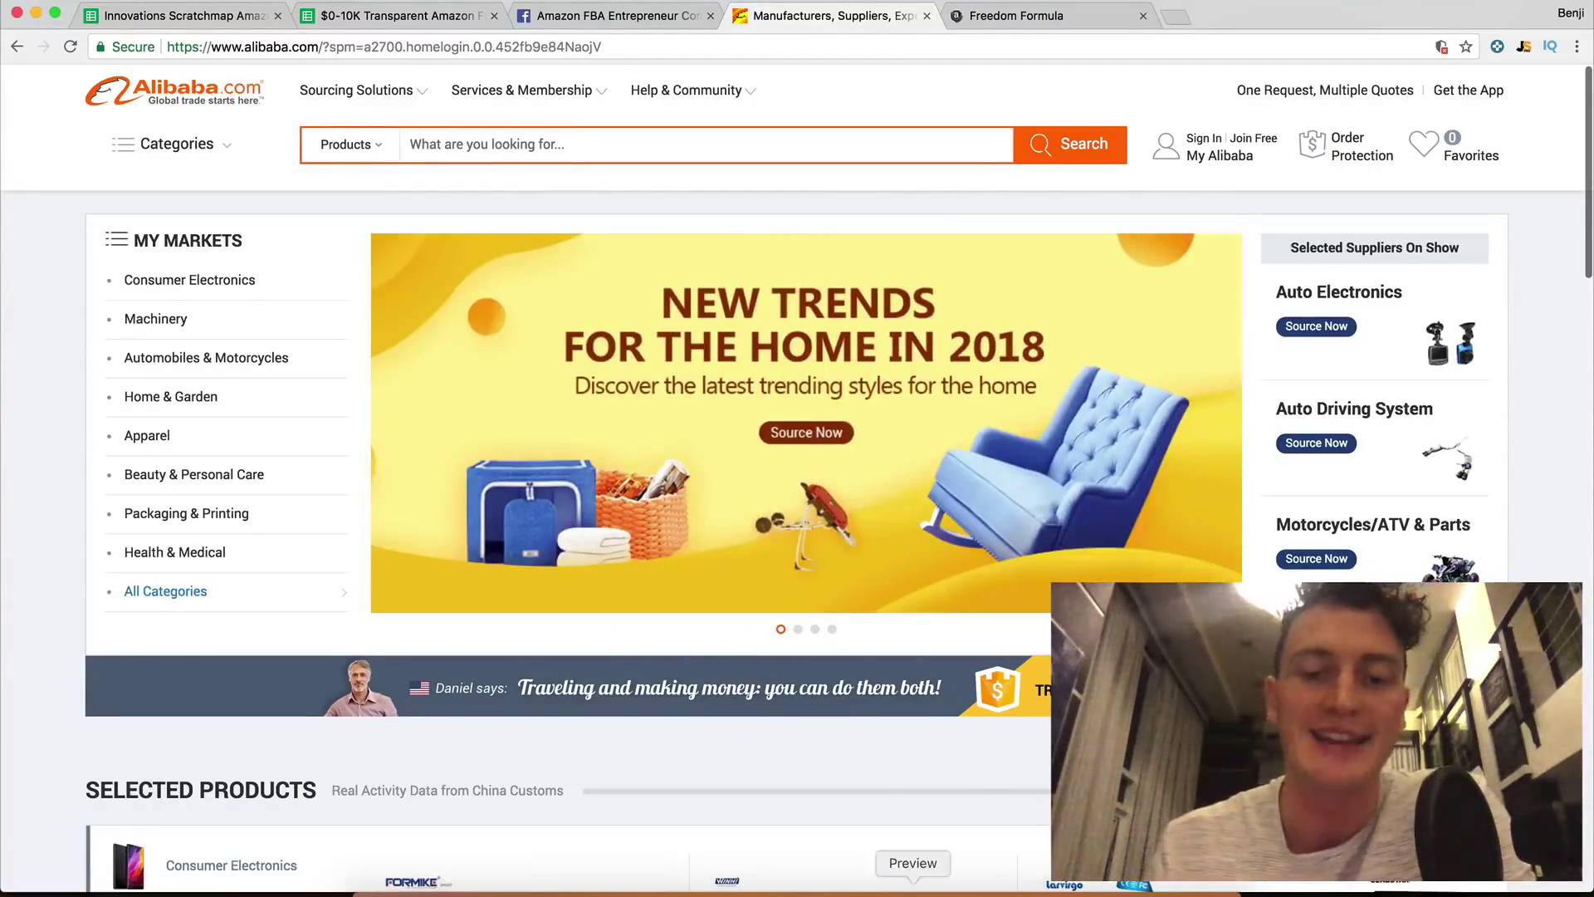
pyautogui.click(912, 890)
pyautogui.moveTo(396, 343); pyautogui.dragTo(838, 426)
pyautogui.moveTo(395, 264); pyautogui.dragTo(754, 306)
pyautogui.press('super+Tab')
# Step: Go through the Scratchmap pros (easy to scratch, beautiful design) and cons (too small, crowded, flimsy)
pyautogui.press('super+1')
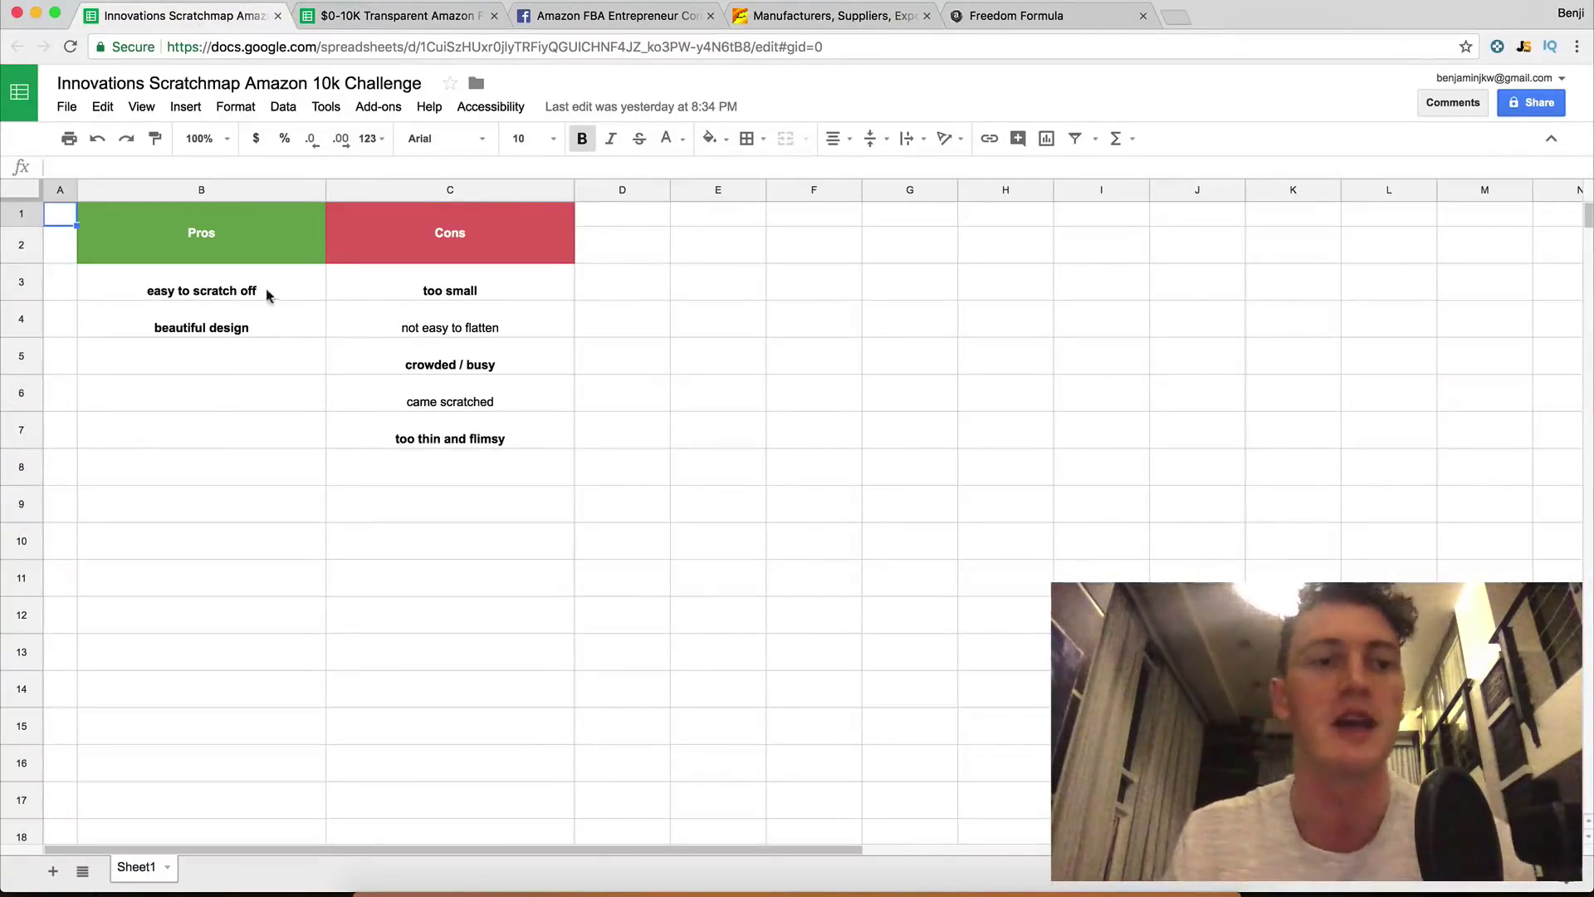
pyautogui.click(291, 301)
pyautogui.click(290, 326)
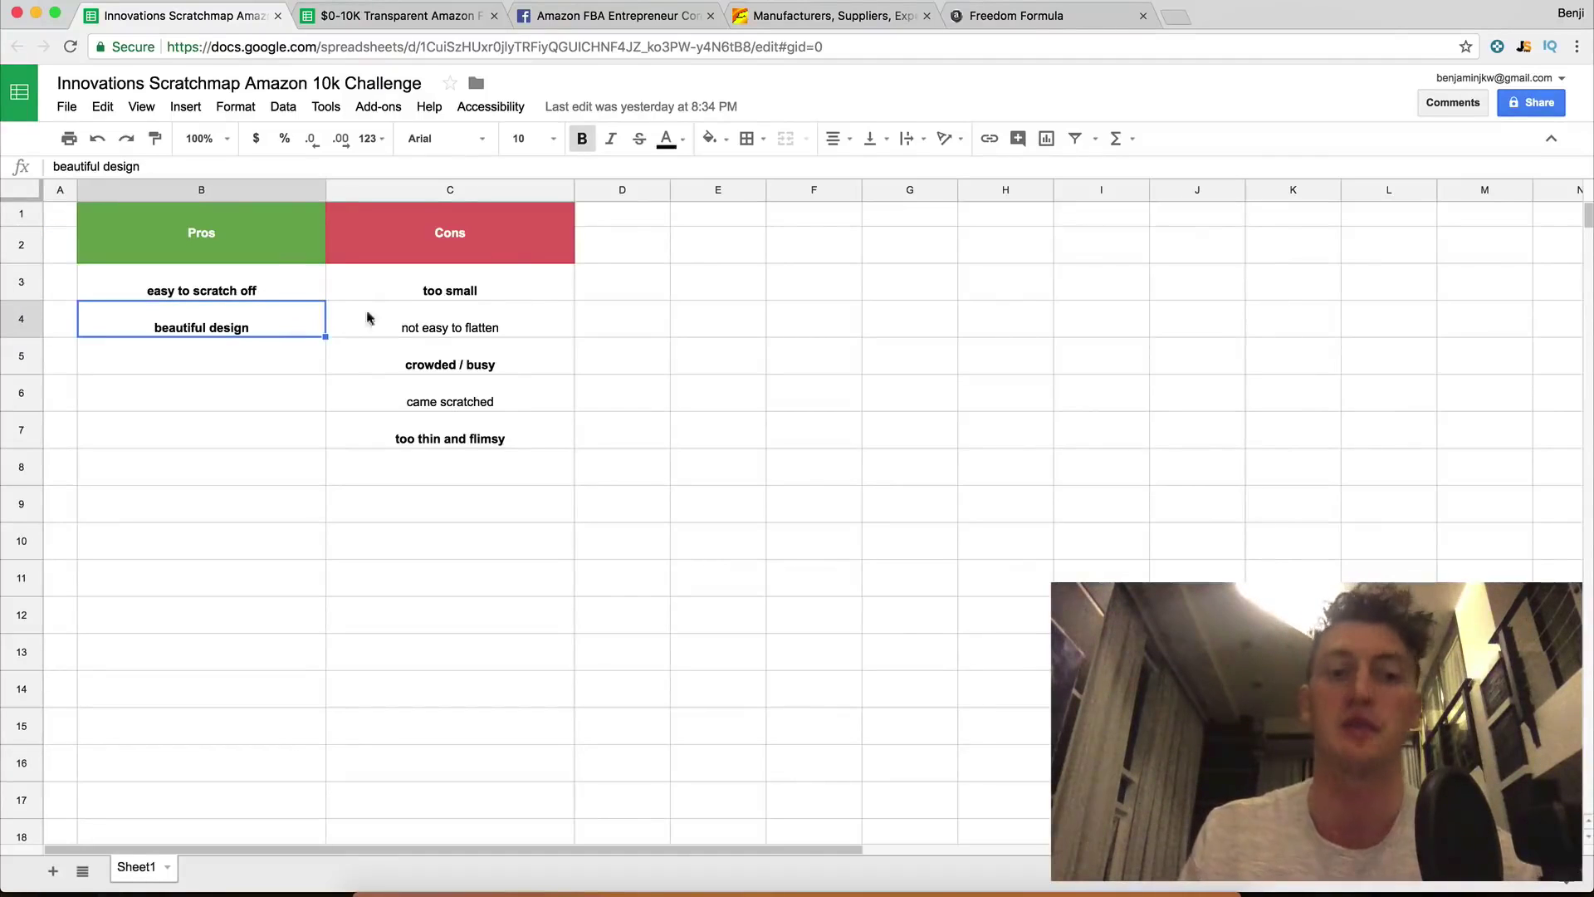
pyautogui.click(502, 288)
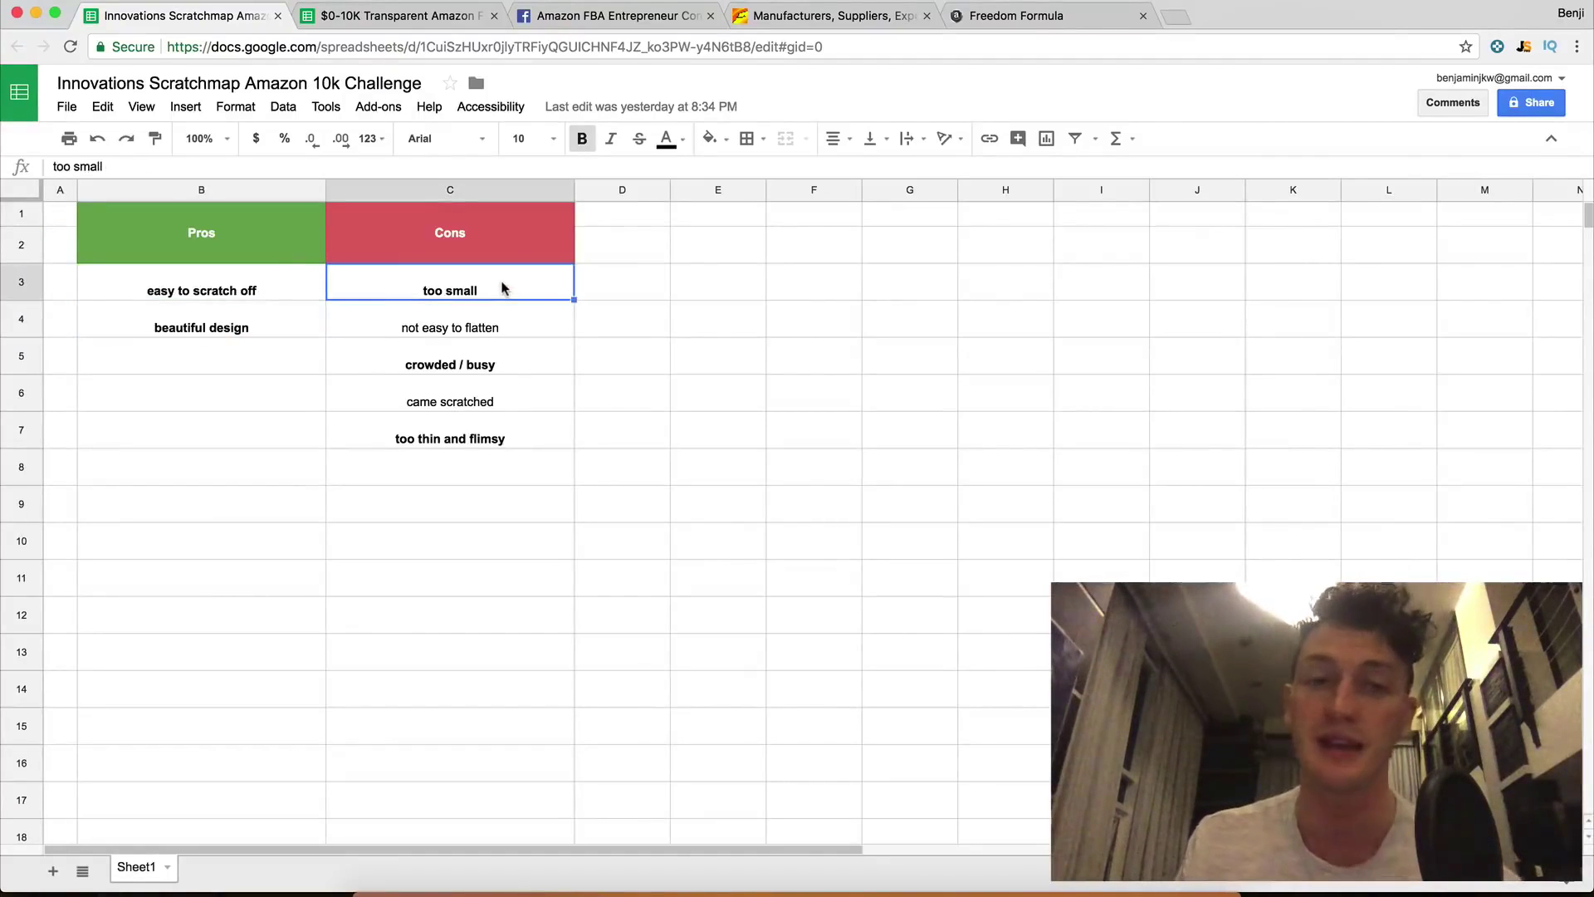
pyautogui.click(509, 367)
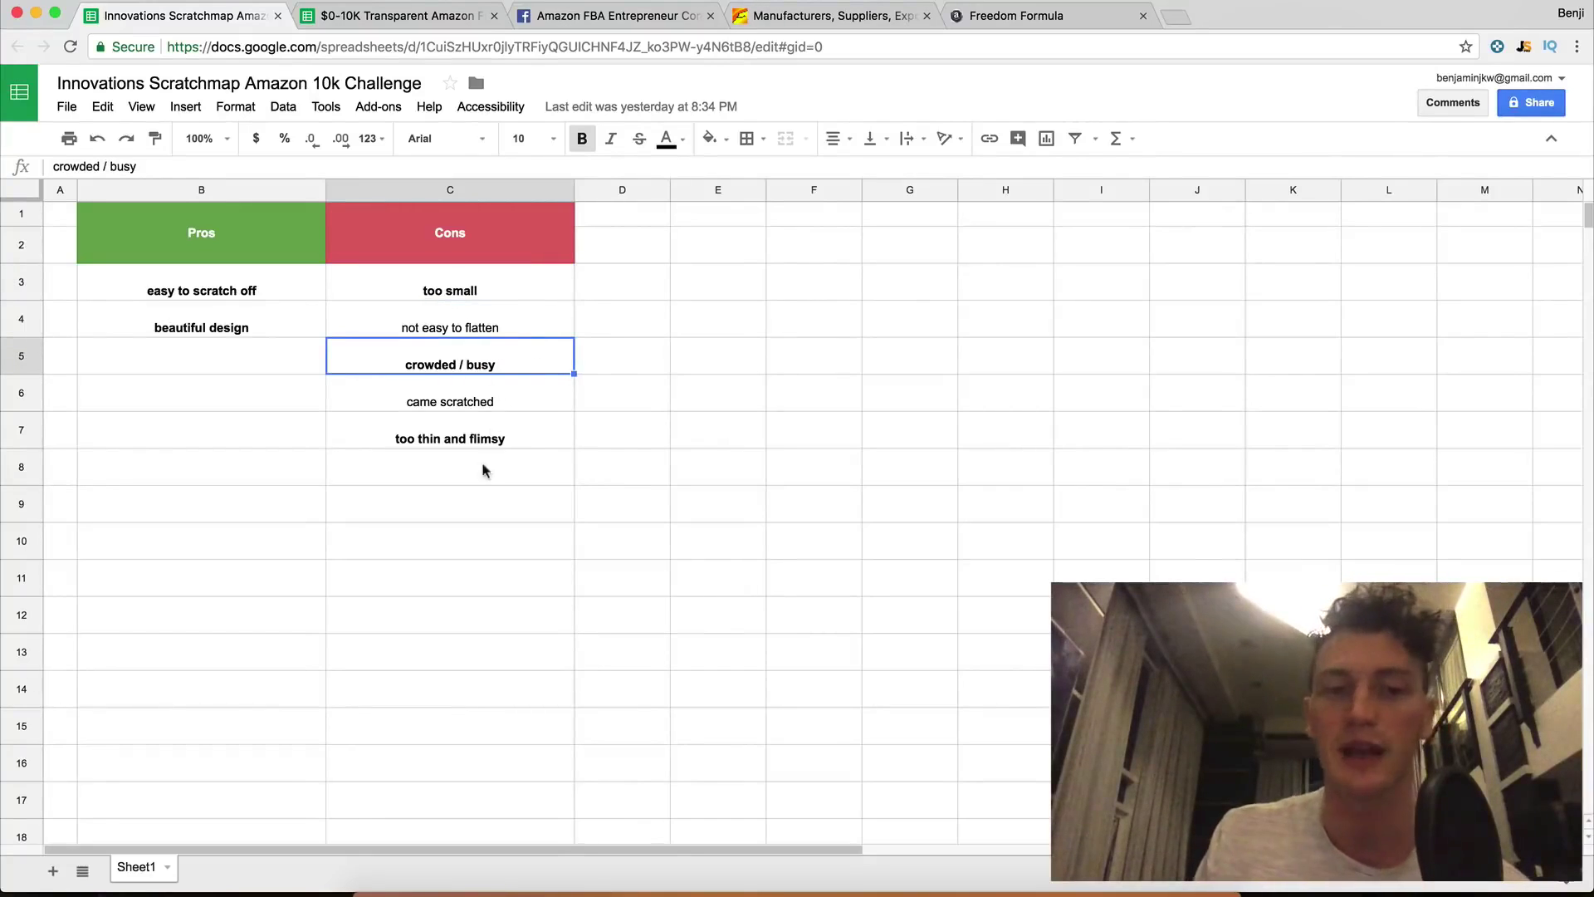
pyautogui.click(499, 448)
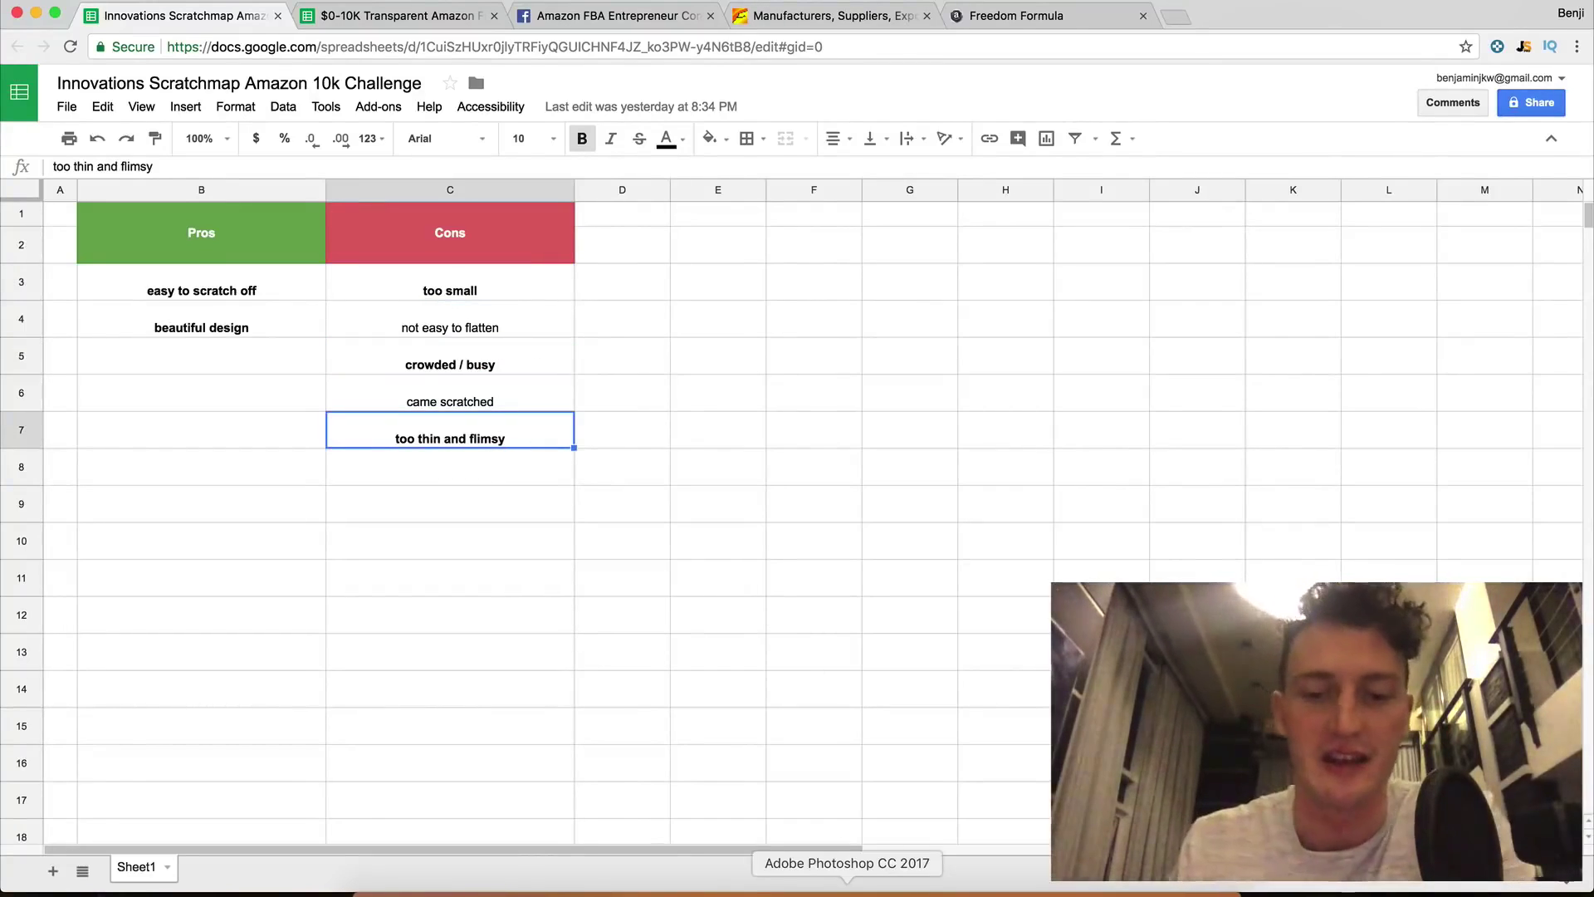
pyautogui.click(855, 887)
# Step: Show the Map-Supplier-Instructions.jpg document listing the six map packaging steps
pyautogui.click(521, 71)
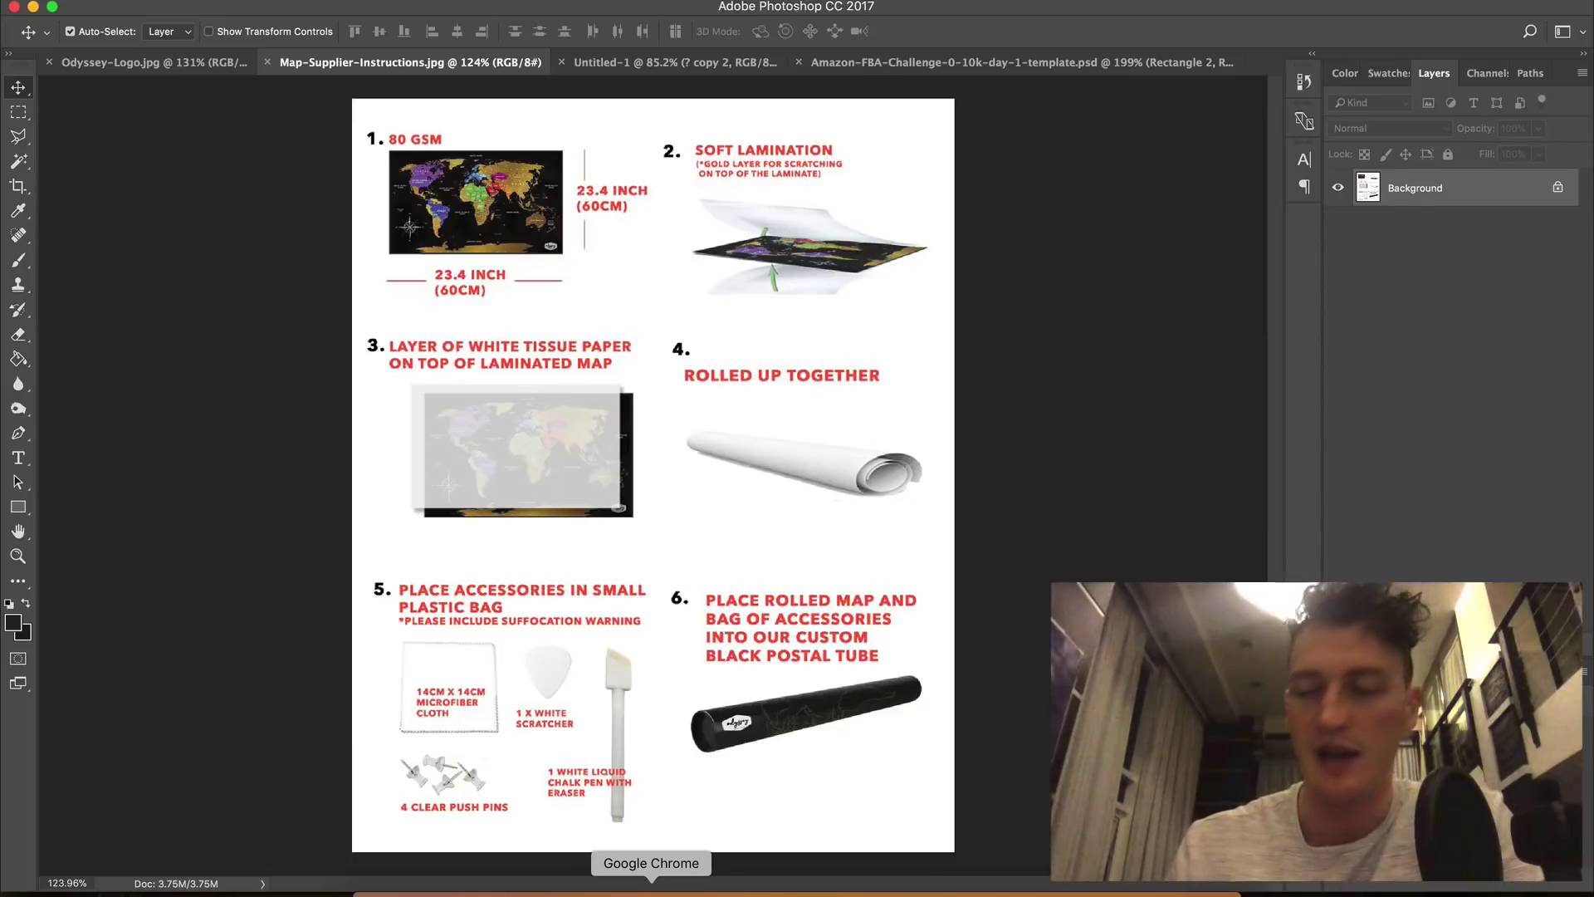
# Step: Open the Amazon FBA Entrepreneur Community Facebook group and scroll through its discussion feed
pyautogui.click(652, 889)
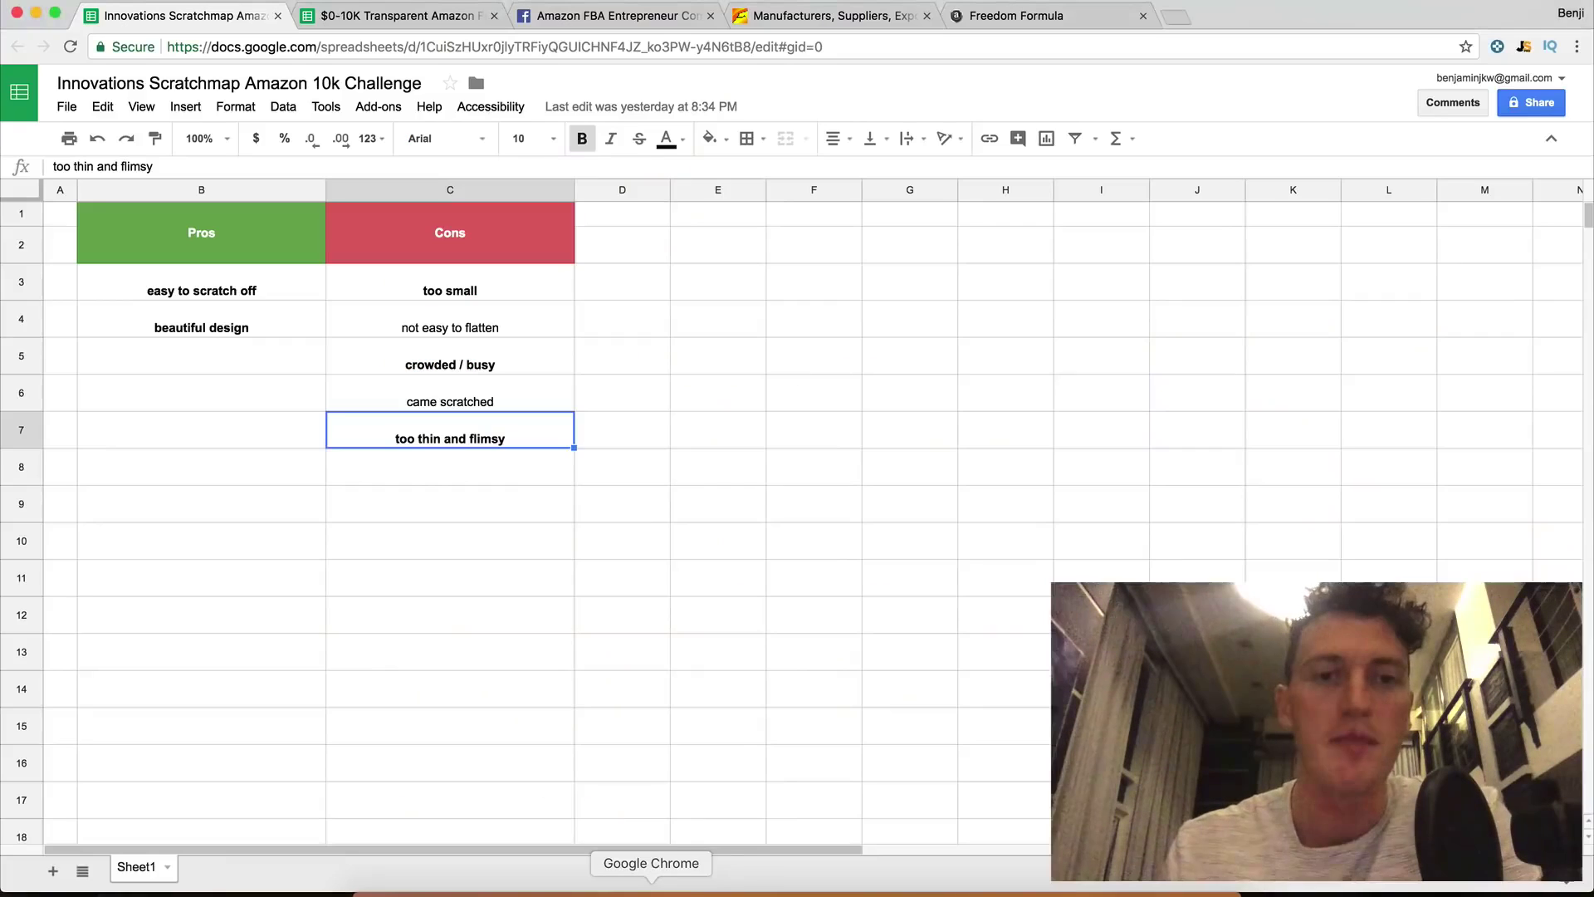
pyautogui.click(631, 15)
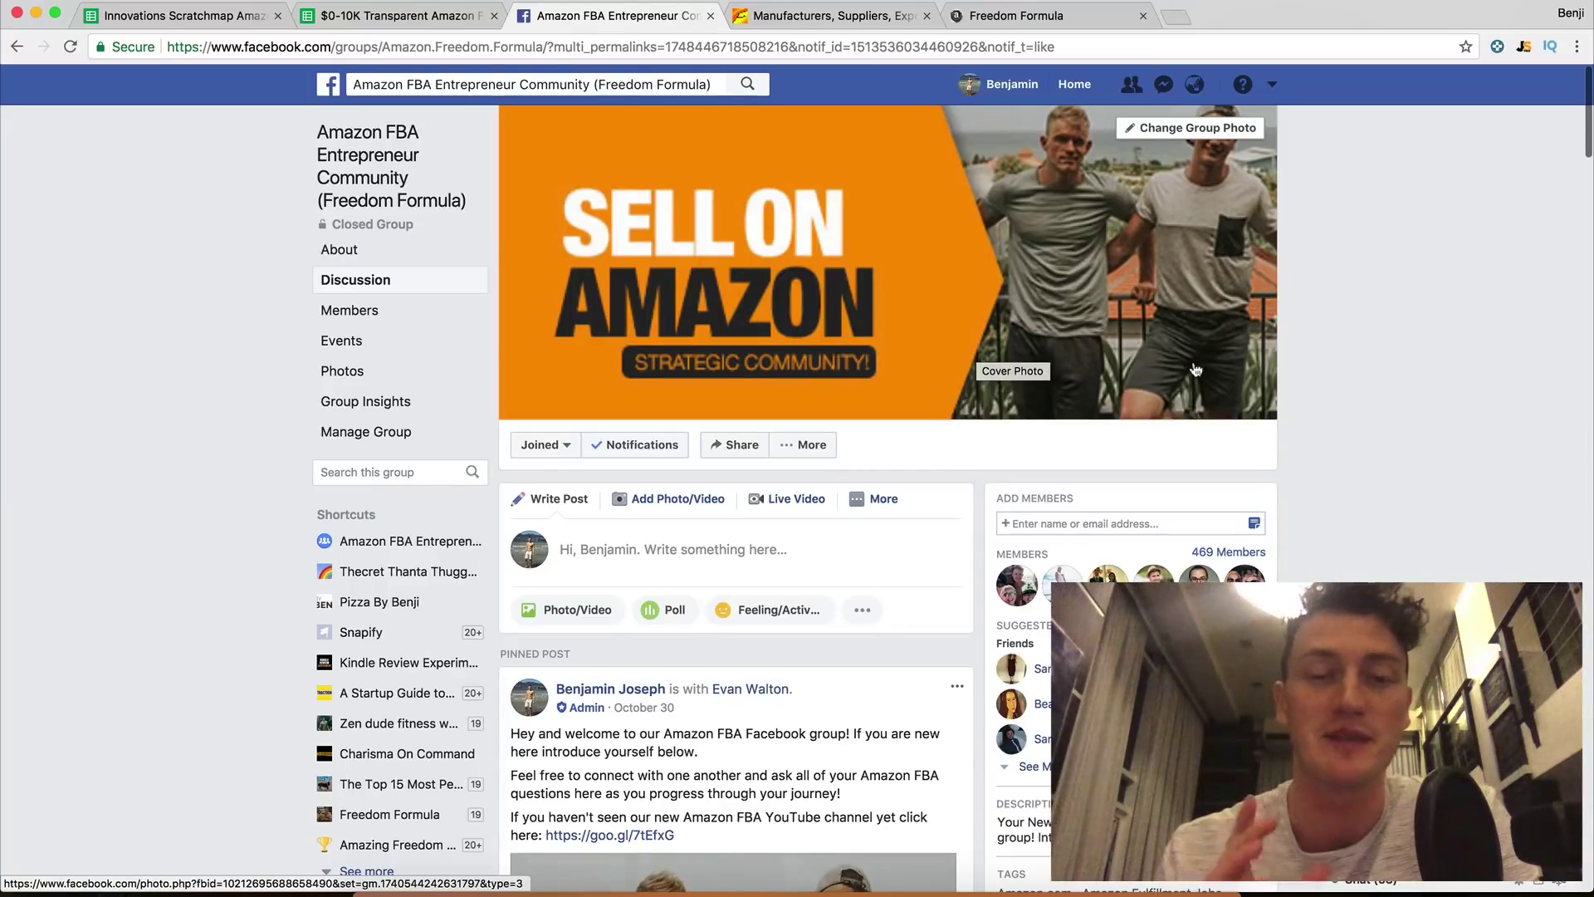
pyautogui.scroll(-5, 830, 500)
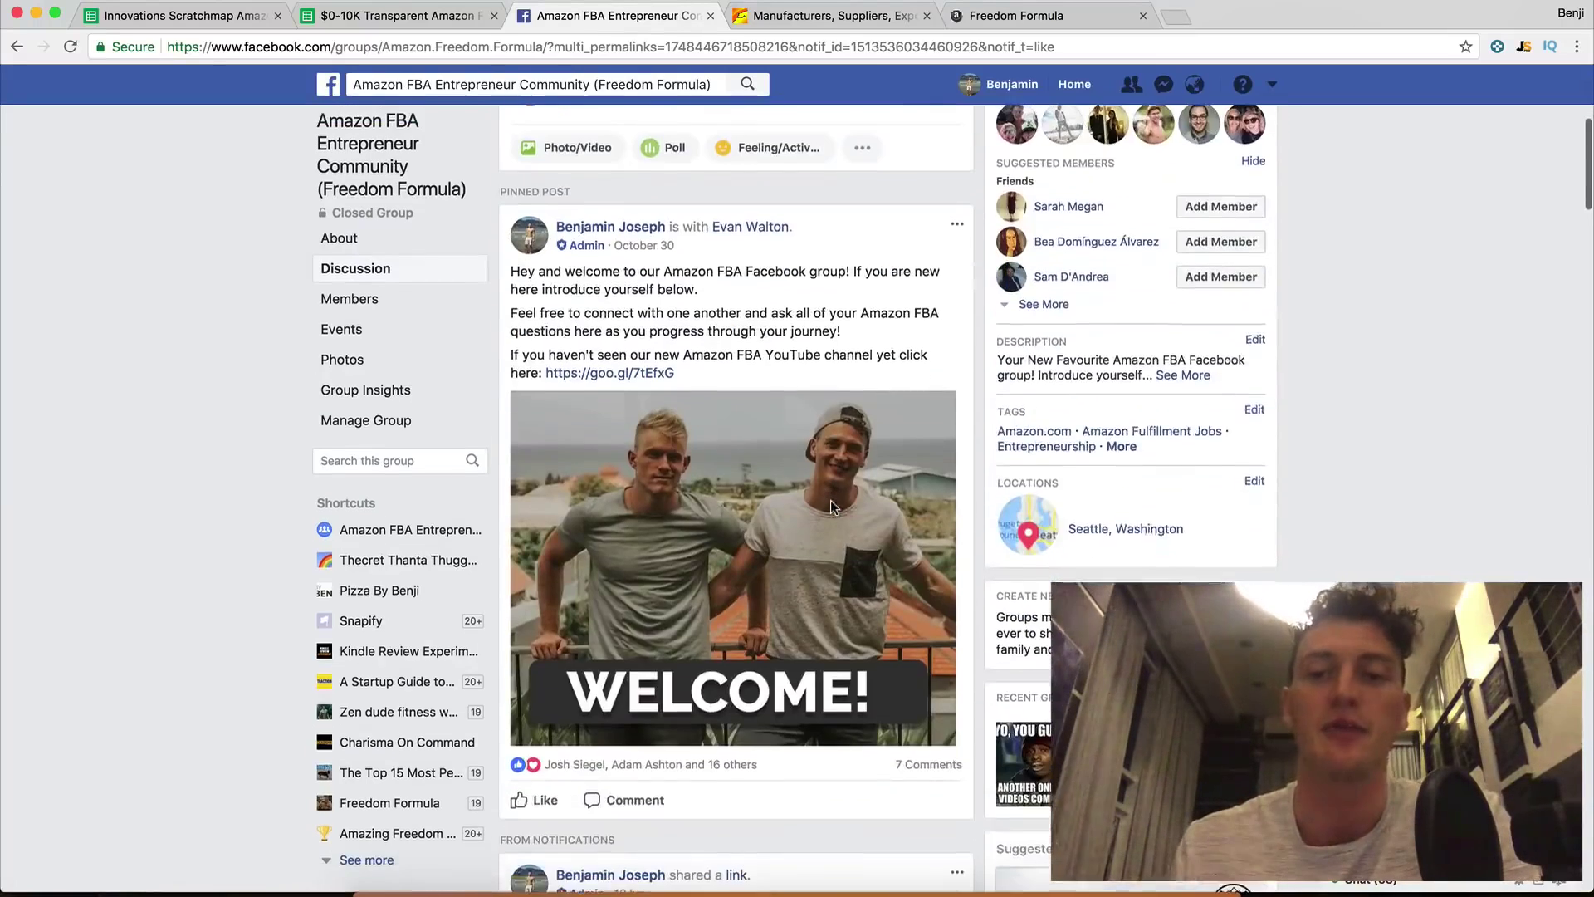
pyautogui.scroll(2, 833, 508)
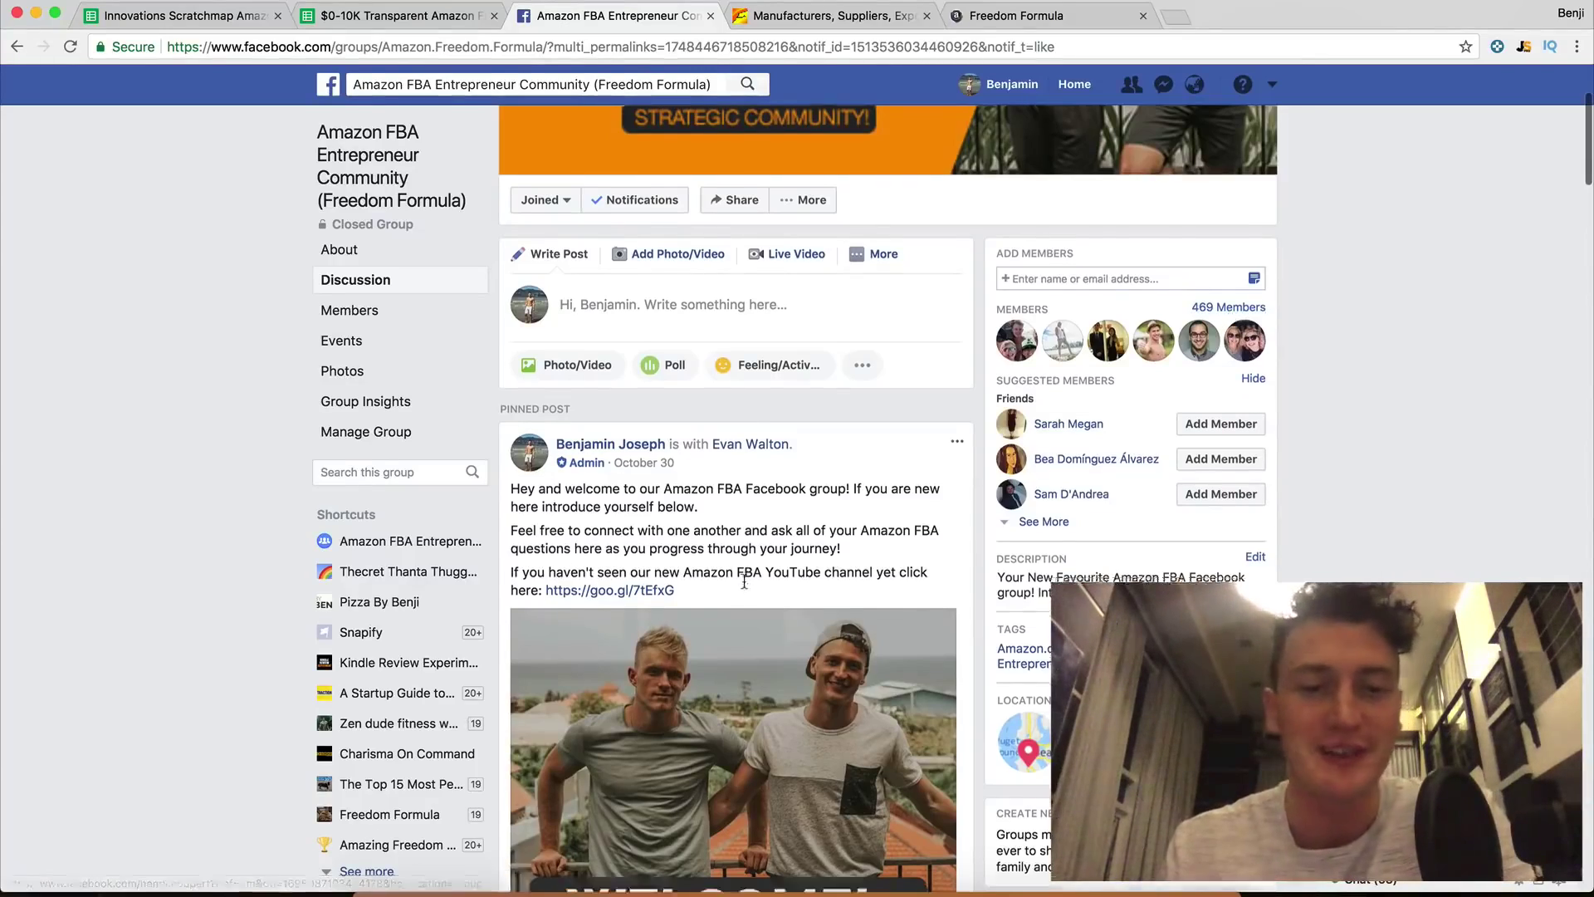
pyautogui.scroll(-15, 744, 582)
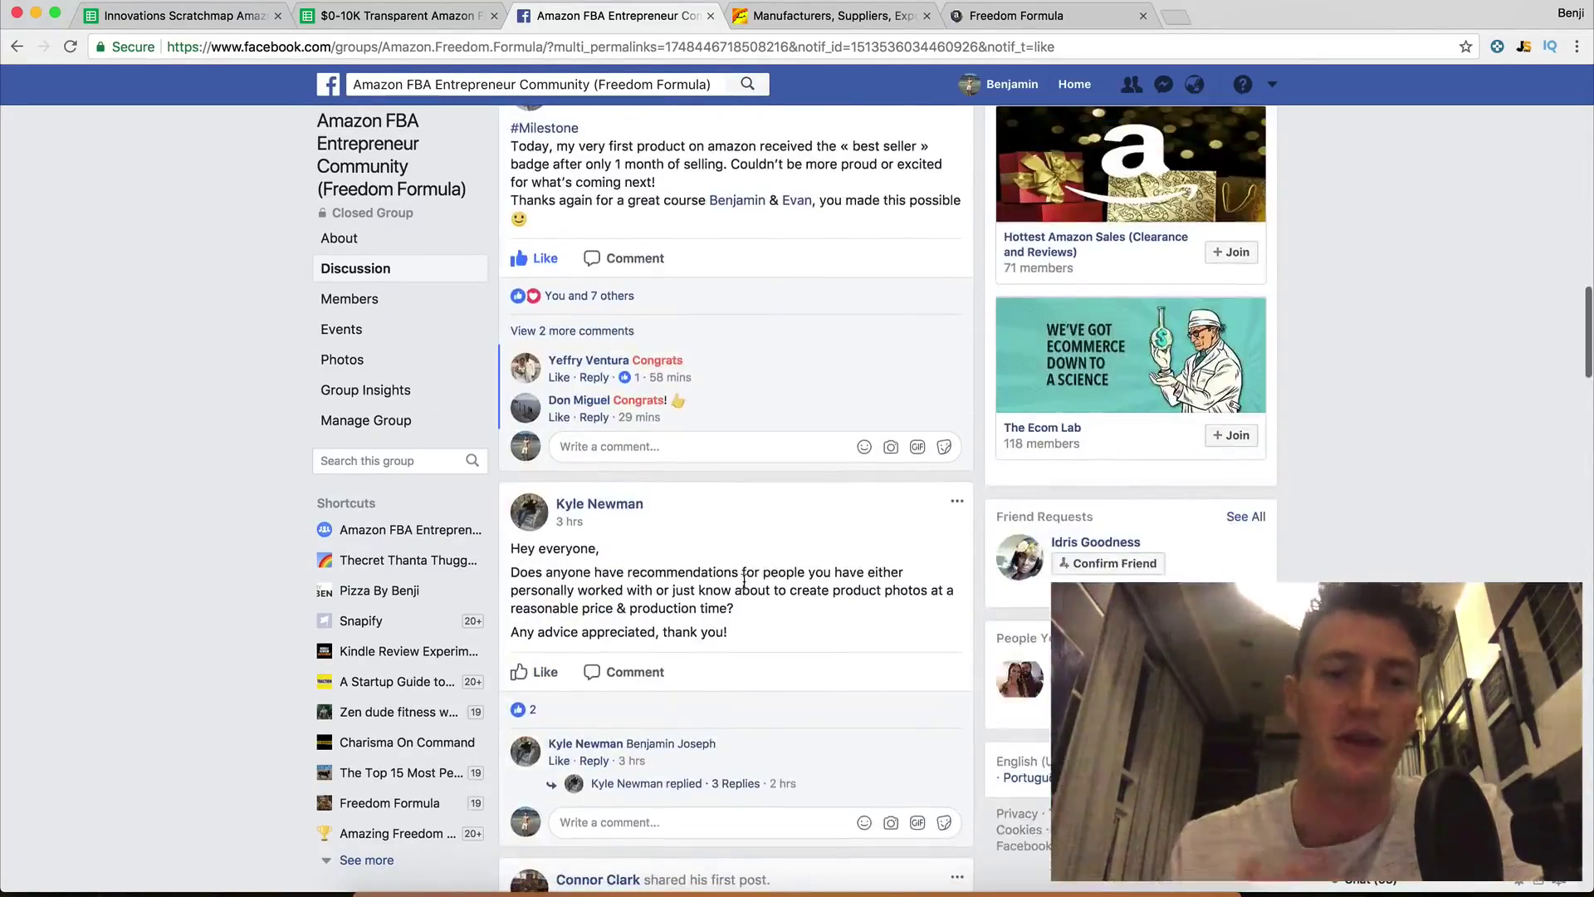
pyautogui.scroll(8, 662, 366)
pyautogui.scroll(10, 662, 366)
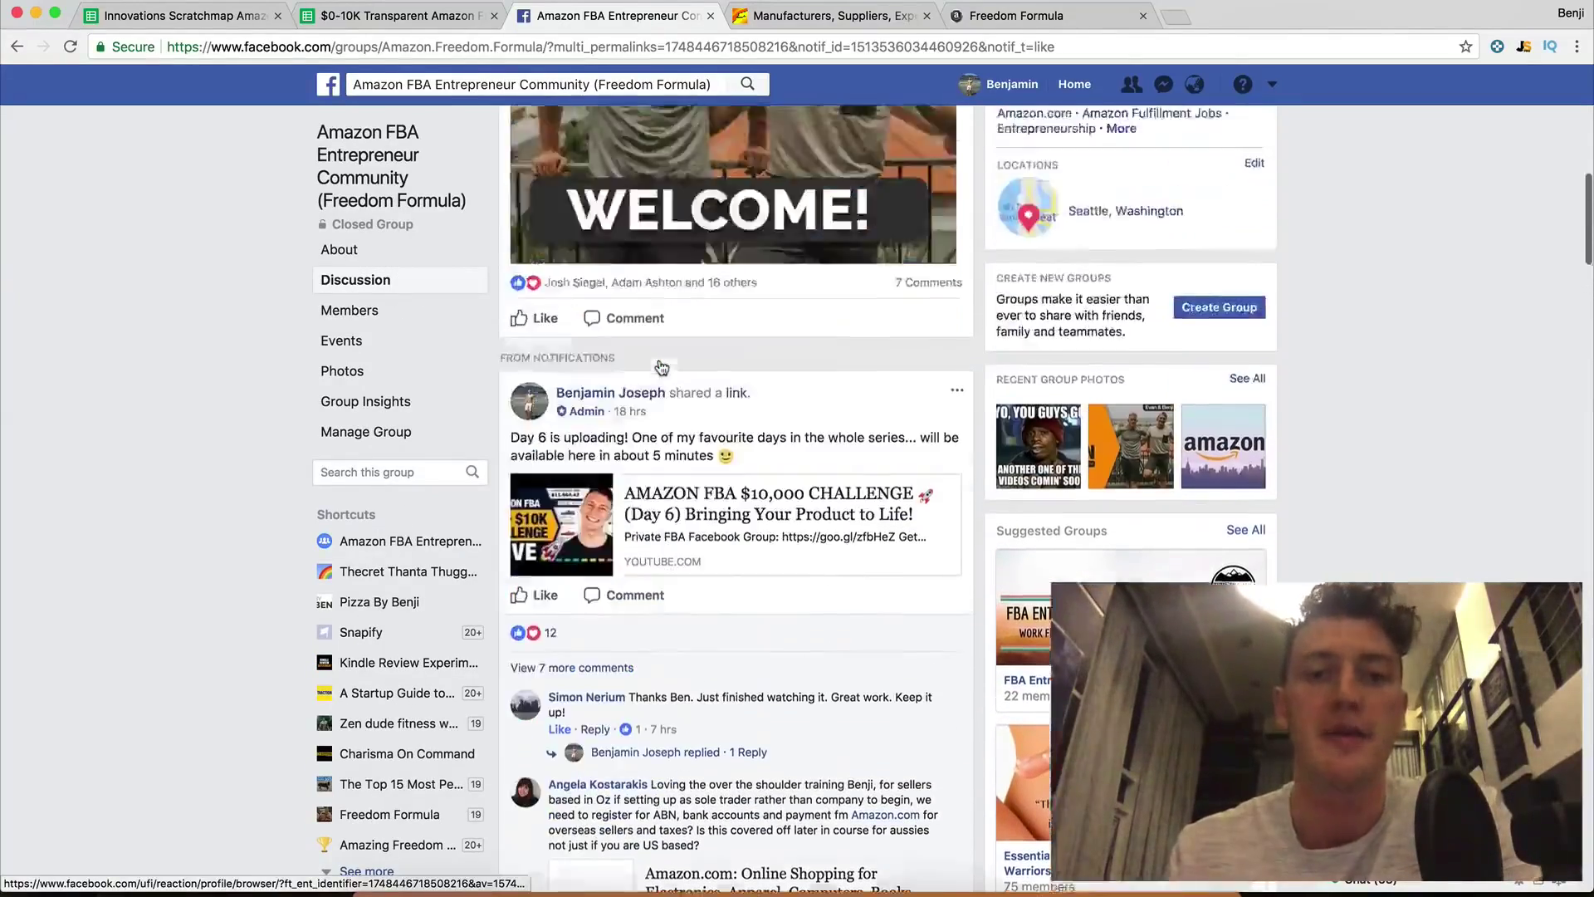
pyautogui.scroll(1, 662, 366)
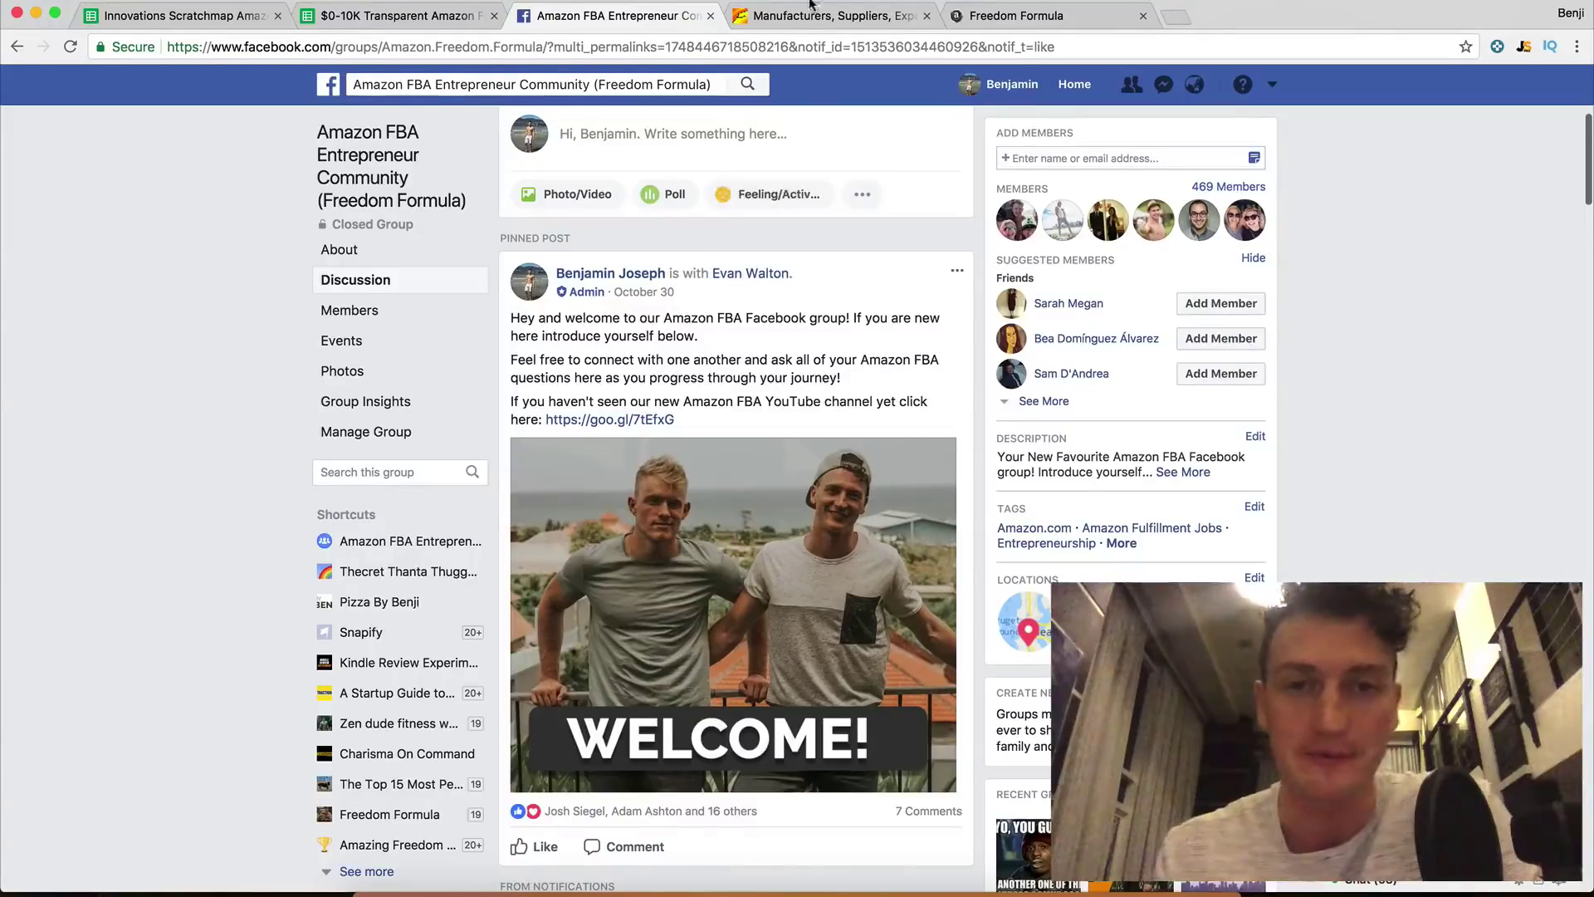
pyautogui.scroll(5, 735, 415)
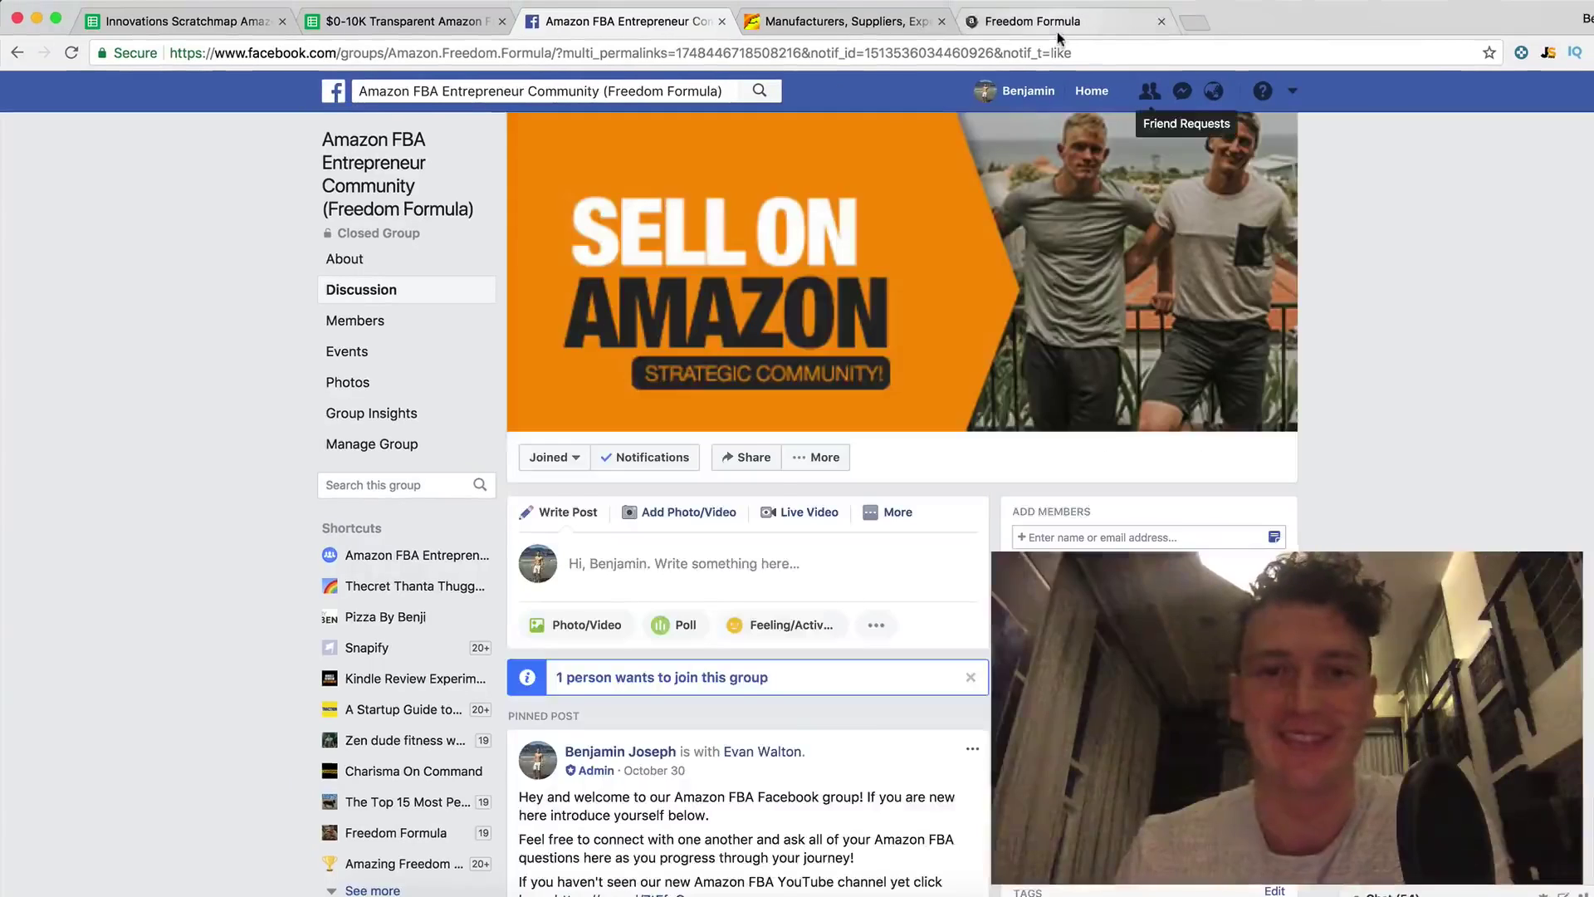
# Step: Open the Freedom Formula course page and highlight the Module 4 'Find A Trusted Supplier' title
pyautogui.click(1010, 25)
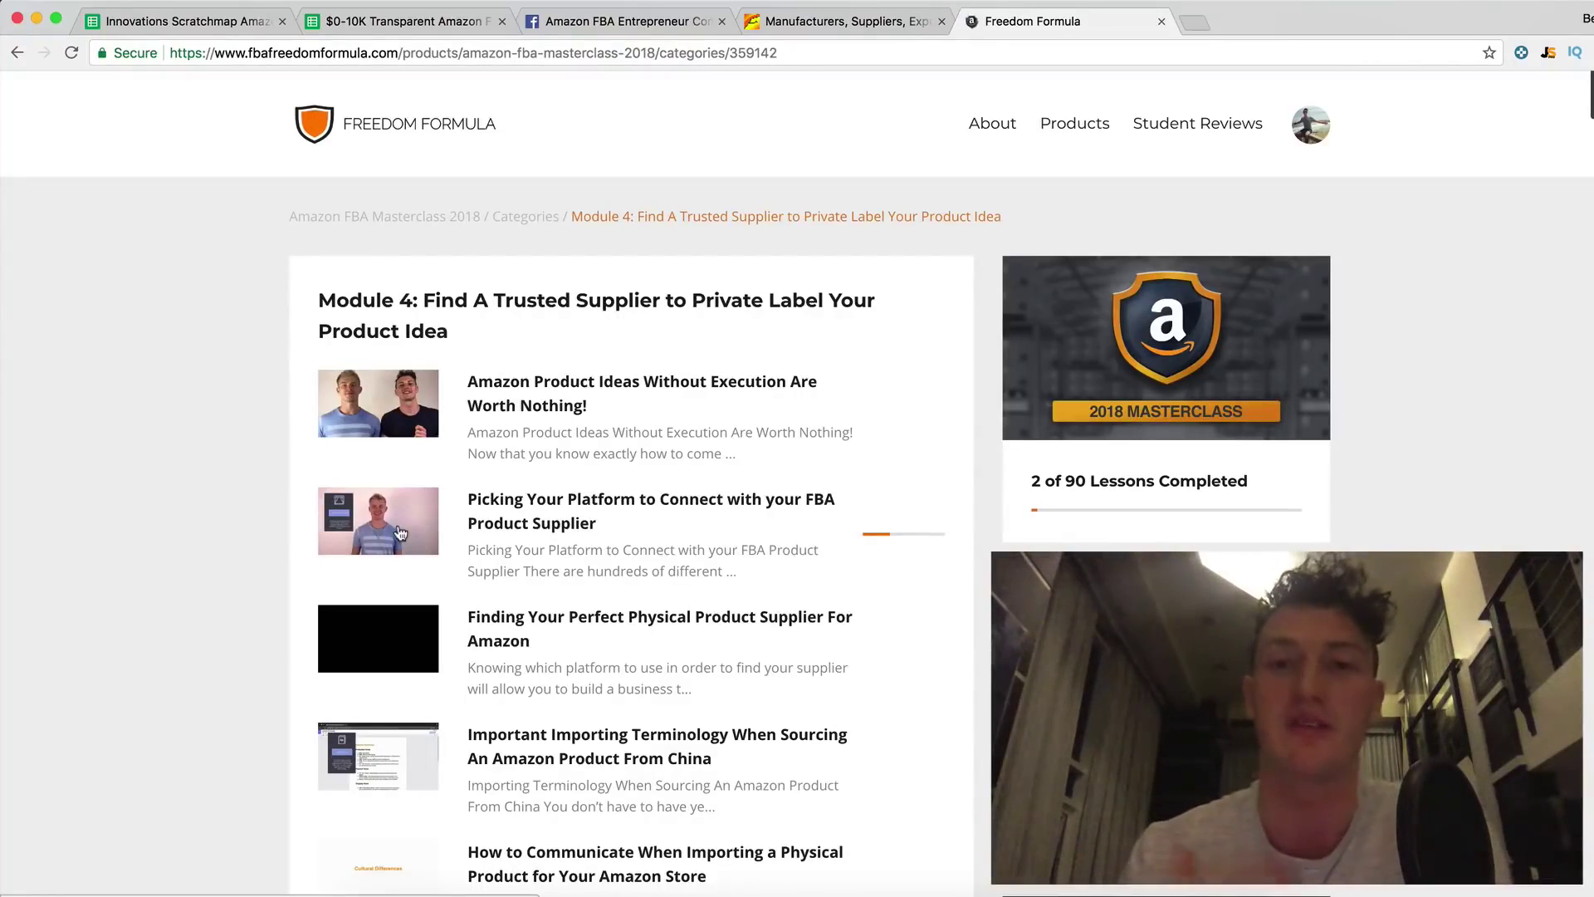
pyautogui.scroll(-3, 494, 490)
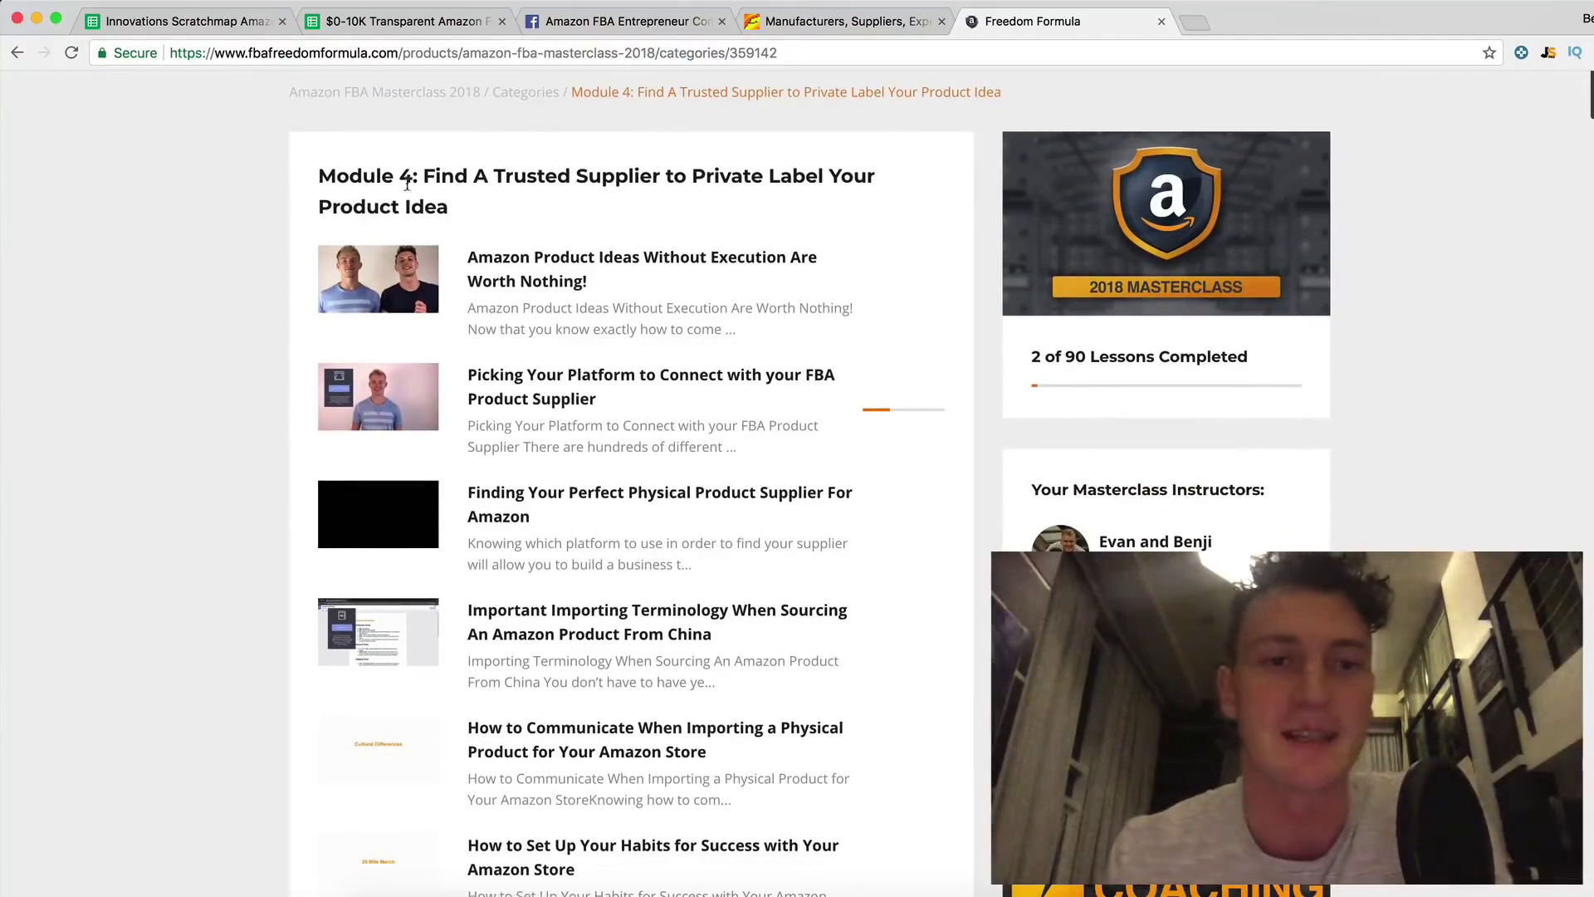
pyautogui.moveTo(412, 176); pyautogui.dragTo(640, 197)
pyautogui.click(641, 194)
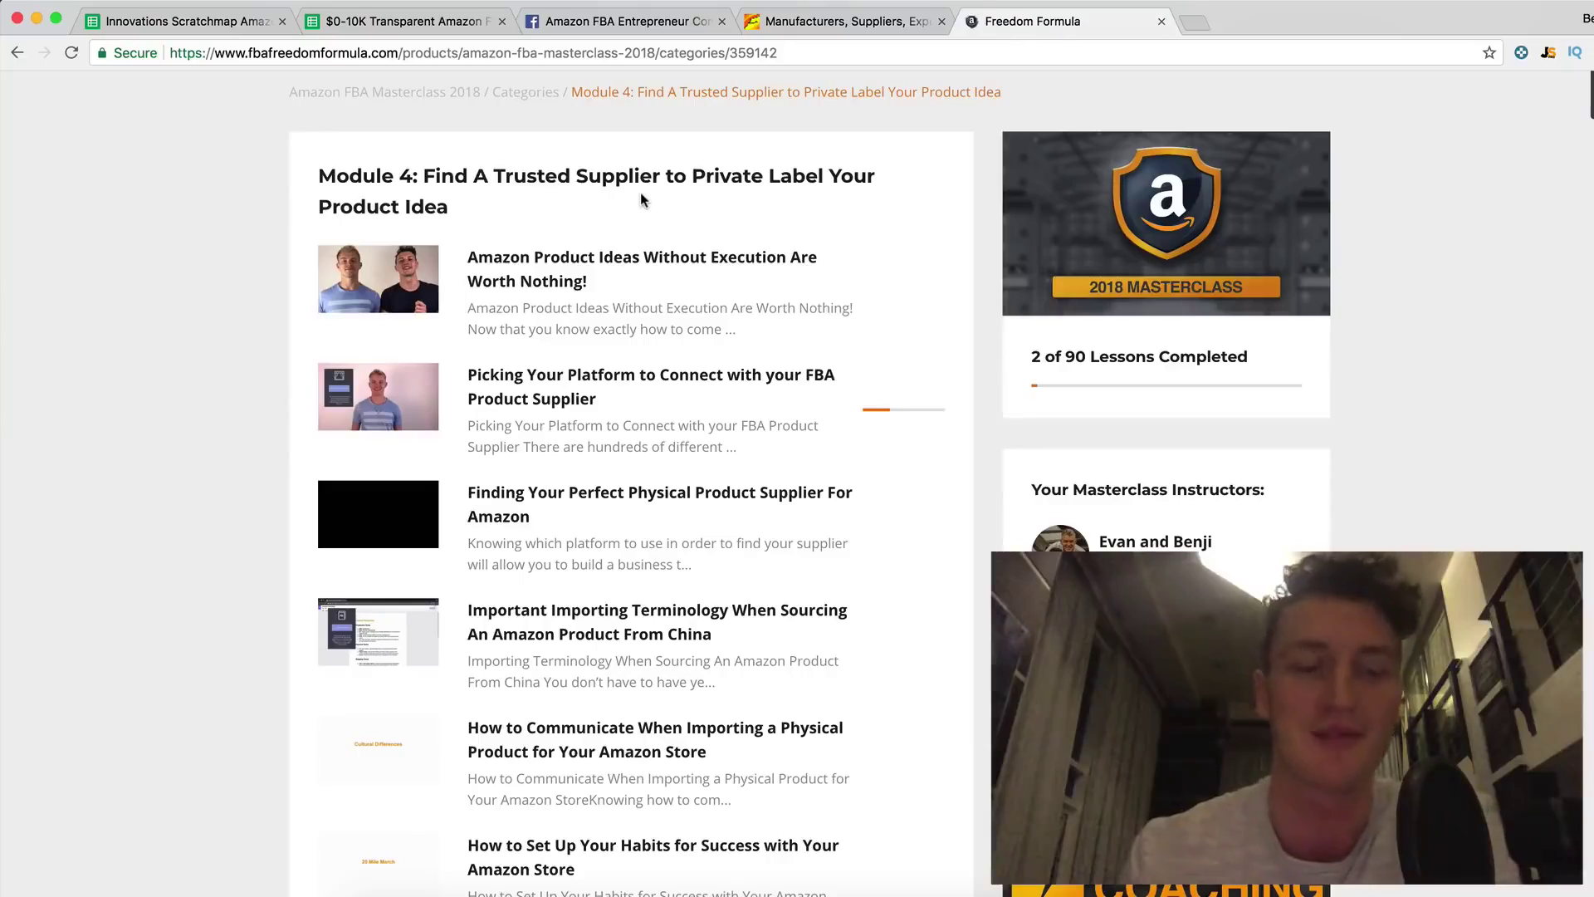
# Step: Scroll through the Module 4 lesson list, showing 2 of 90 lessons completed
pyautogui.scroll(-8, 640, 194)
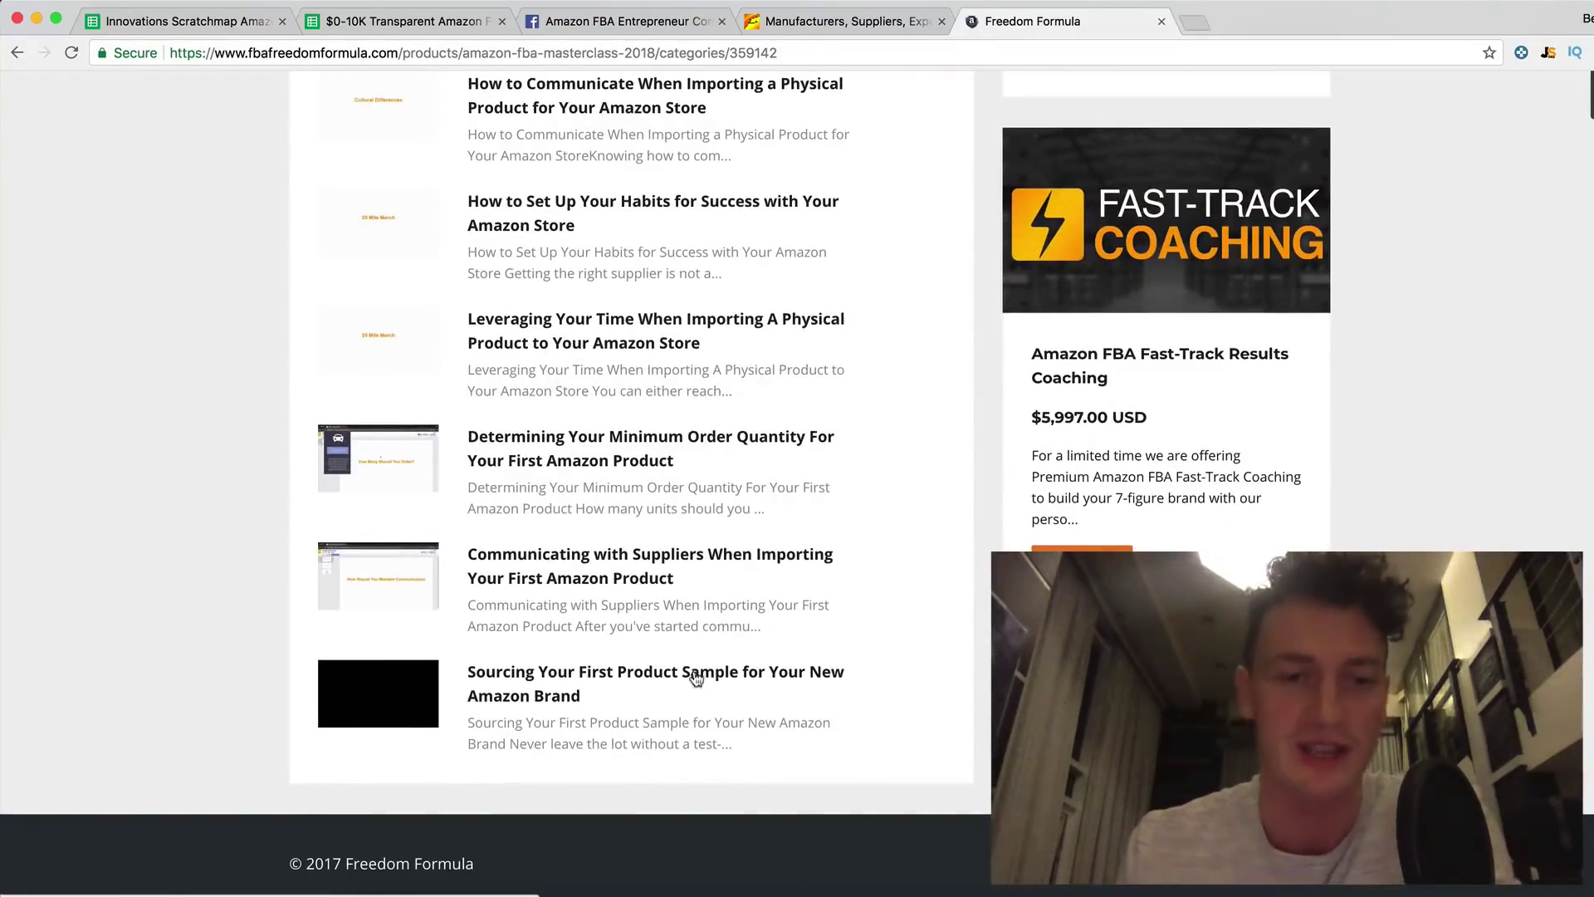
pyautogui.scroll(7, 696, 677)
pyautogui.scroll(2, 695, 677)
pyautogui.scroll(-7, 694, 676)
pyautogui.scroll(5, 695, 689)
pyautogui.scroll(5, 696, 707)
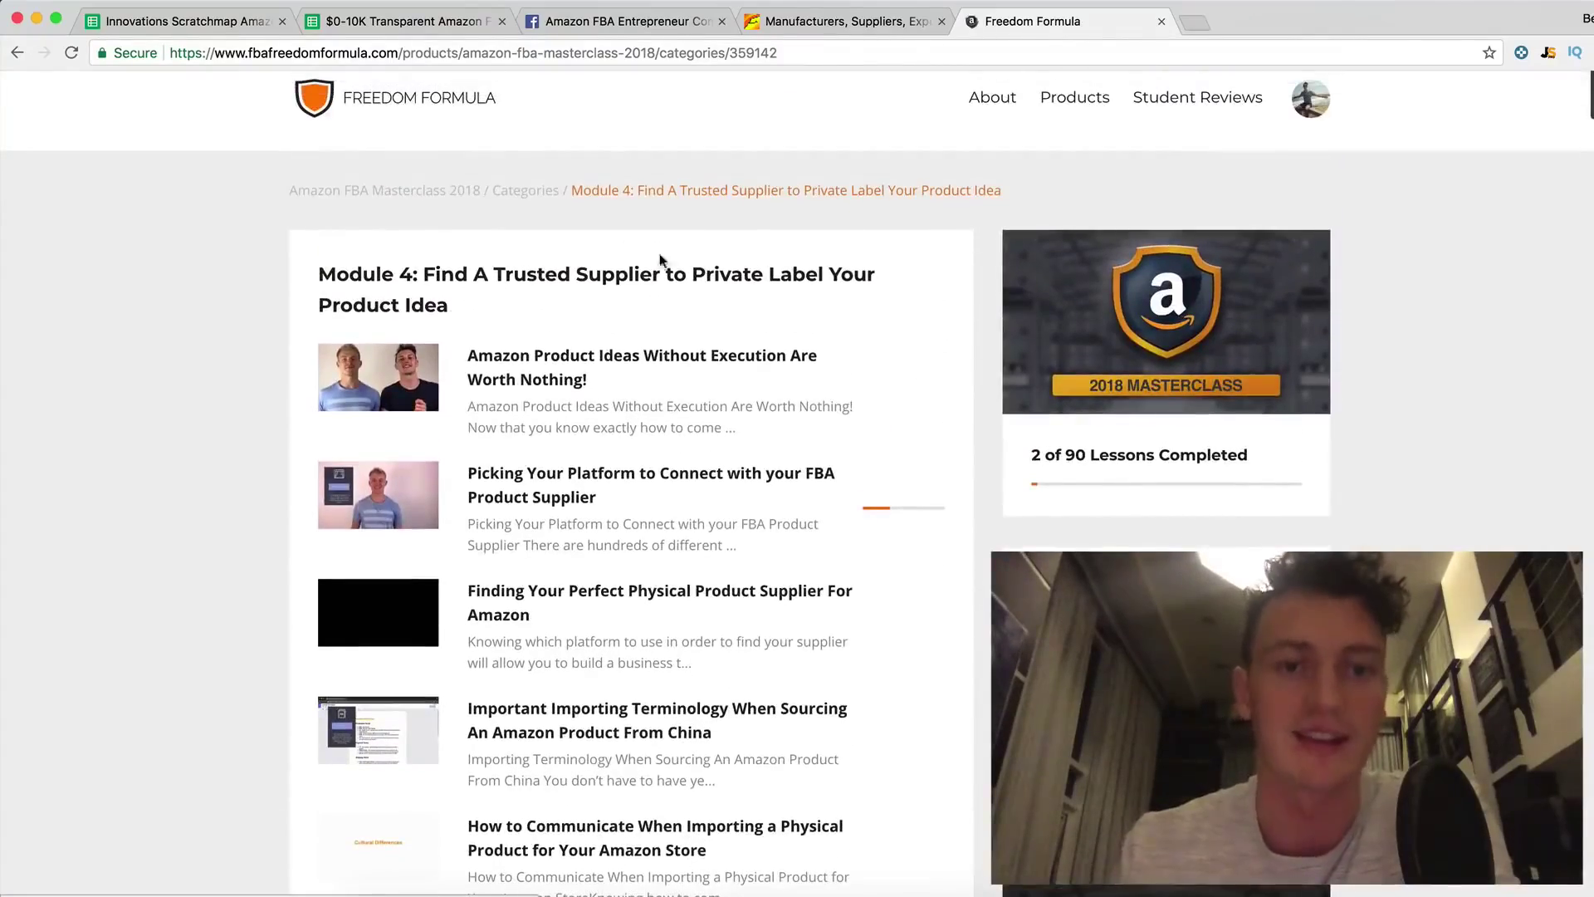
pyautogui.scroll(-6, 628, 538)
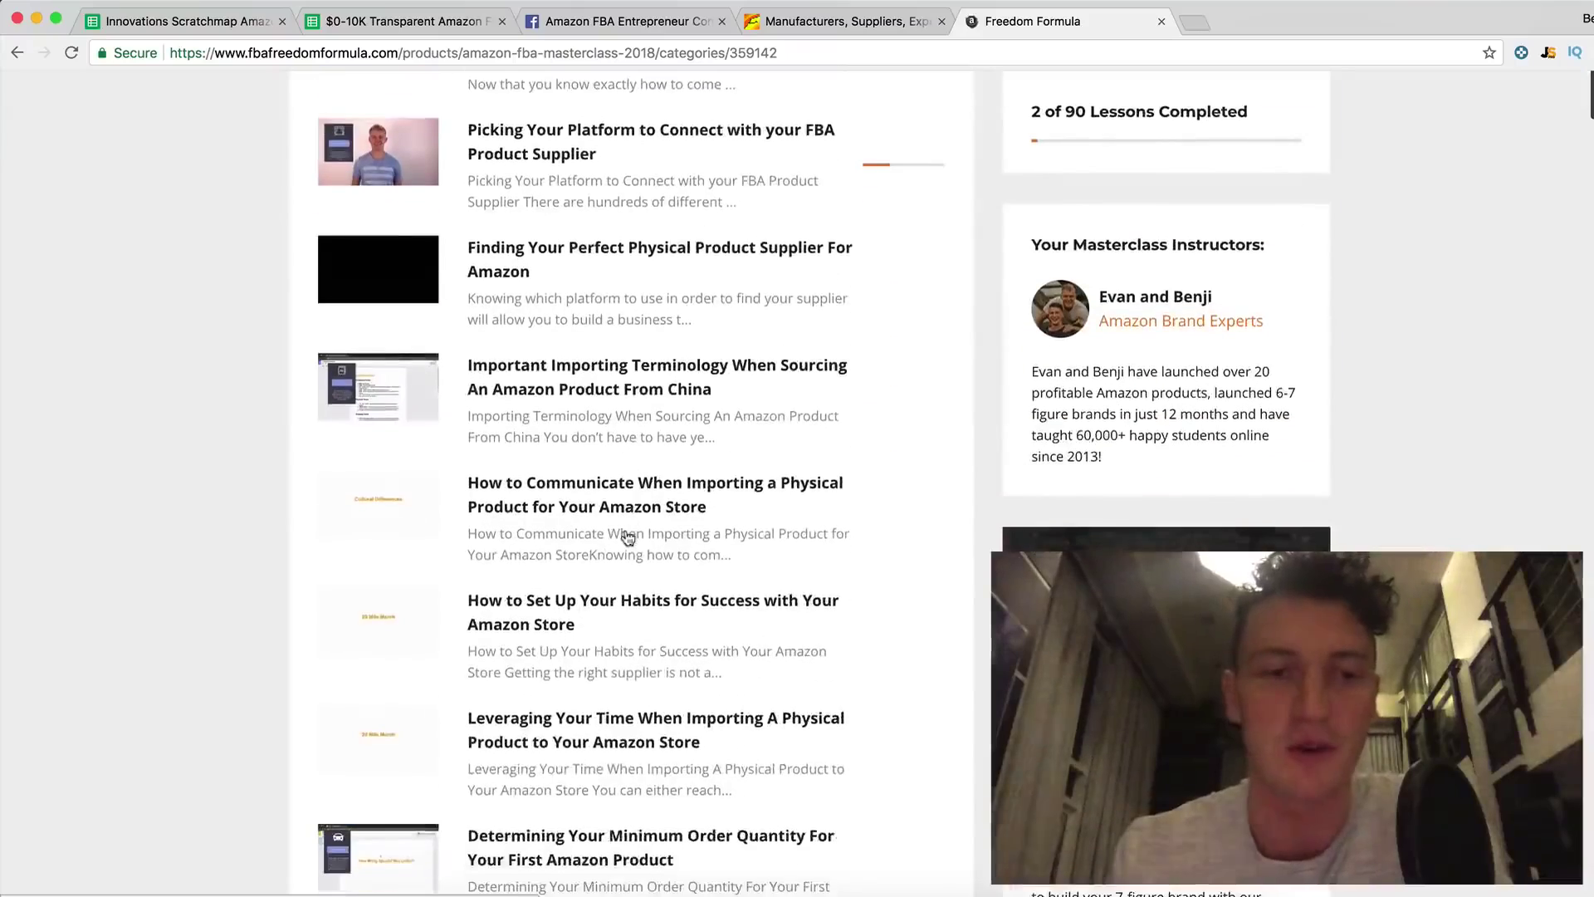
pyautogui.scroll(1, 627, 535)
pyautogui.scroll(-2, 626, 535)
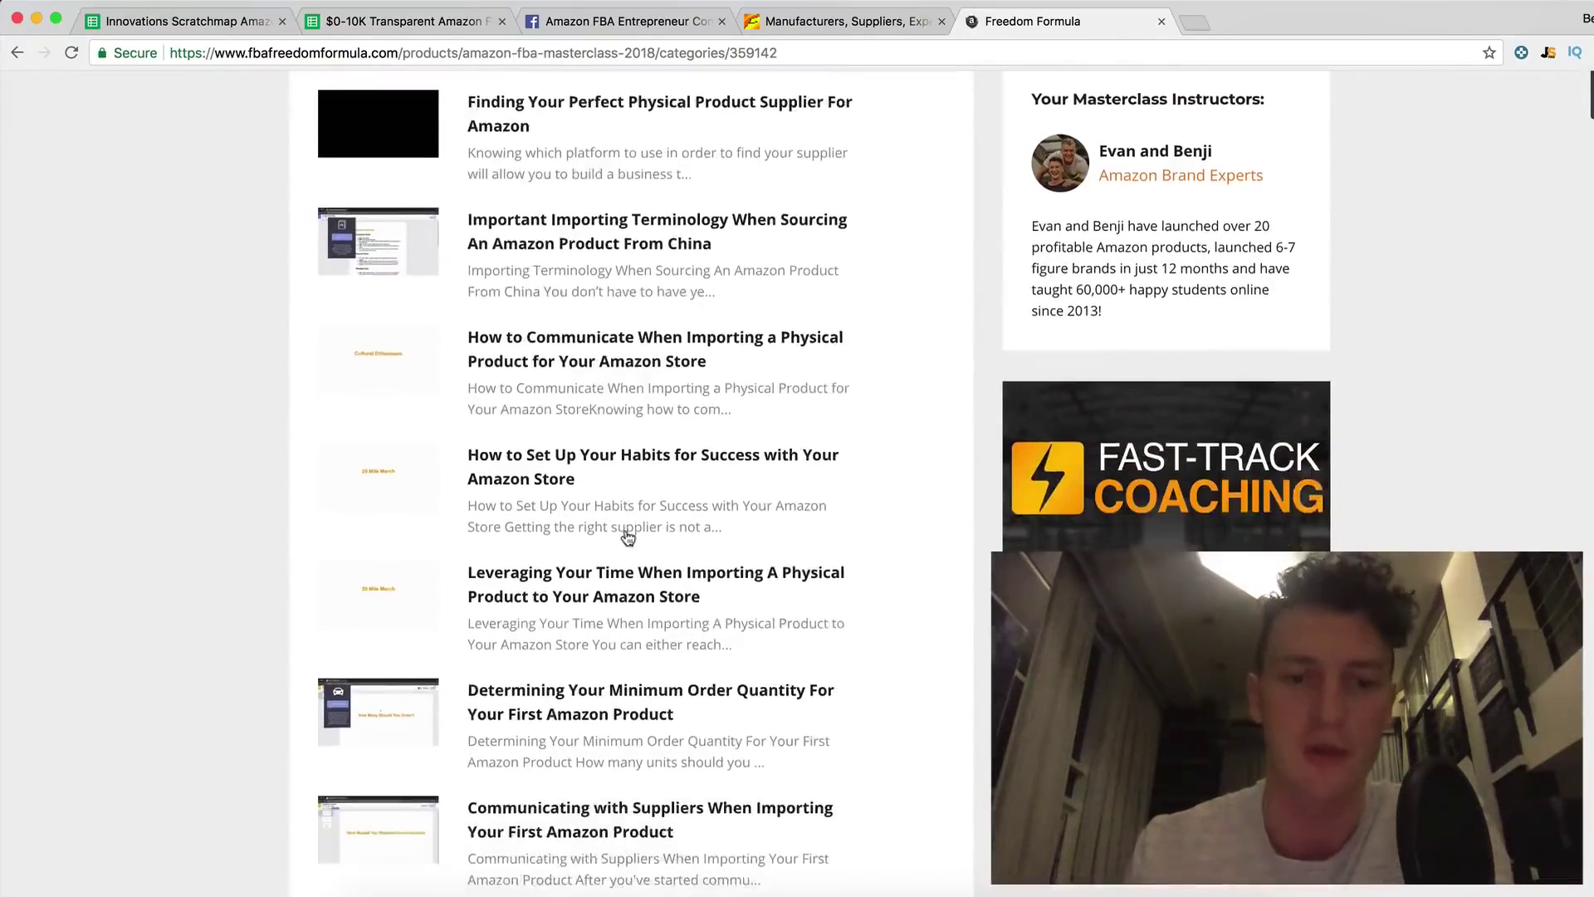
pyautogui.scroll(7, 626, 536)
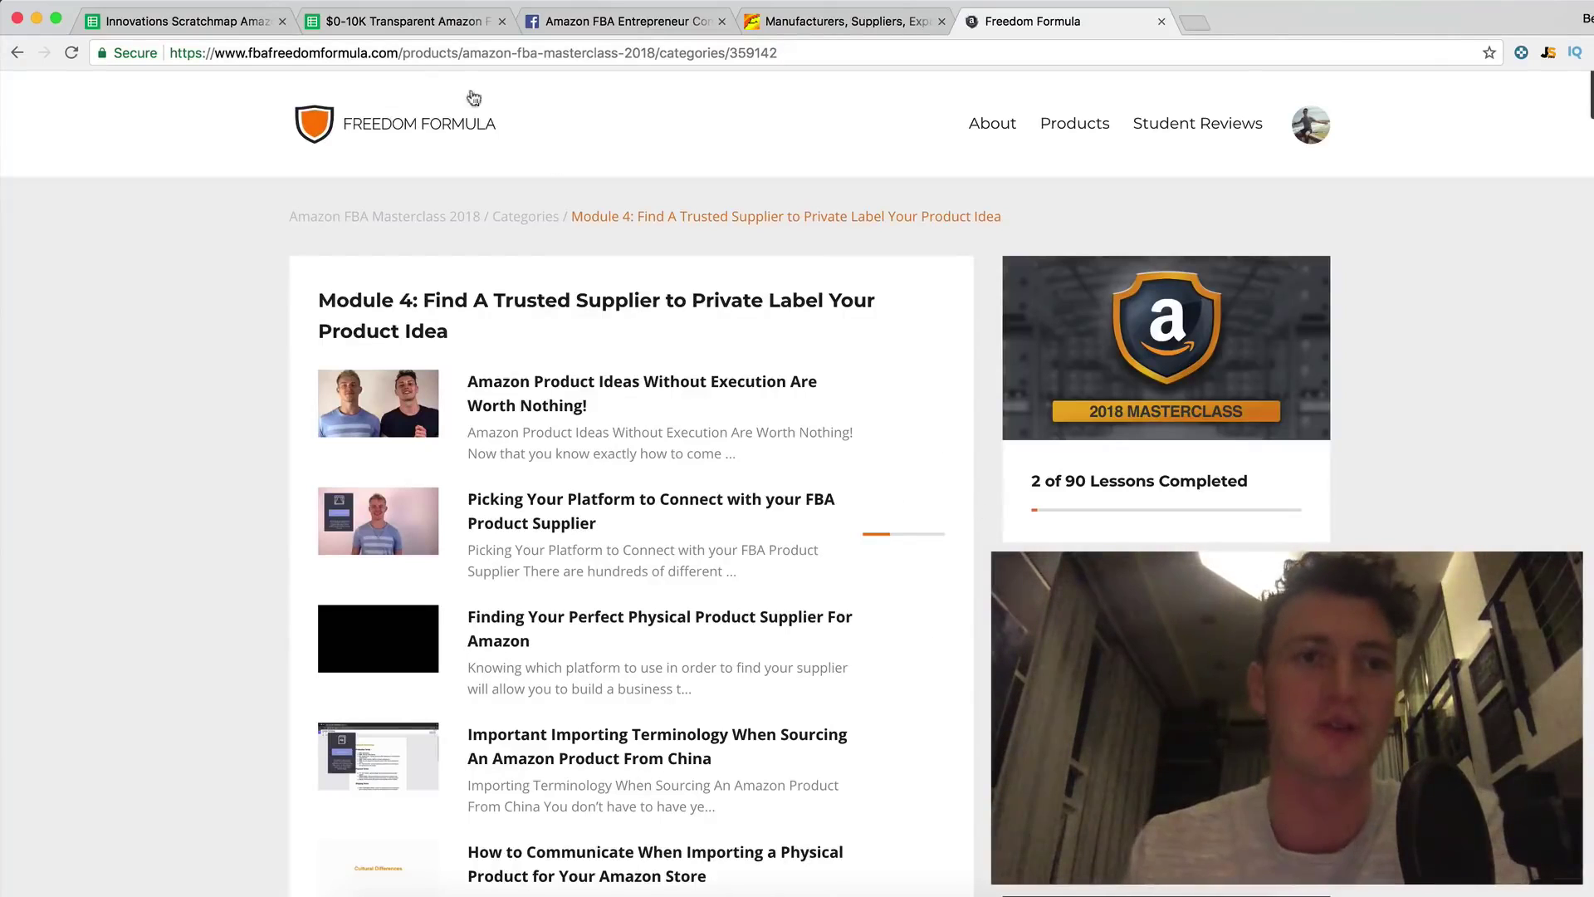
# Step: Bold the $50 Graphic Designer cost in B7 under Innovating On Our Product
pyautogui.click(428, 25)
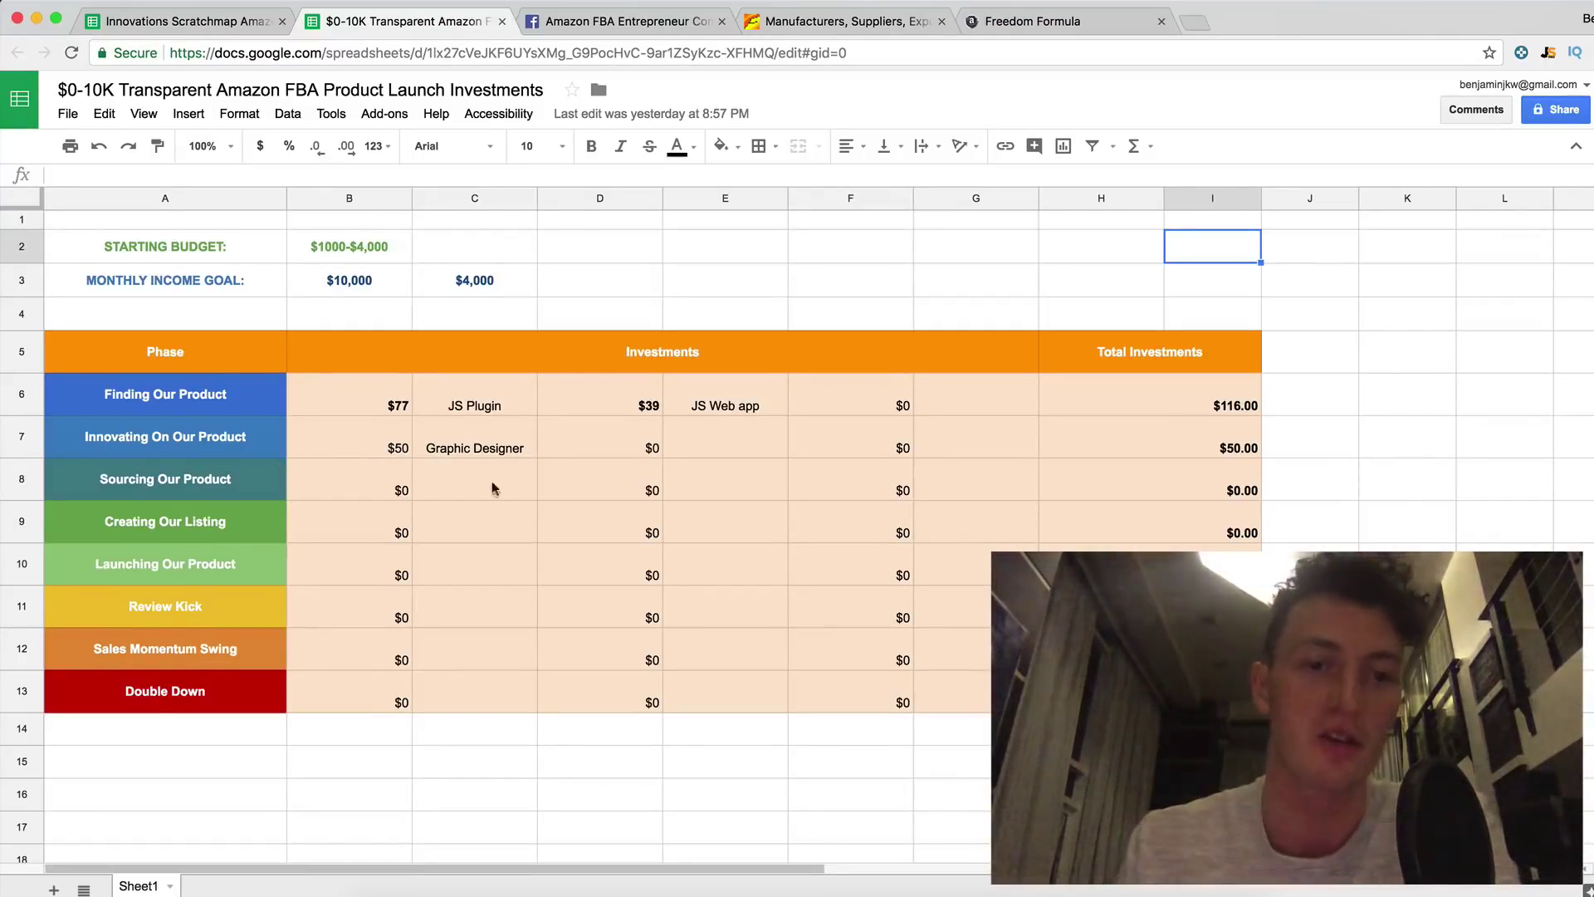
pyautogui.moveTo(431, 404); pyautogui.dragTo(750, 409)
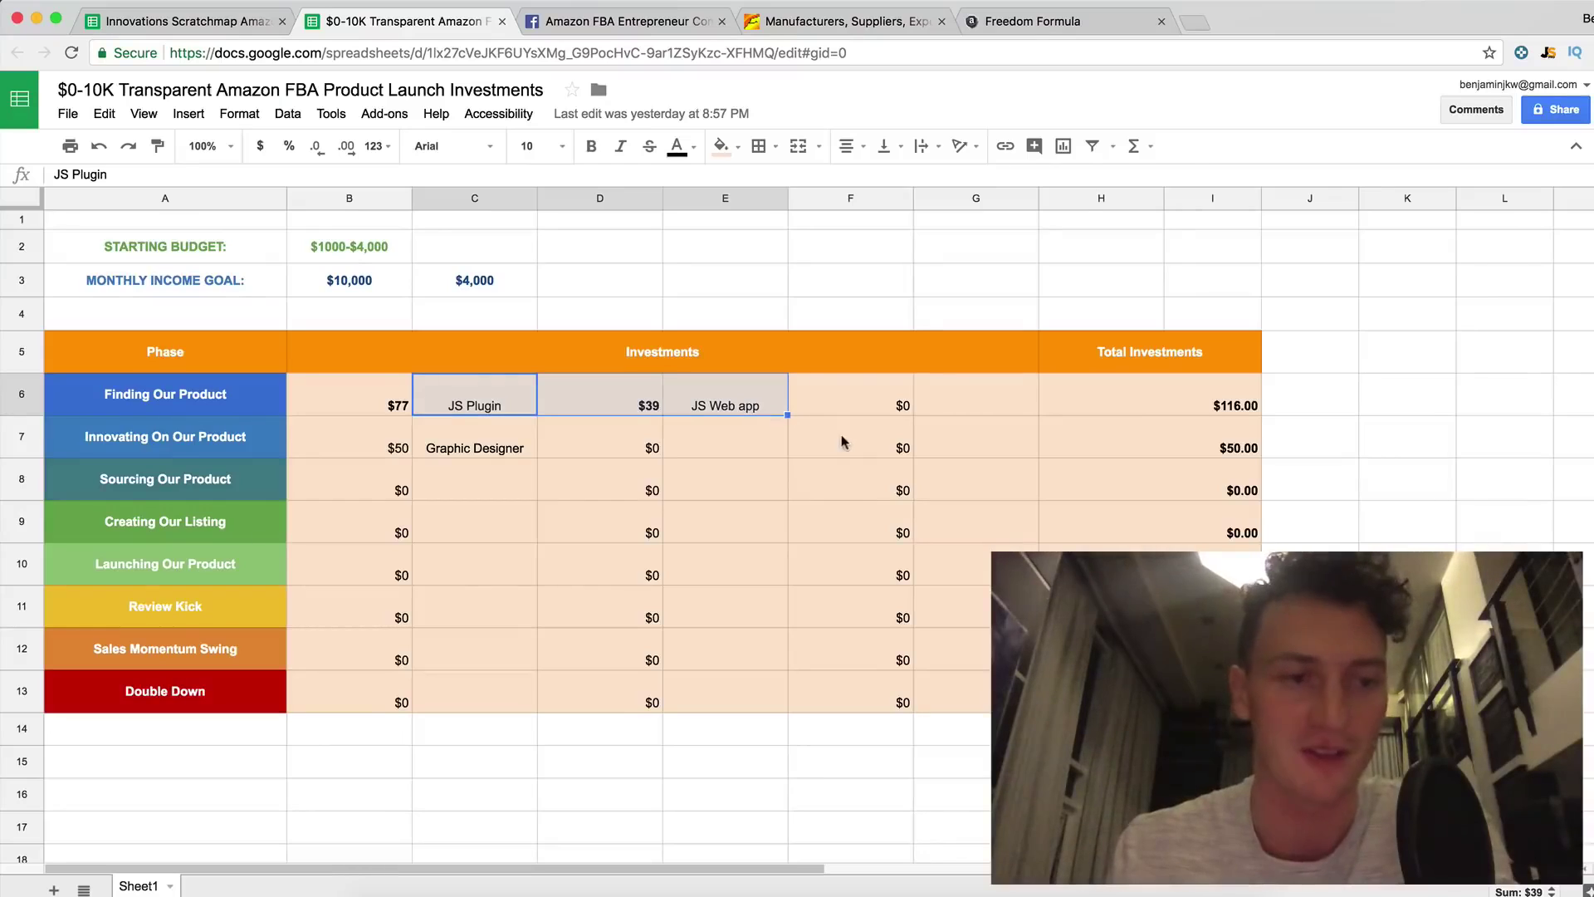
pyautogui.click(133, 411)
pyautogui.click(225, 456)
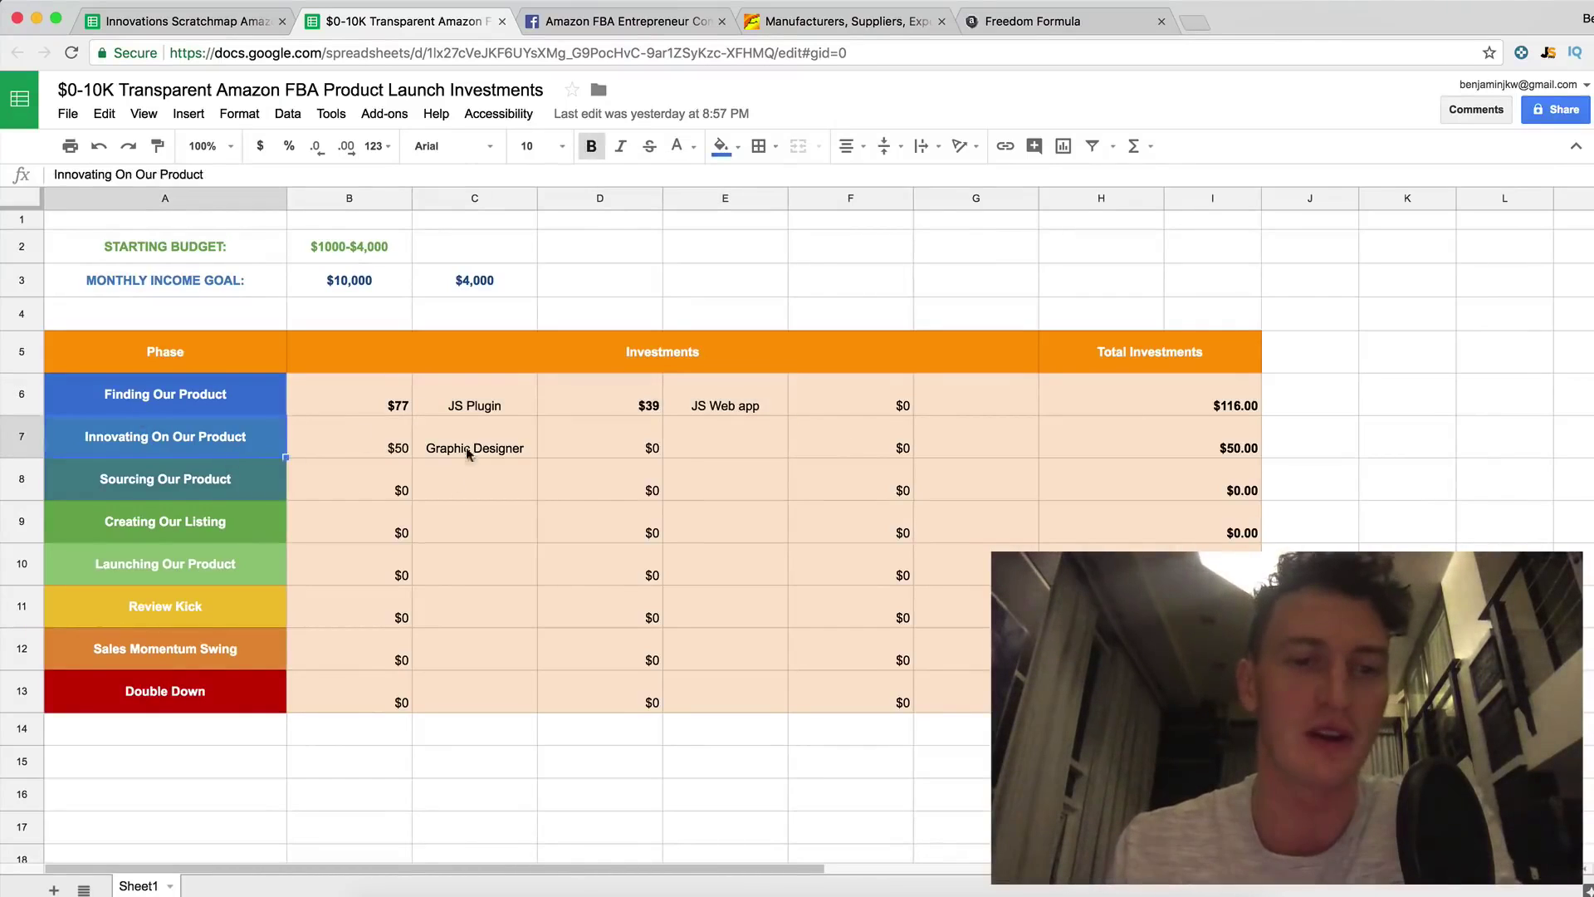
pyautogui.click(497, 451)
pyautogui.click(401, 448)
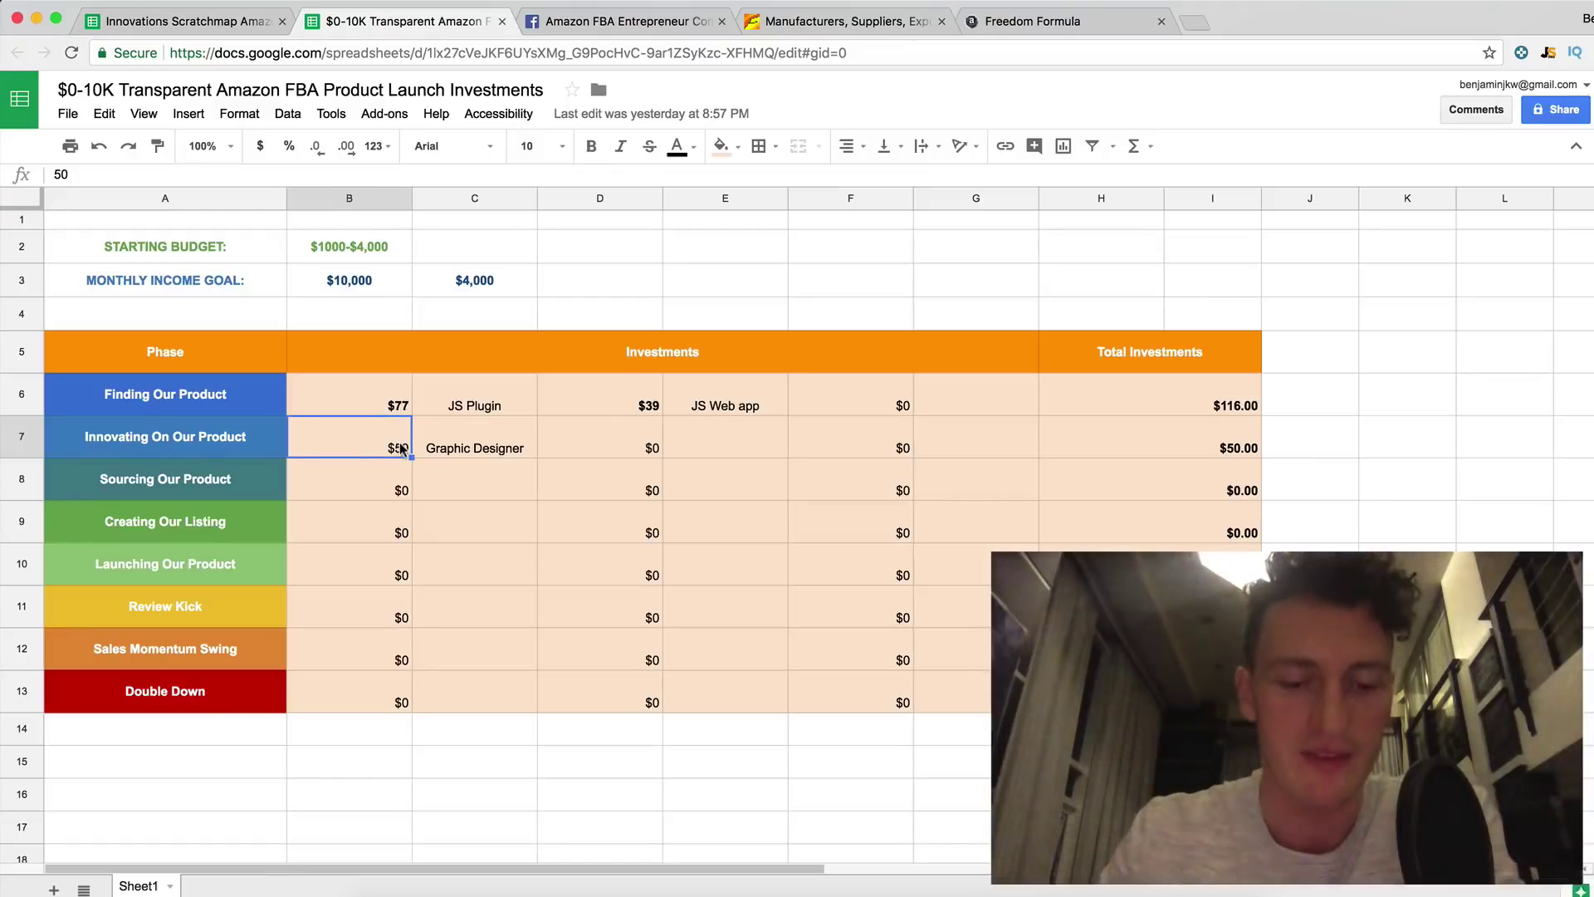
pyautogui.press('super+b')
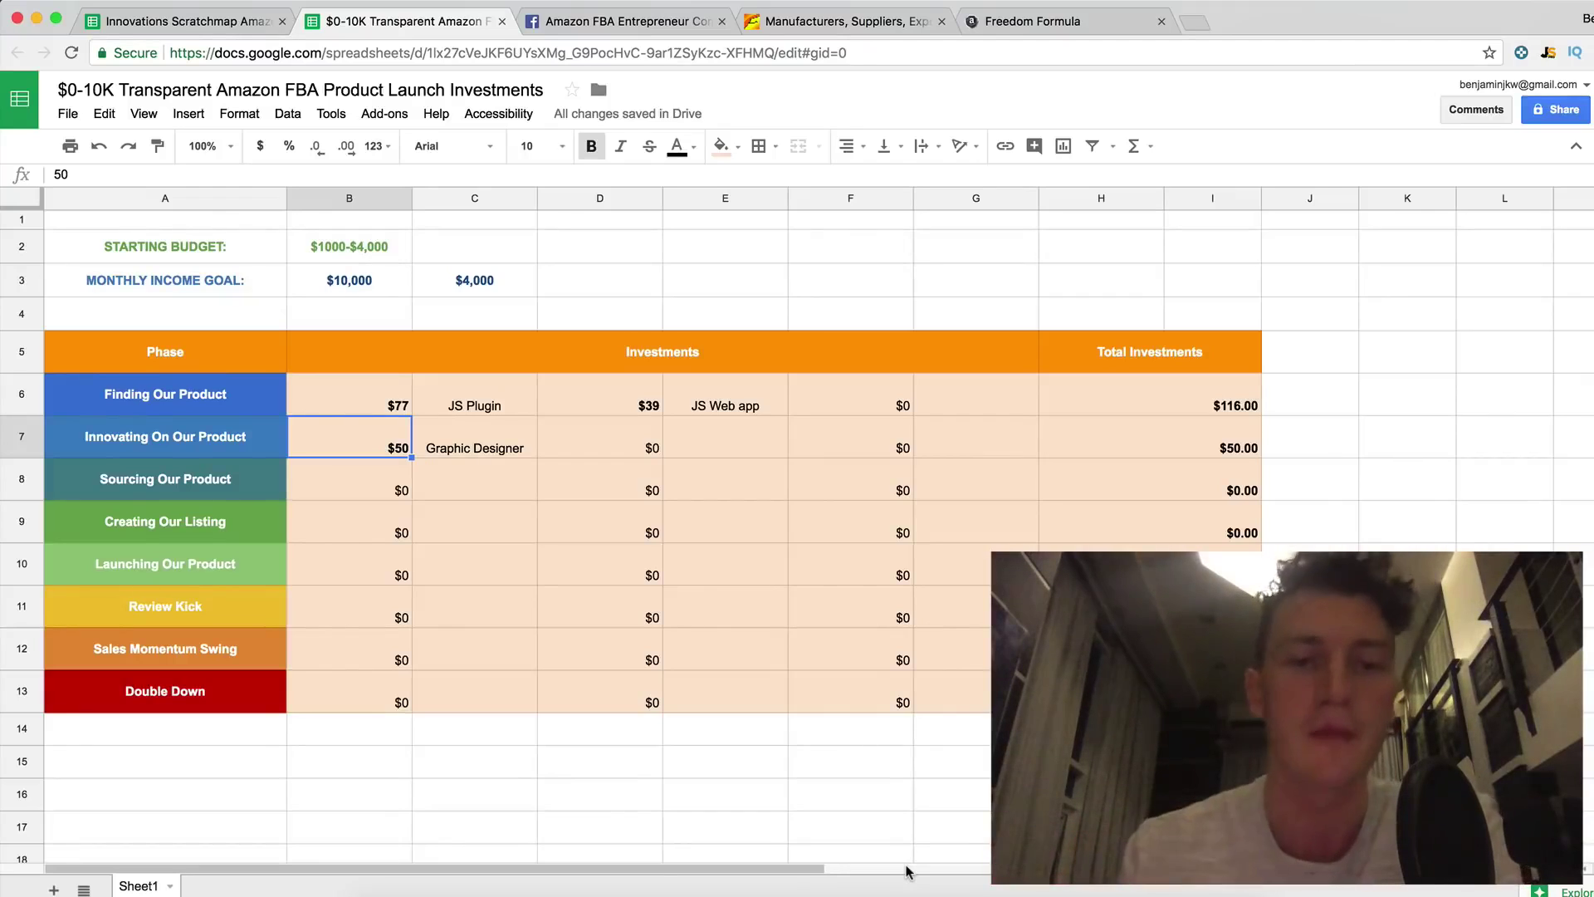
# Step: Compare the Innovating On Our Product row against the product launch phases checklist image
pyautogui.click(734, 480)
pyautogui.click(733, 448)
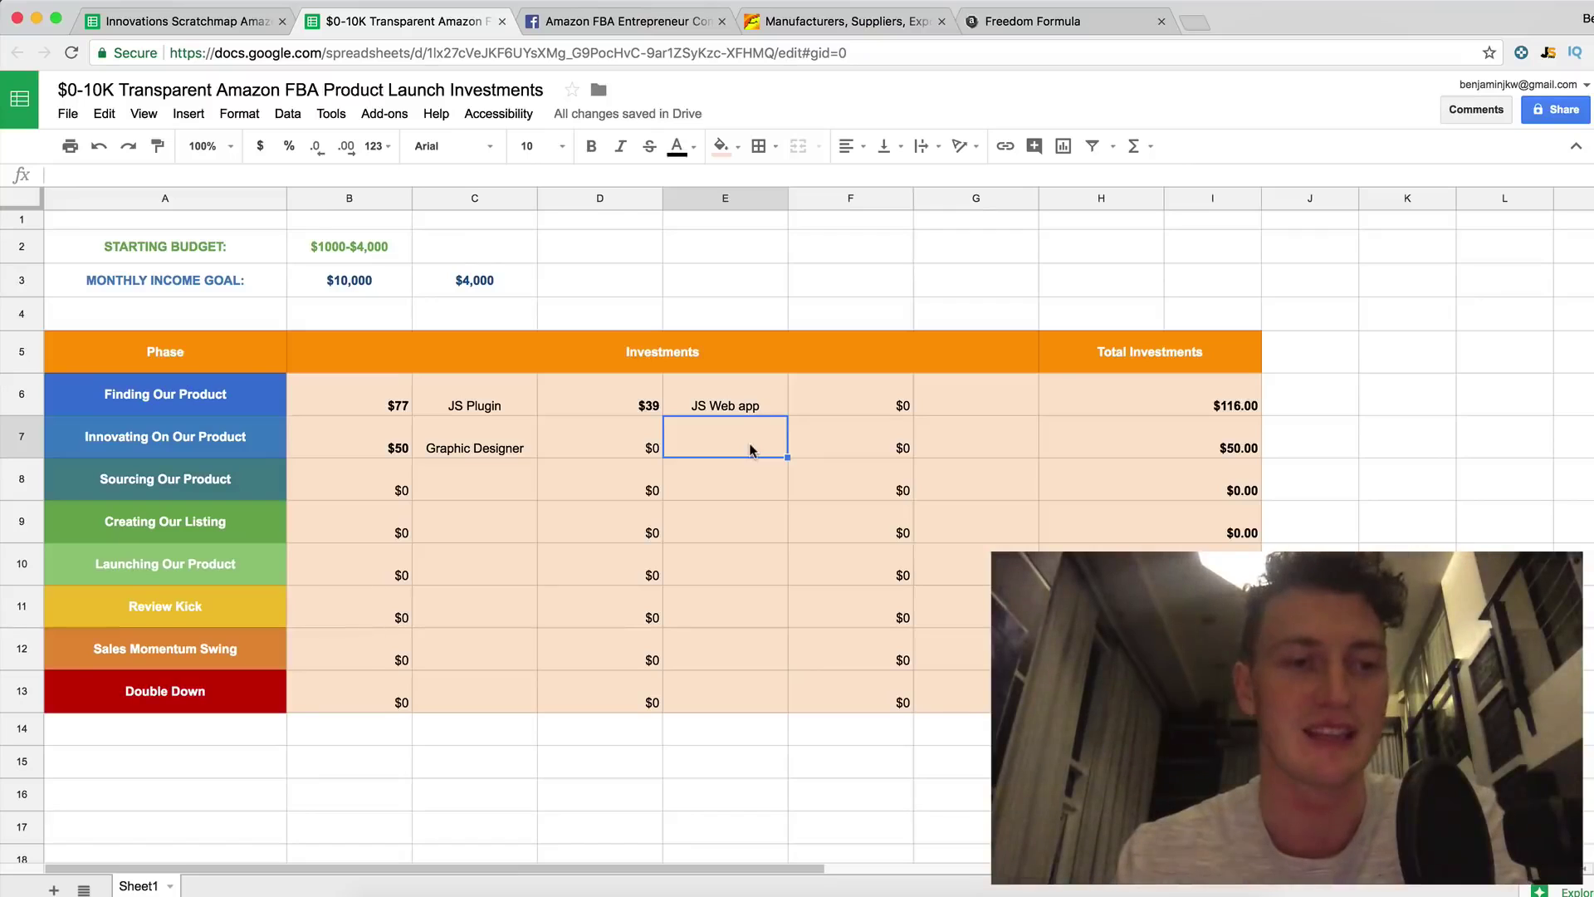
pyautogui.click(137, 433)
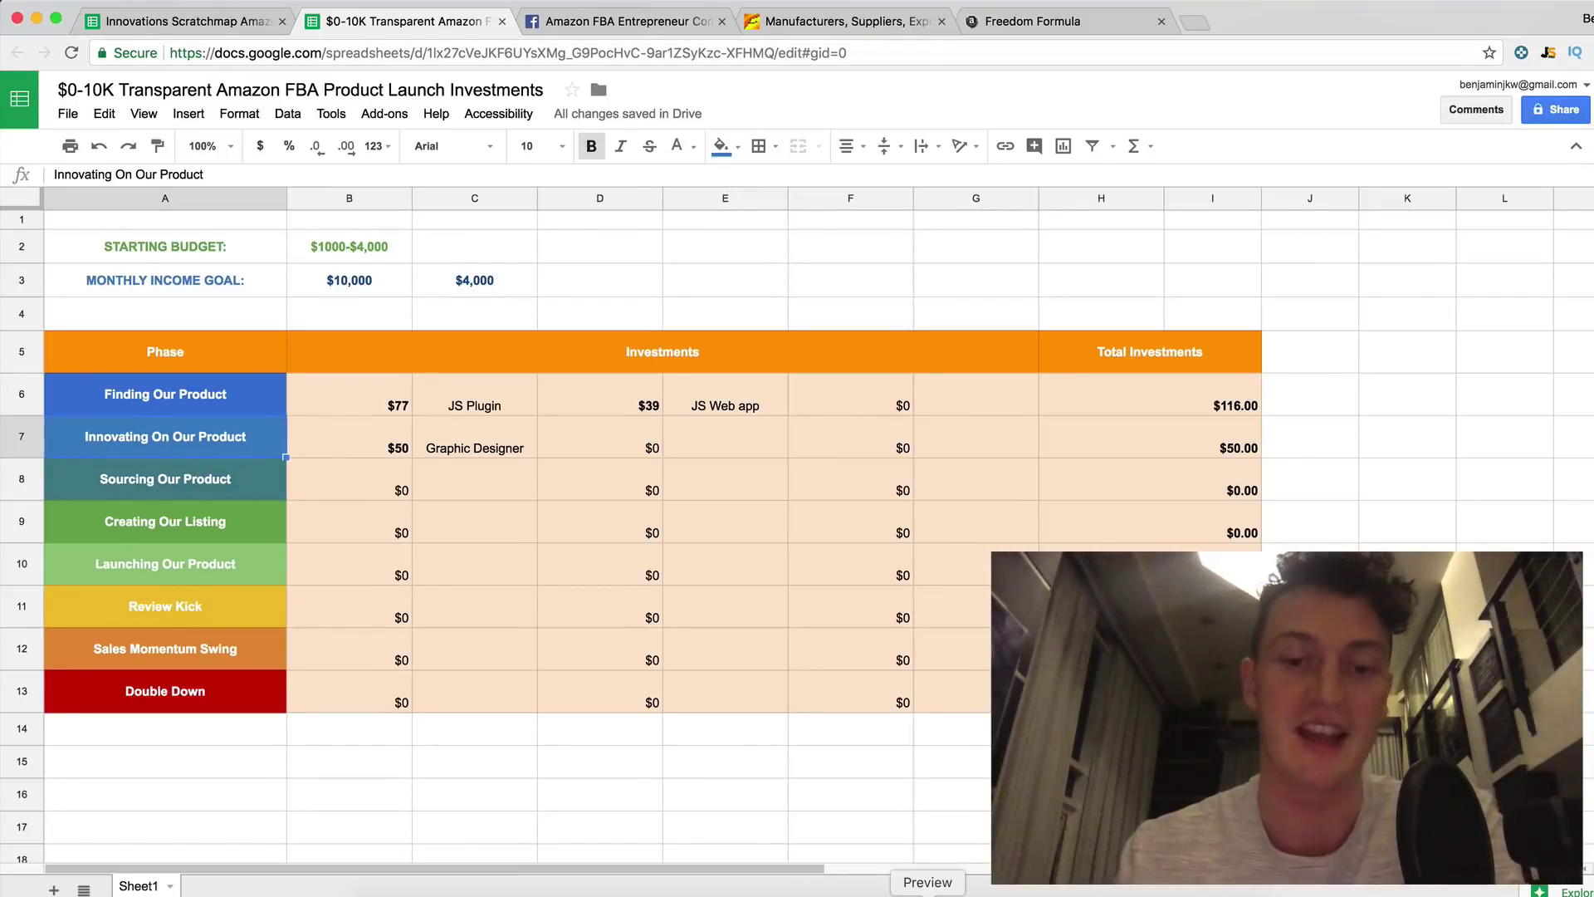
pyautogui.click(927, 893)
pyautogui.click(526, 418)
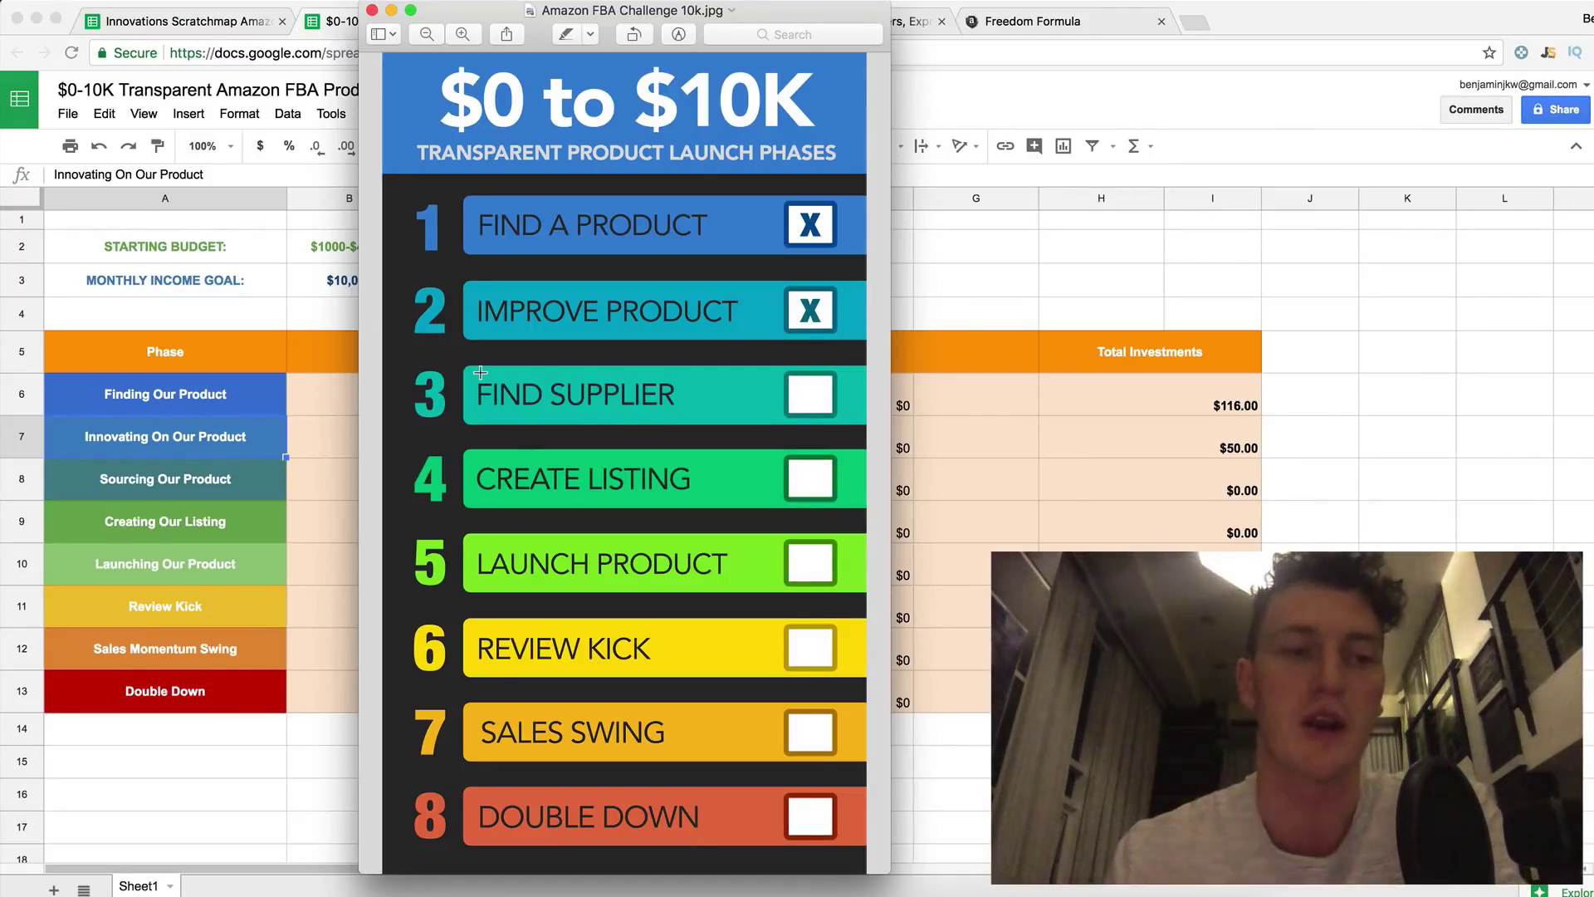
pyautogui.press('super+Tab')
# Step: Review the Investments and Total Investments headers, the $4,000 income goal, and the H14 grand total
pyautogui.click(693, 446)
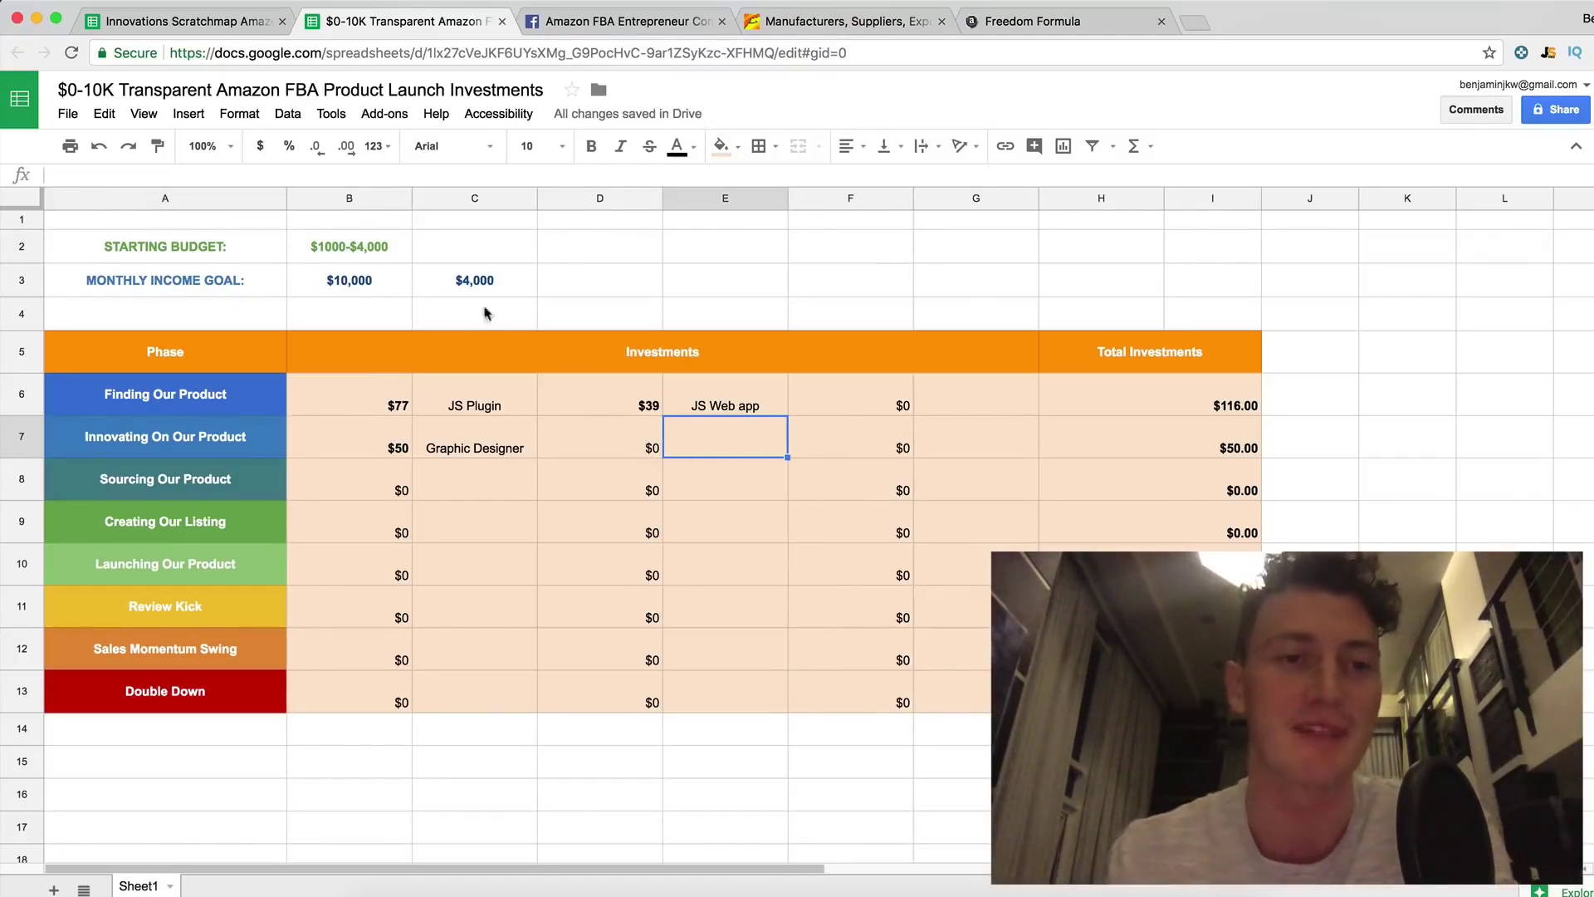
pyautogui.click(669, 365)
pyautogui.click(1098, 369)
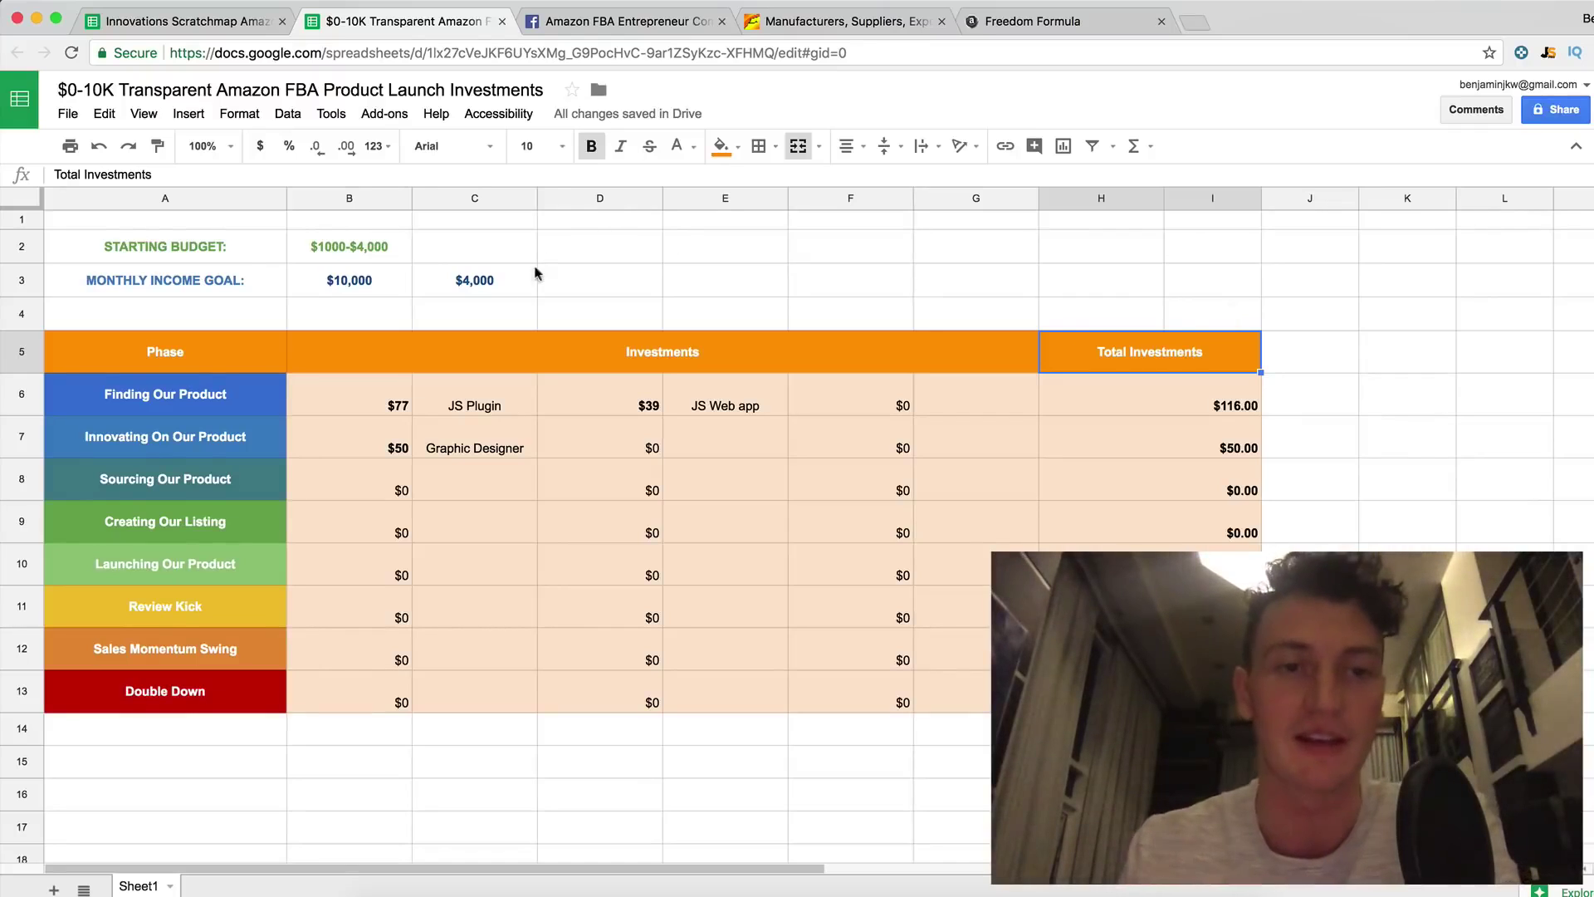
pyautogui.click(481, 290)
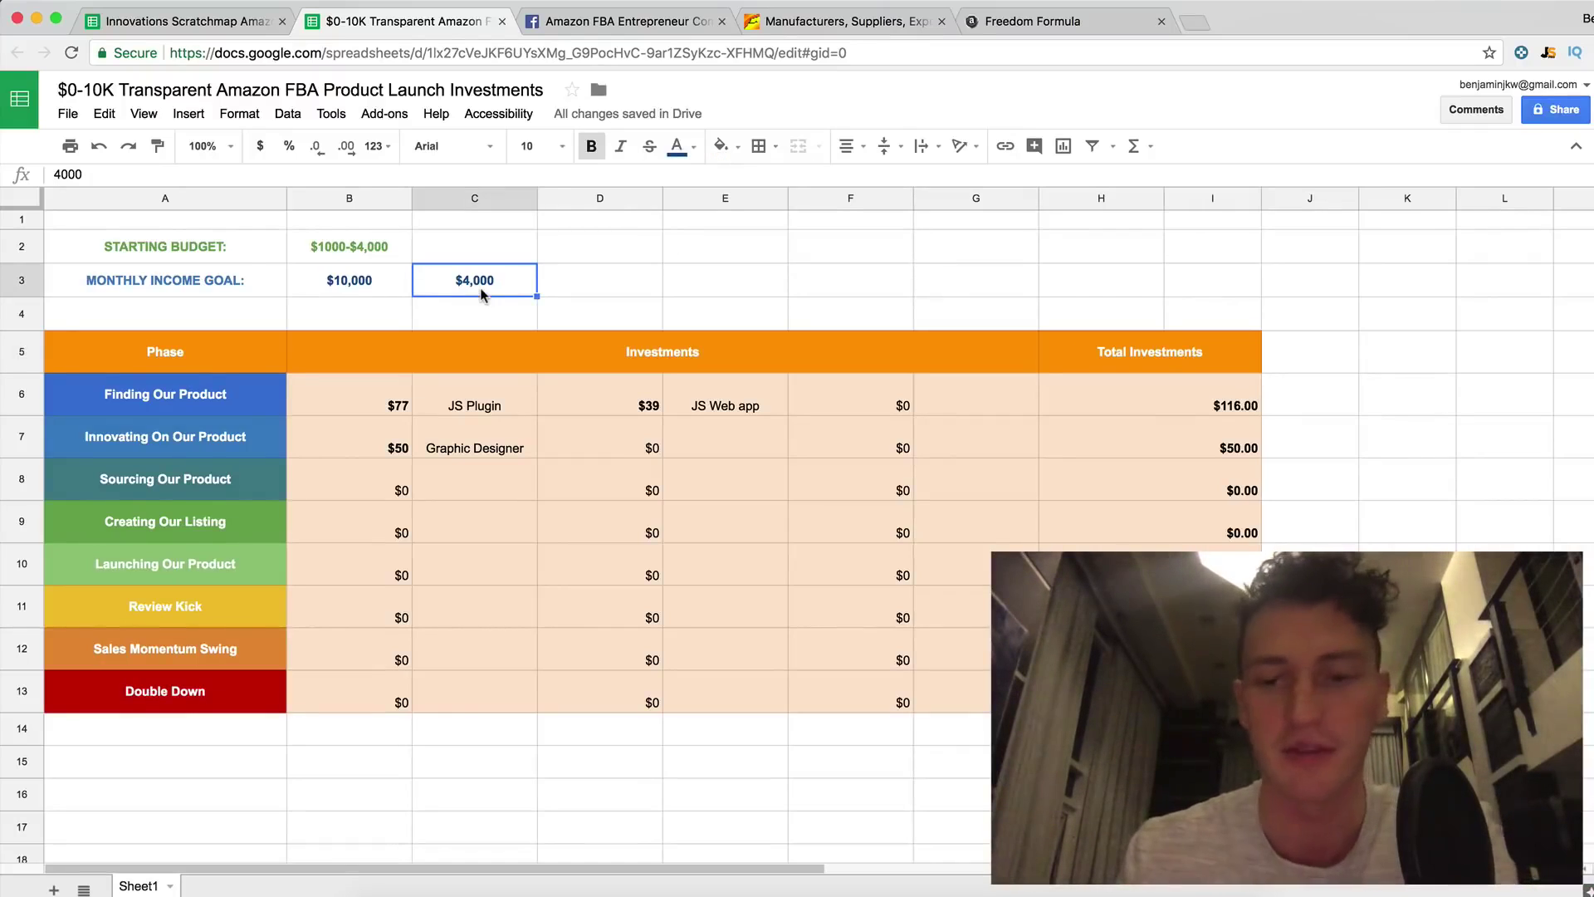
pyautogui.click(1150, 728)
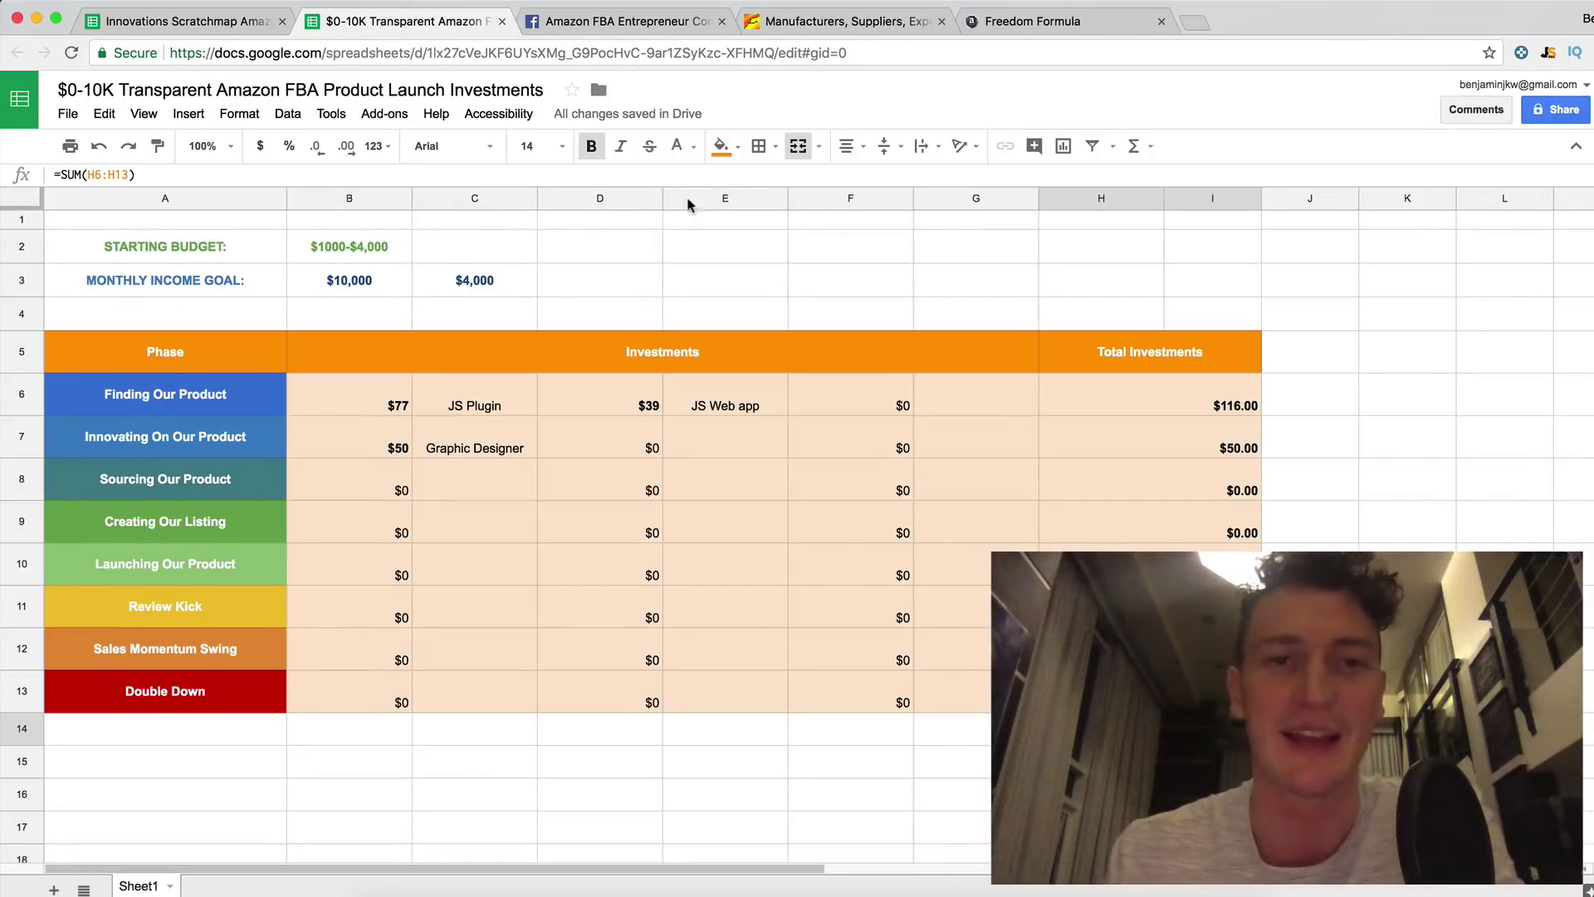
pyautogui.click(158, 494)
pyautogui.click(468, 506)
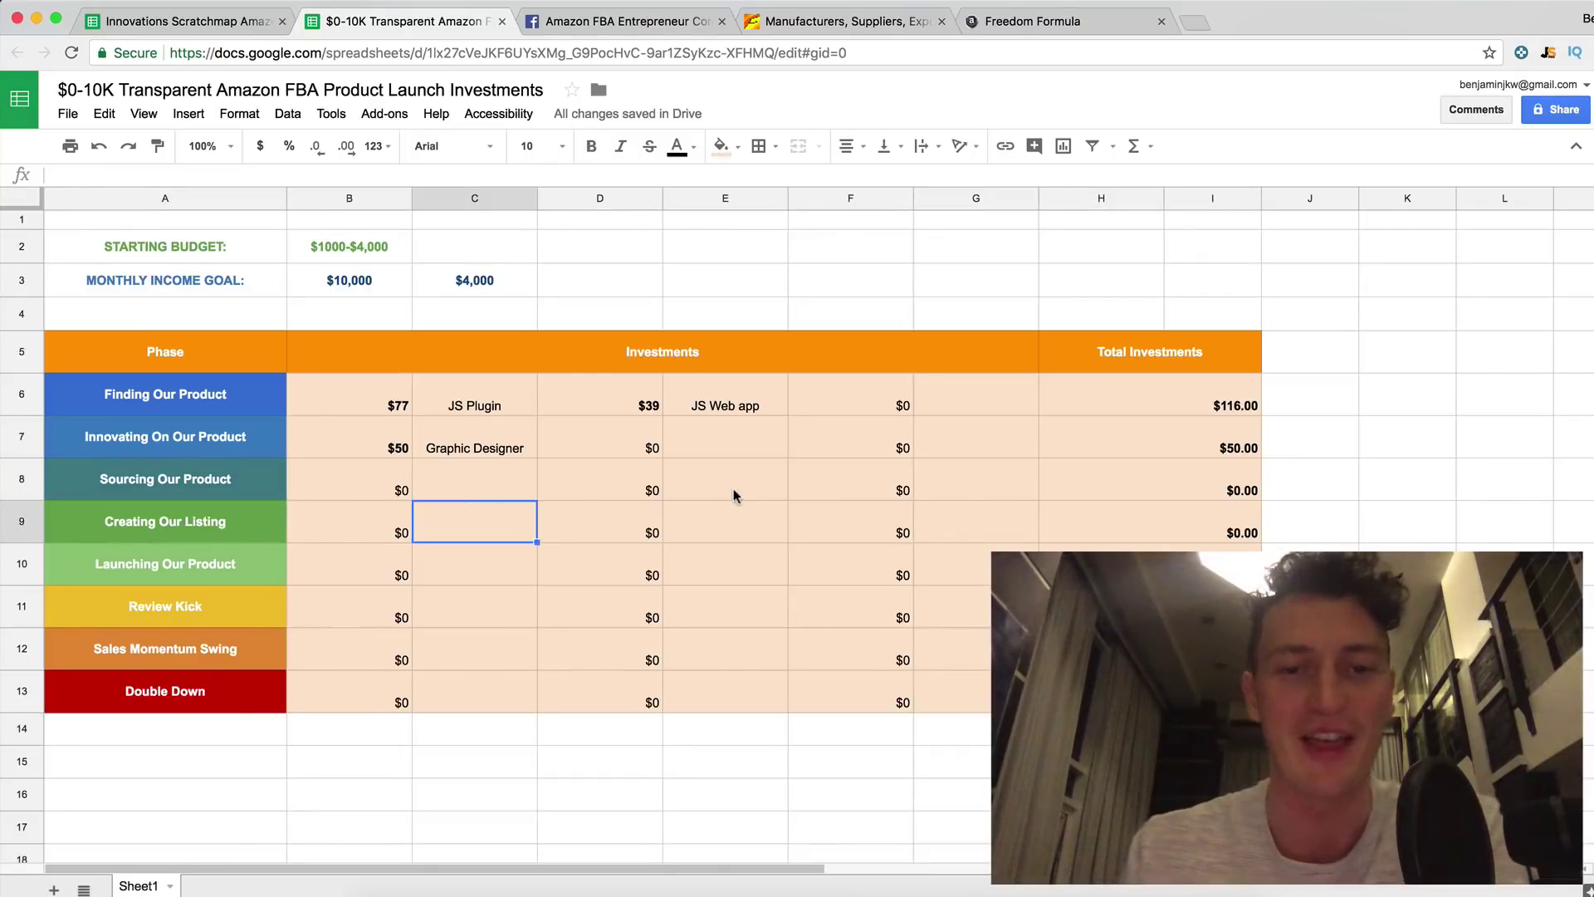
# Step: Post the comment 'I want to quit my job and travel the world!' on the Freedom Formula video
pyautogui.press('super+4')
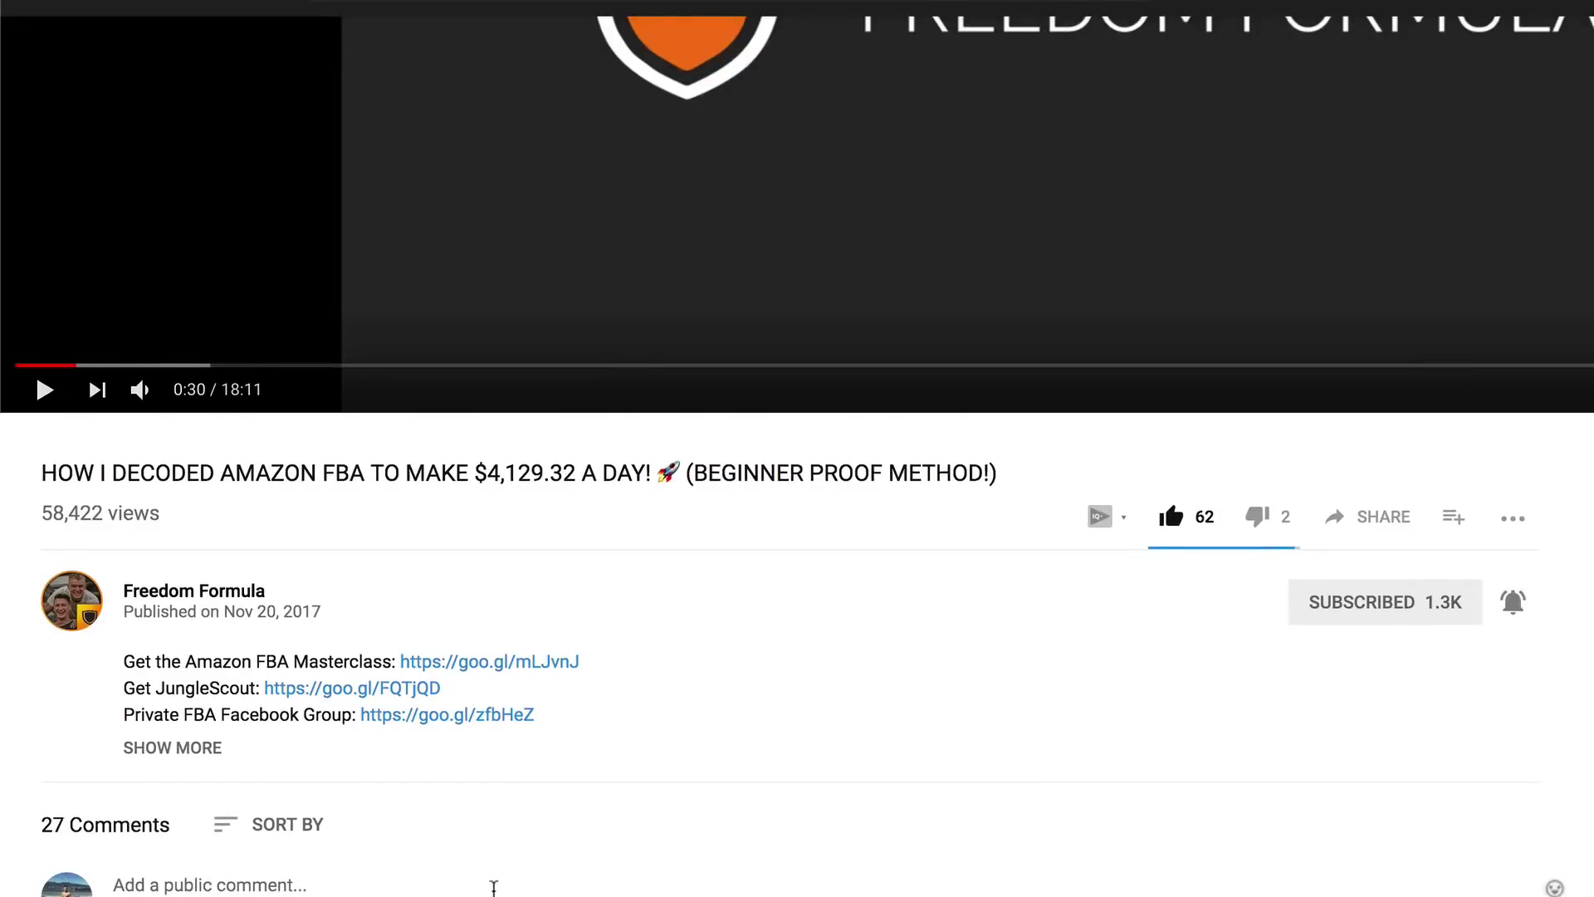
pyautogui.click(493, 887)
pyautogui.write('I want to quit my job and tra')
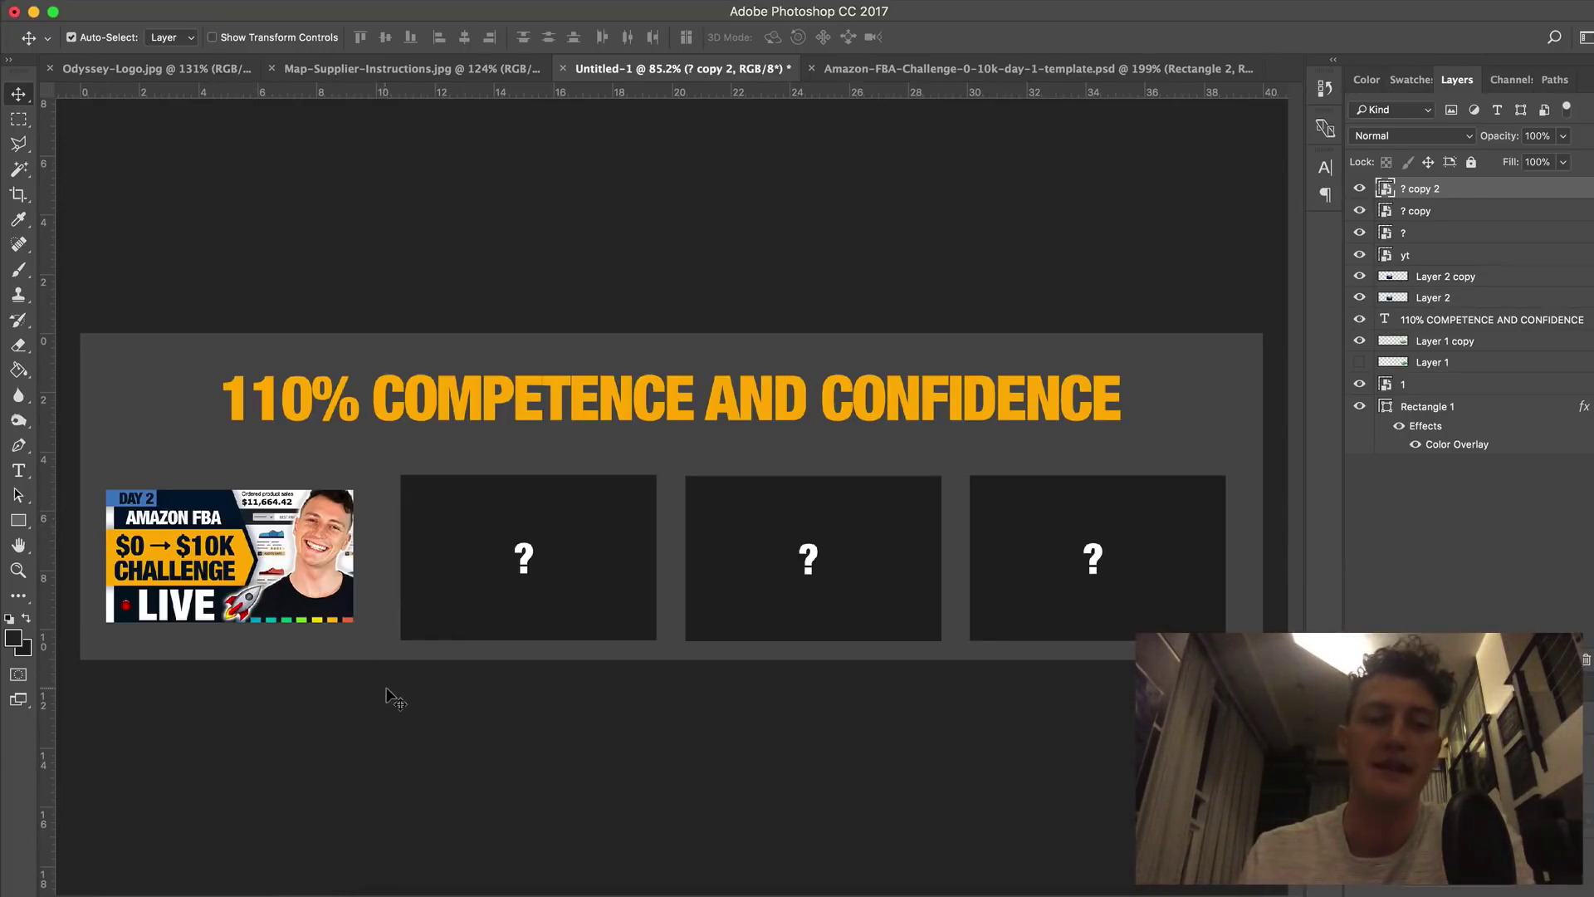
# Step: Hide the '?' placeholder layer so the blue brain image shows in the second slot
pyautogui.click(1360, 233)
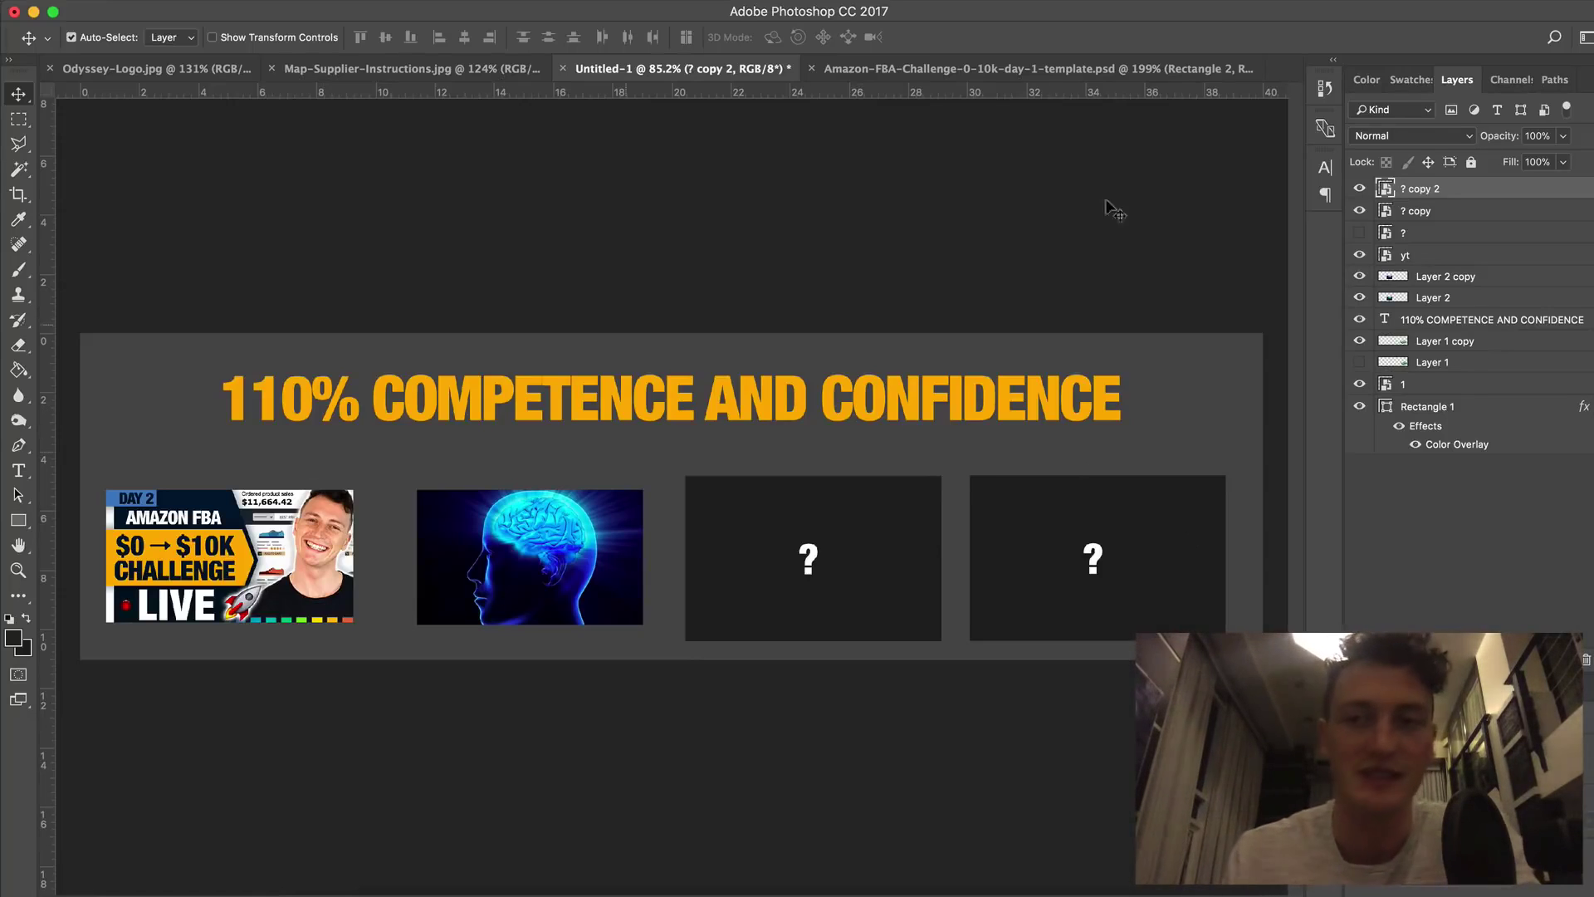
# Step: Hide the '?' copy and '?' copy 2 layers to reveal the Masterclass badge and cash stack
pyautogui.click(1360, 212)
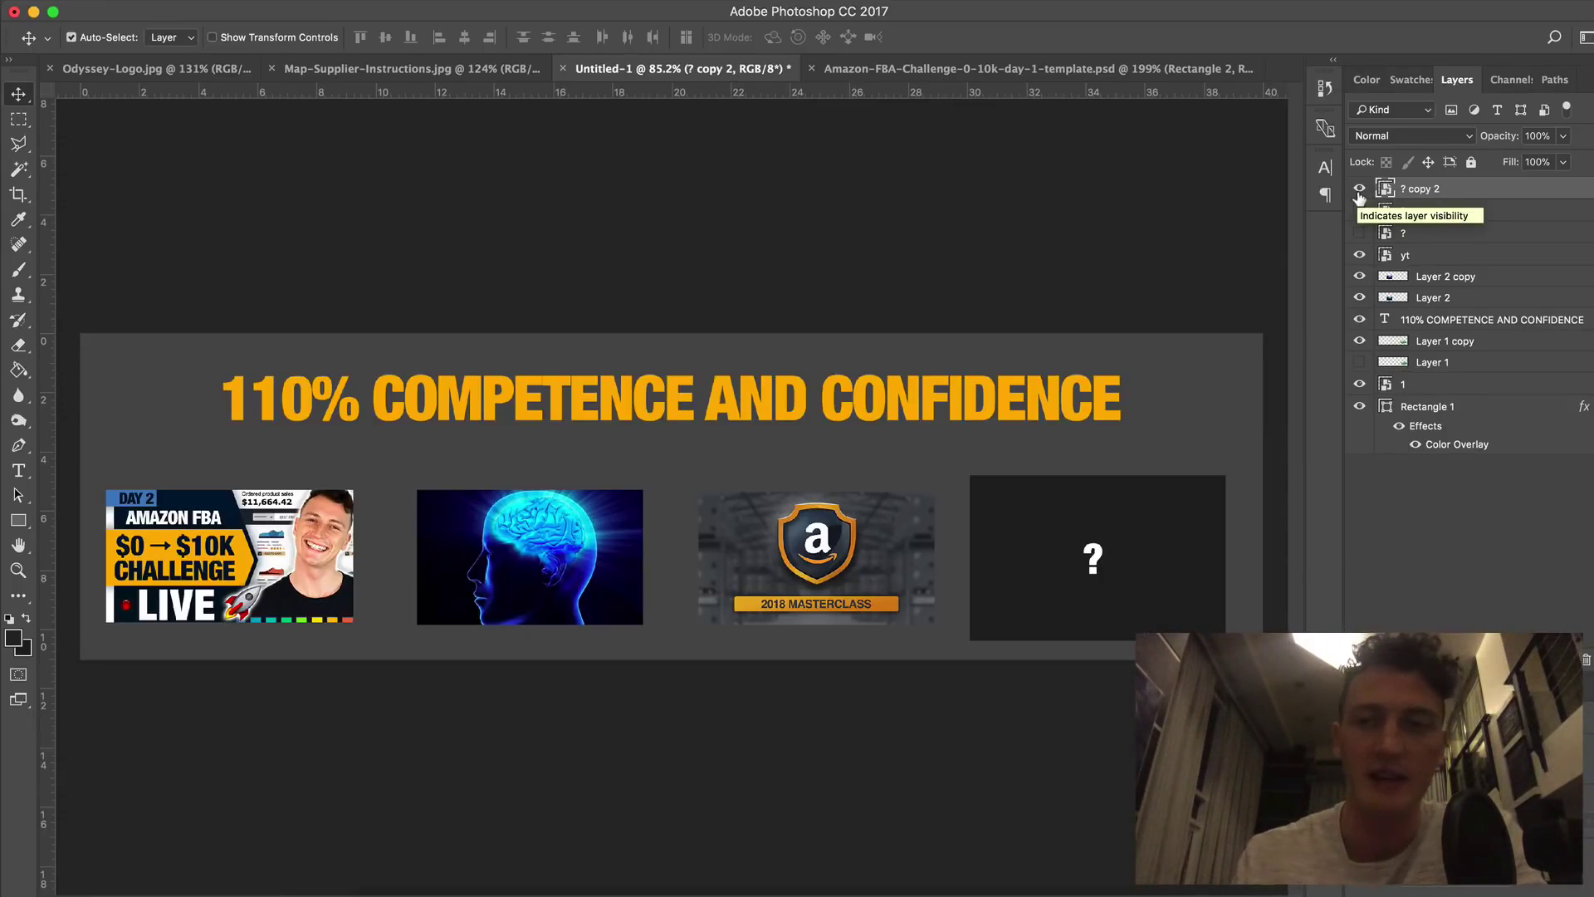
pyautogui.click(1359, 189)
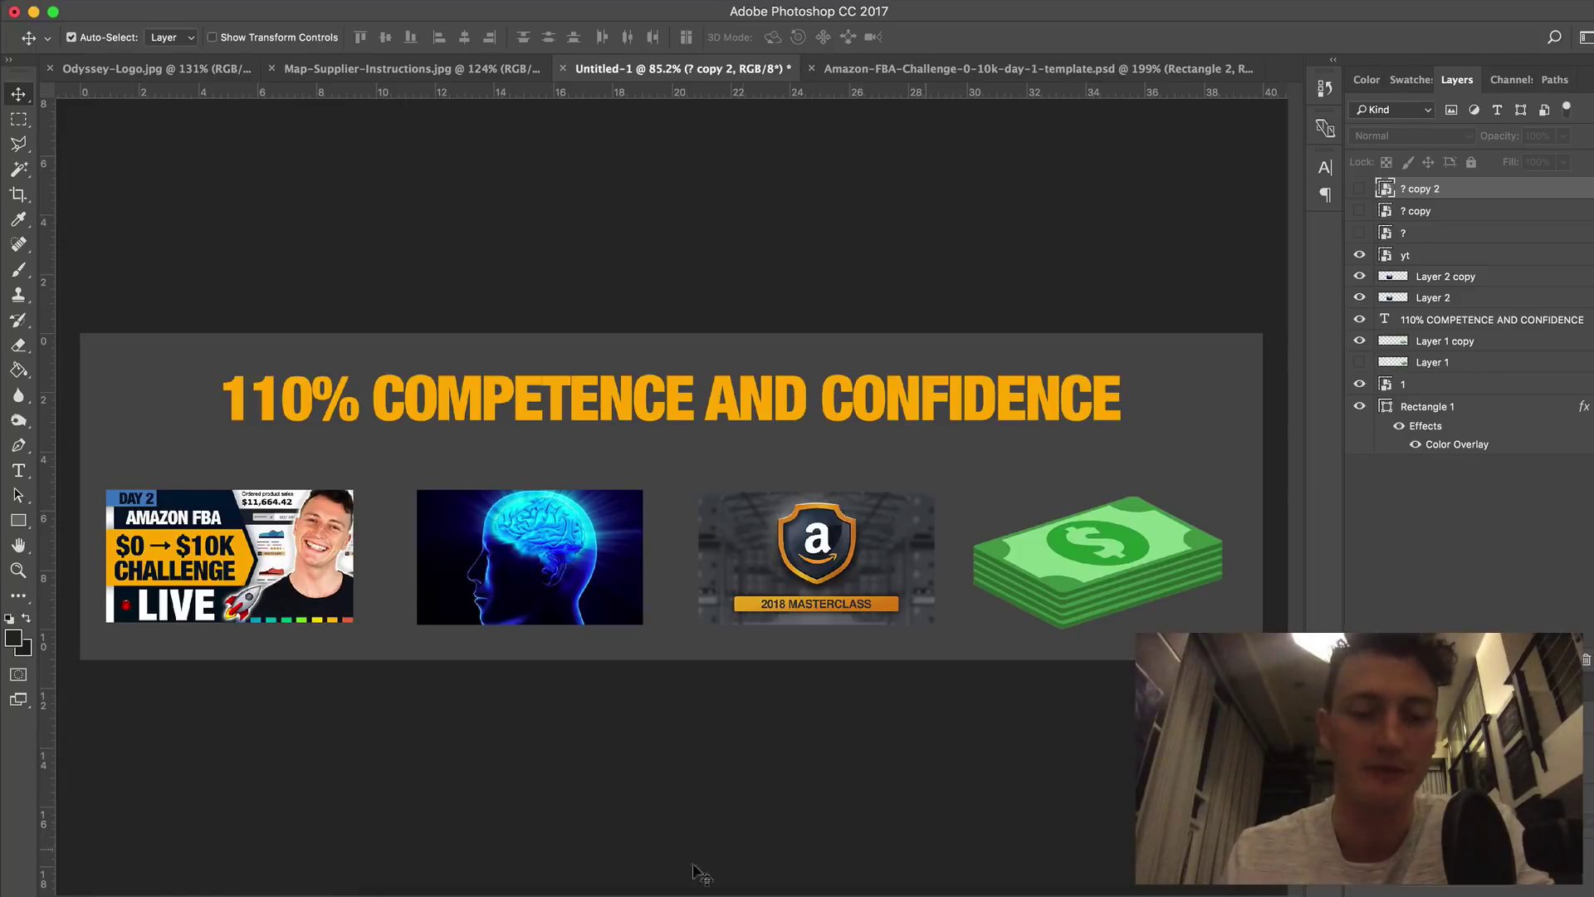
# Step: View the Map-Supplier-Instructions.jpg packaging steps in Photoshop, then go back to the Alibaba homepage
pyautogui.click(663, 887)
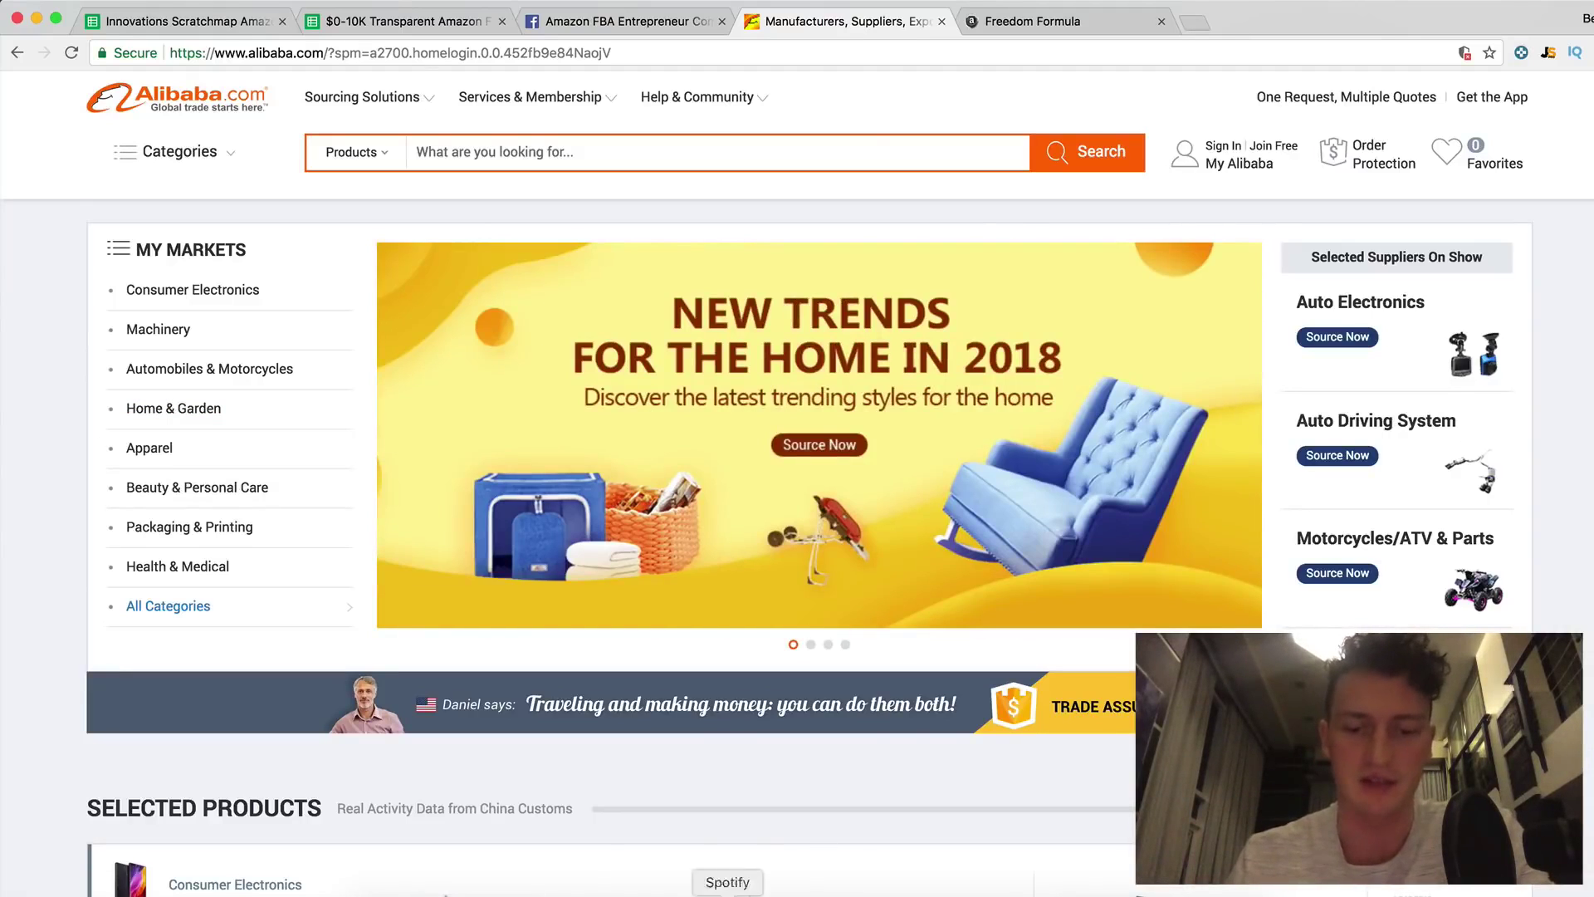
pyautogui.click(861, 892)
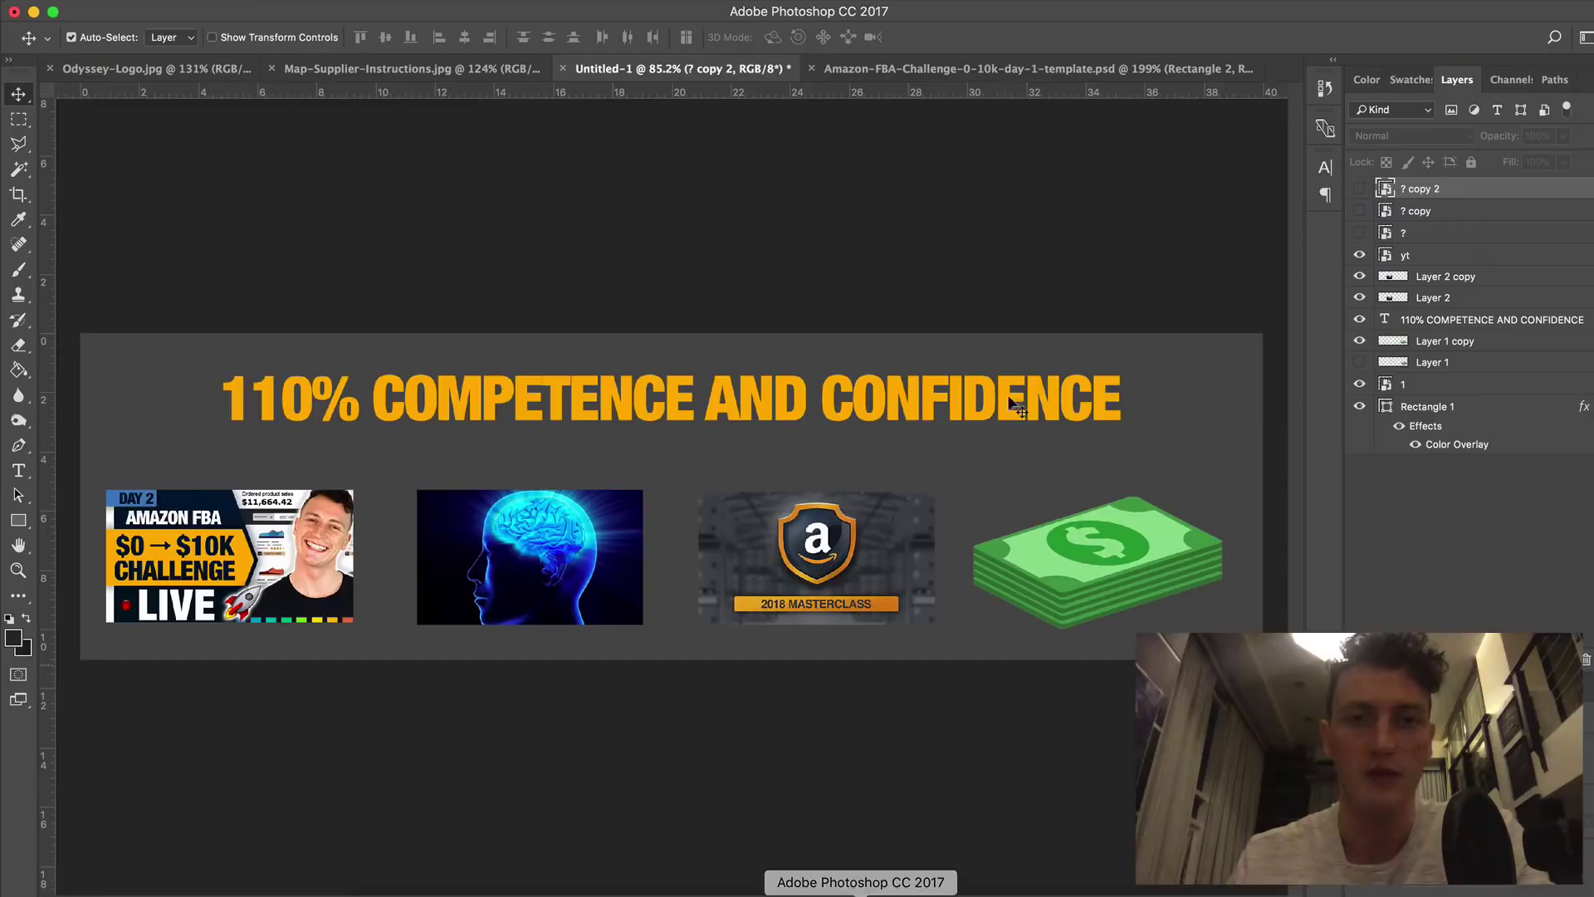
pyautogui.click(431, 67)
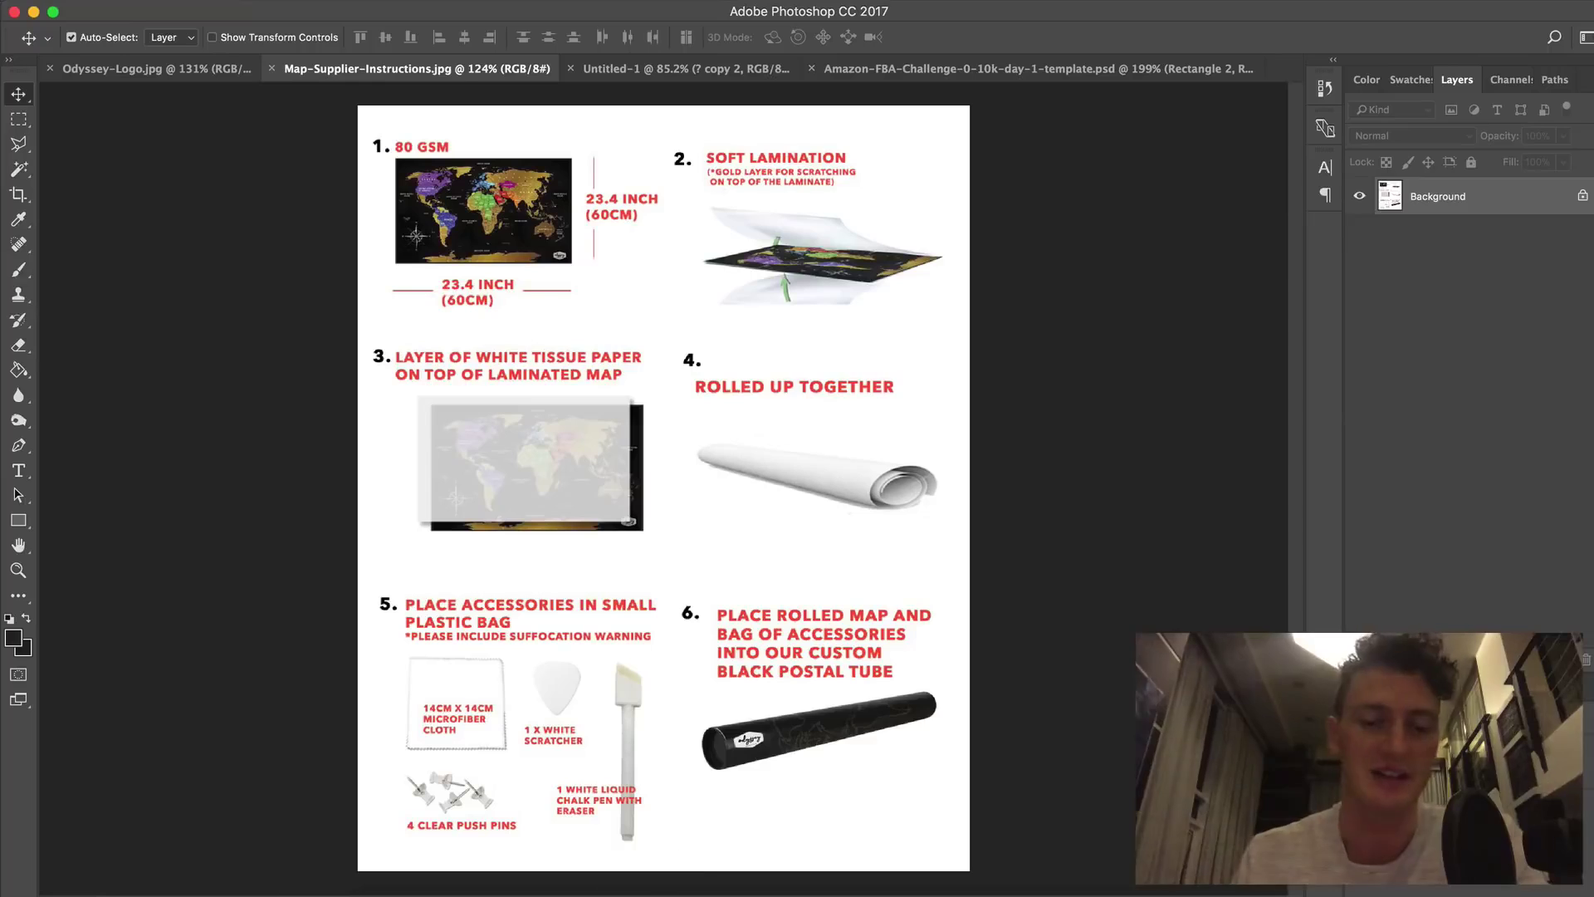
pyautogui.click(661, 894)
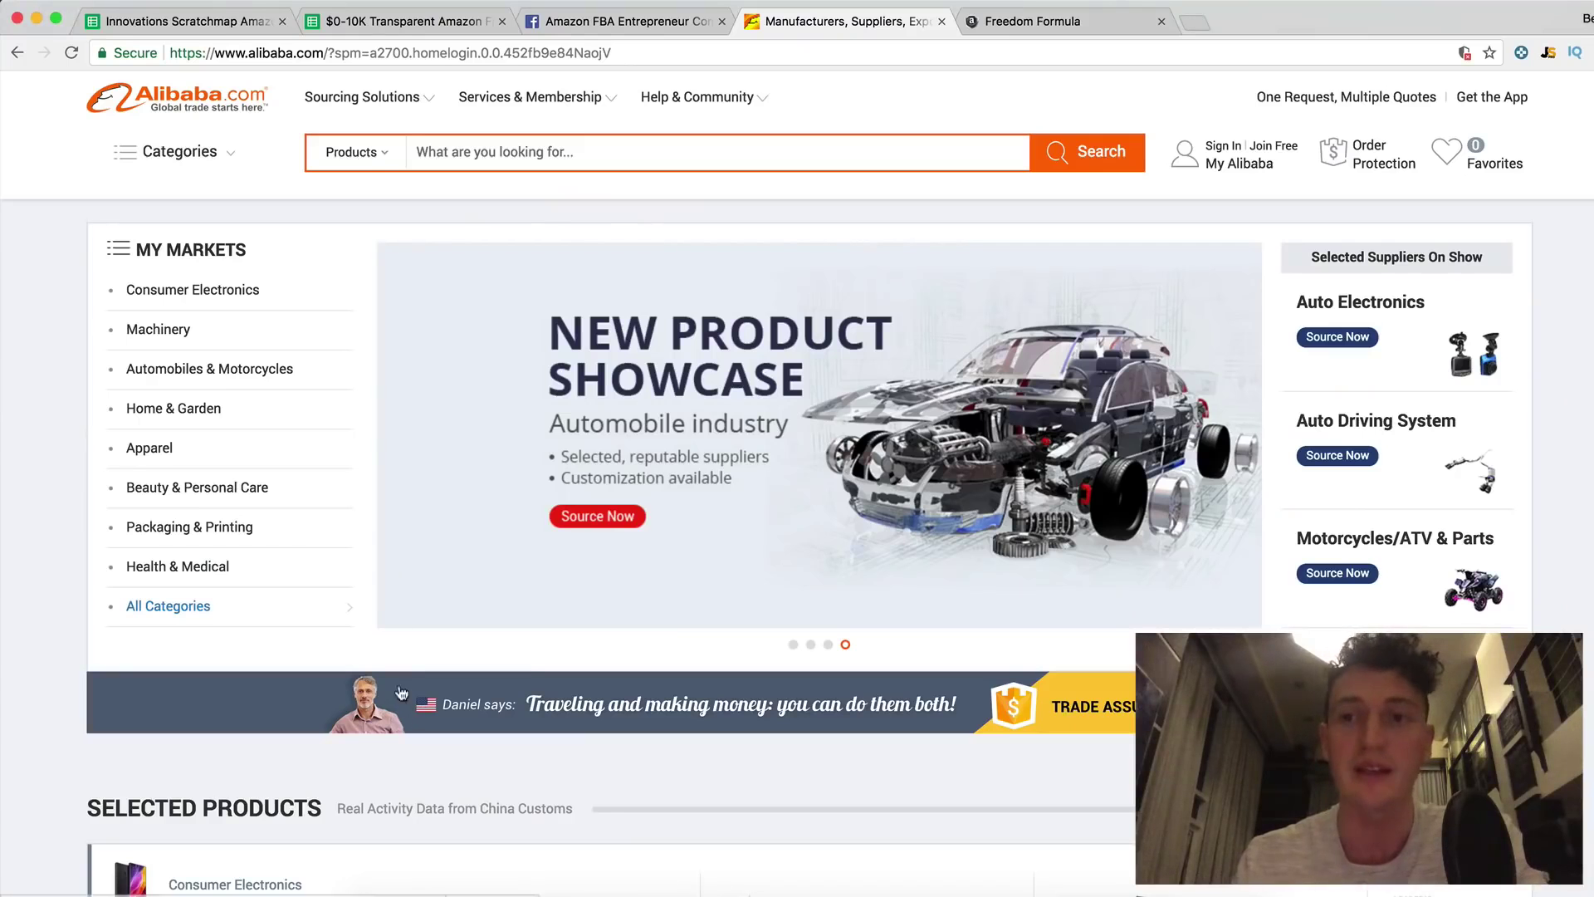
# Step: Search Alibaba for 'scratch map' and note the second listing's $3.8-4.0 price and origin details
pyautogui.click(489, 149)
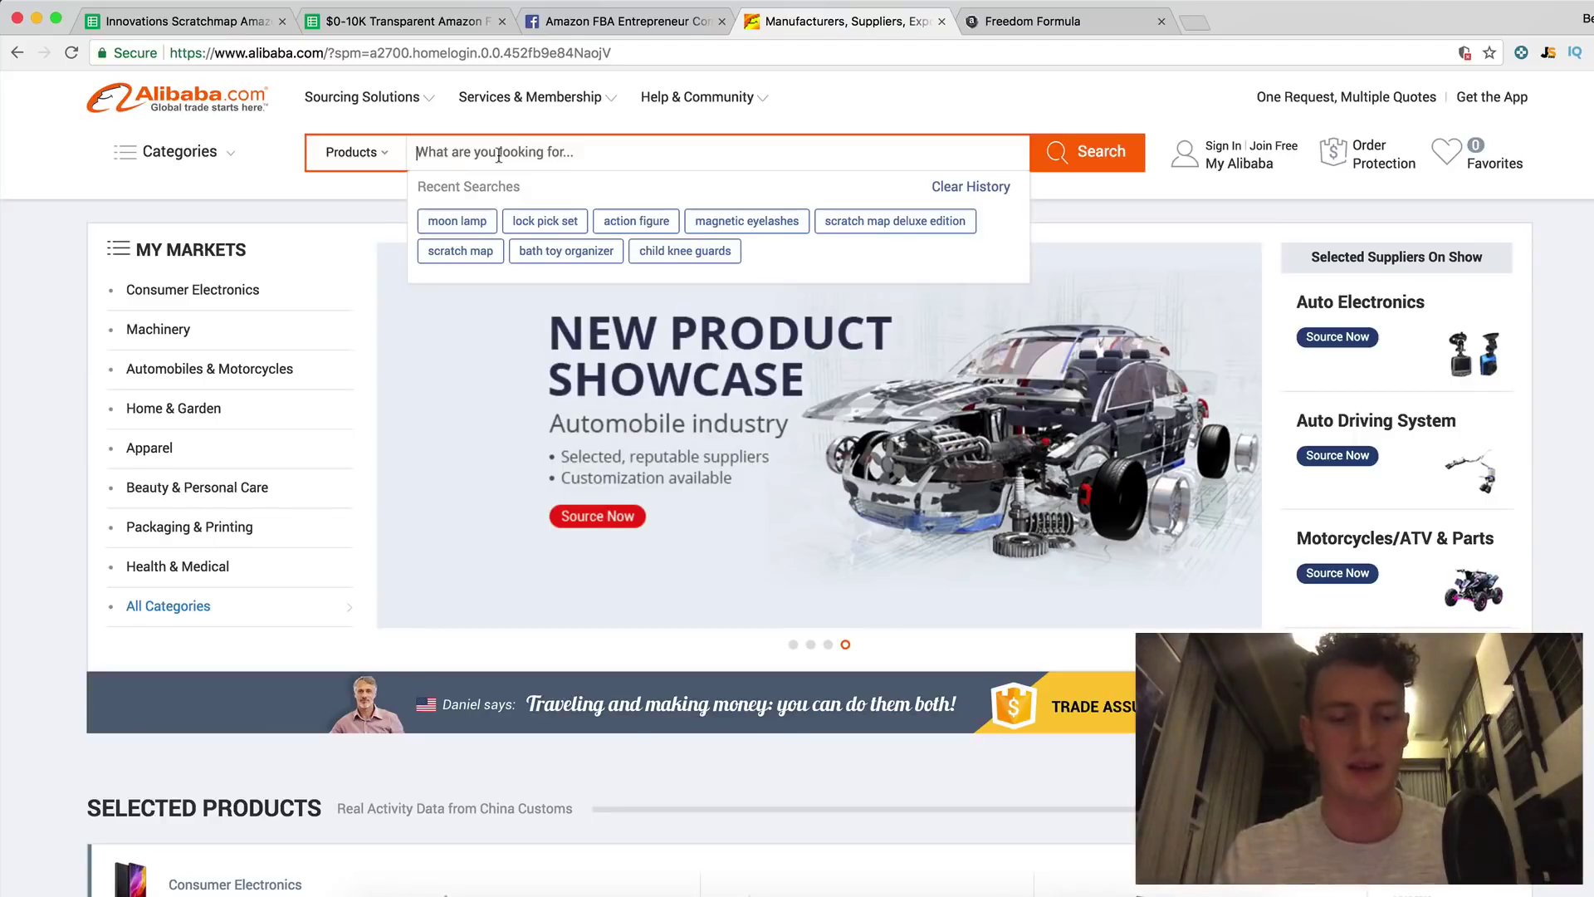
pyautogui.write('scratch map')
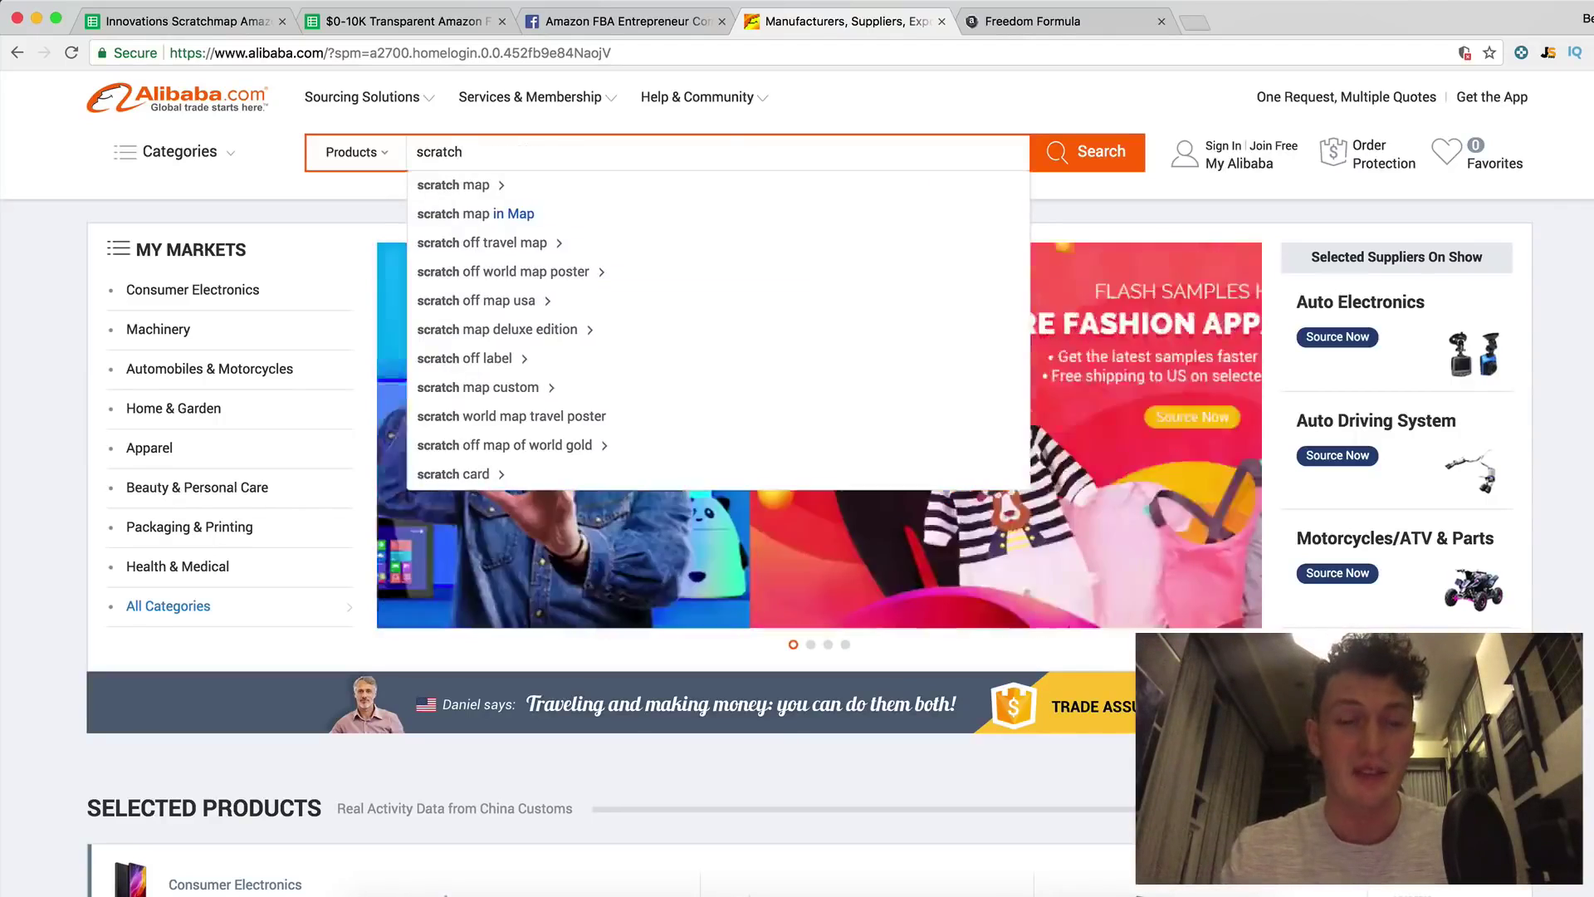
pyautogui.press('Return')
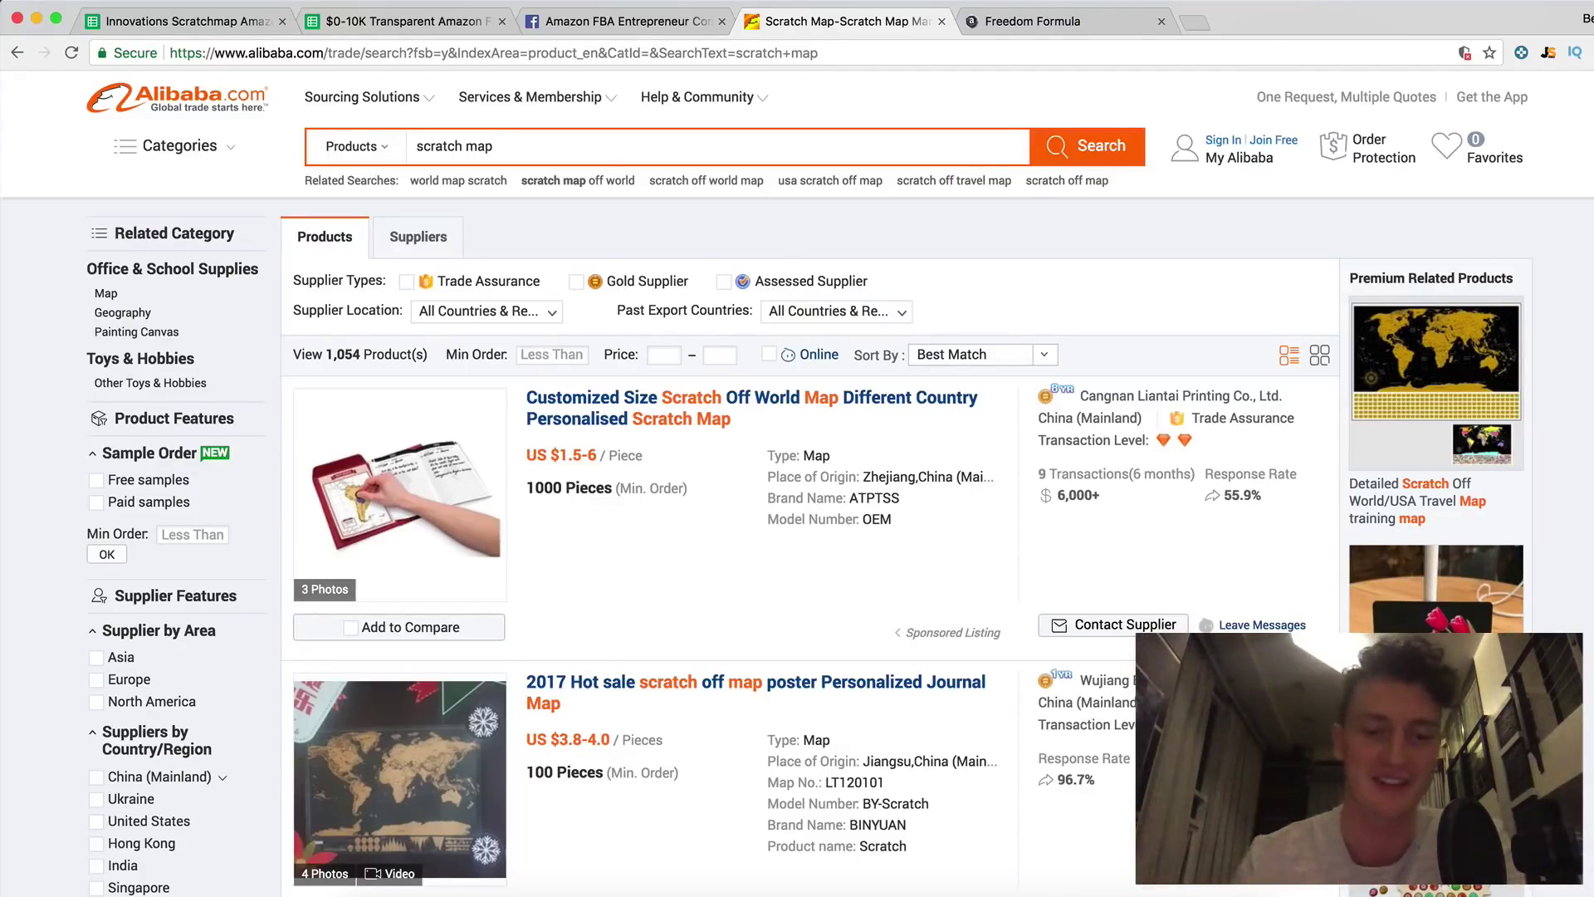
pyautogui.scroll(-4, 700, 427)
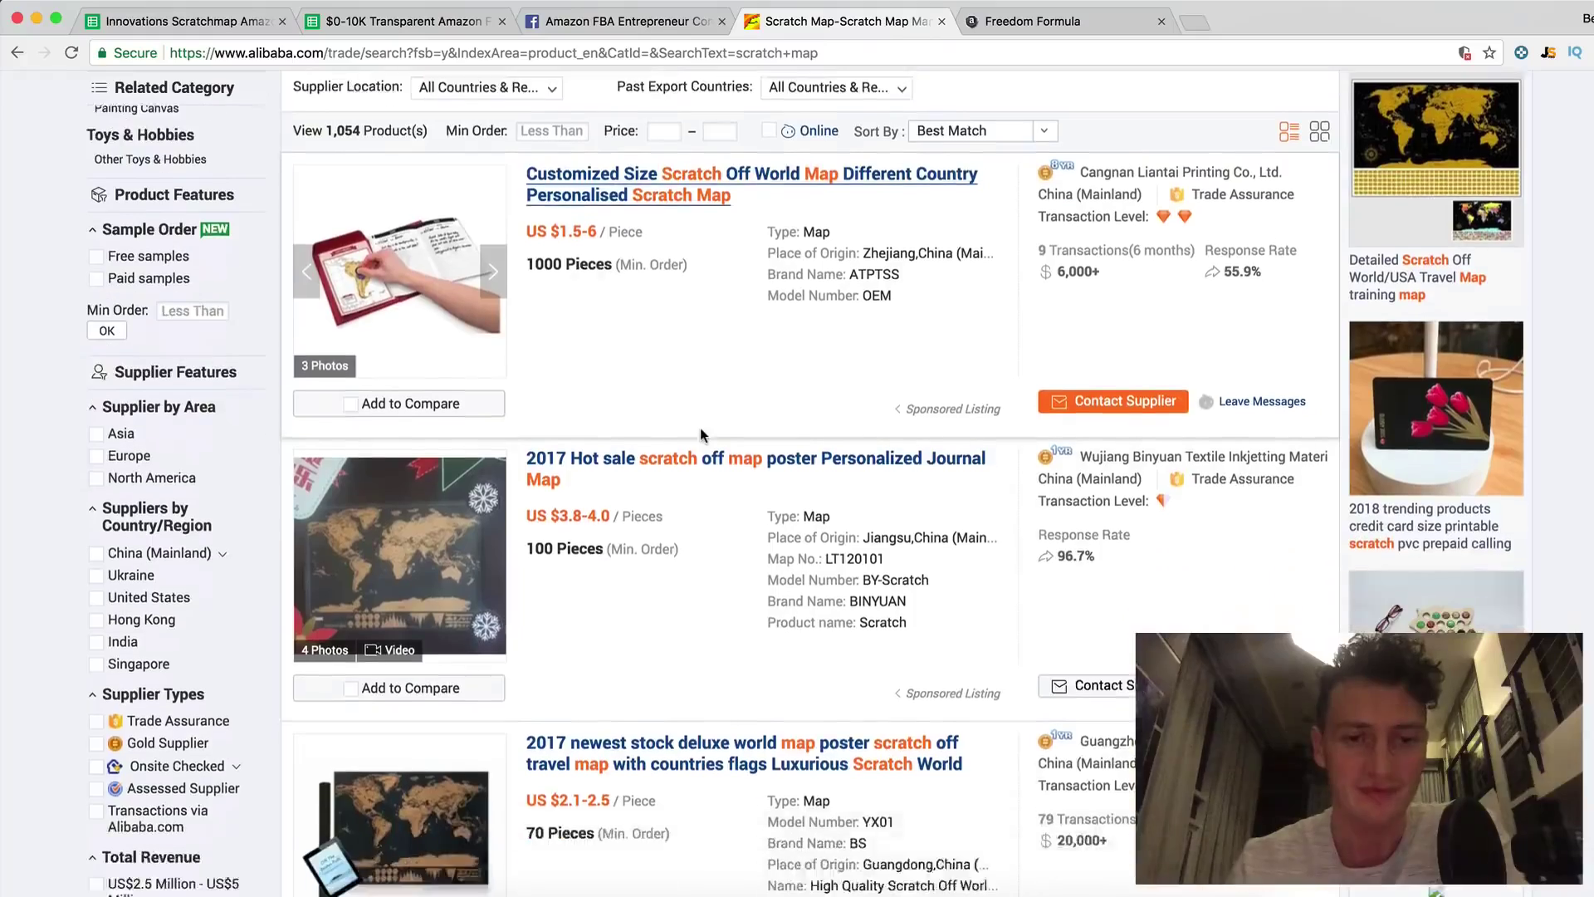
pyautogui.scroll(4, 700, 427)
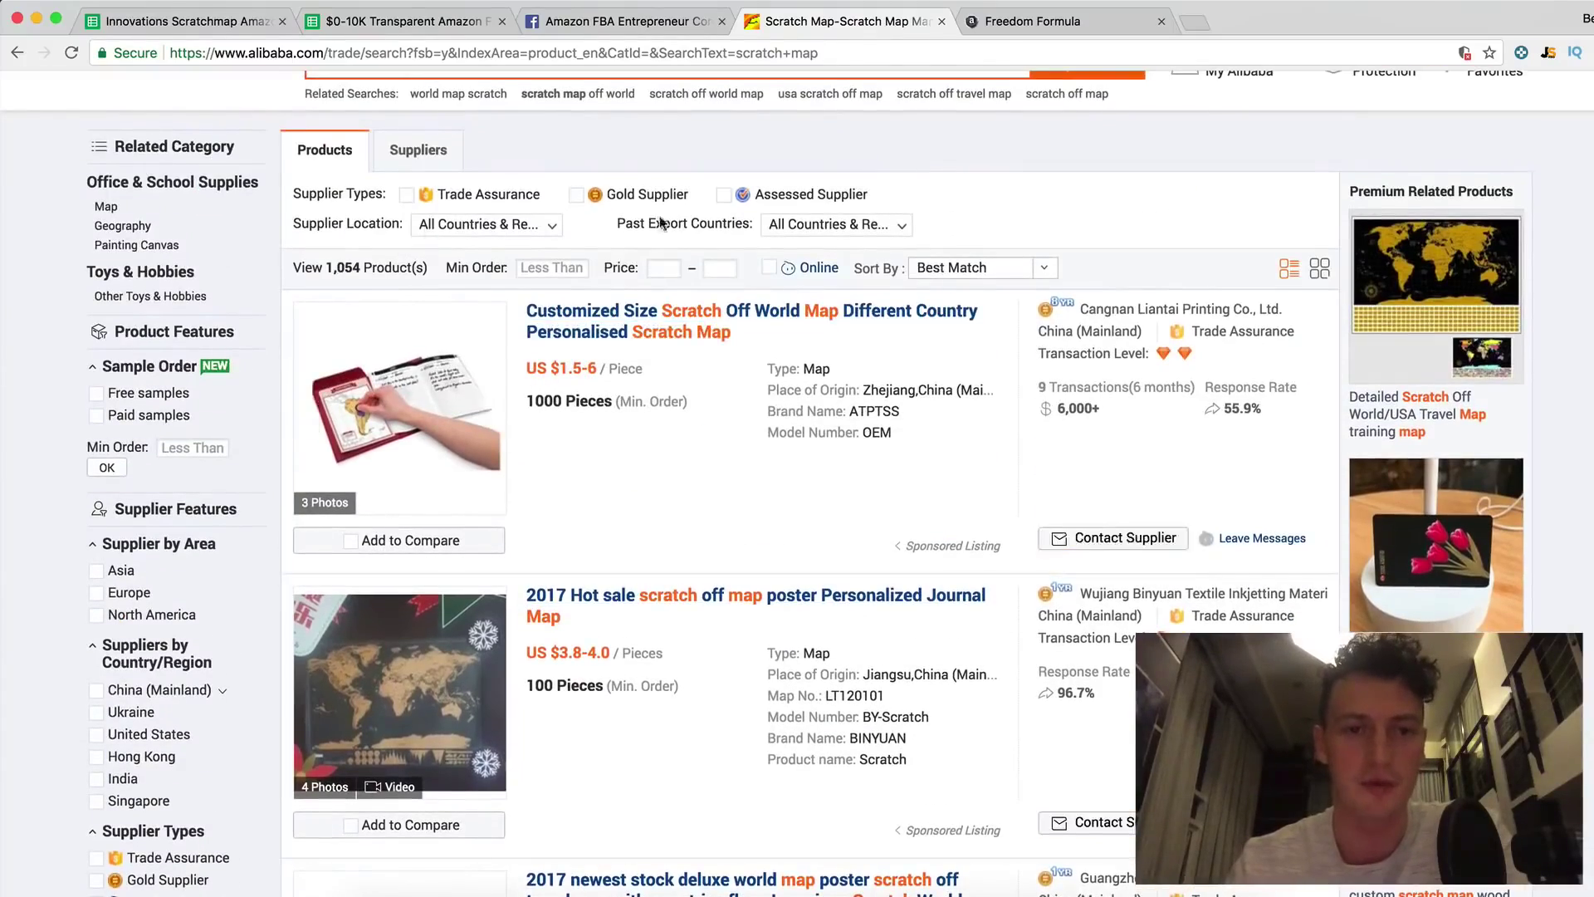
pyautogui.scroll(-3, 631, 427)
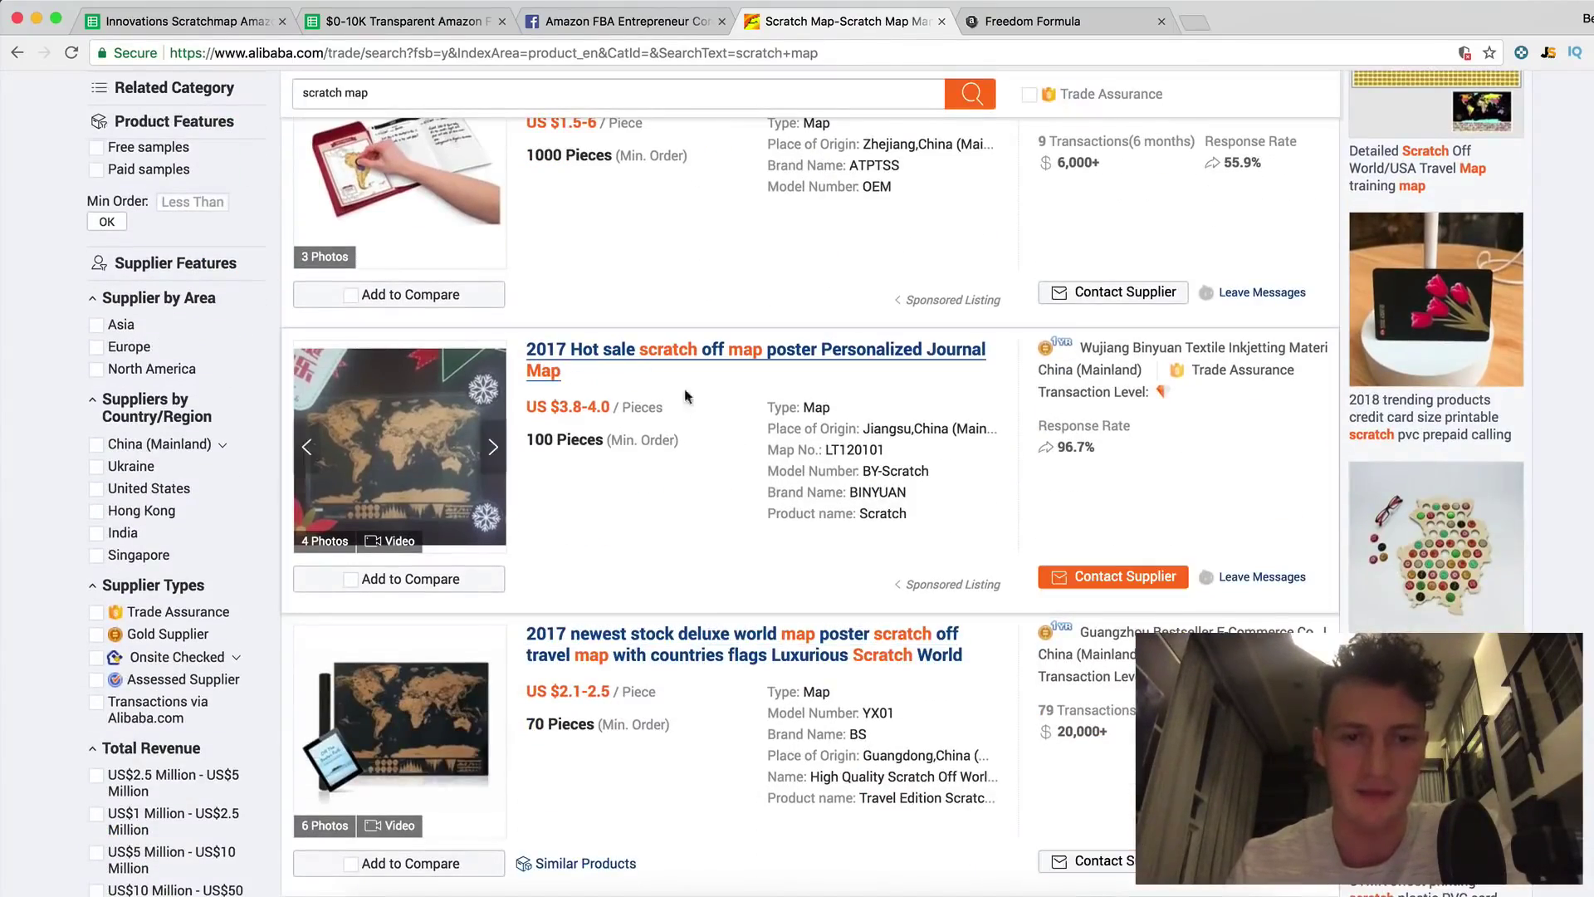
pyautogui.moveTo(606, 404); pyautogui.dragTo(556, 403)
pyautogui.click(545, 401)
pyautogui.scroll(-1, 546, 401)
pyautogui.moveTo(541, 428); pyautogui.dragTo(665, 427)
pyautogui.click(698, 435)
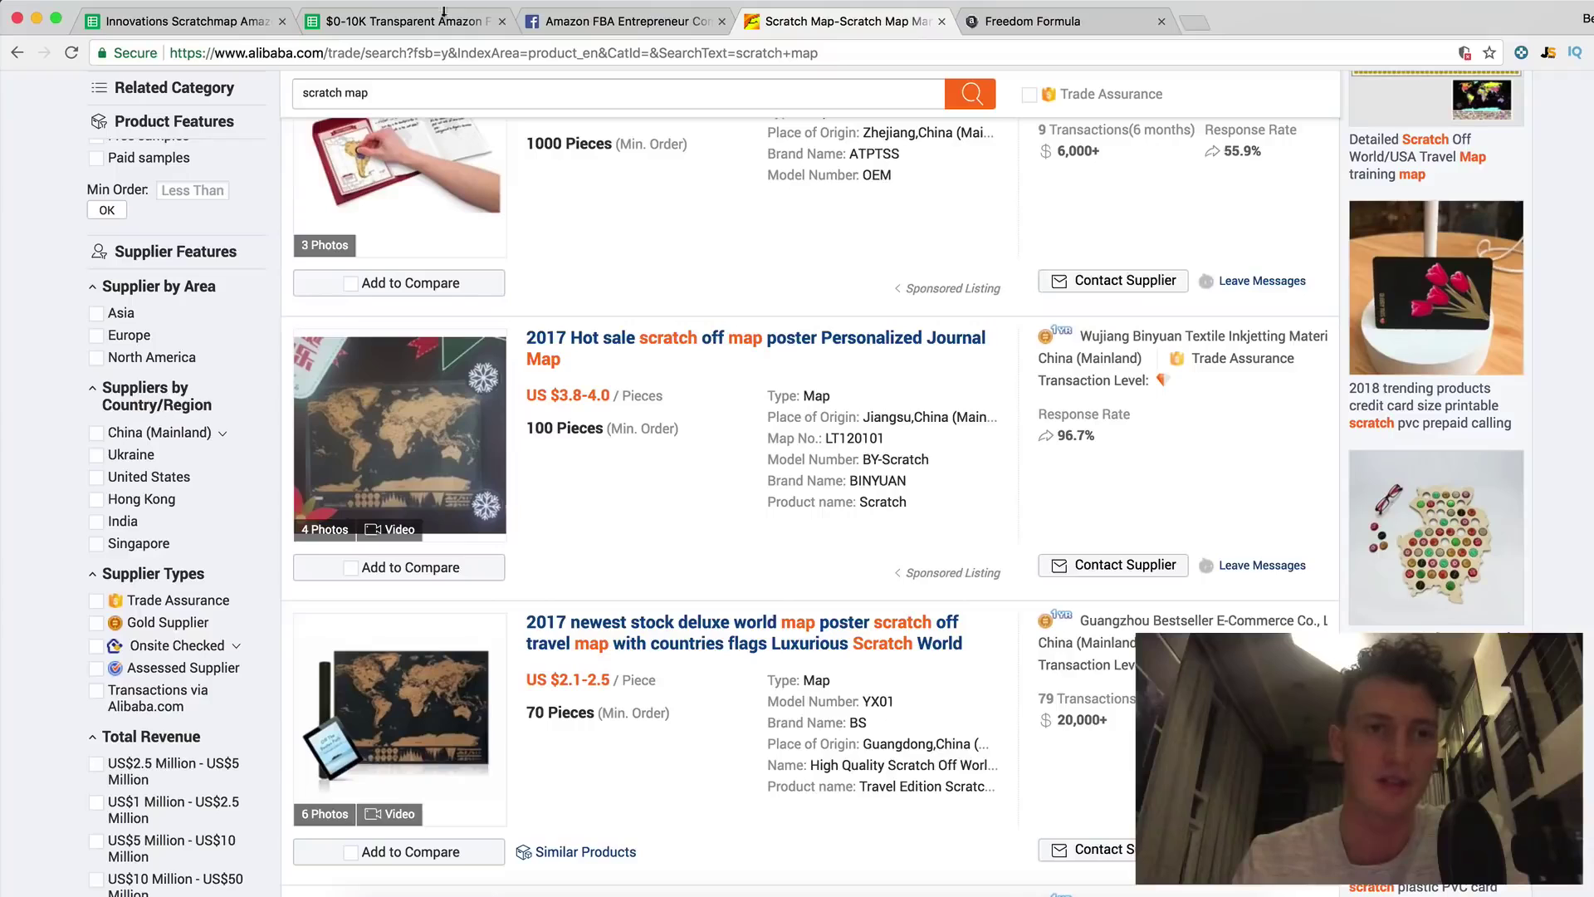
# Step: Check the starting budget in B2 of the $0-10K investments sheet
pyautogui.click(182, 21)
pyautogui.click(415, 21)
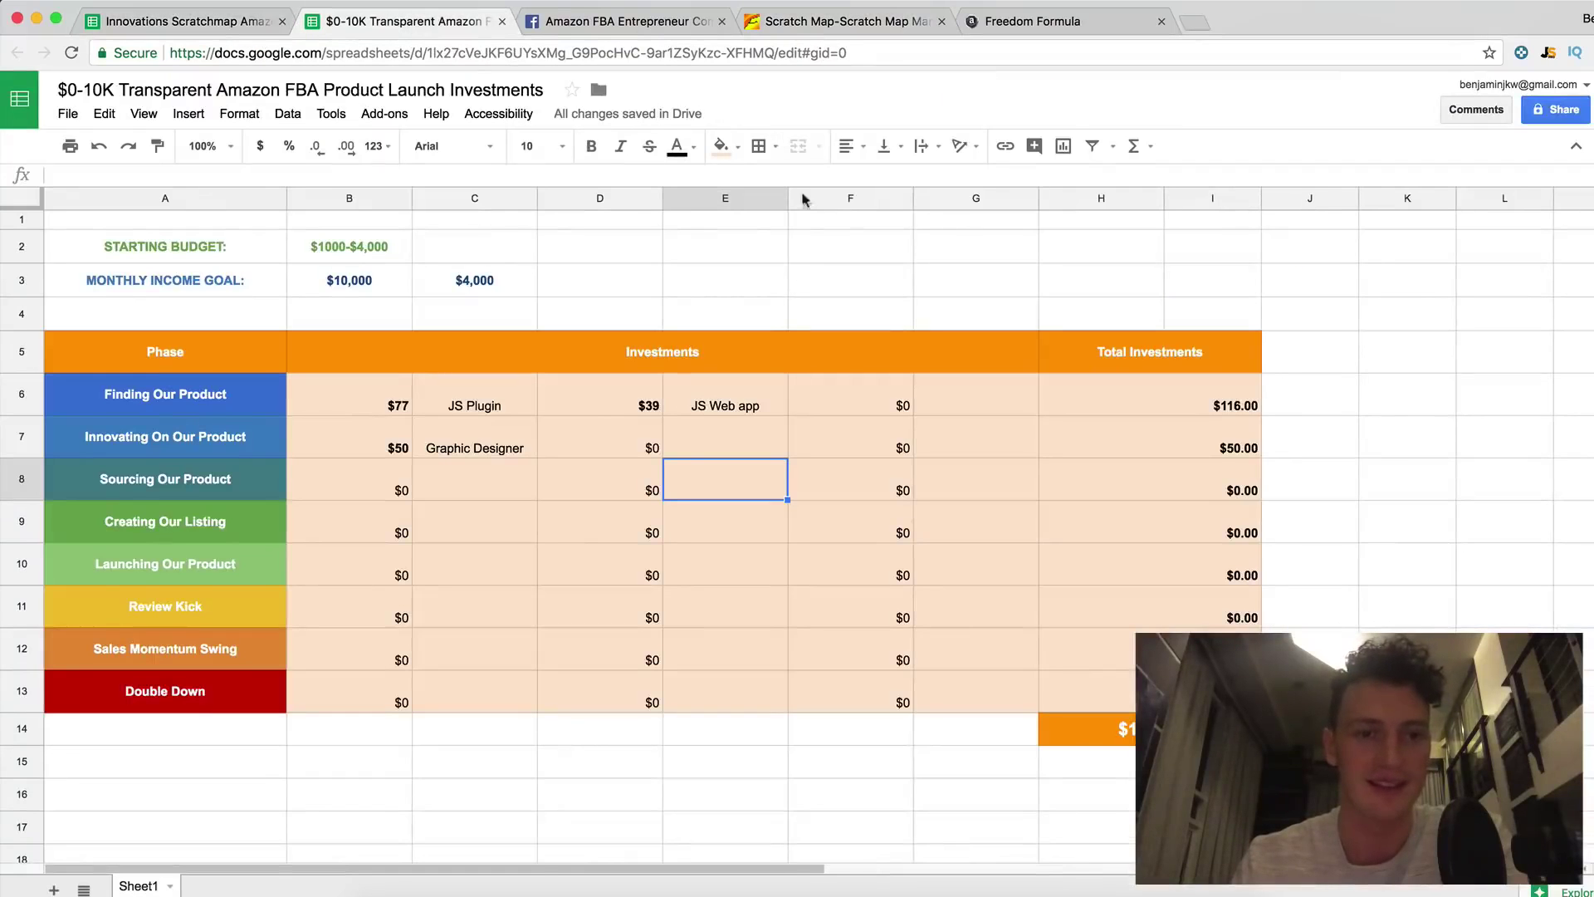
pyautogui.click(458, 259)
pyautogui.click(407, 247)
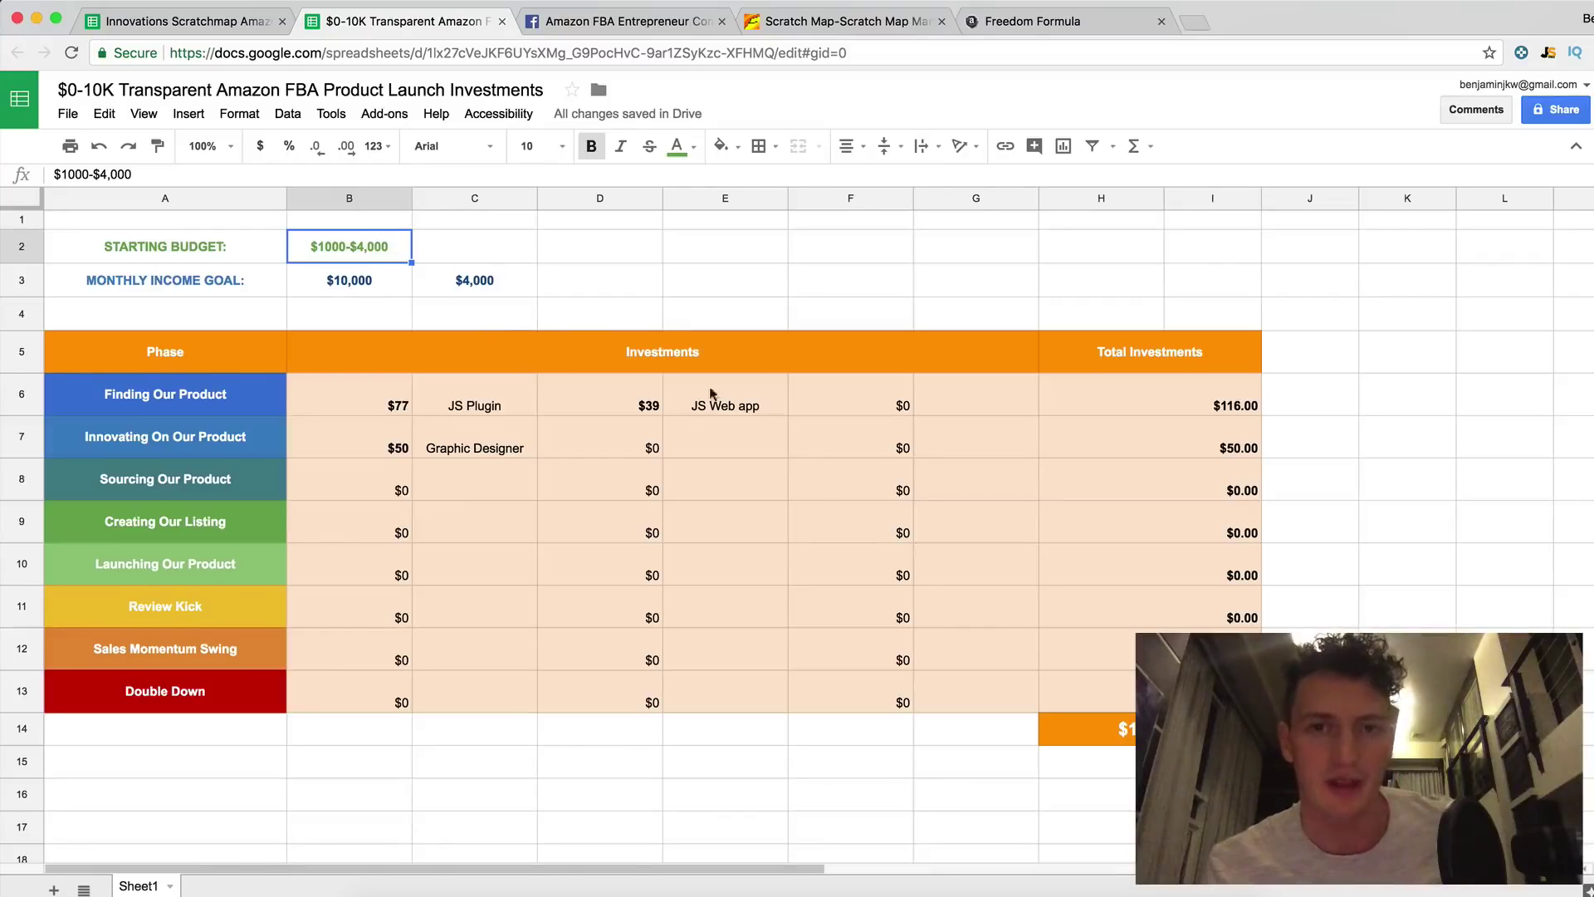
pyautogui.click(1010, 27)
pyautogui.click(855, 27)
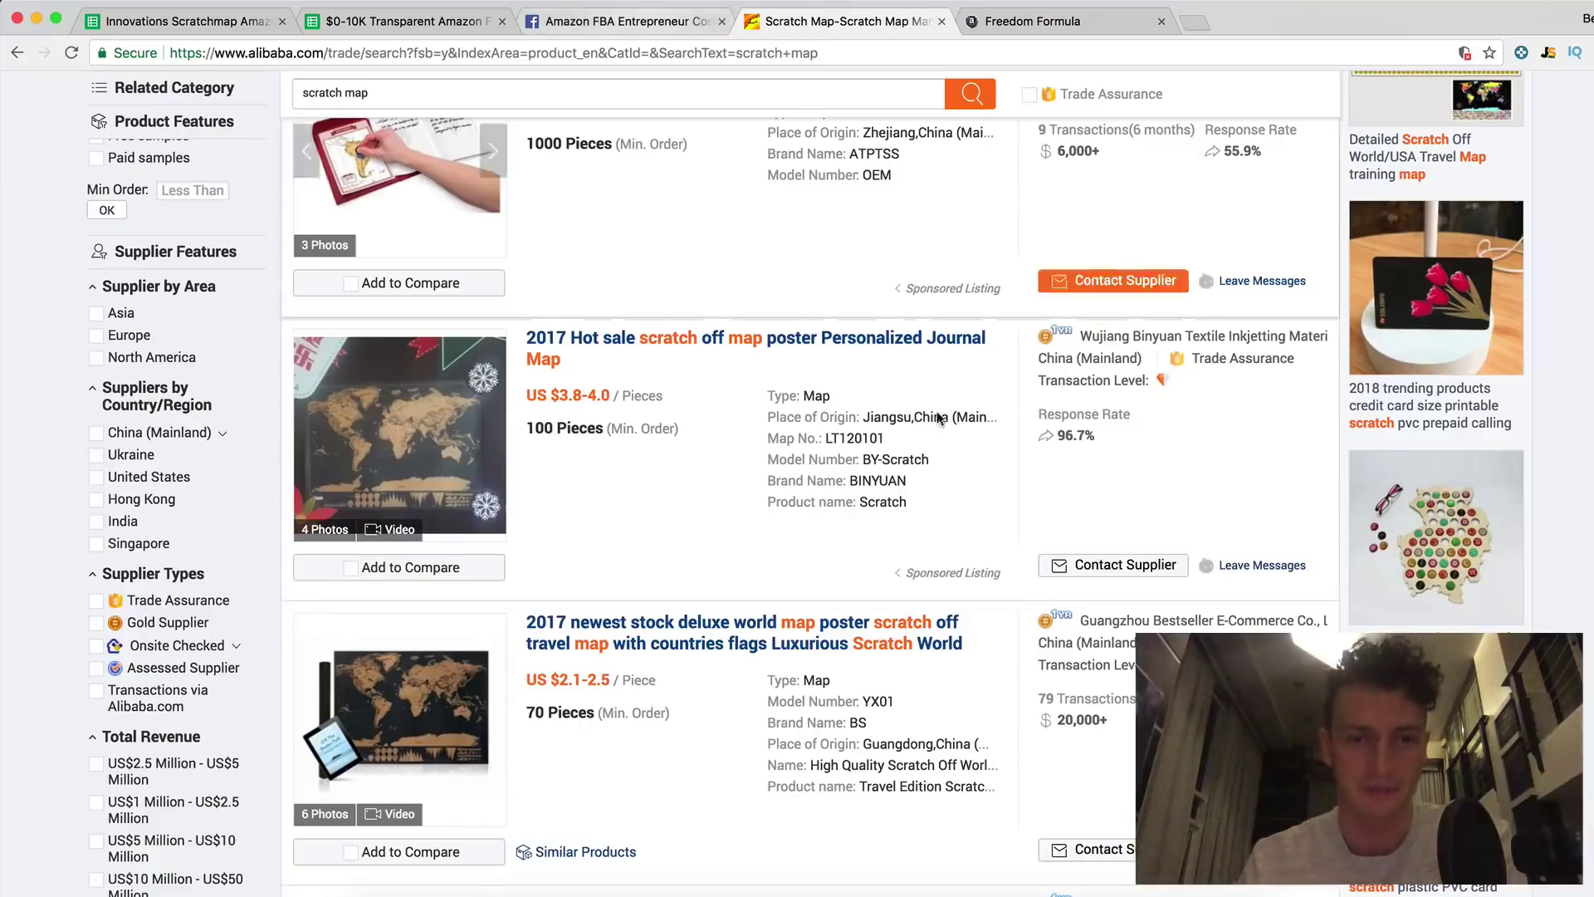
# Step: Mark the second listing's 100-piece minimum order, then return to the Innovations Scratchmap sheet
pyautogui.scroll(-1, 700, 529)
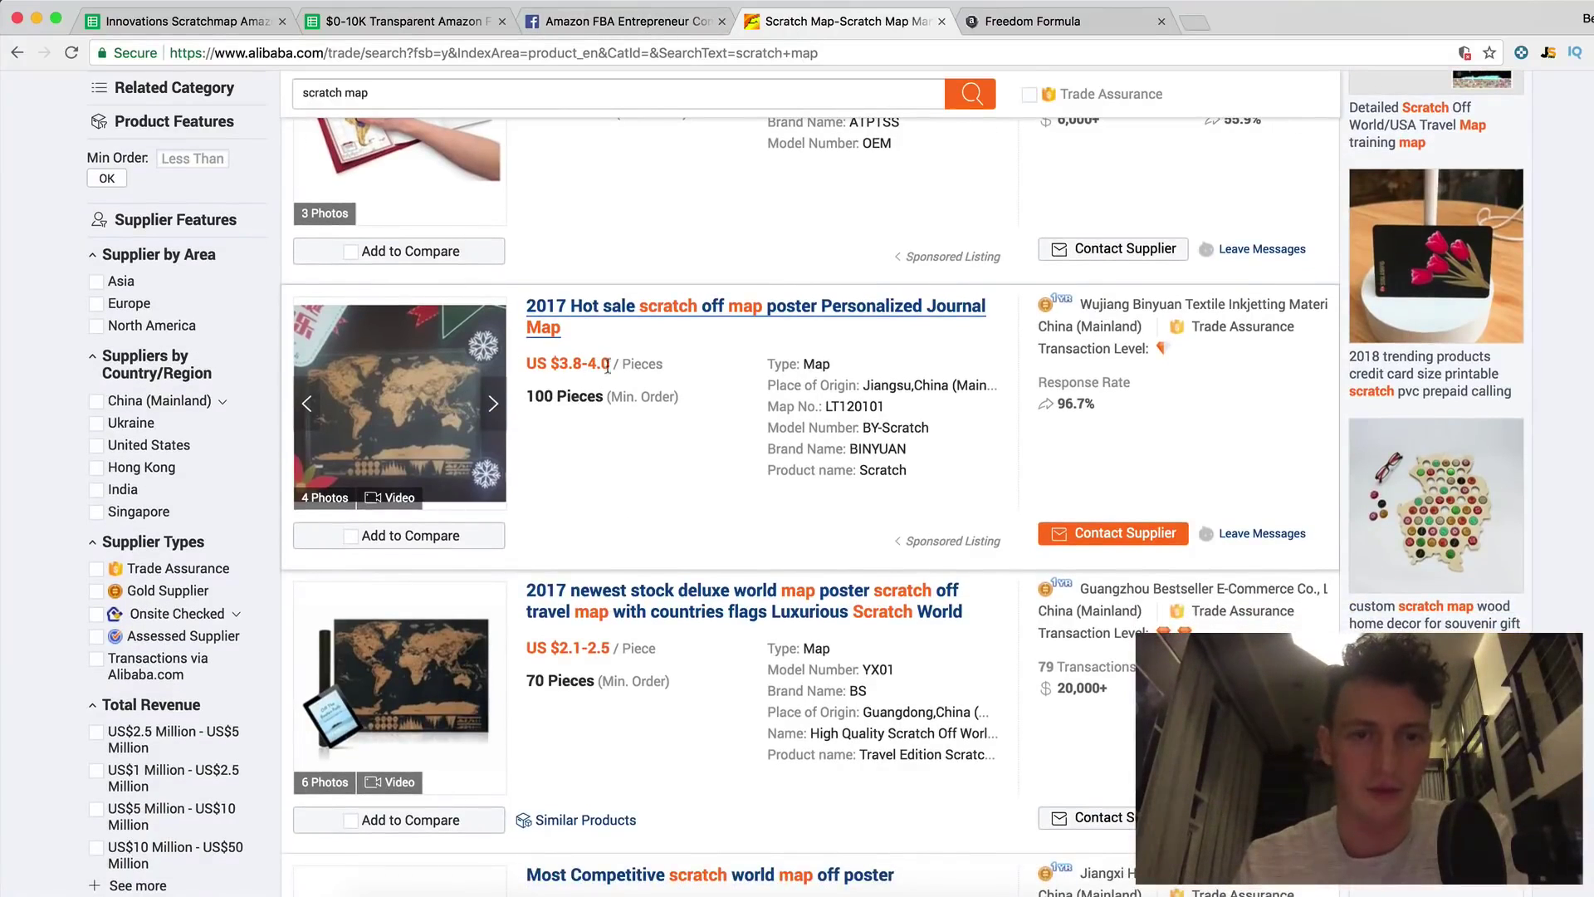
pyautogui.moveTo(525, 402); pyautogui.dragTo(598, 403)
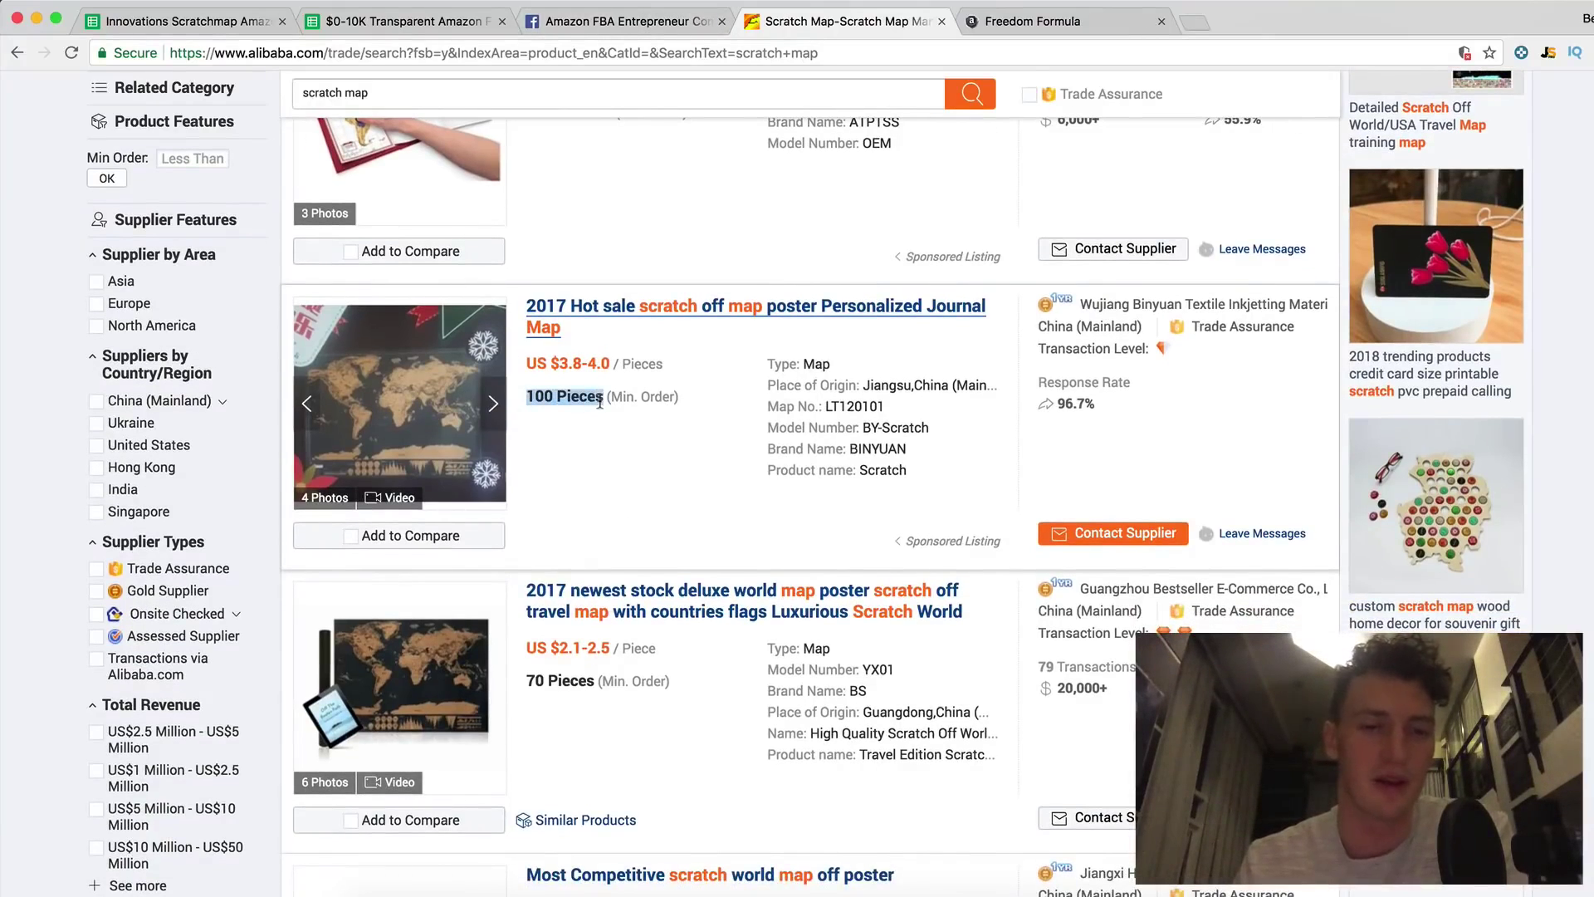
pyautogui.click(599, 403)
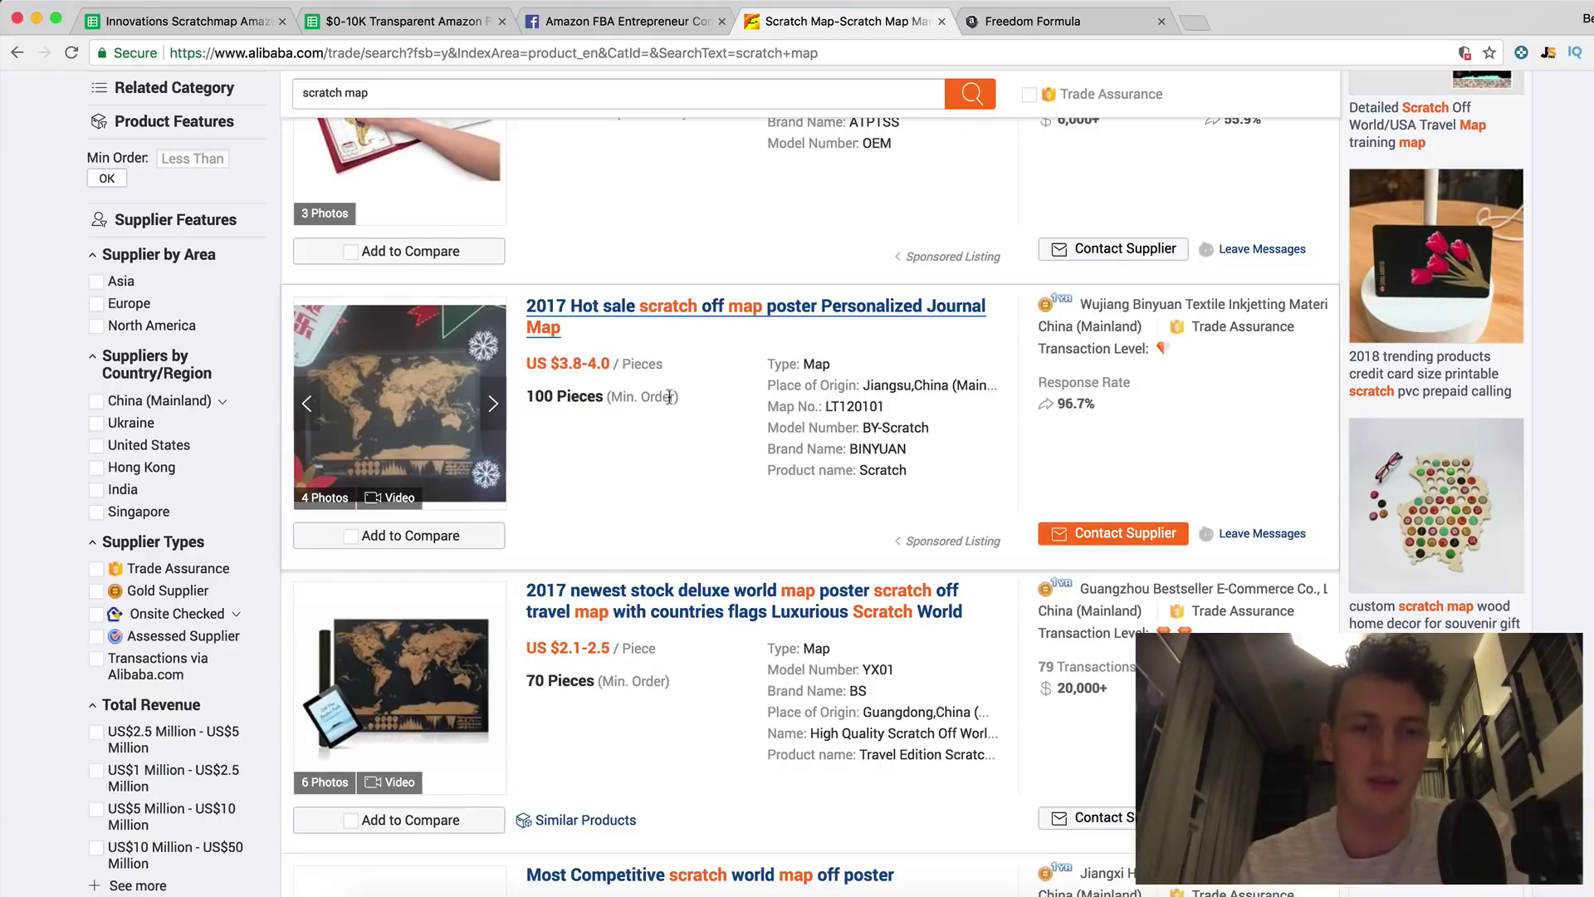
pyautogui.moveTo(529, 400); pyautogui.dragTo(597, 401)
pyautogui.click(592, 397)
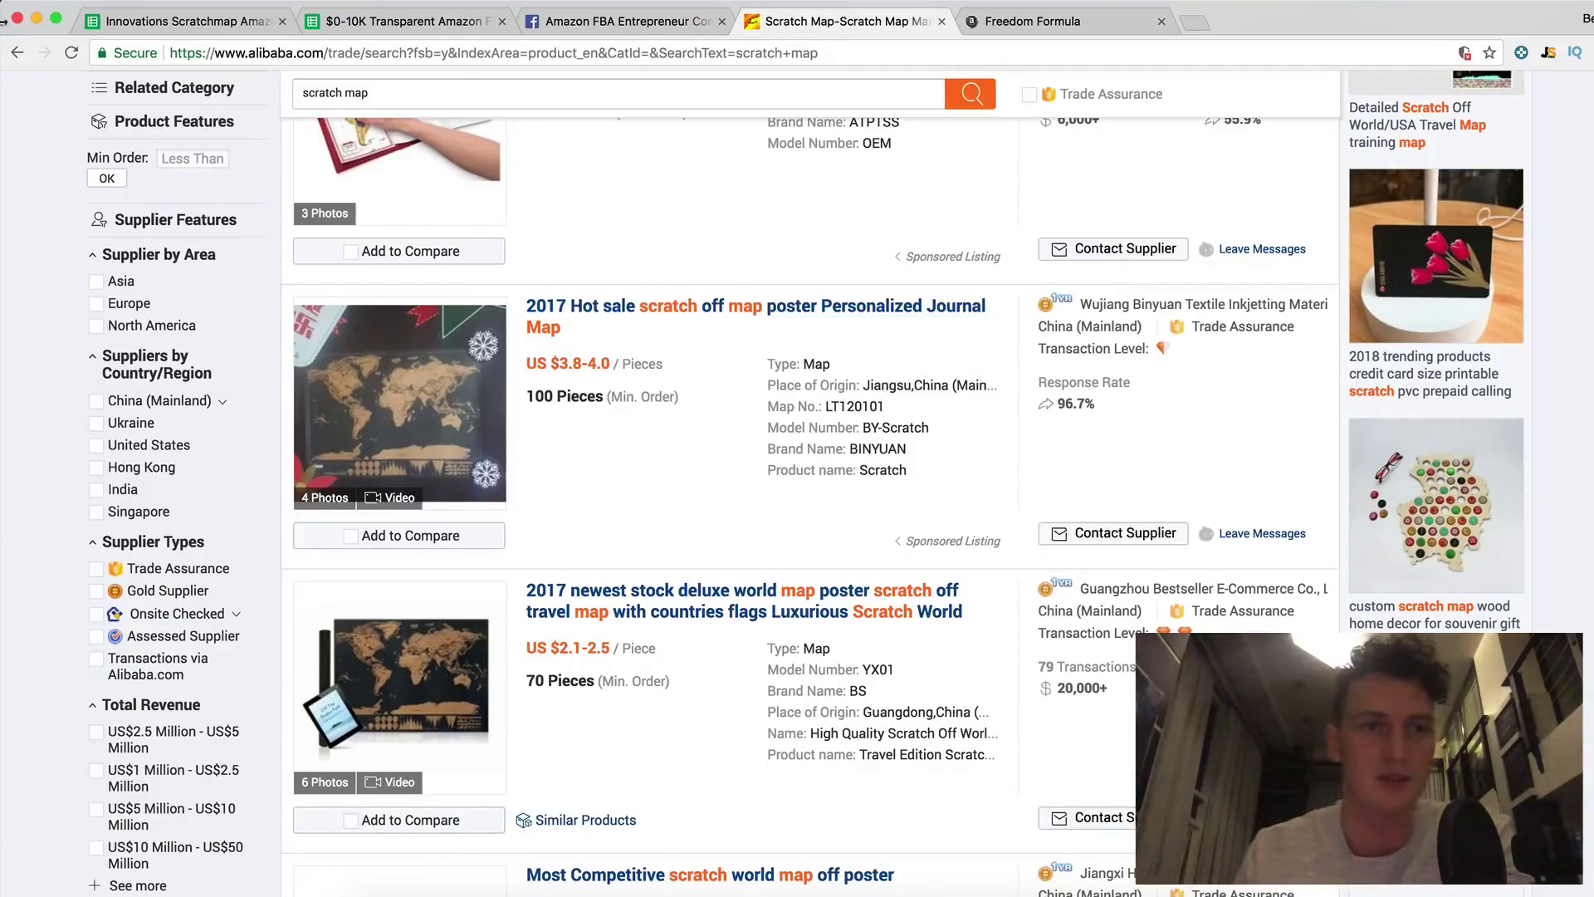
pyautogui.click(258, 18)
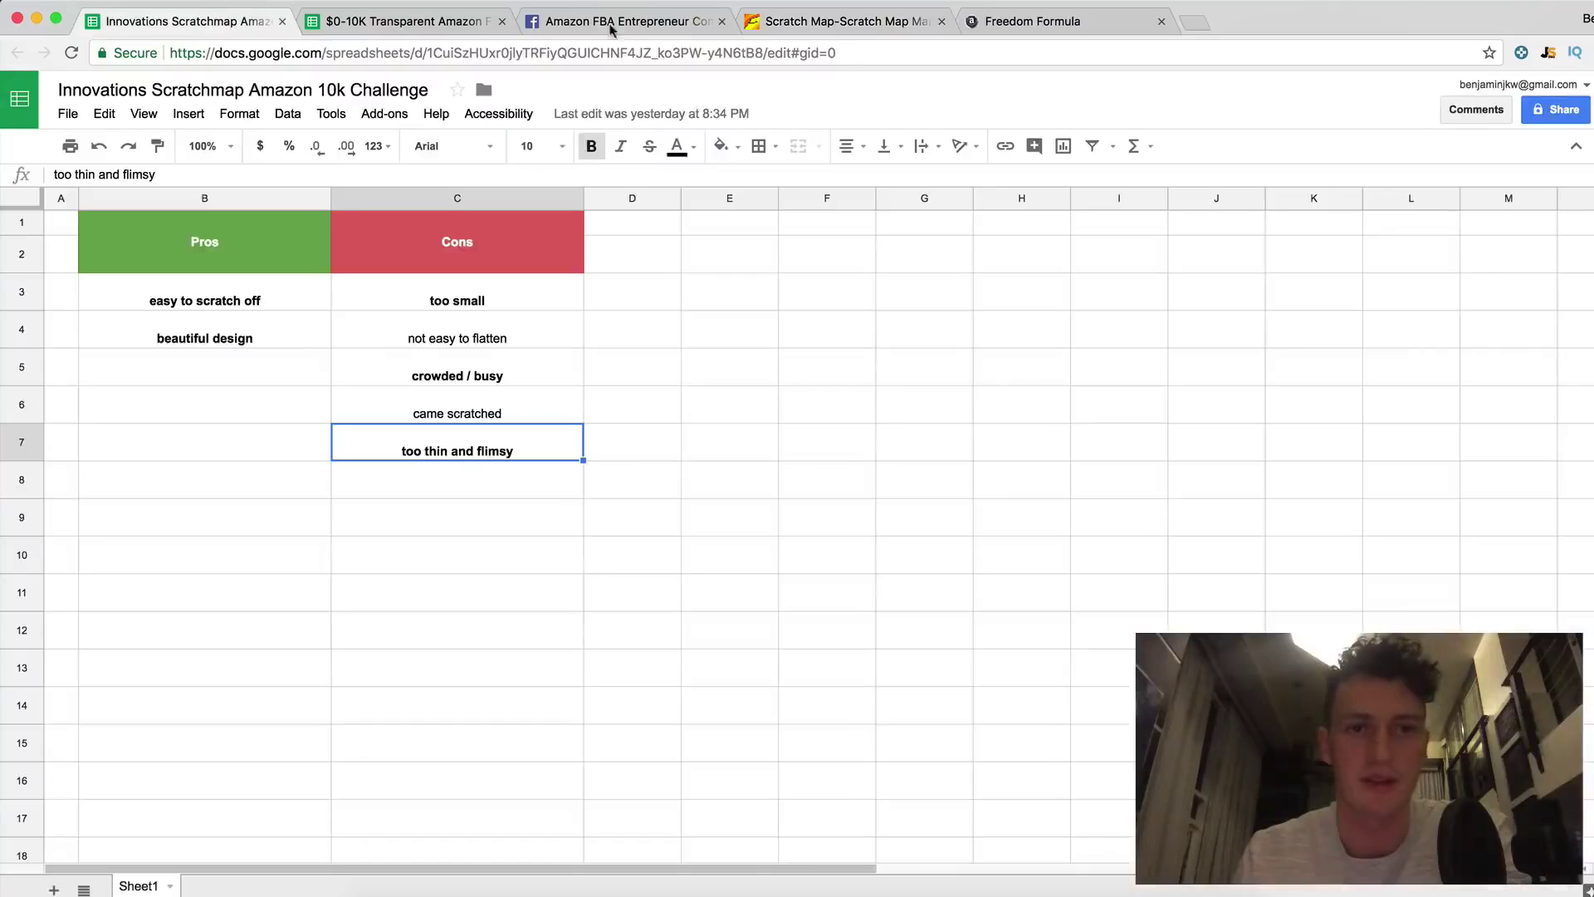
# Step: Enter a 10000 budget in E9 and =E9/30 in F9, shown as bold currency
pyautogui.click(736, 516)
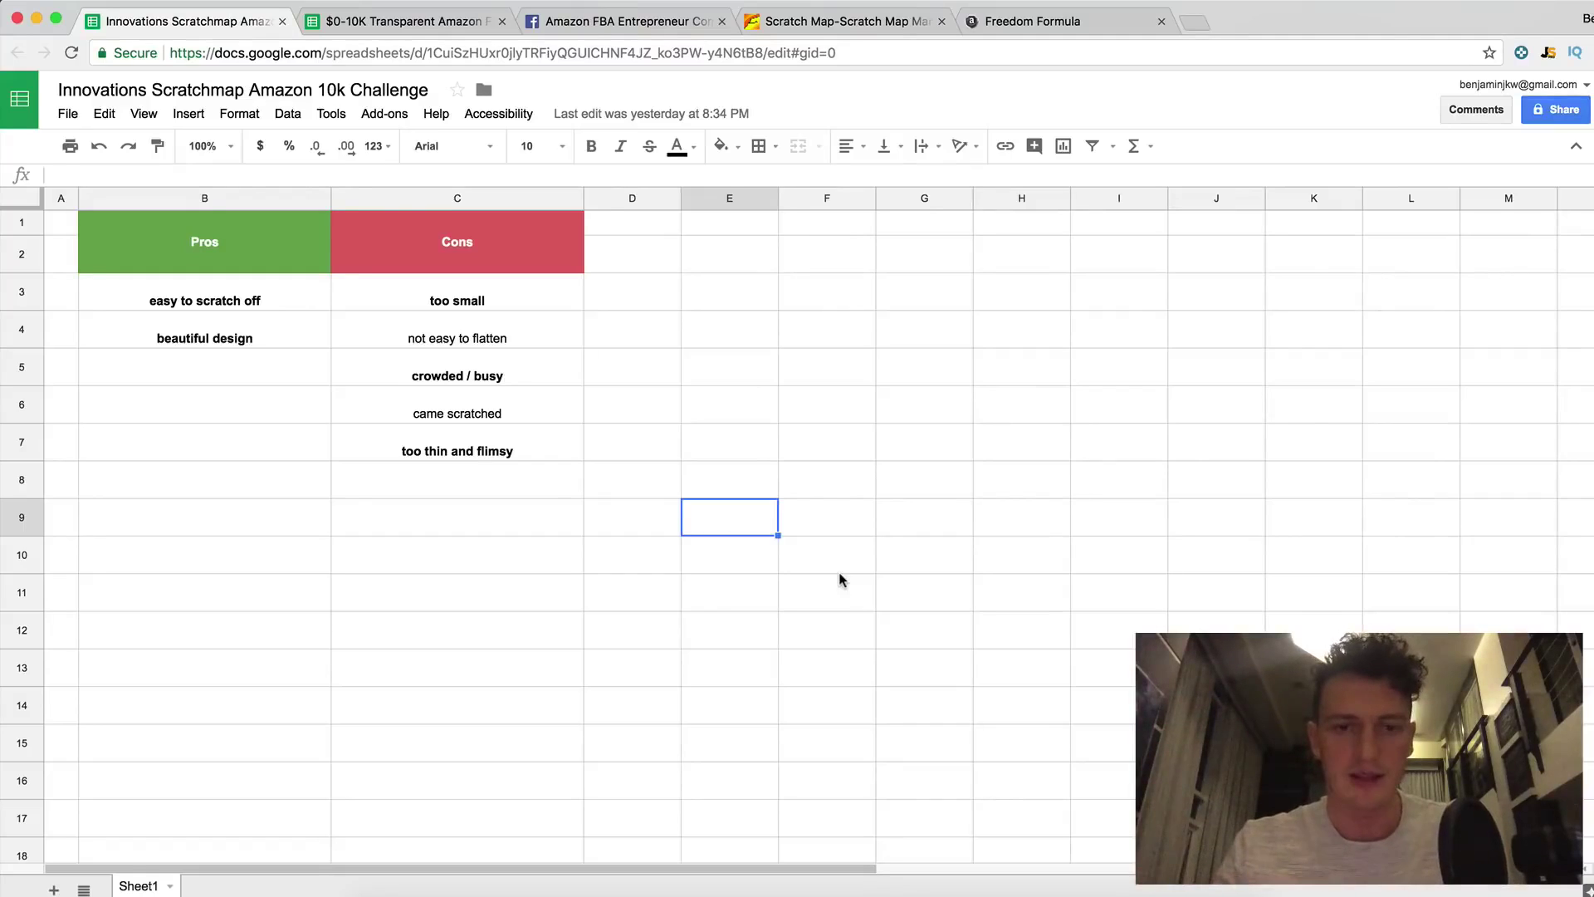
pyautogui.write('10000')
pyautogui.click(796, 520)
pyautogui.write('=')
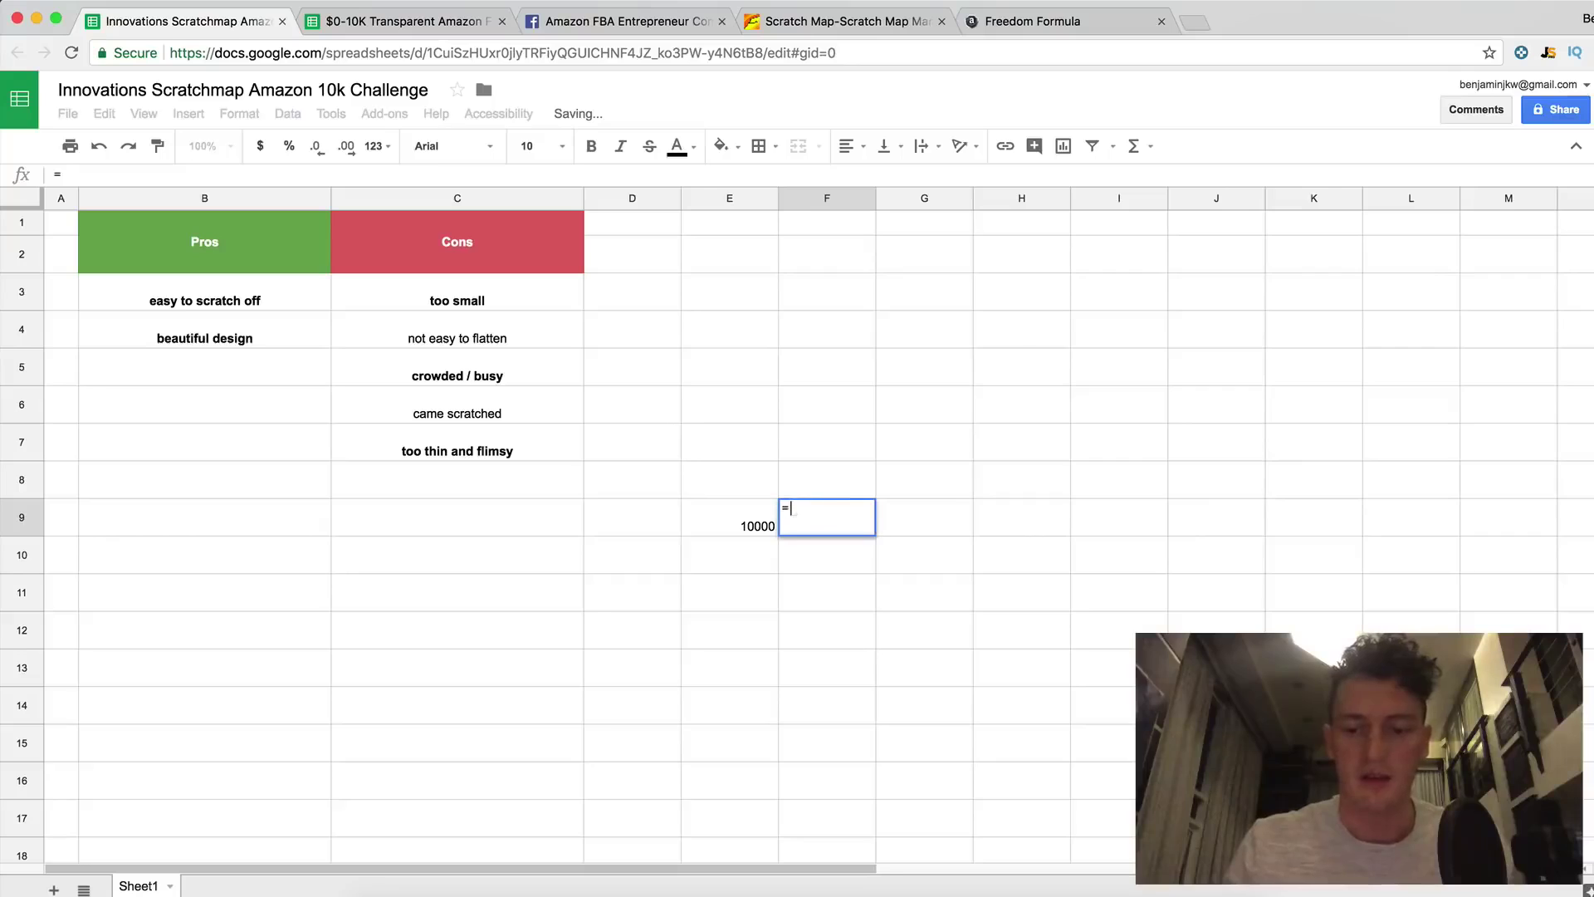
pyautogui.write(')')
pyautogui.press('BackSpace')
pyautogui.write('(')
pyautogui.click(752, 531)
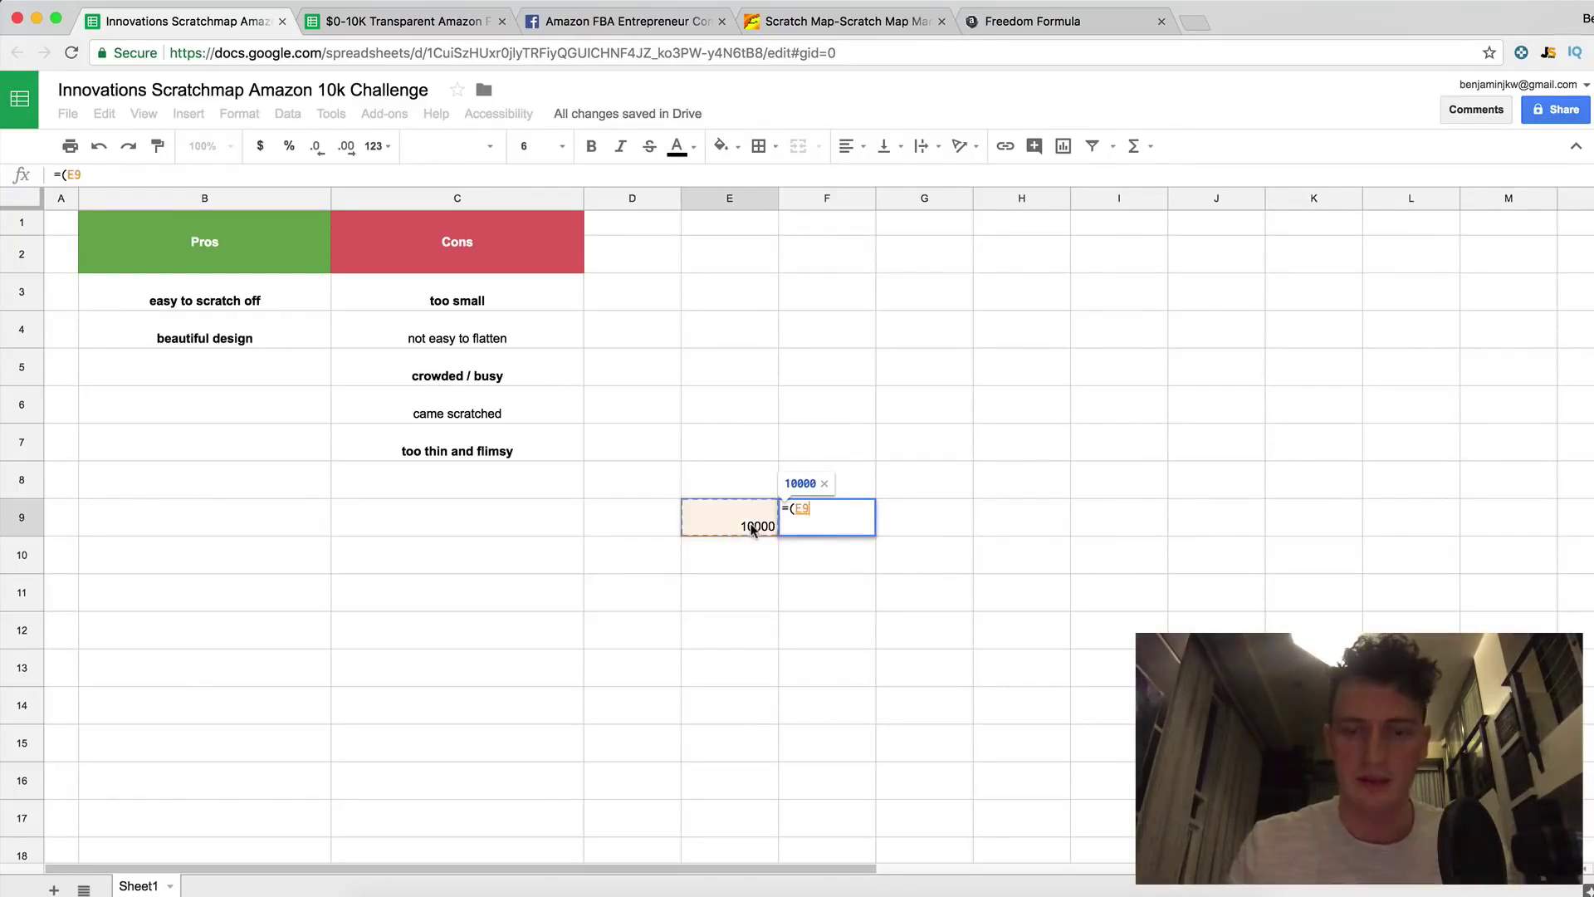
pyautogui.write('/30)')
pyautogui.press('Return')
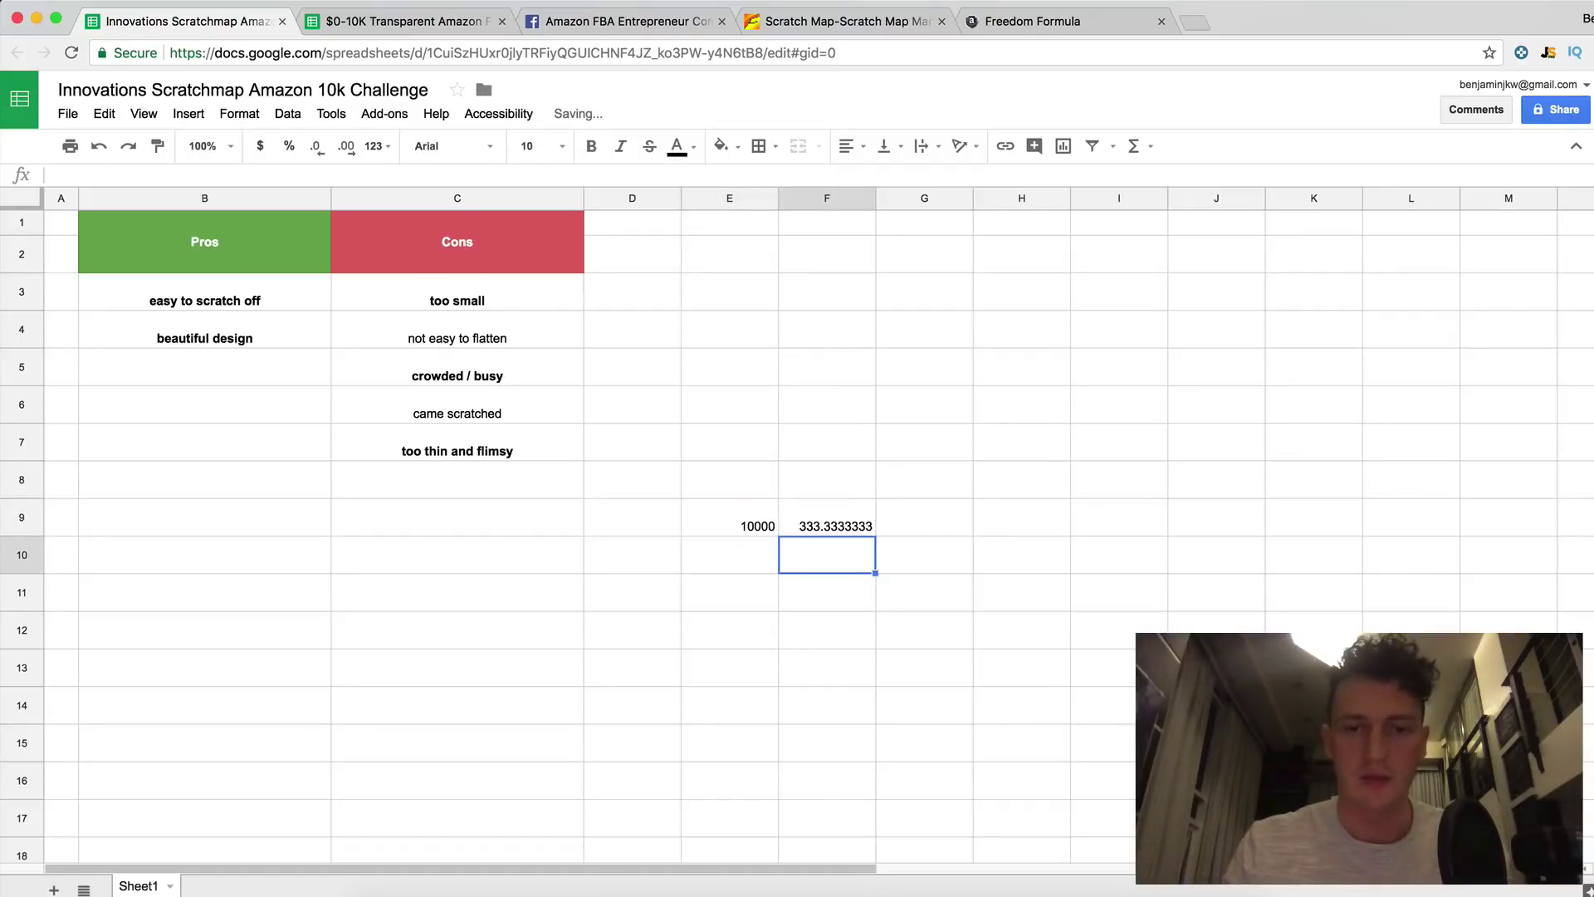
pyautogui.click(841, 521)
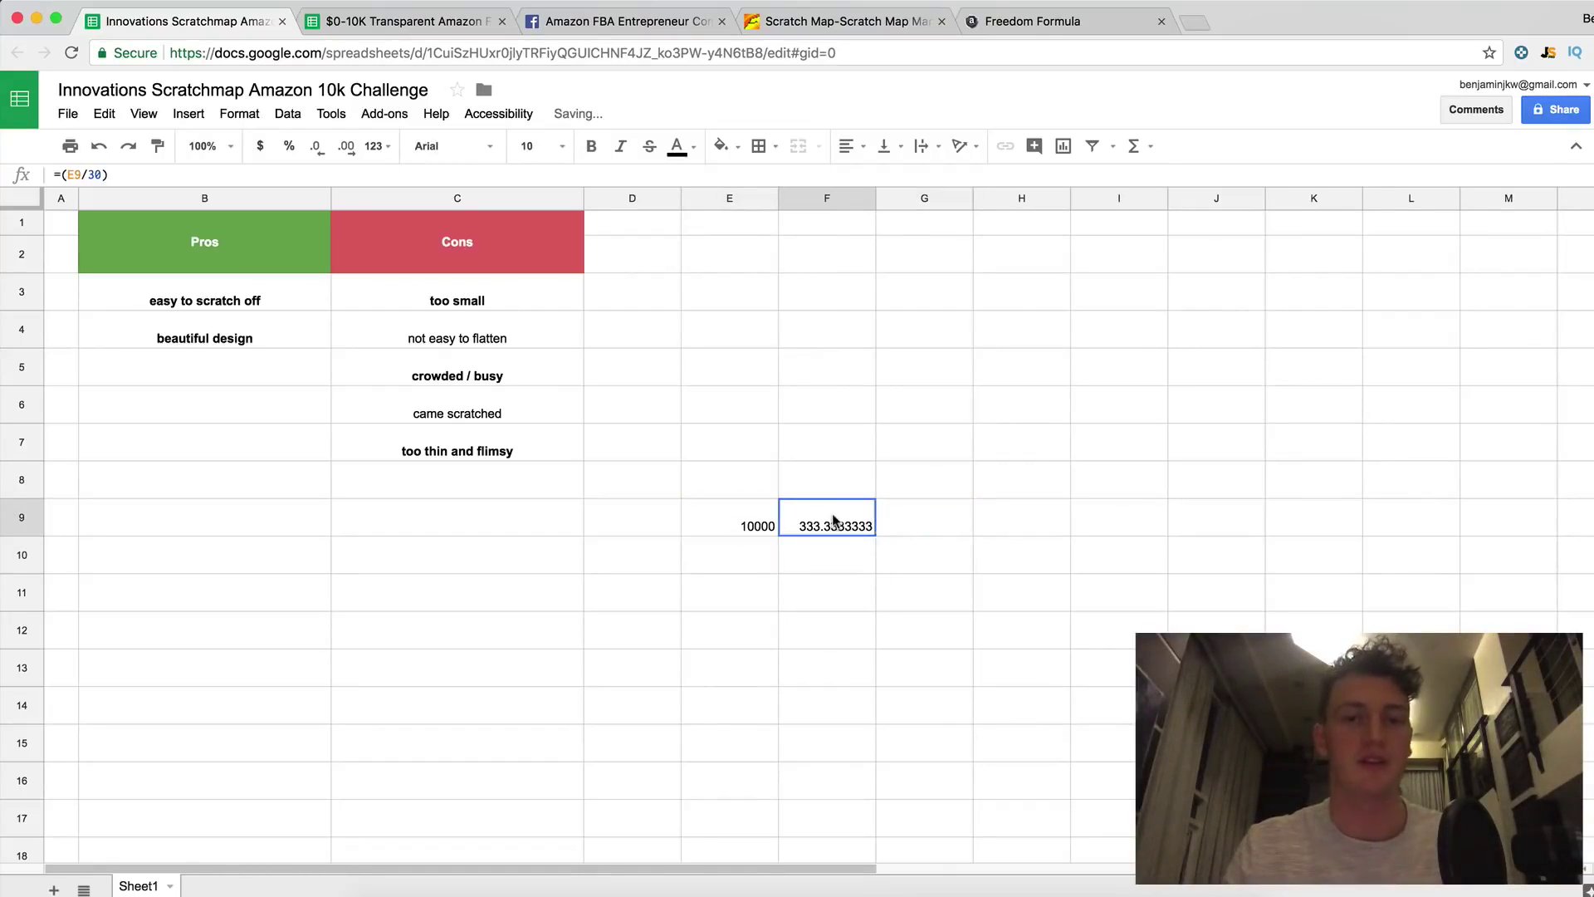
pyautogui.press('super+b')
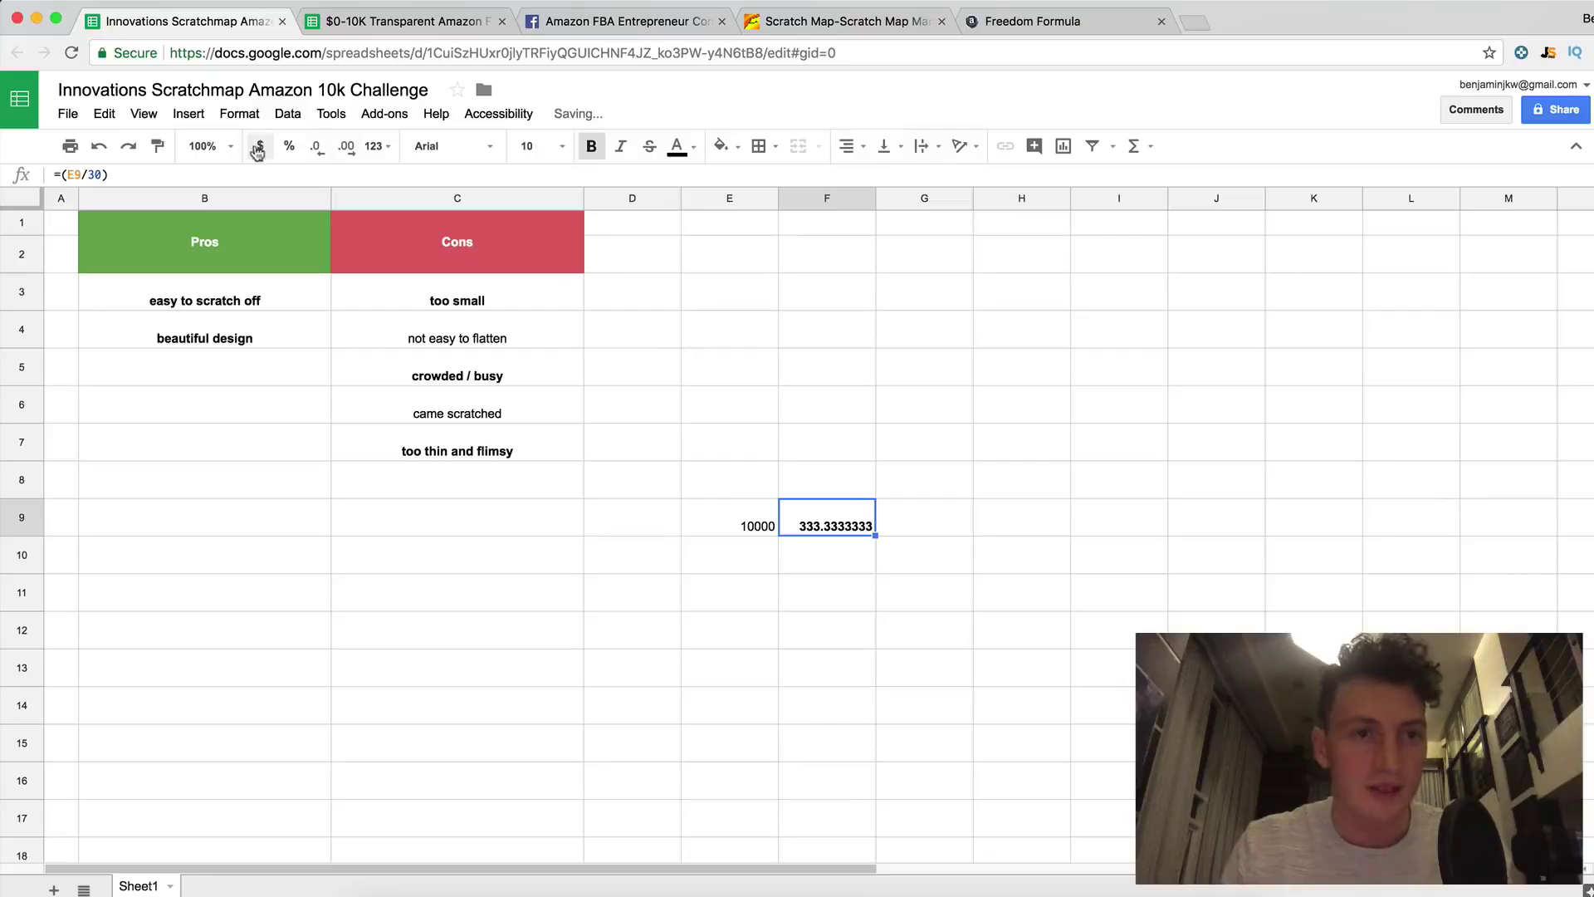
pyautogui.click(263, 147)
pyautogui.click(855, 575)
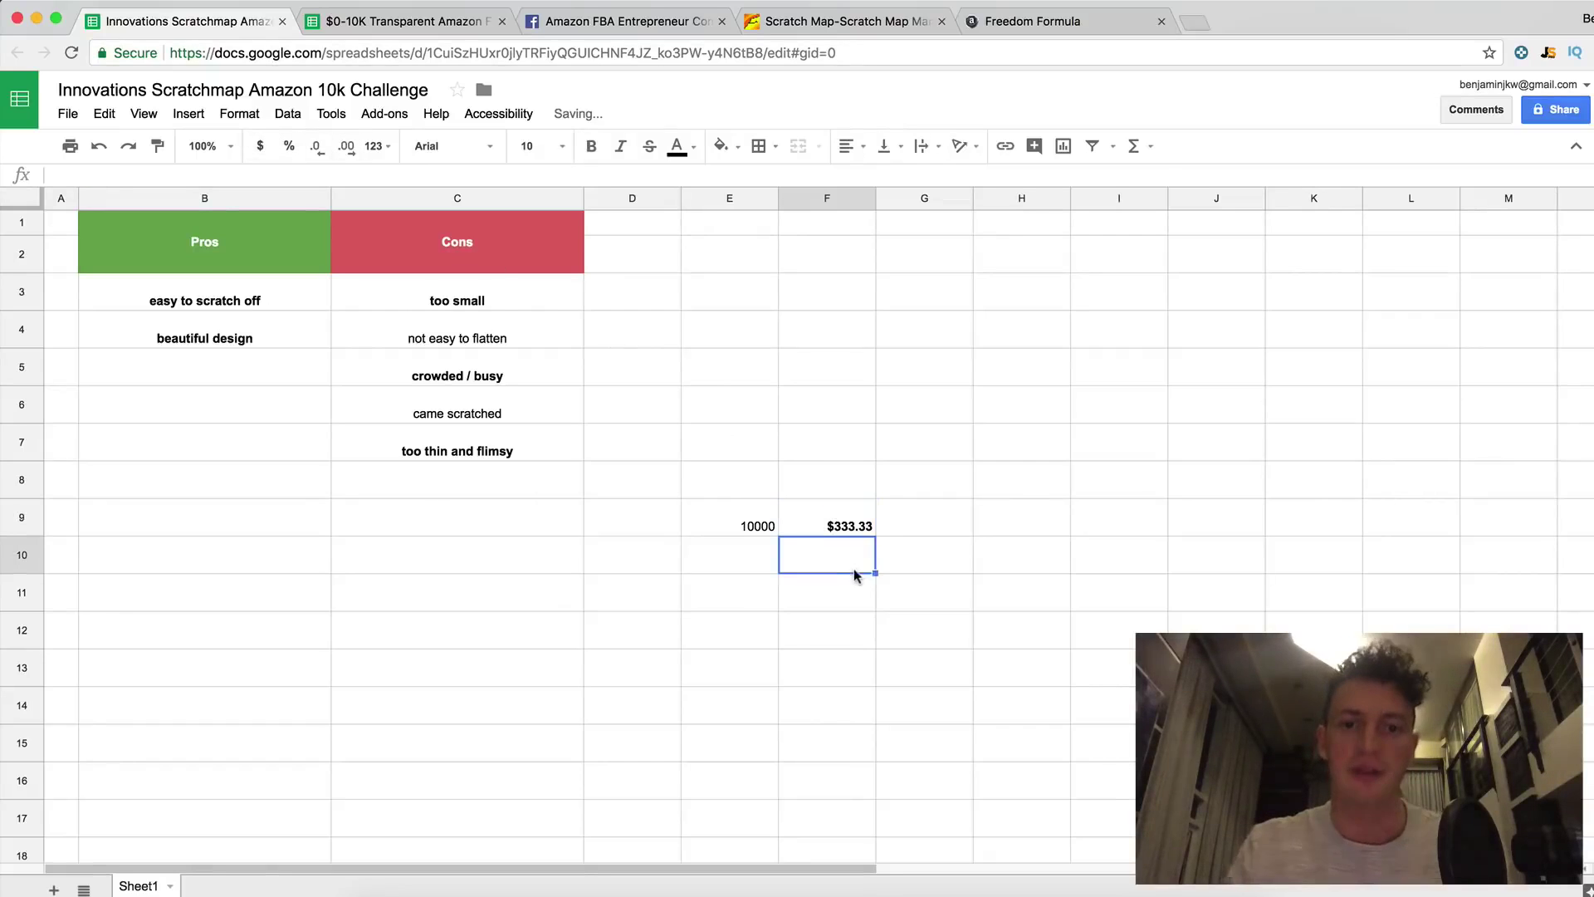
# Step: Format E9 as currency and add a bold =F9*0.4 formula in G9
pyautogui.click(771, 525)
pyautogui.click(259, 146)
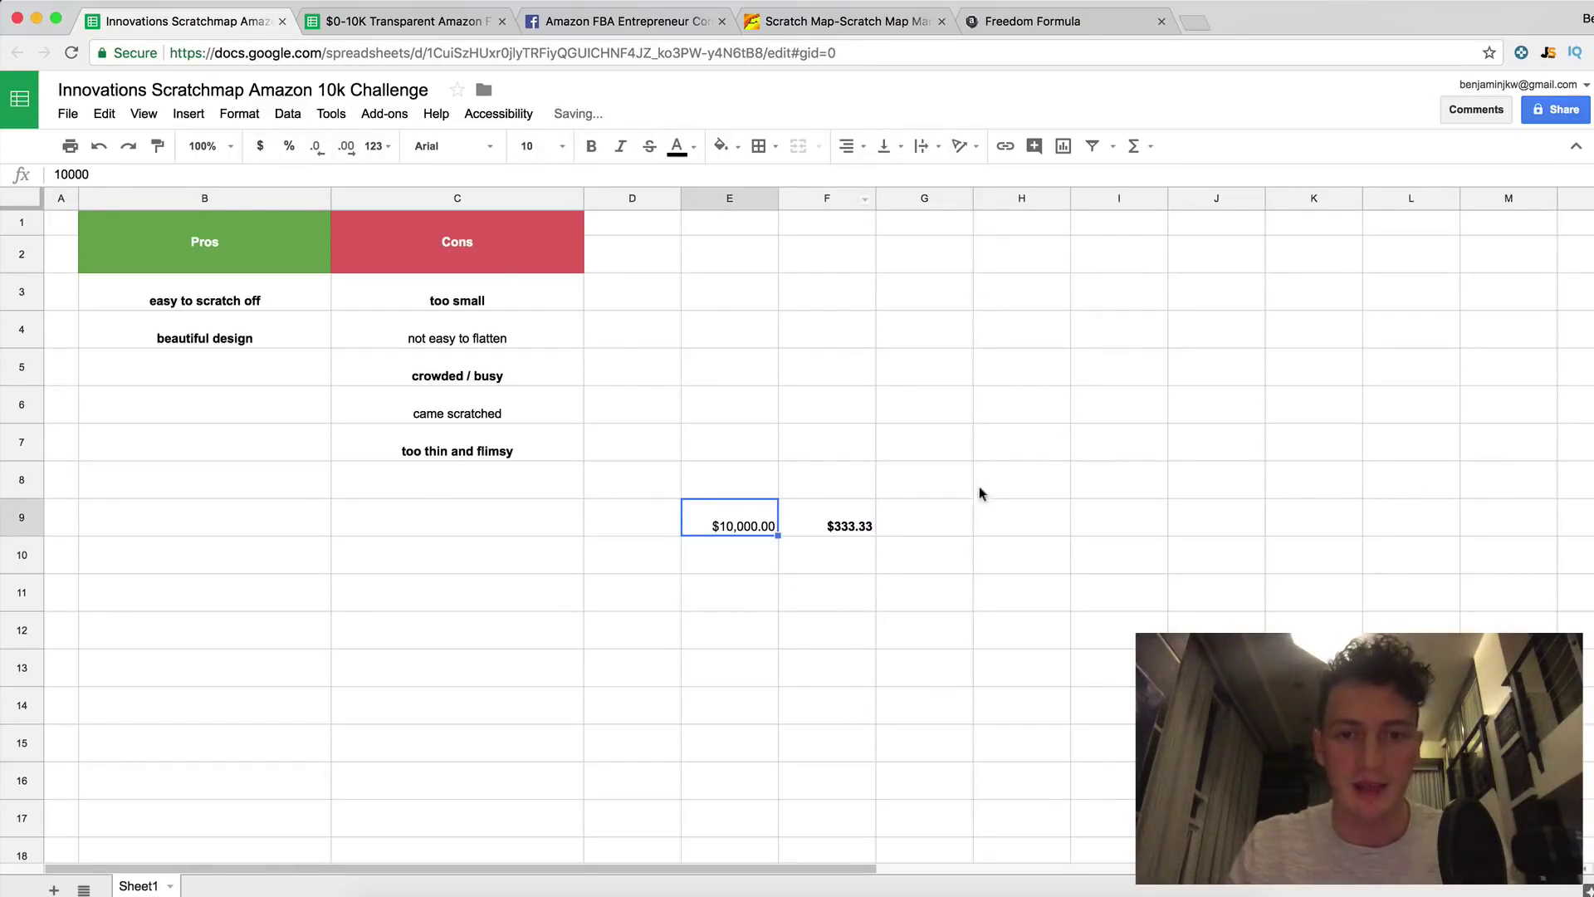
pyautogui.click(938, 525)
pyautogui.write('=')
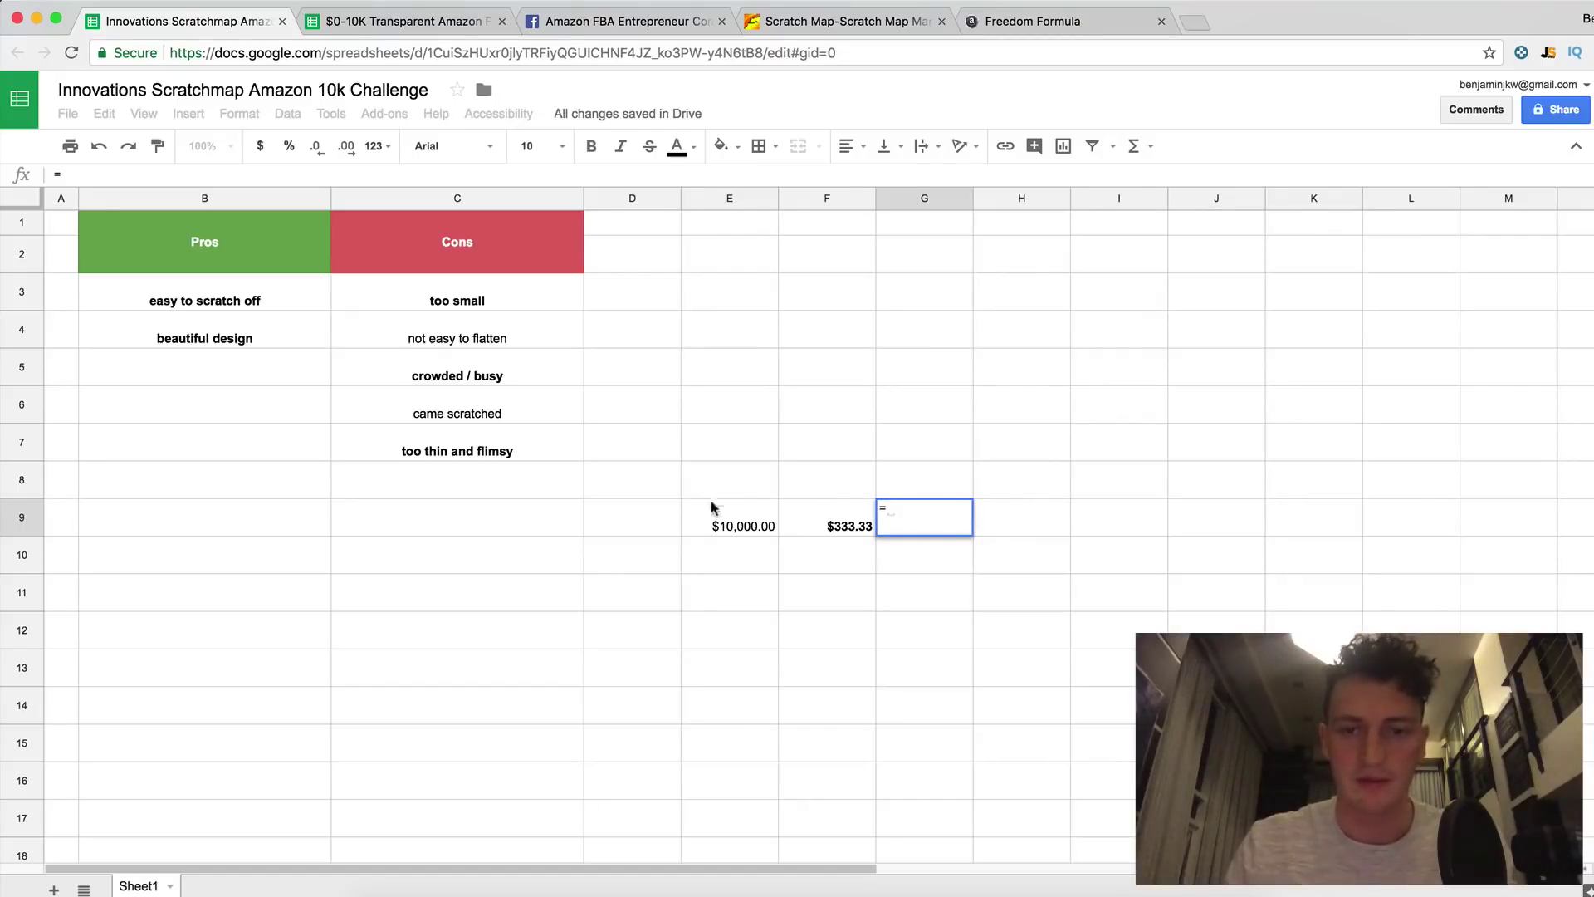
pyautogui.click(862, 531)
pyautogui.write('*0.4')
pyautogui.press('Return')
pyautogui.click(946, 525)
pyautogui.press('super+b')
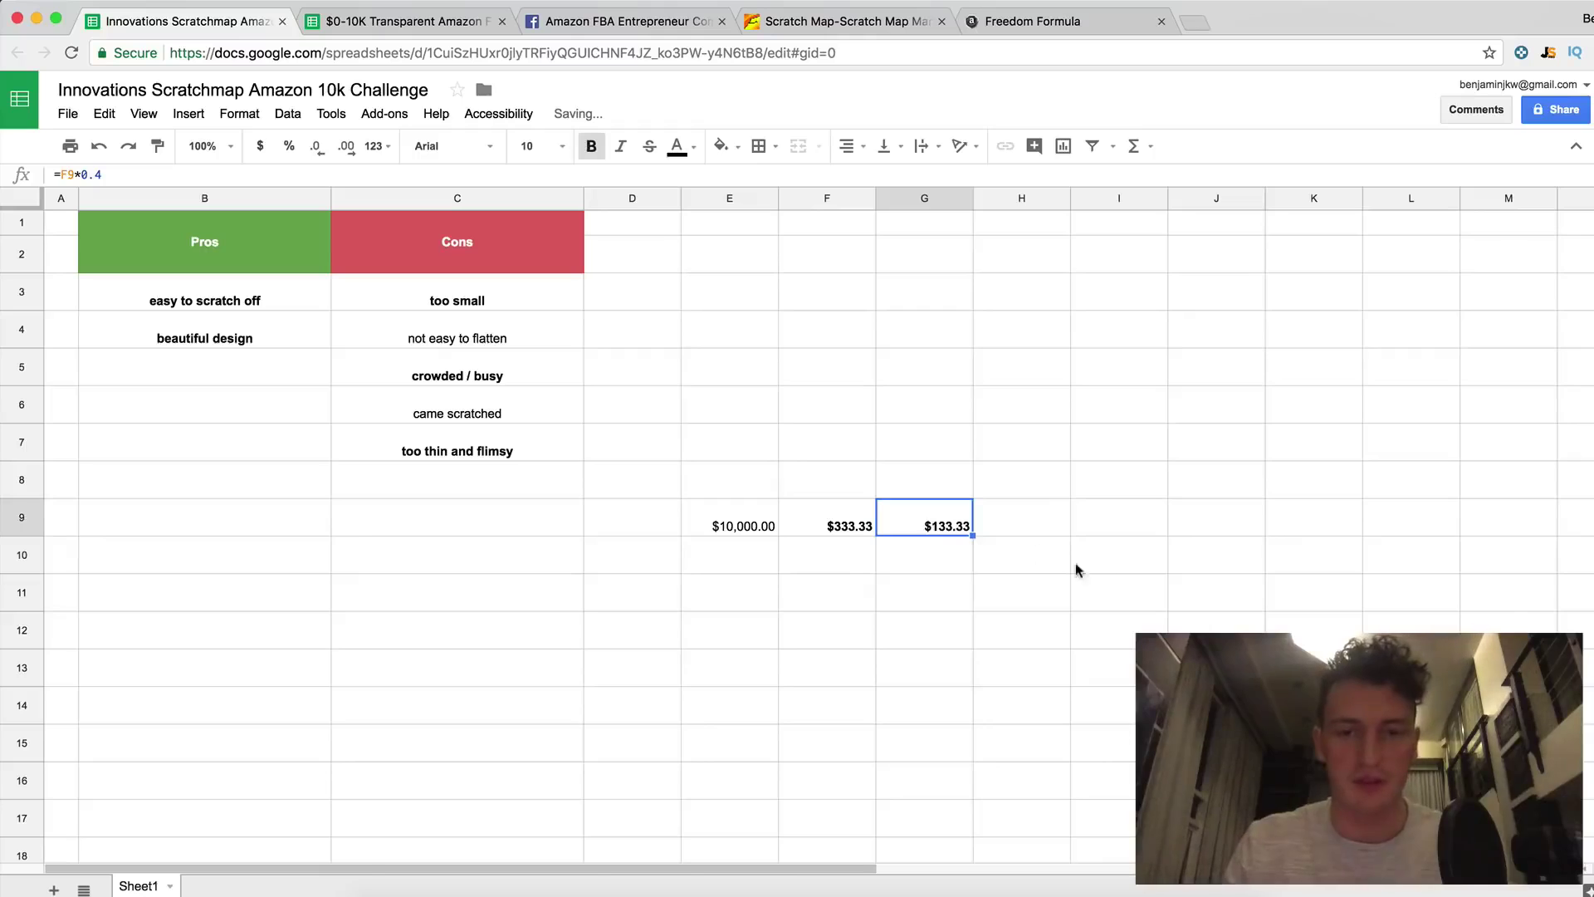
pyautogui.click(946, 568)
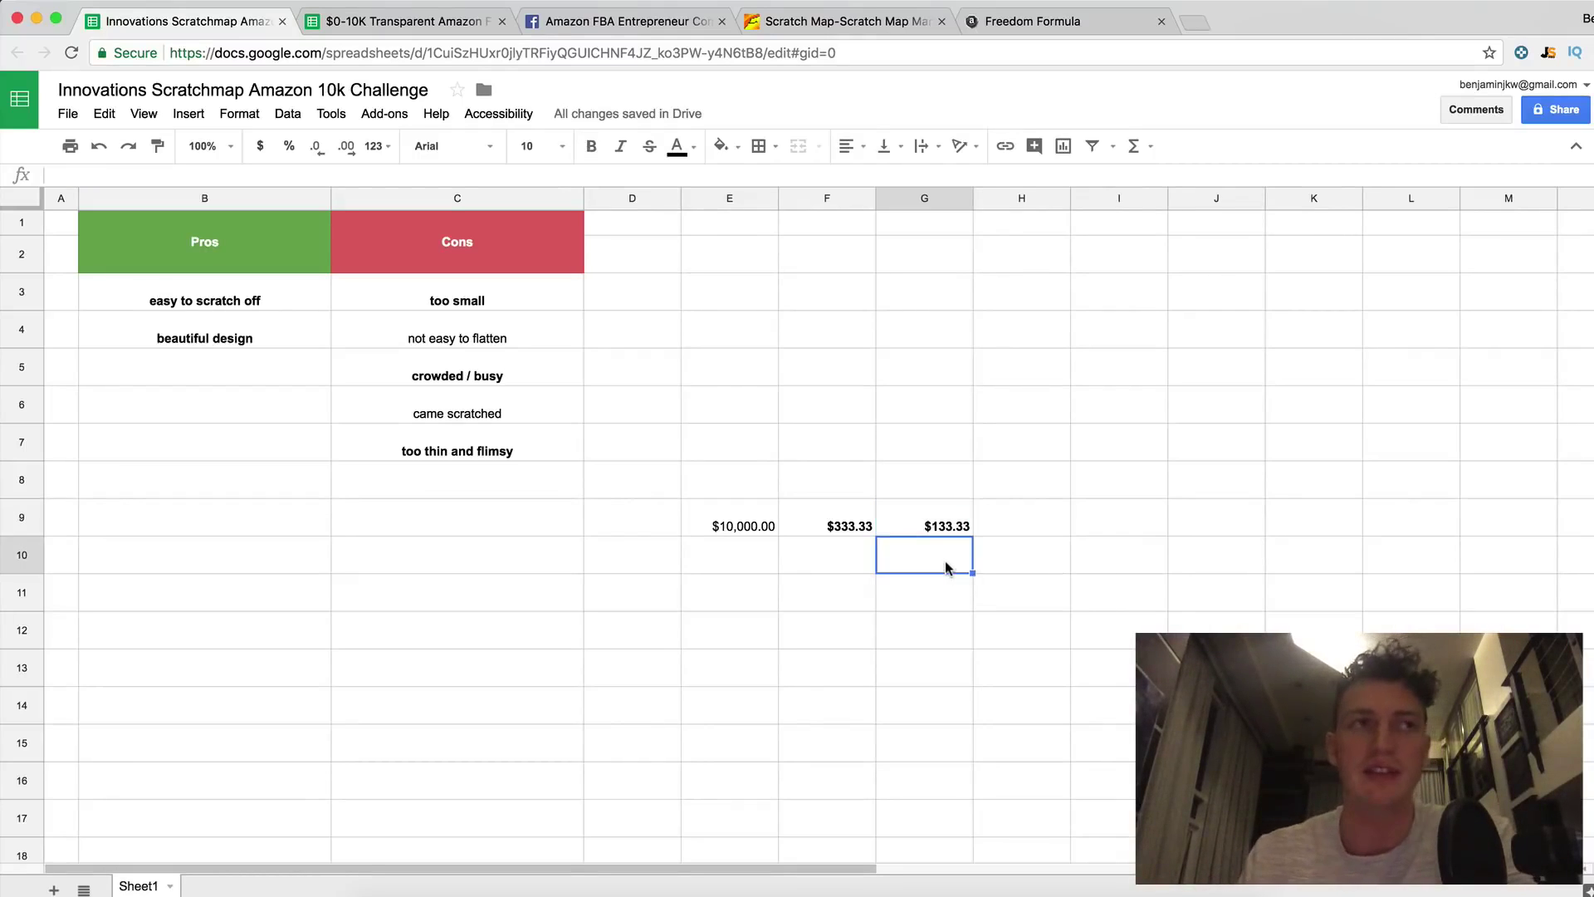
# Step: Enter 1000 in E10, 300 in E11, and a bold 700 in F11
pyautogui.click(753, 568)
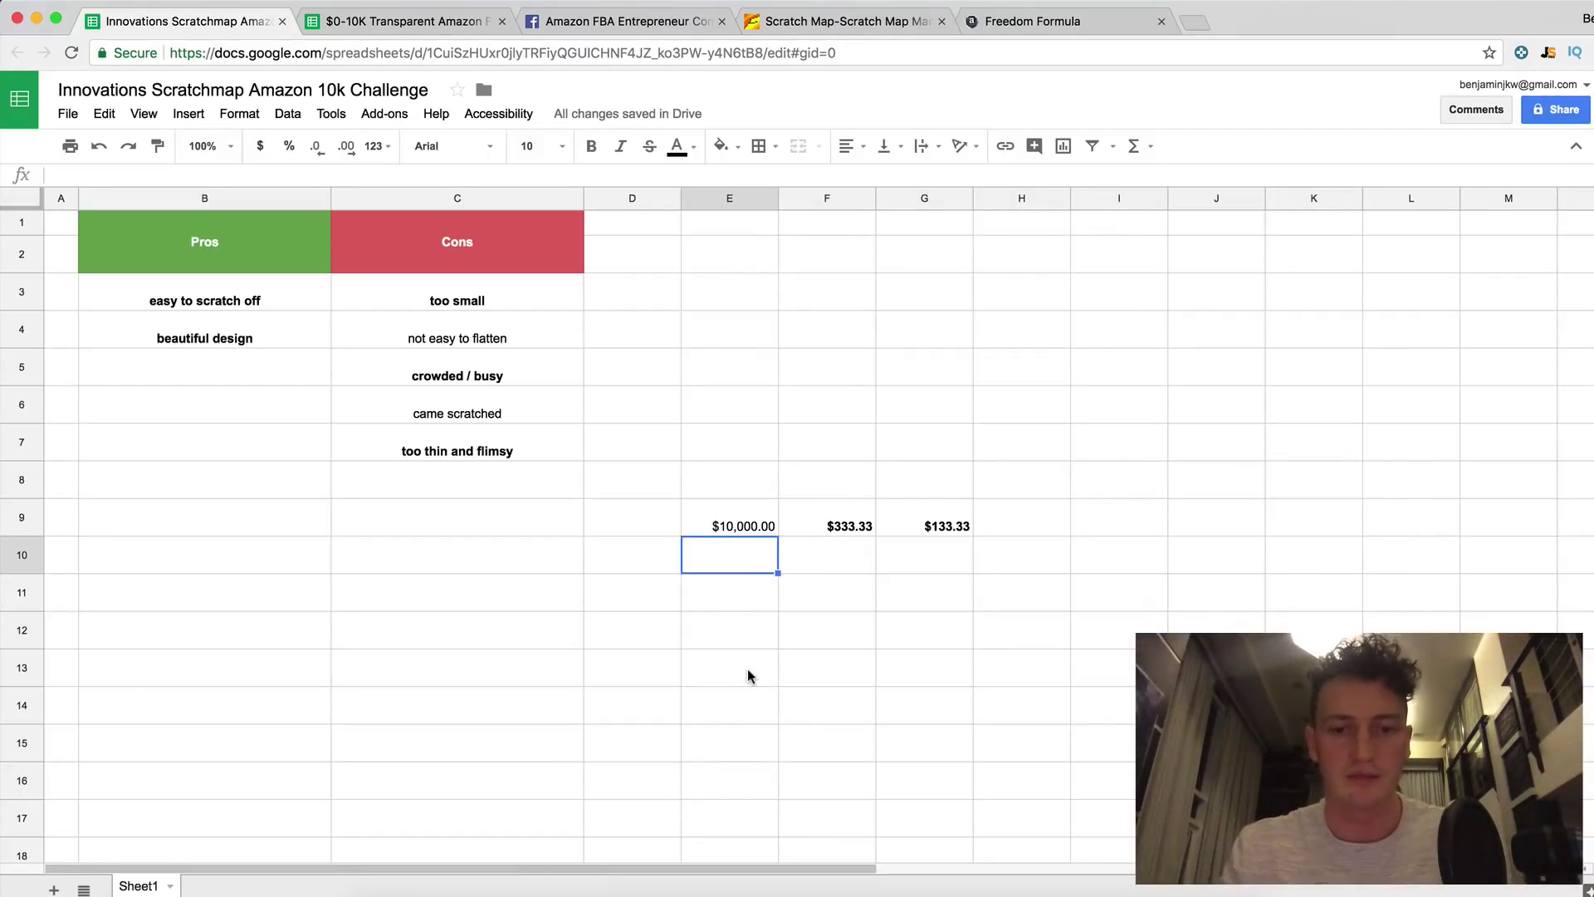
pyautogui.write('1000')
pyautogui.press('Return')
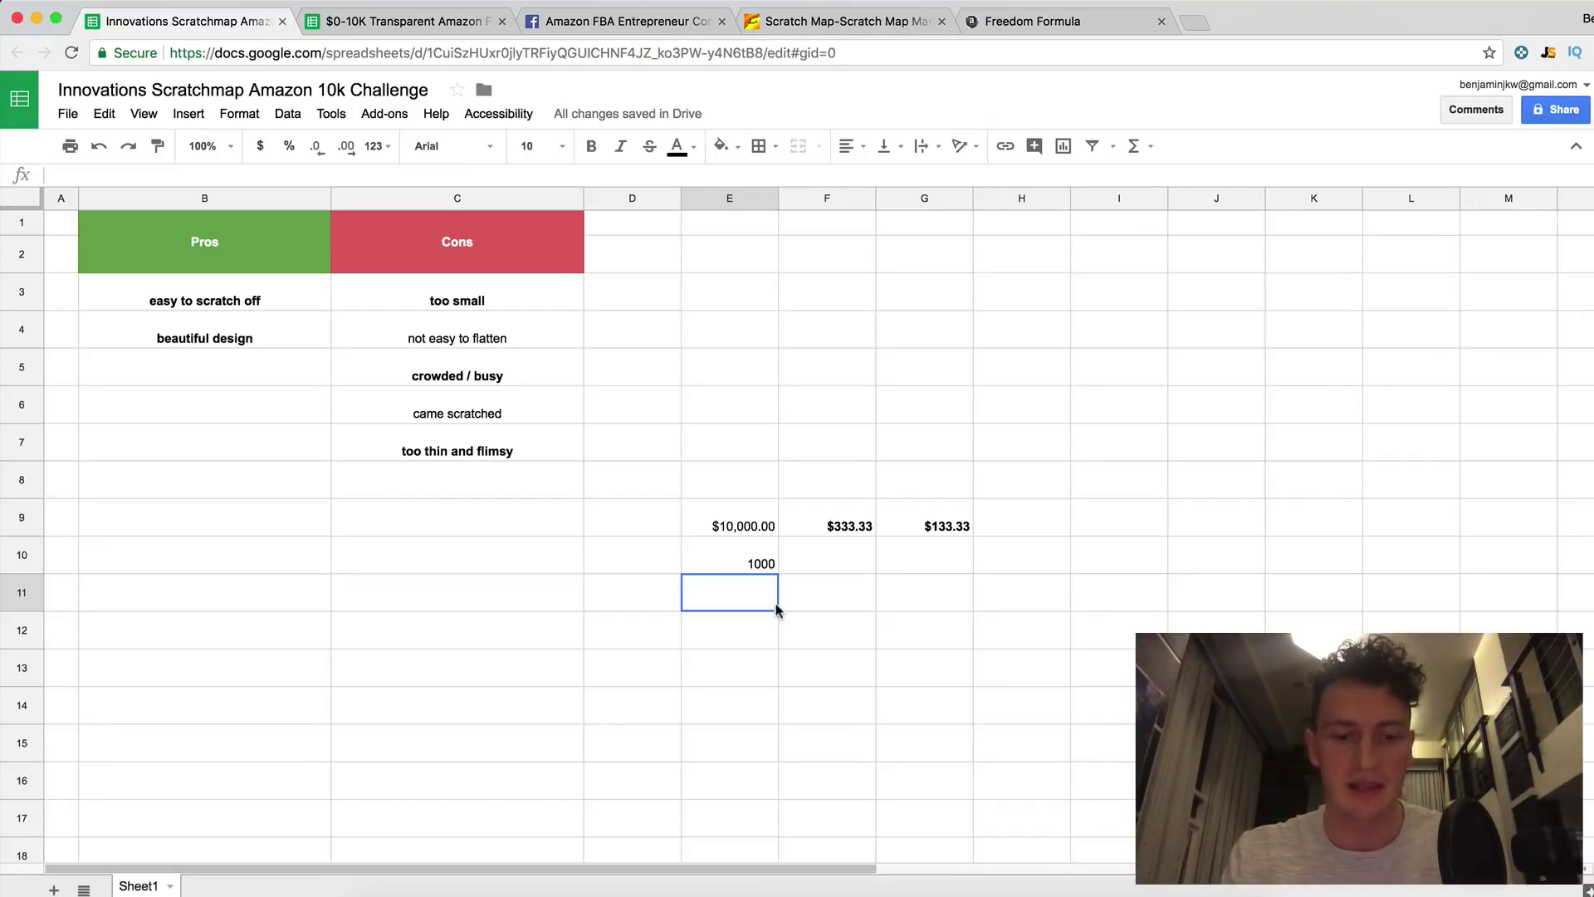
pyautogui.write('300')
pyautogui.press('Return')
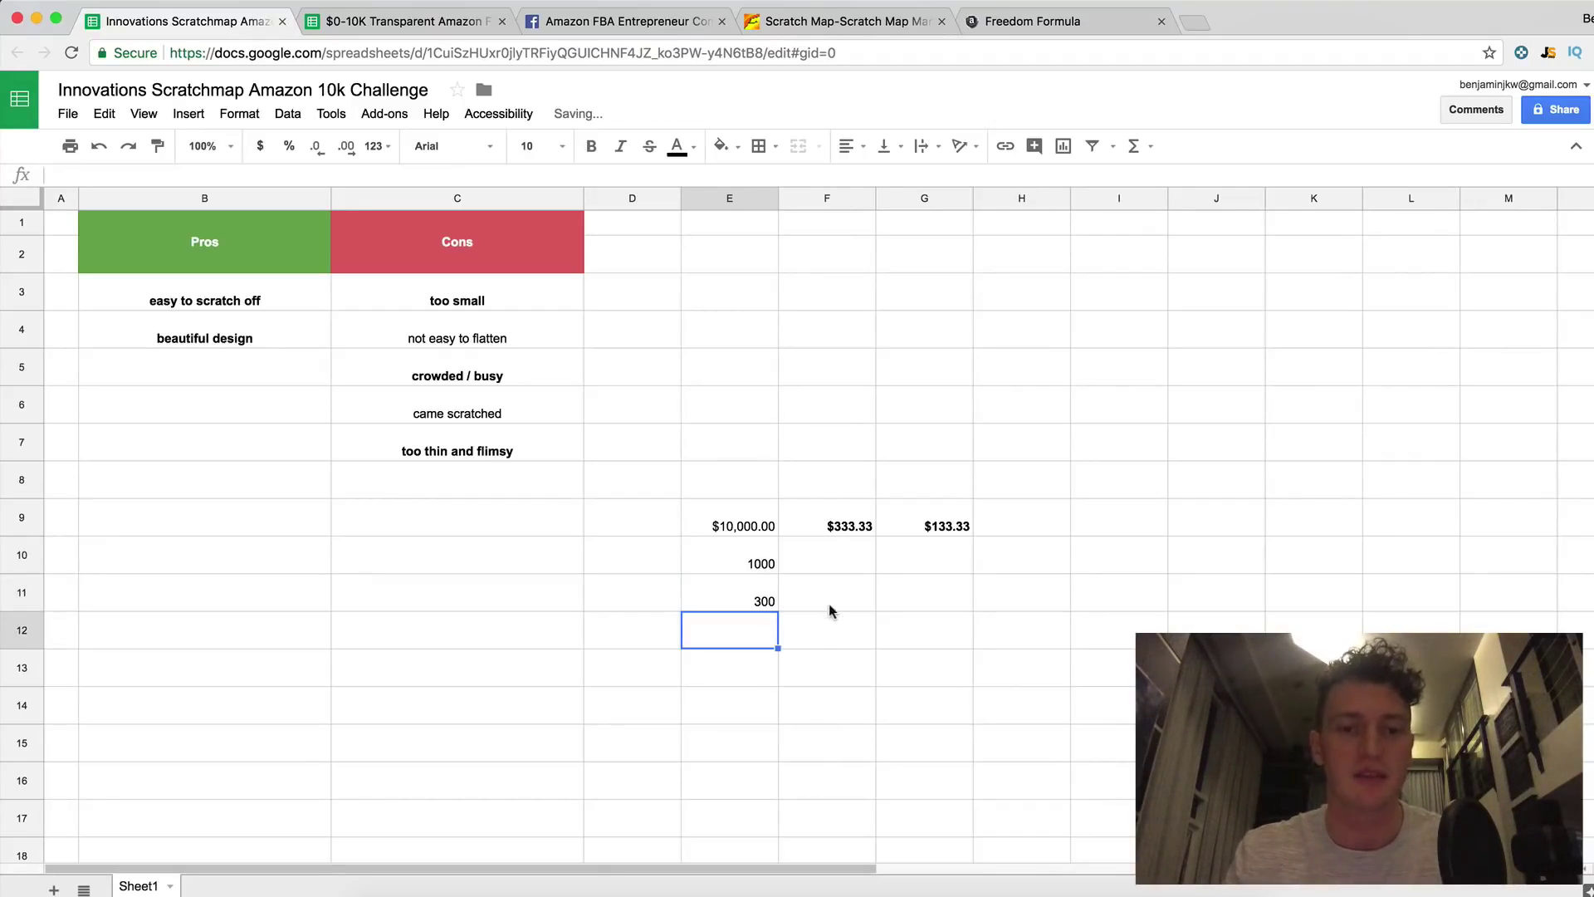
pyautogui.click(833, 599)
pyautogui.write('700')
pyautogui.press('Return')
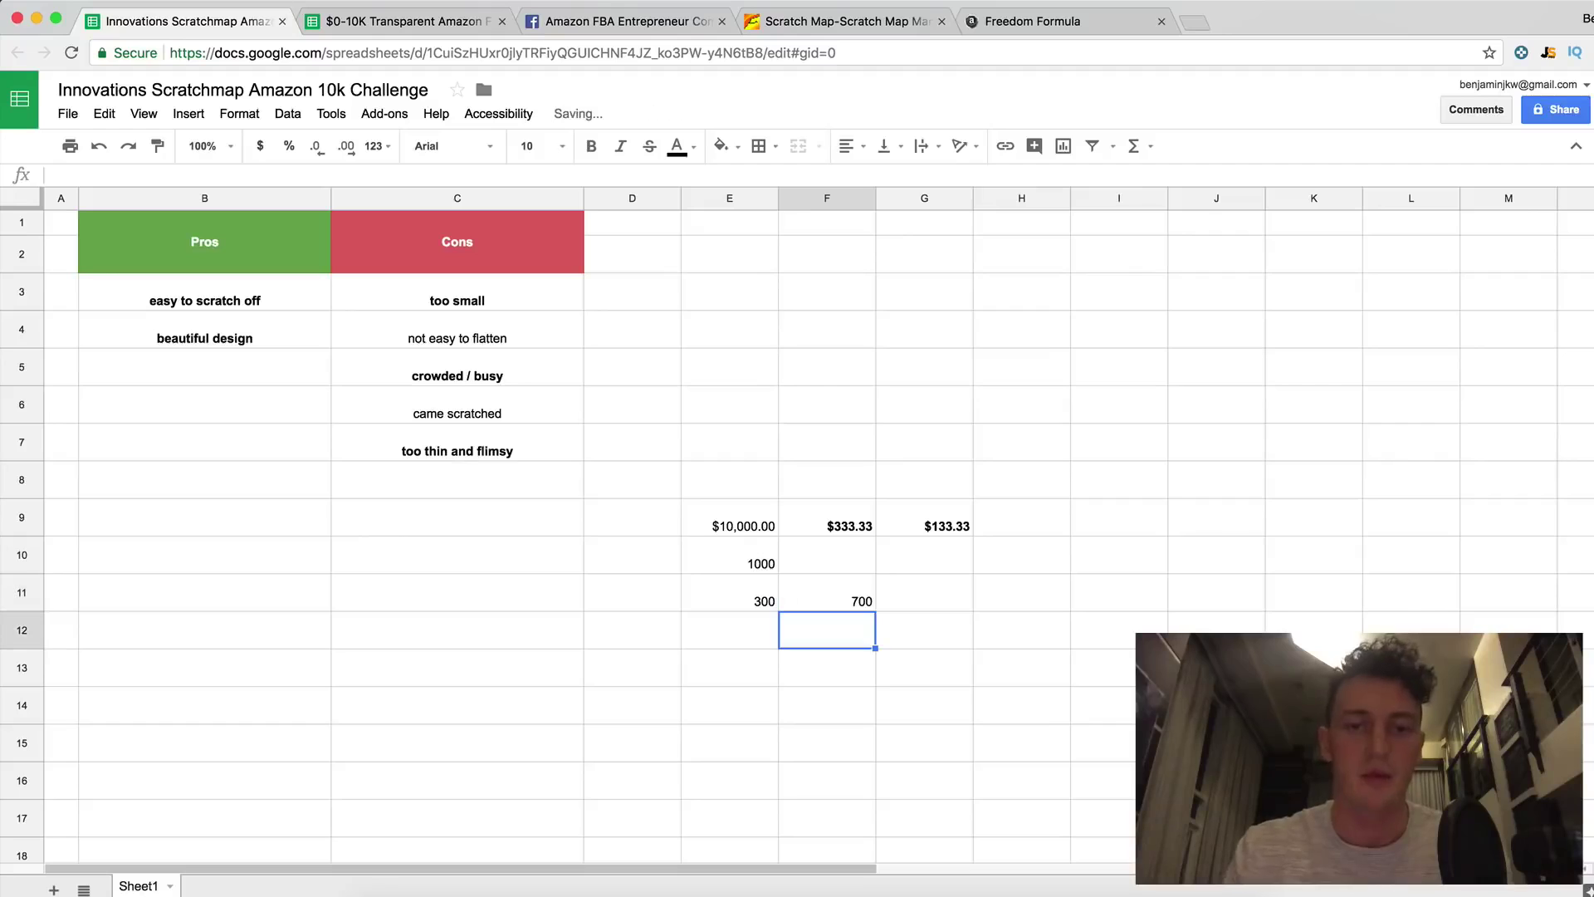
pyautogui.click(847, 603)
pyautogui.hotkey('ctrl', 'b')
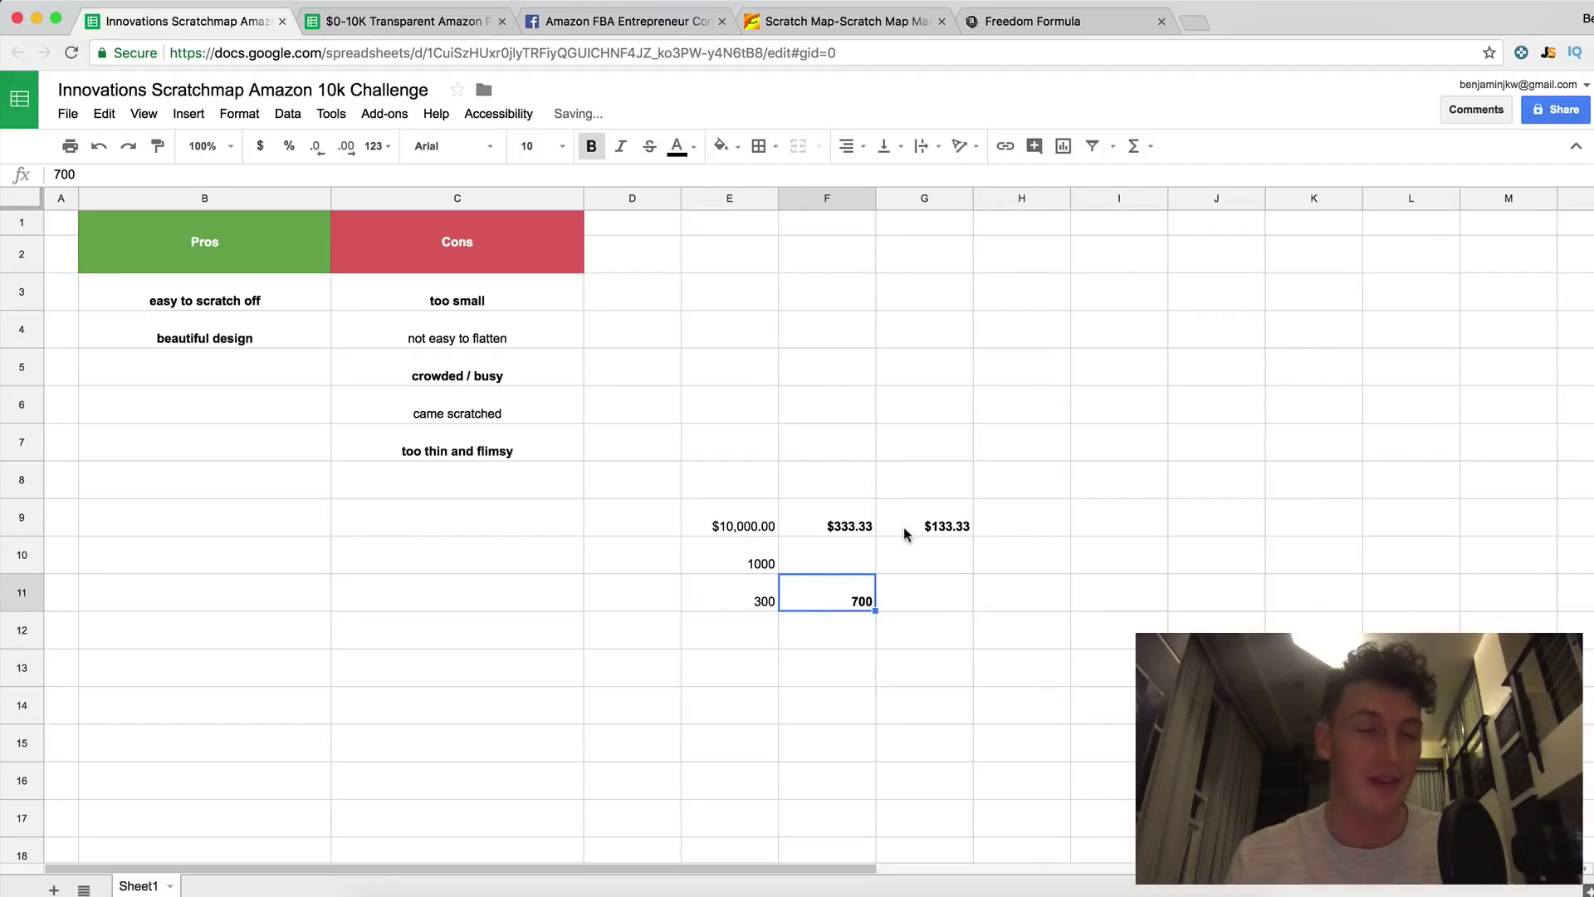
# Step: Put =G9*25 in G10 to get $3,333.33, checking the F9 and G10 formulas
pyautogui.click(952, 570)
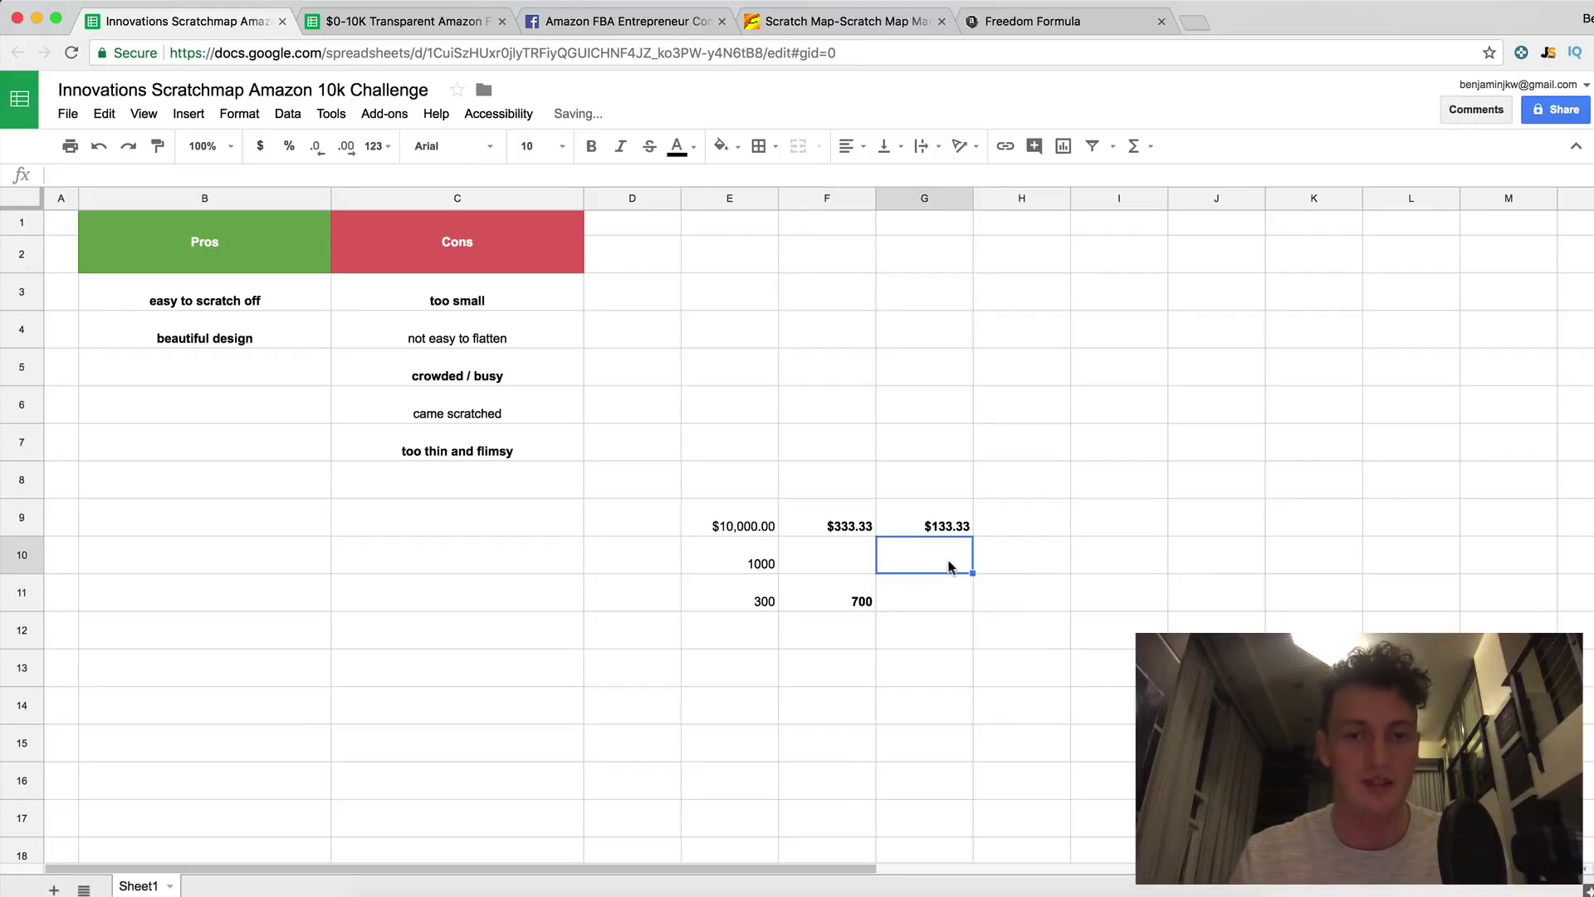
pyautogui.write('=')
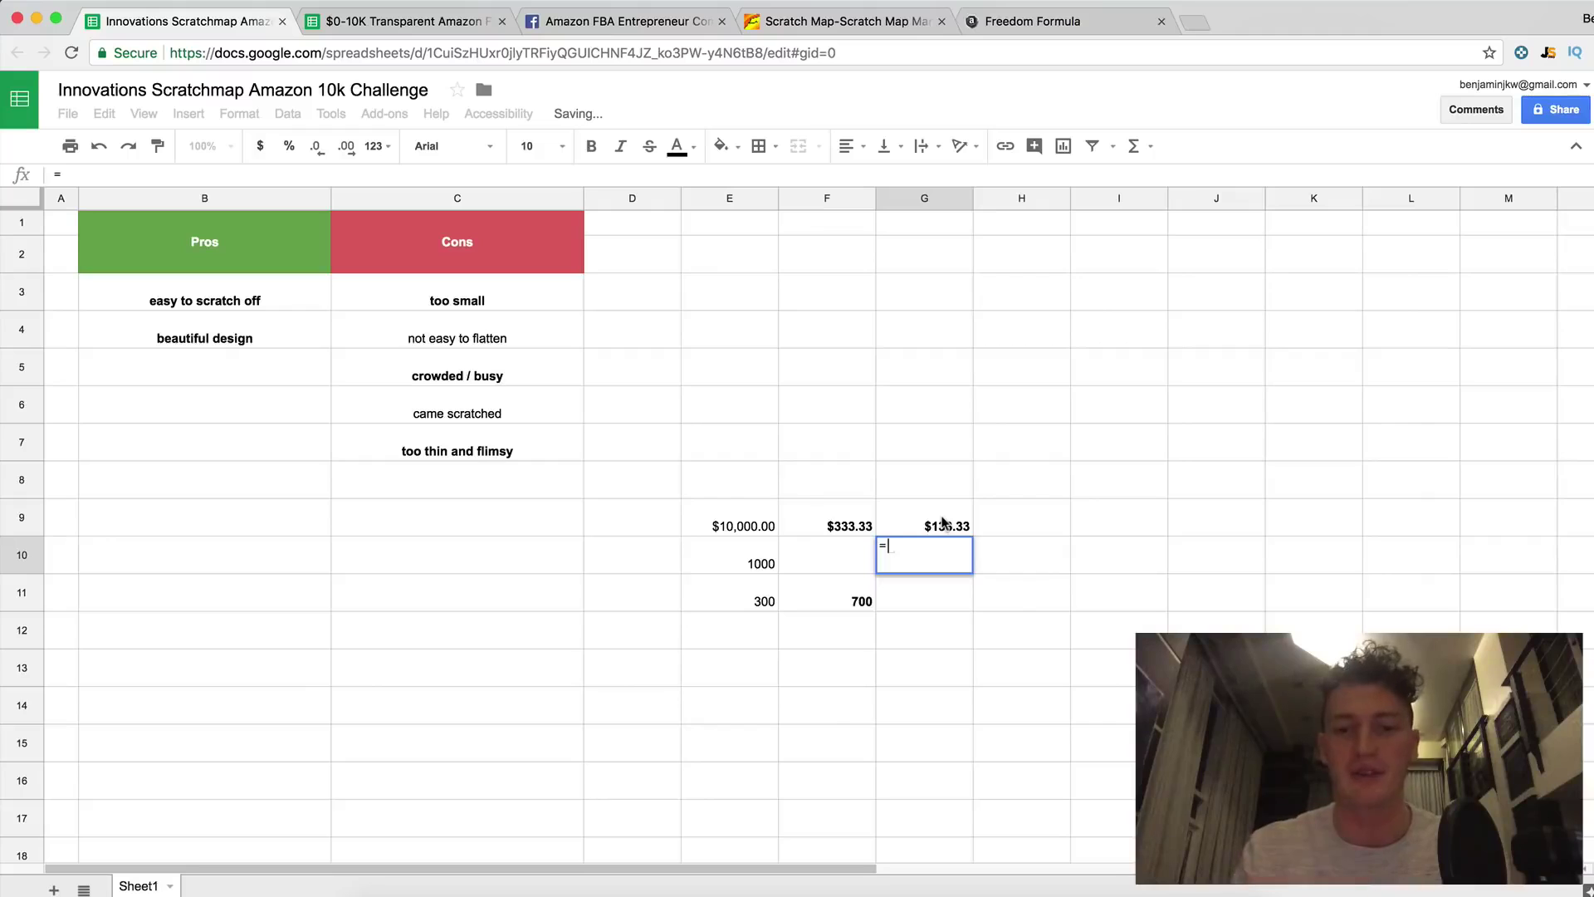
pyautogui.click(951, 523)
pyautogui.write('*')
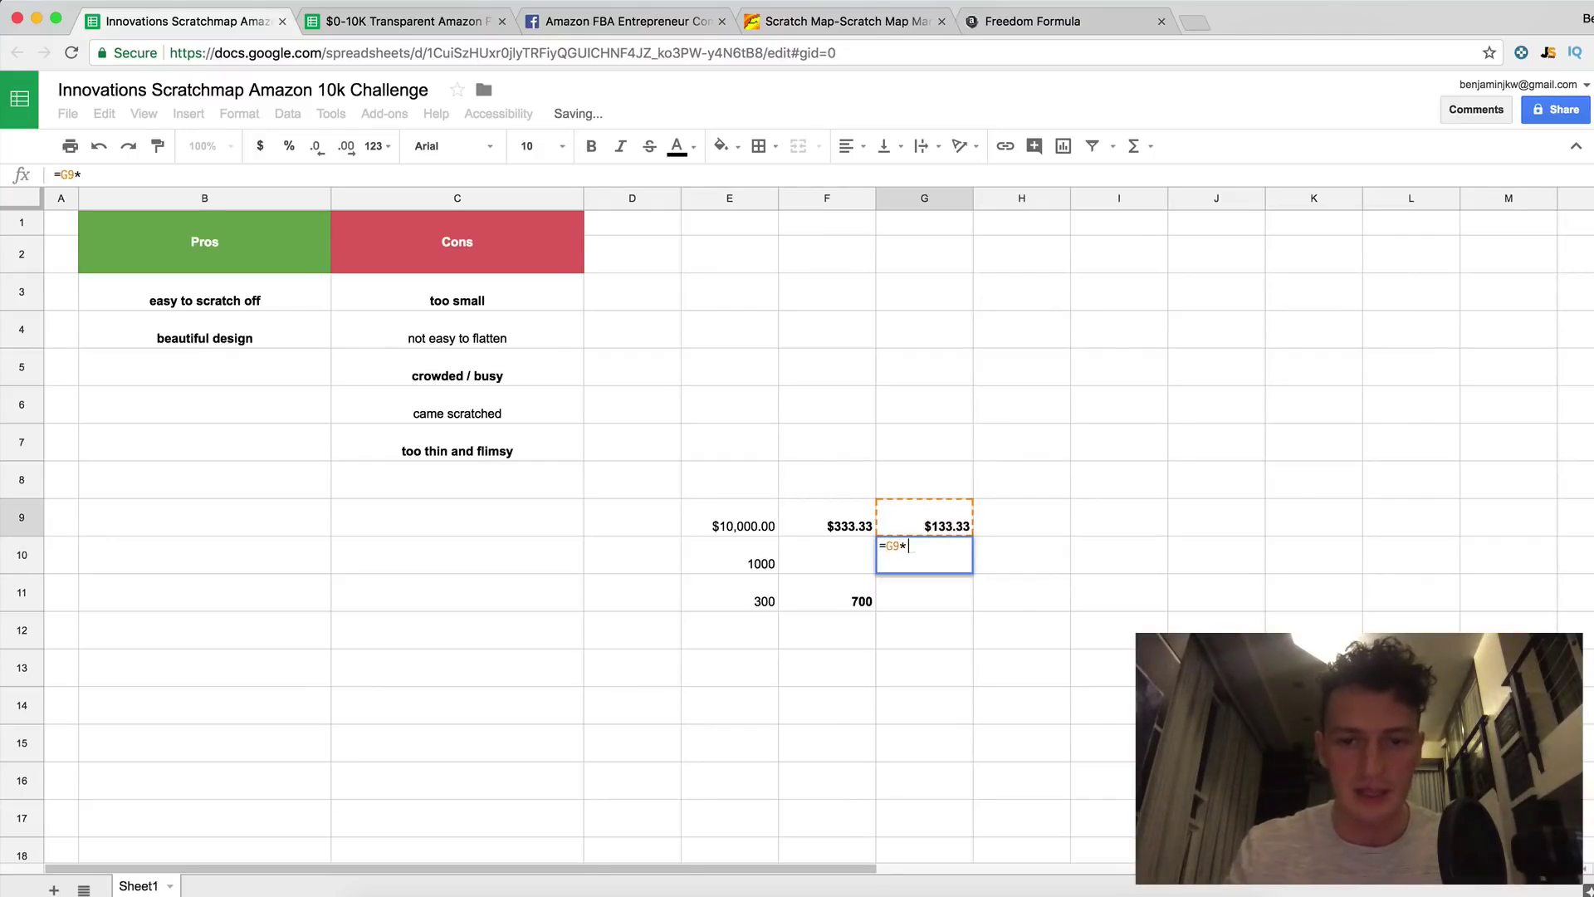
pyautogui.write('25')
pyautogui.press('Return')
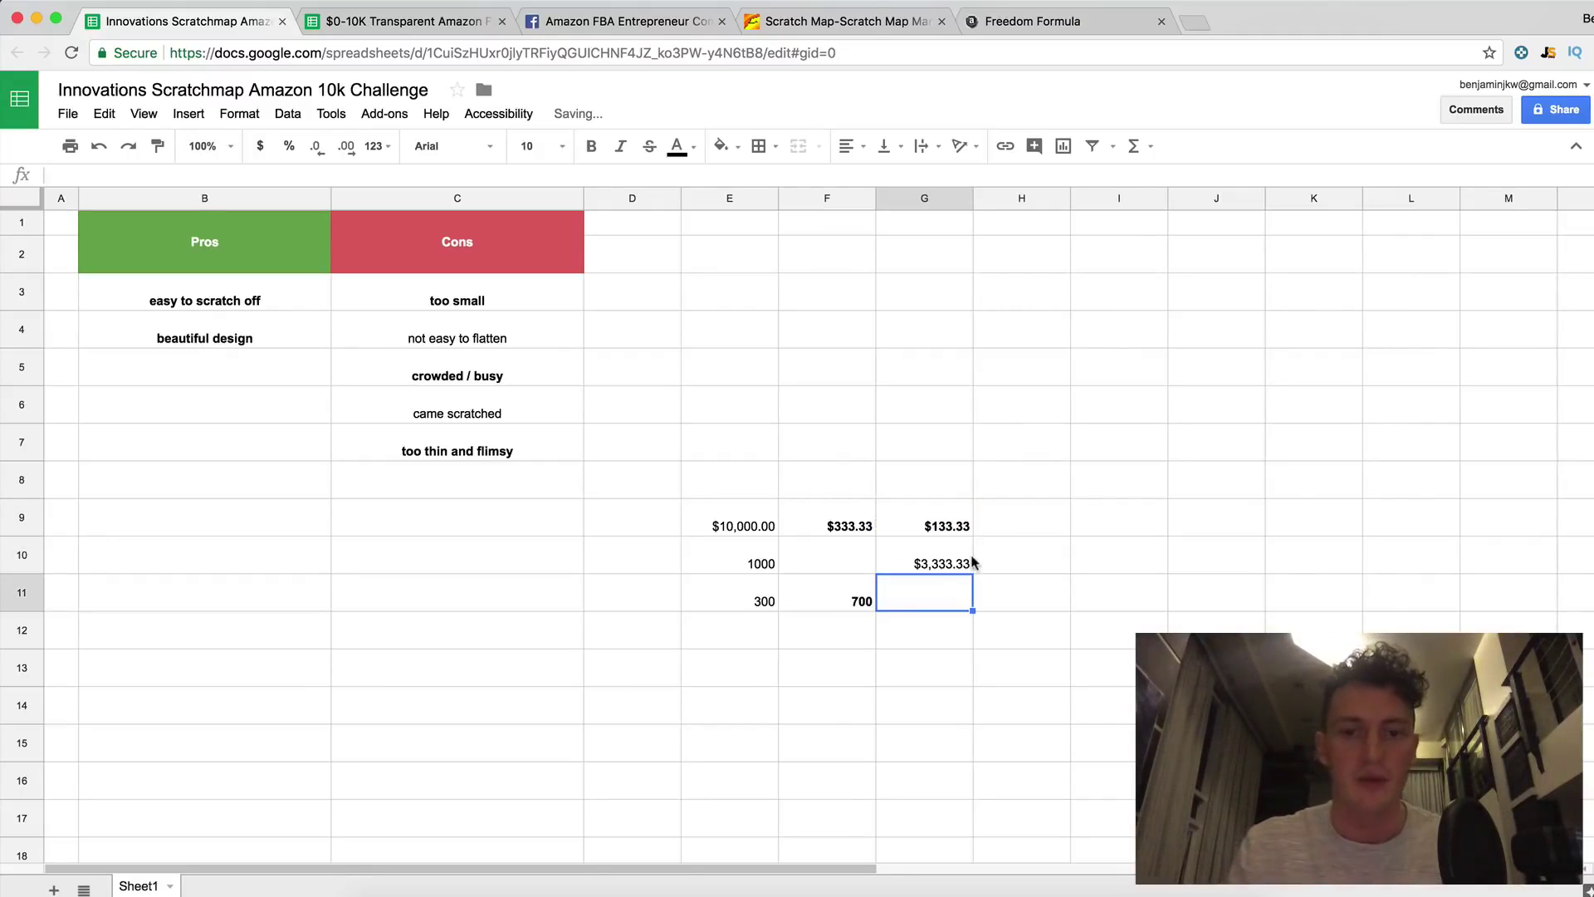
pyautogui.click(959, 561)
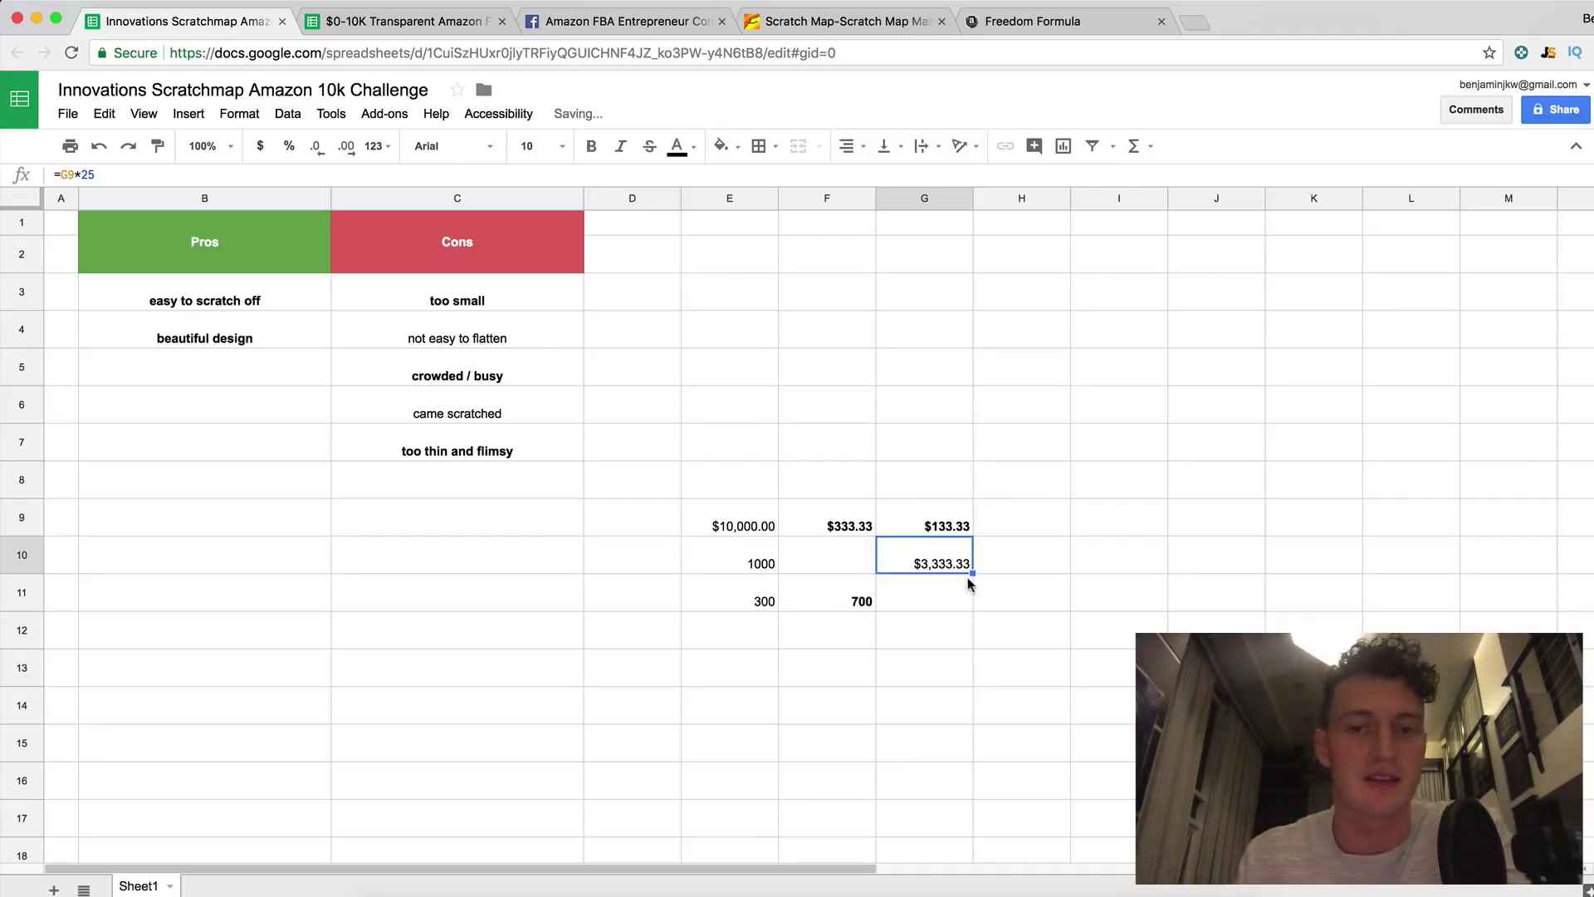
pyautogui.click(831, 523)
pyautogui.click(948, 572)
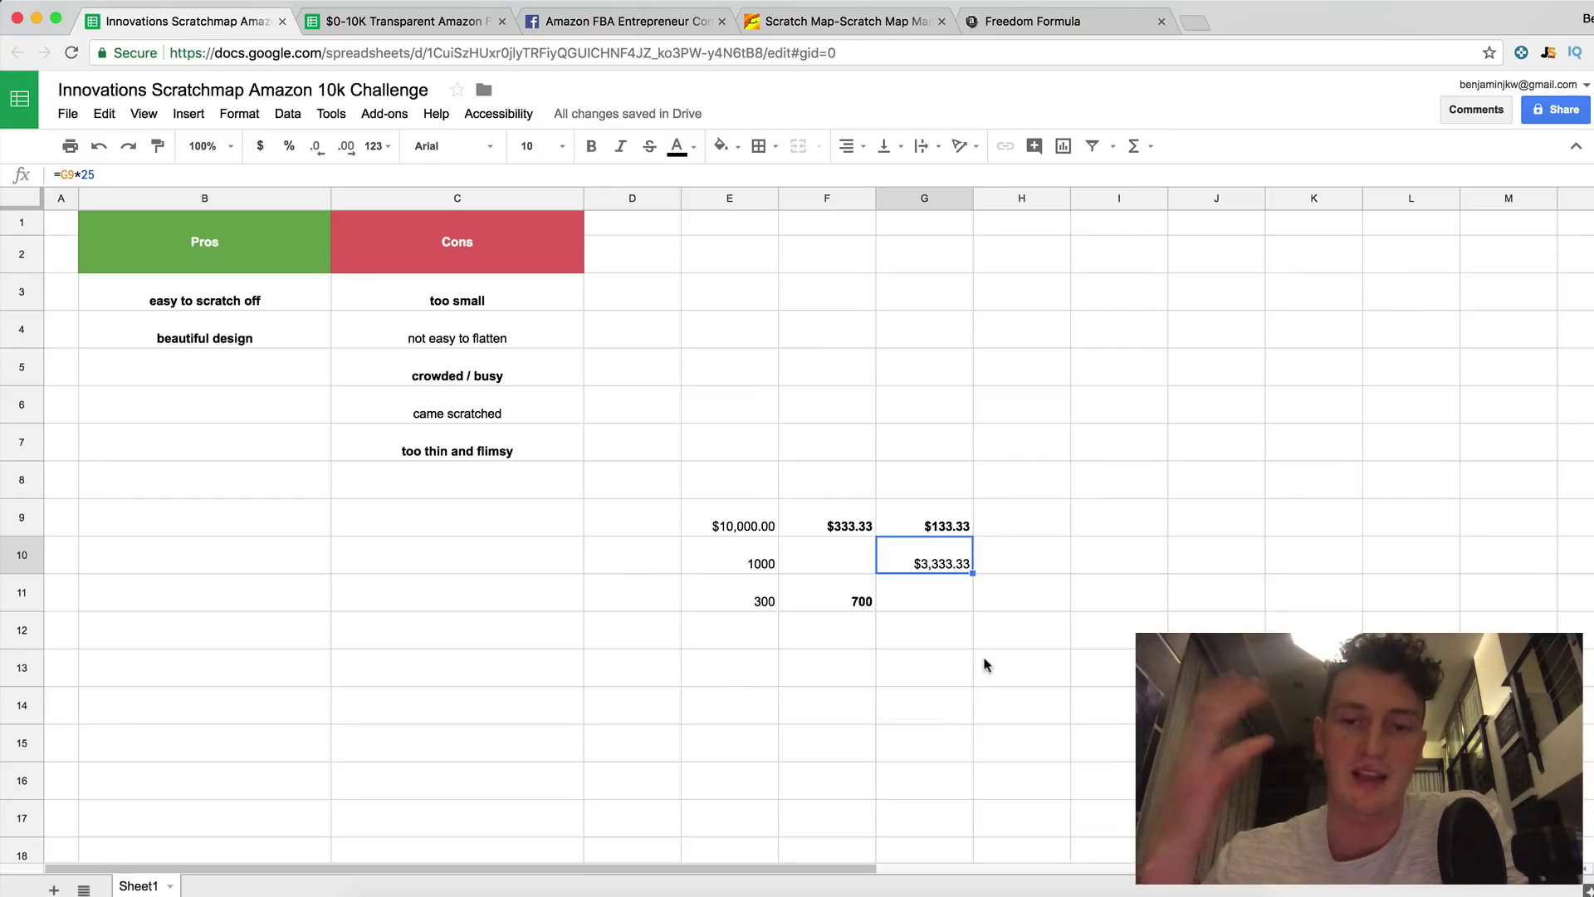
# Step: Compute $2,633.33 in G11 with =G10-F11, then clear the scratch cells E9:G11
pyautogui.click(935, 590)
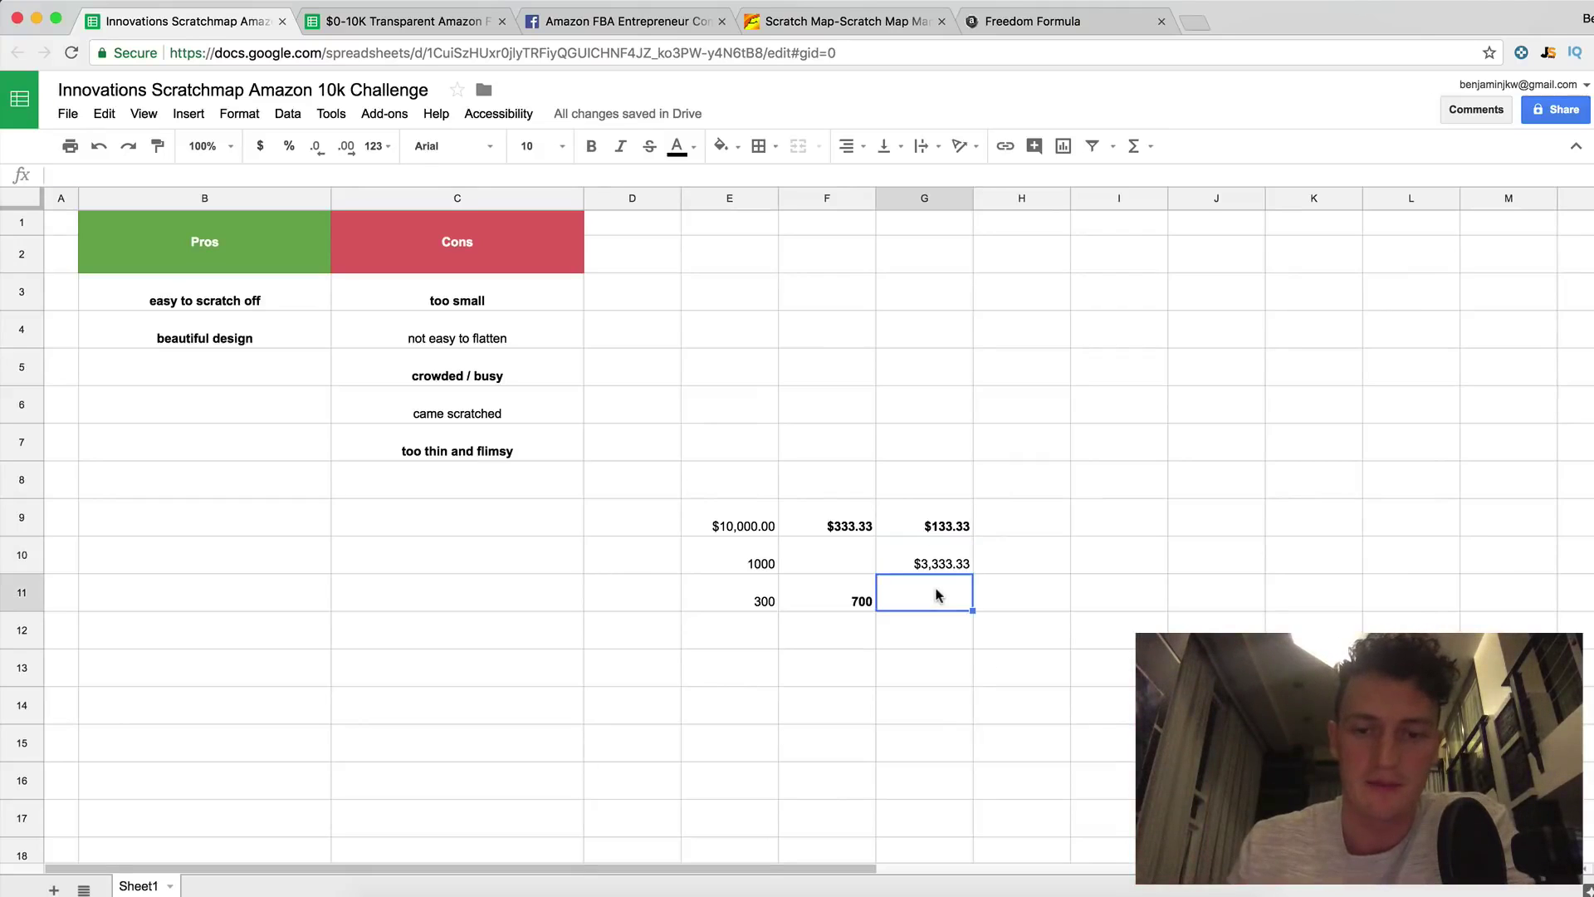
pyautogui.write('=')
pyautogui.click(928, 570)
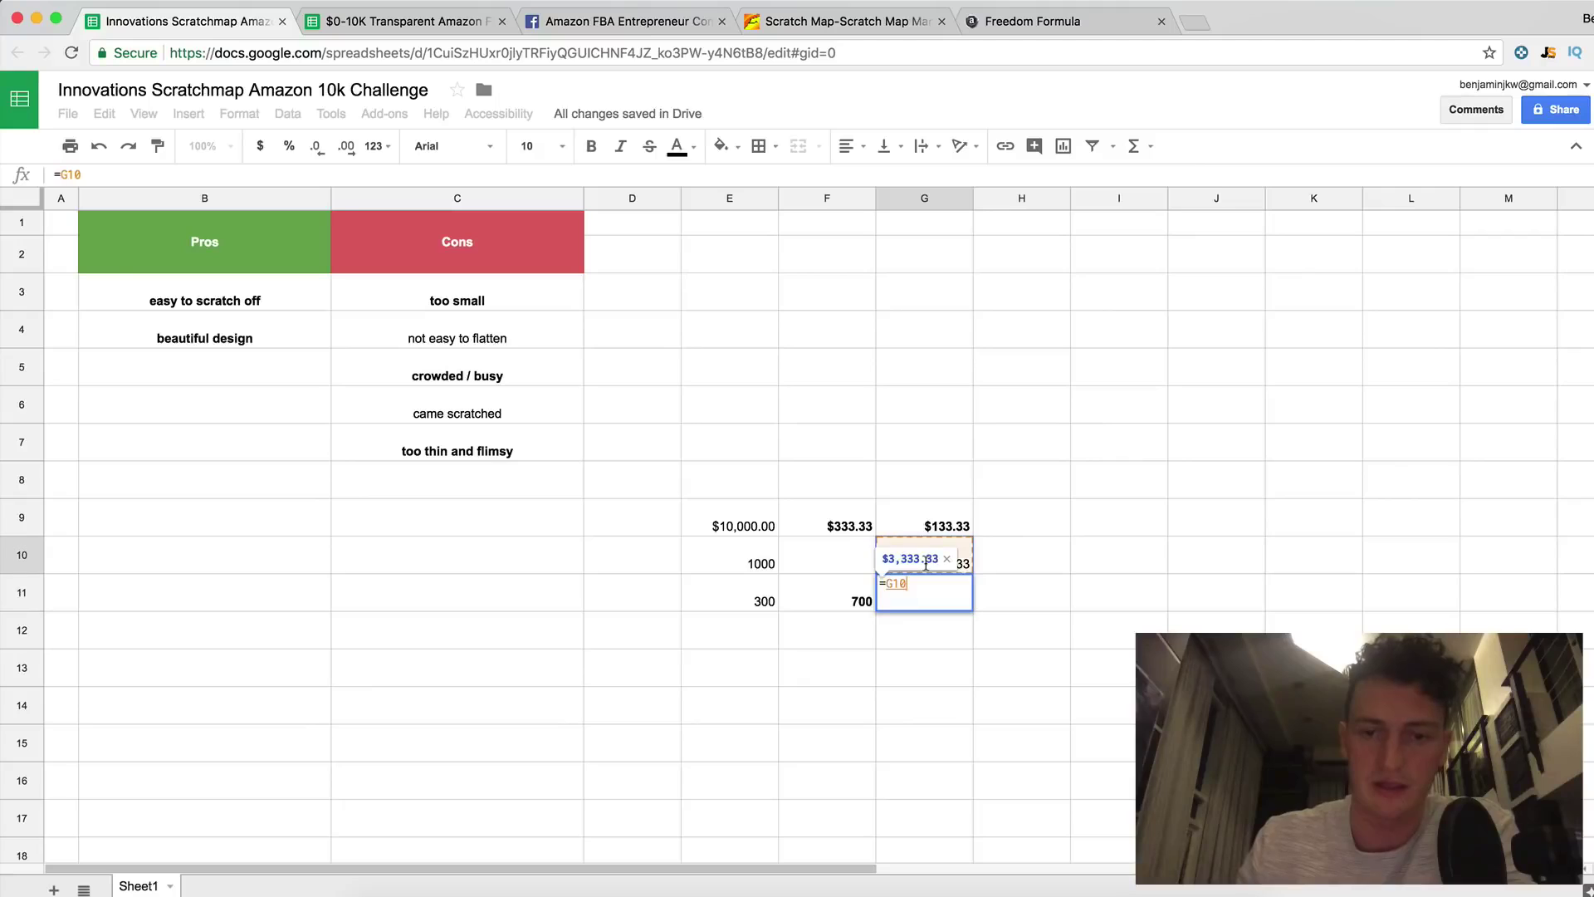
pyautogui.write('-')
pyautogui.click(844, 600)
pyautogui.press('Return')
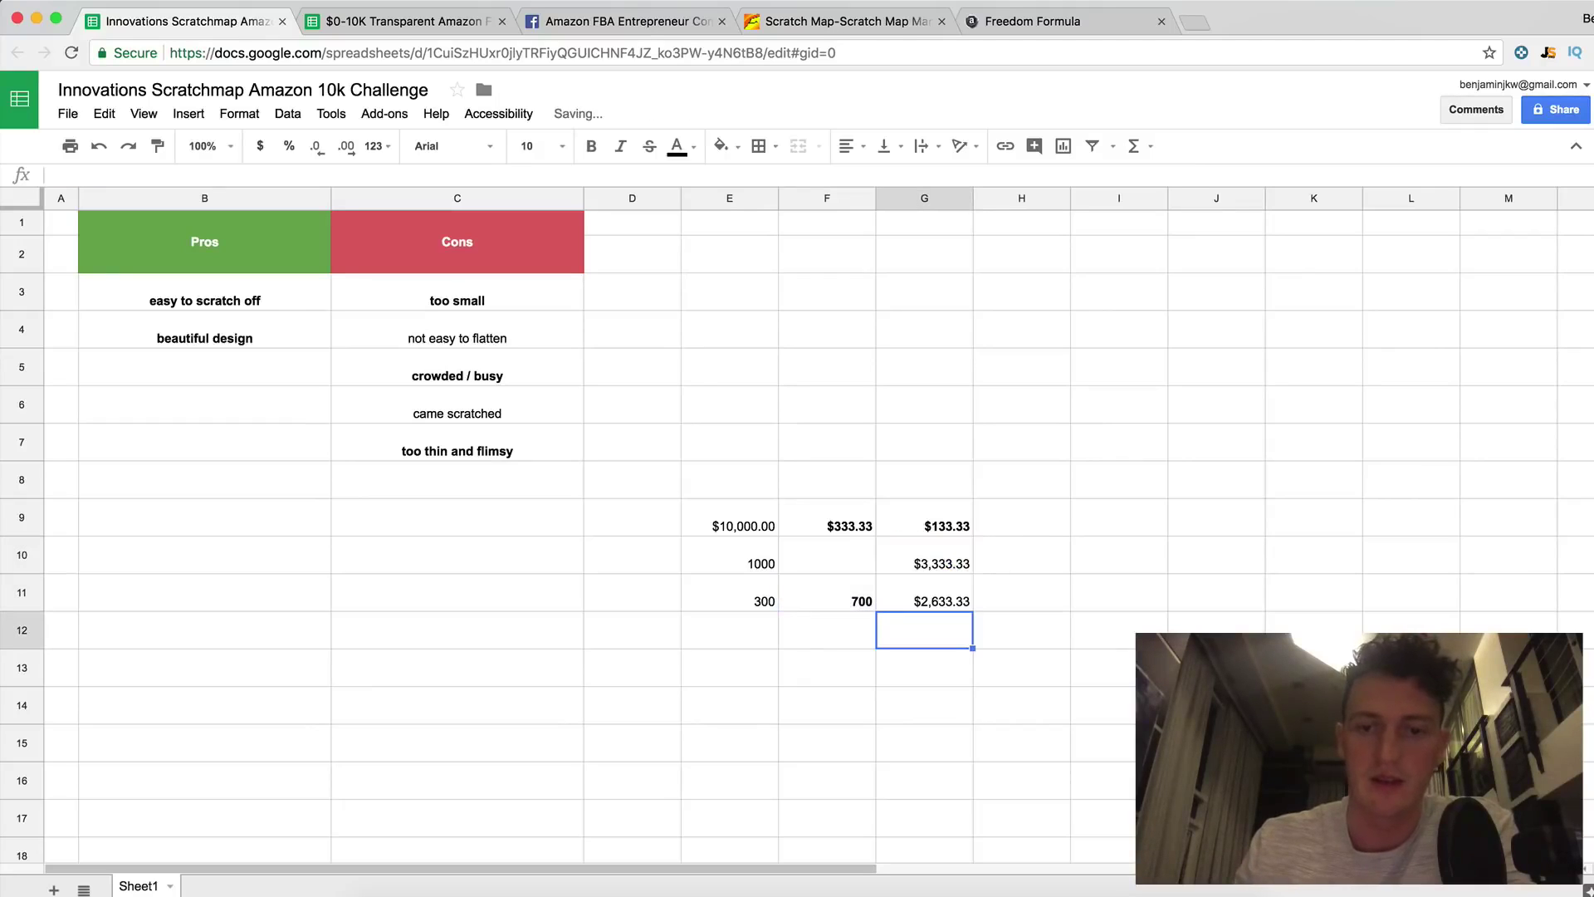
pyautogui.click(911, 603)
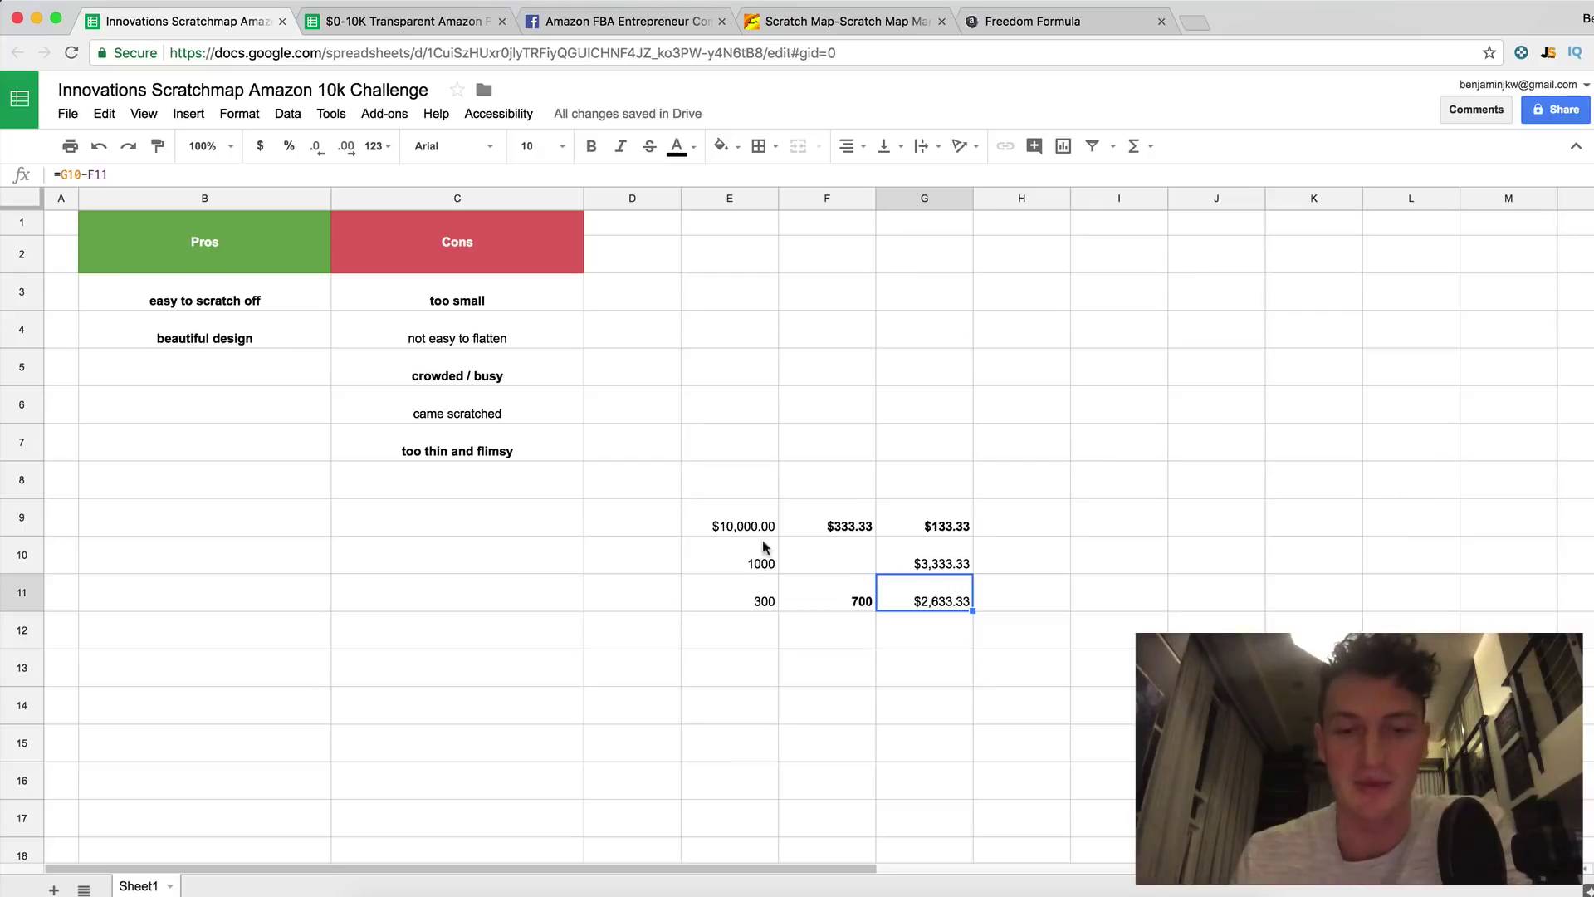
pyautogui.moveTo(745, 523); pyautogui.dragTo(919, 601)
pyautogui.press('Delete')
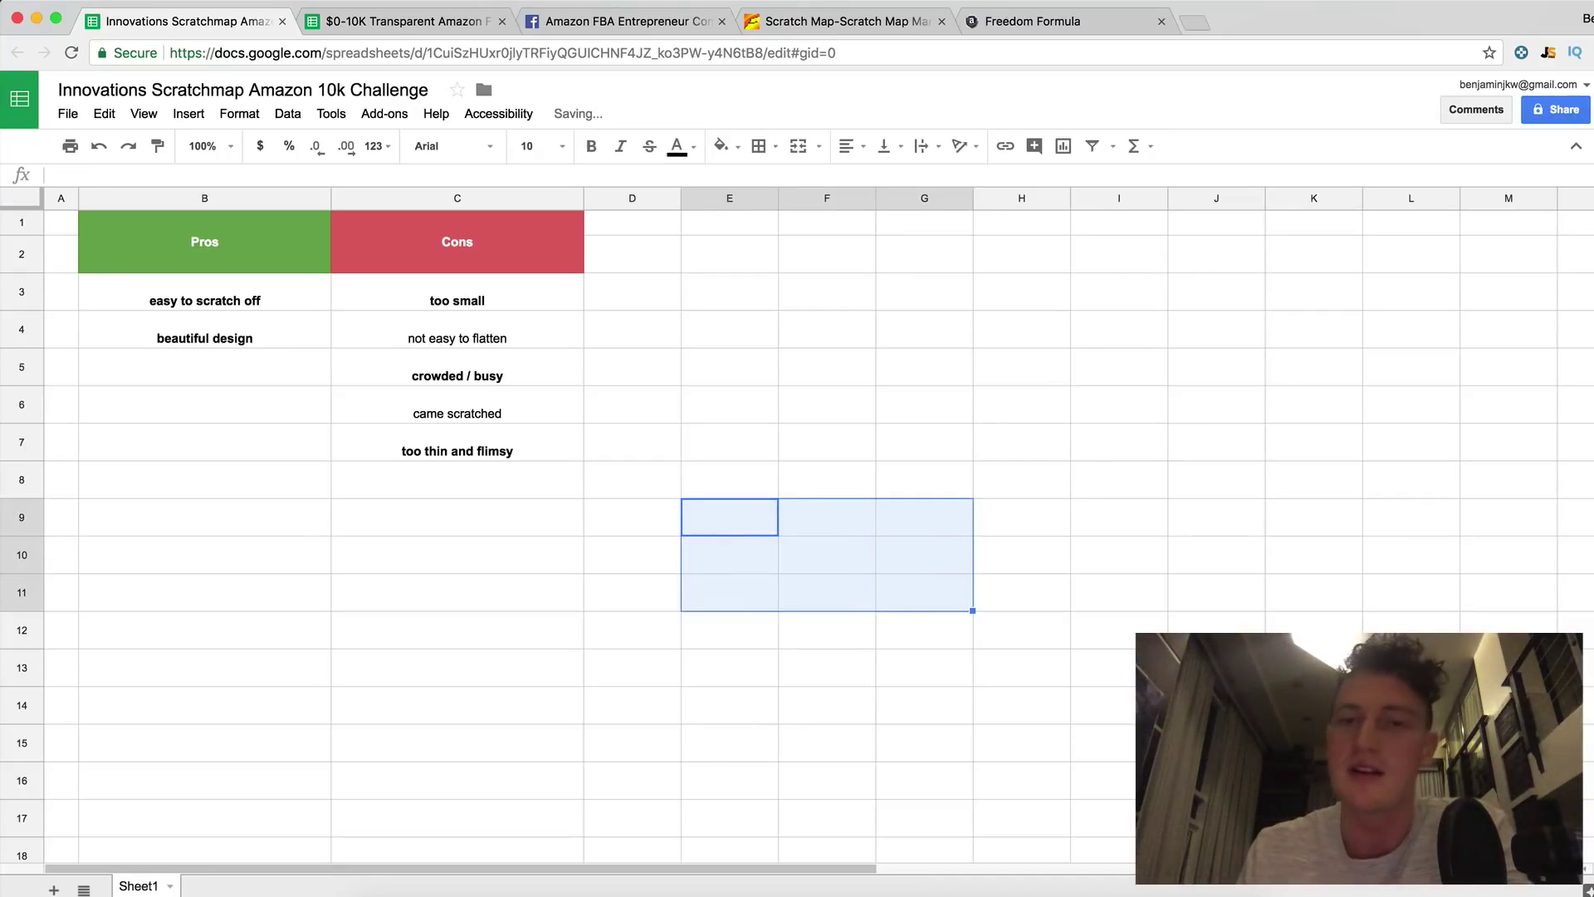
# Step: Browse Alibaba's scratch map listings, comparing per-piece prices like the $2.5-2.9 offer
pyautogui.click(864, 24)
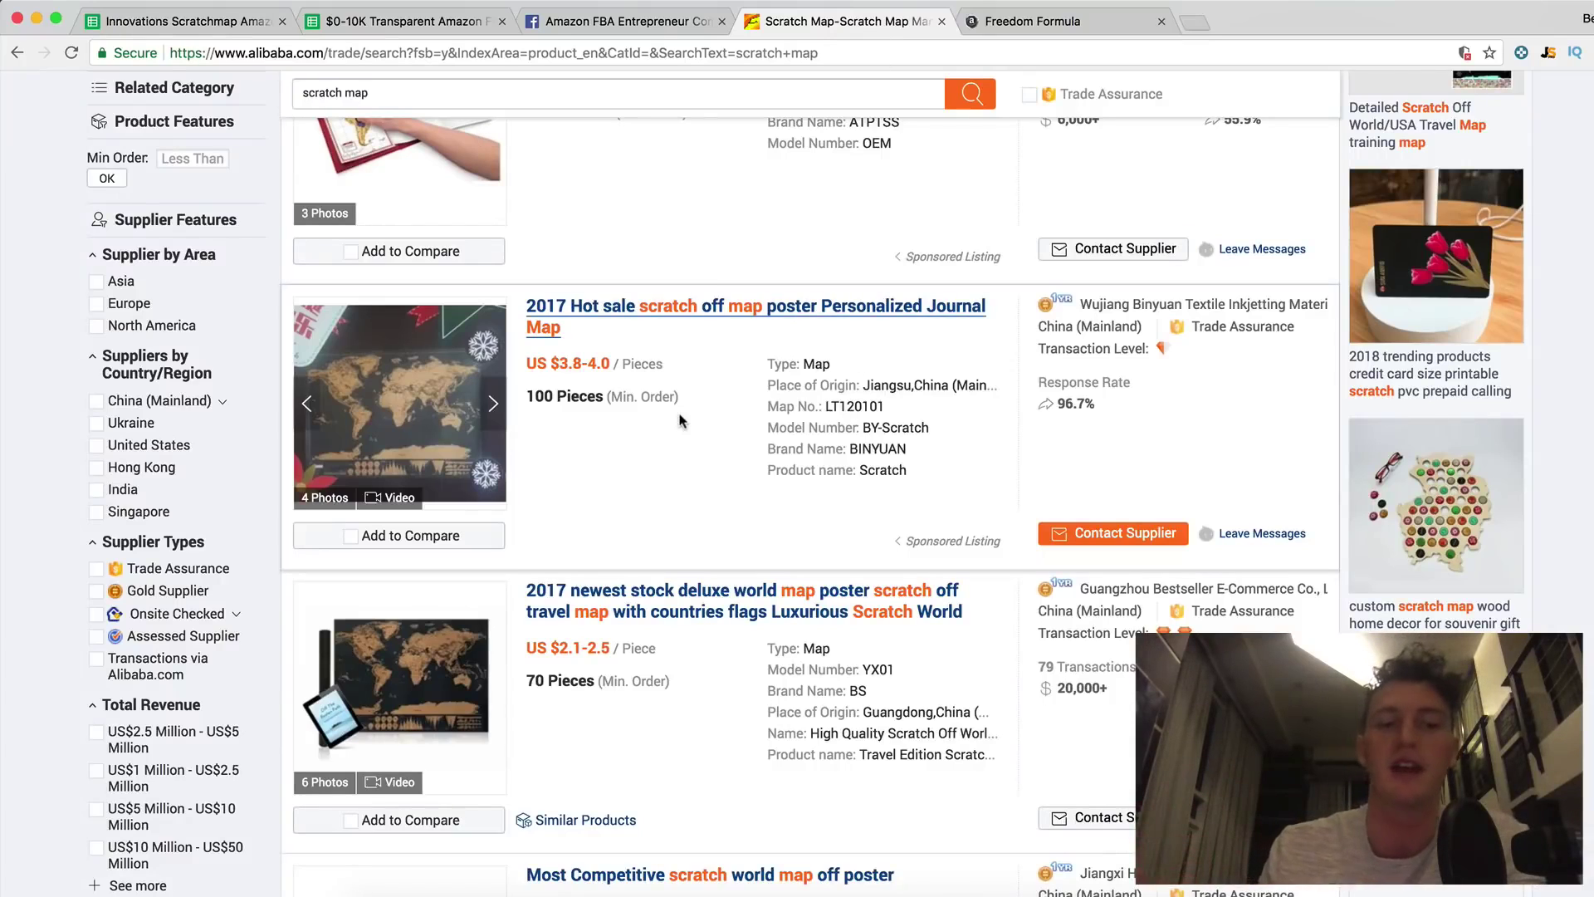
pyautogui.scroll(-10, 680, 421)
pyautogui.scroll(-10, 680, 421)
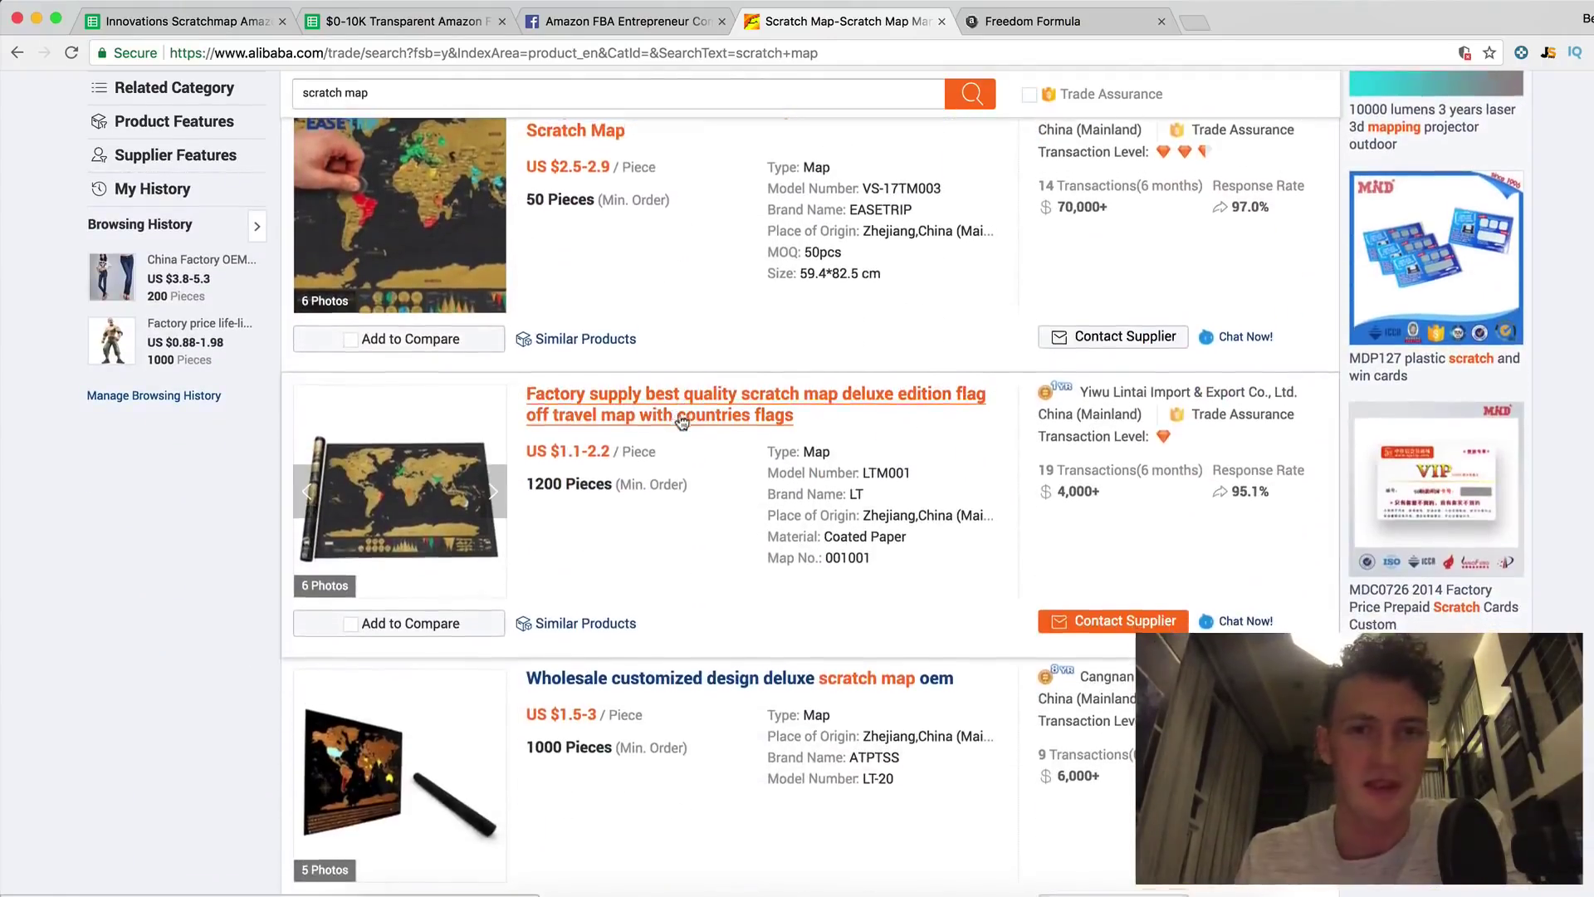
pyautogui.scroll(12, 679, 421)
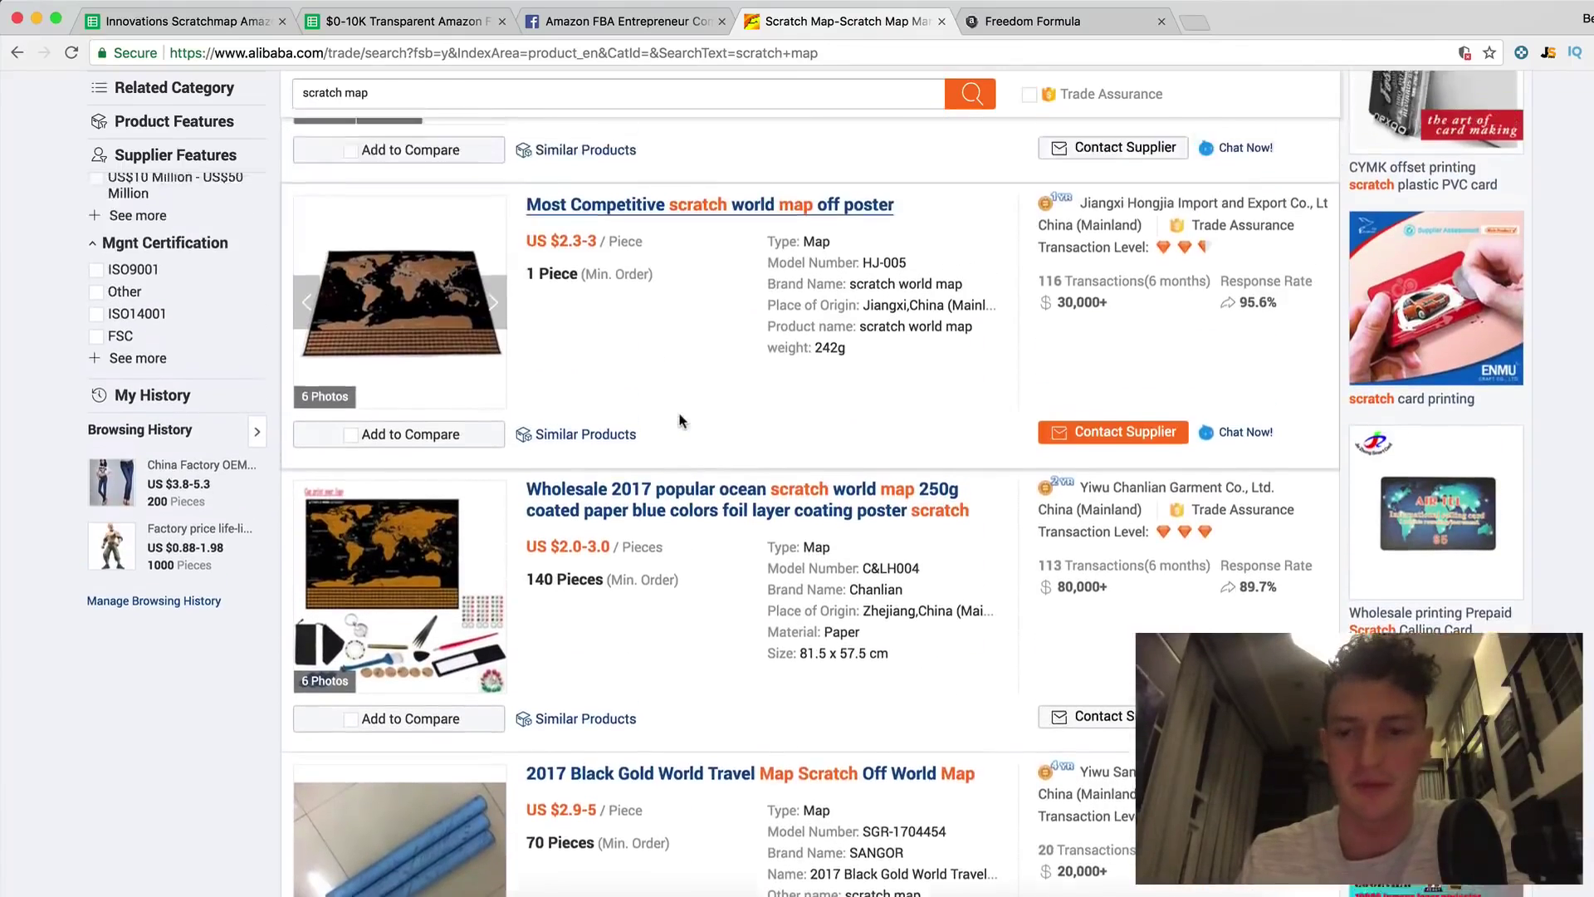
pyautogui.scroll(-5, 679, 421)
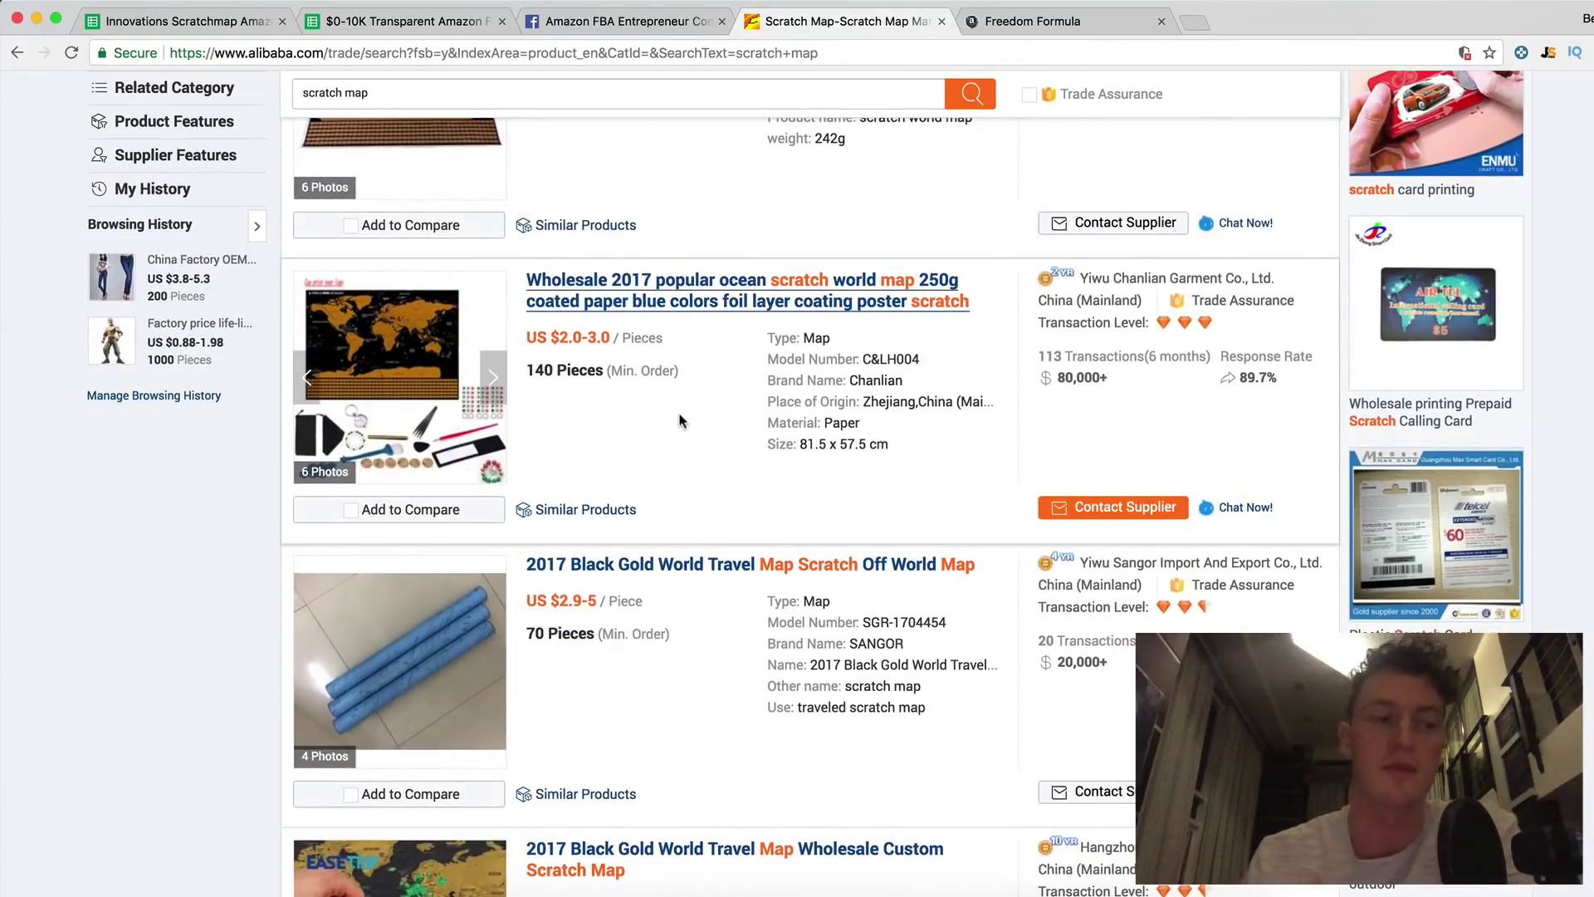
pyautogui.scroll(3, 679, 421)
pyautogui.scroll(-2, 633, 474)
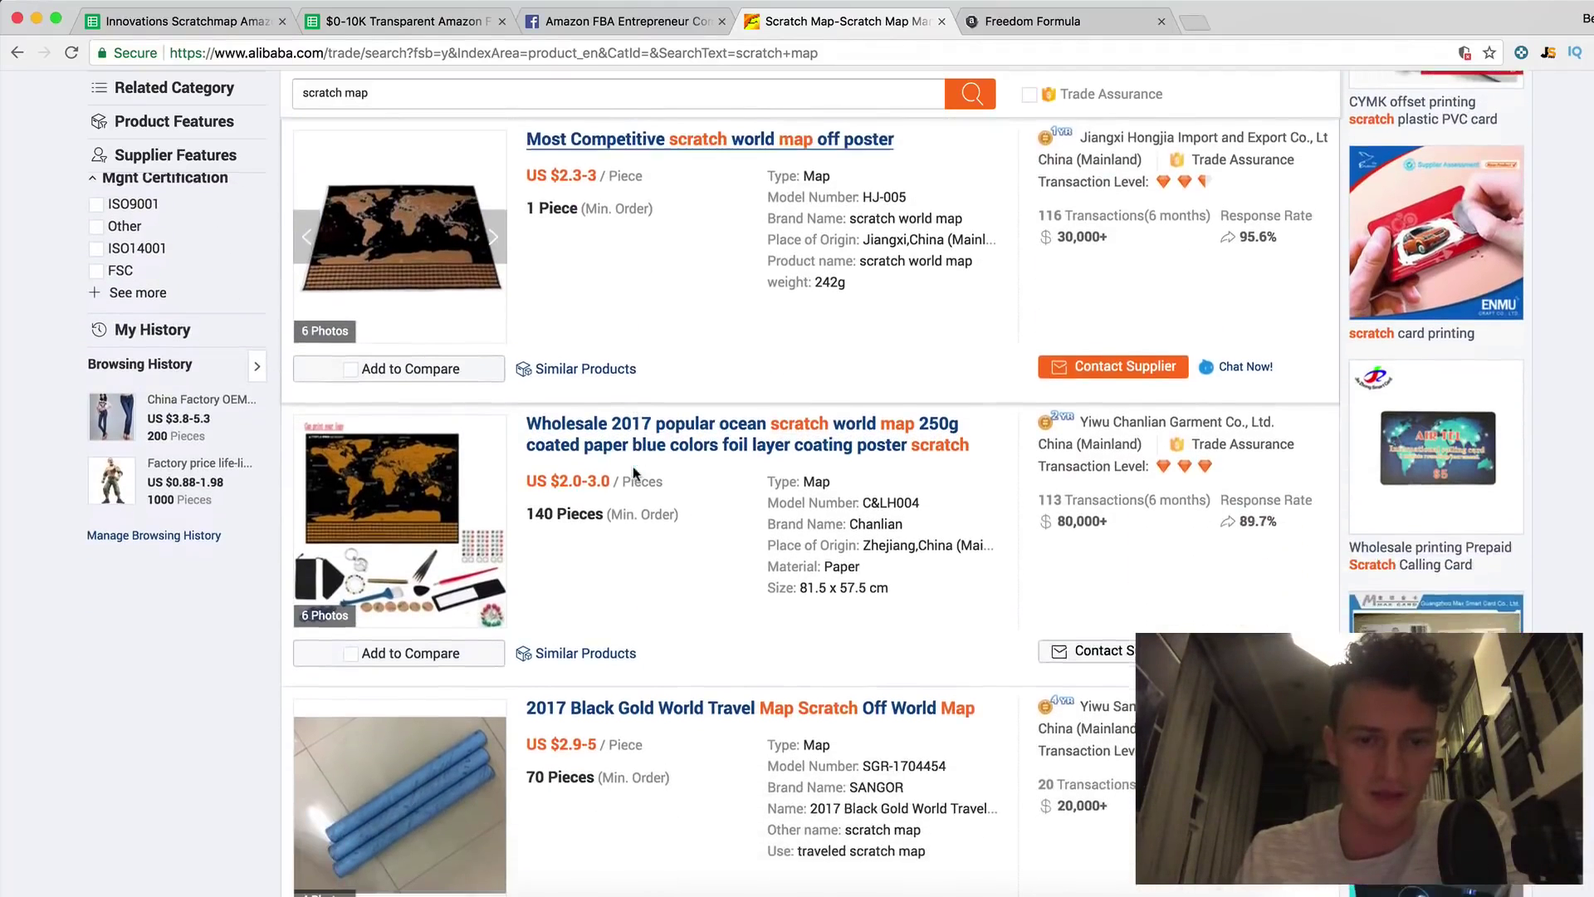
pyautogui.scroll(-3, 613, 544)
pyautogui.moveTo(598, 540); pyautogui.dragTo(559, 540)
pyautogui.scroll(-3, 647, 573)
pyautogui.moveTo(610, 615); pyautogui.dragTo(544, 607)
pyautogui.click(607, 615)
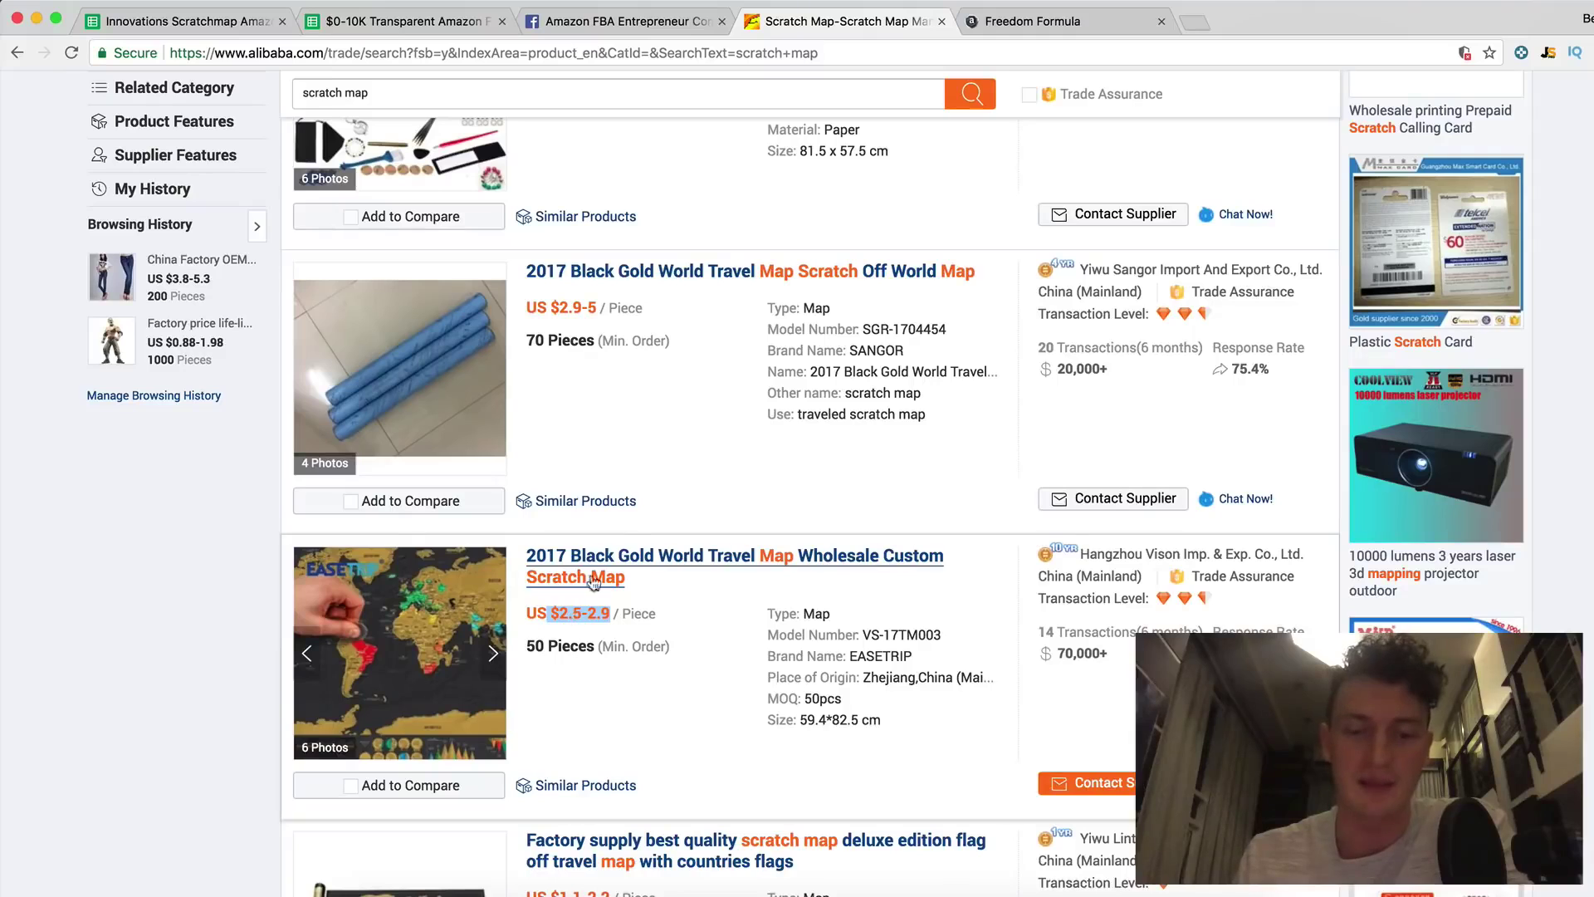
pyautogui.scroll(-5, 734, 622)
pyautogui.scroll(-2, 734, 615)
pyautogui.scroll(-1, 654, 456)
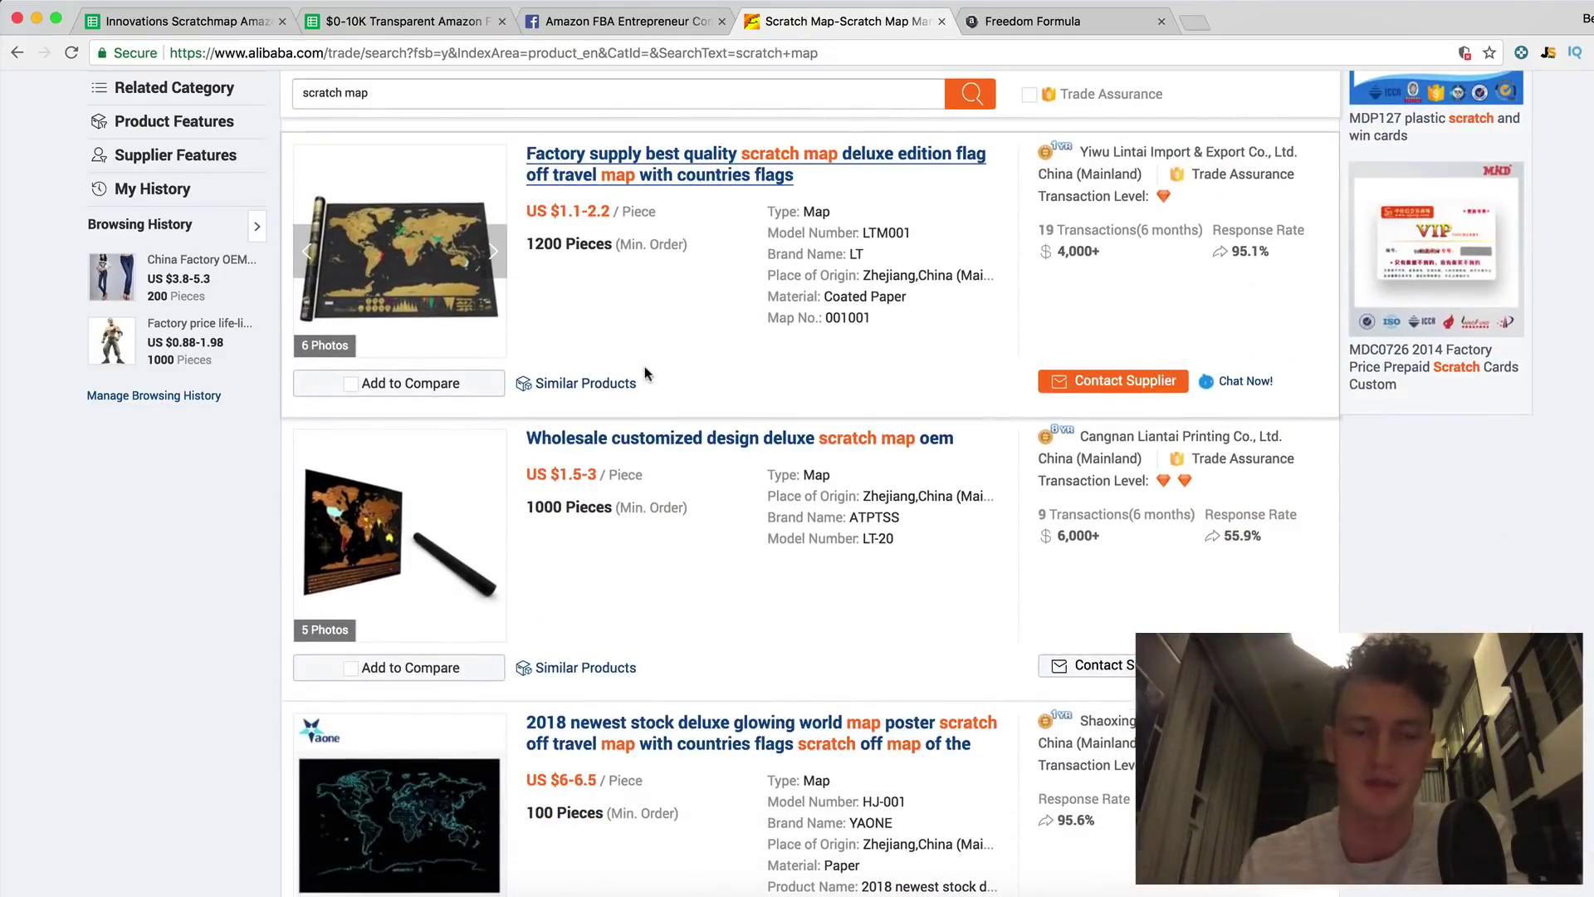
pyautogui.scroll(-3, 644, 366)
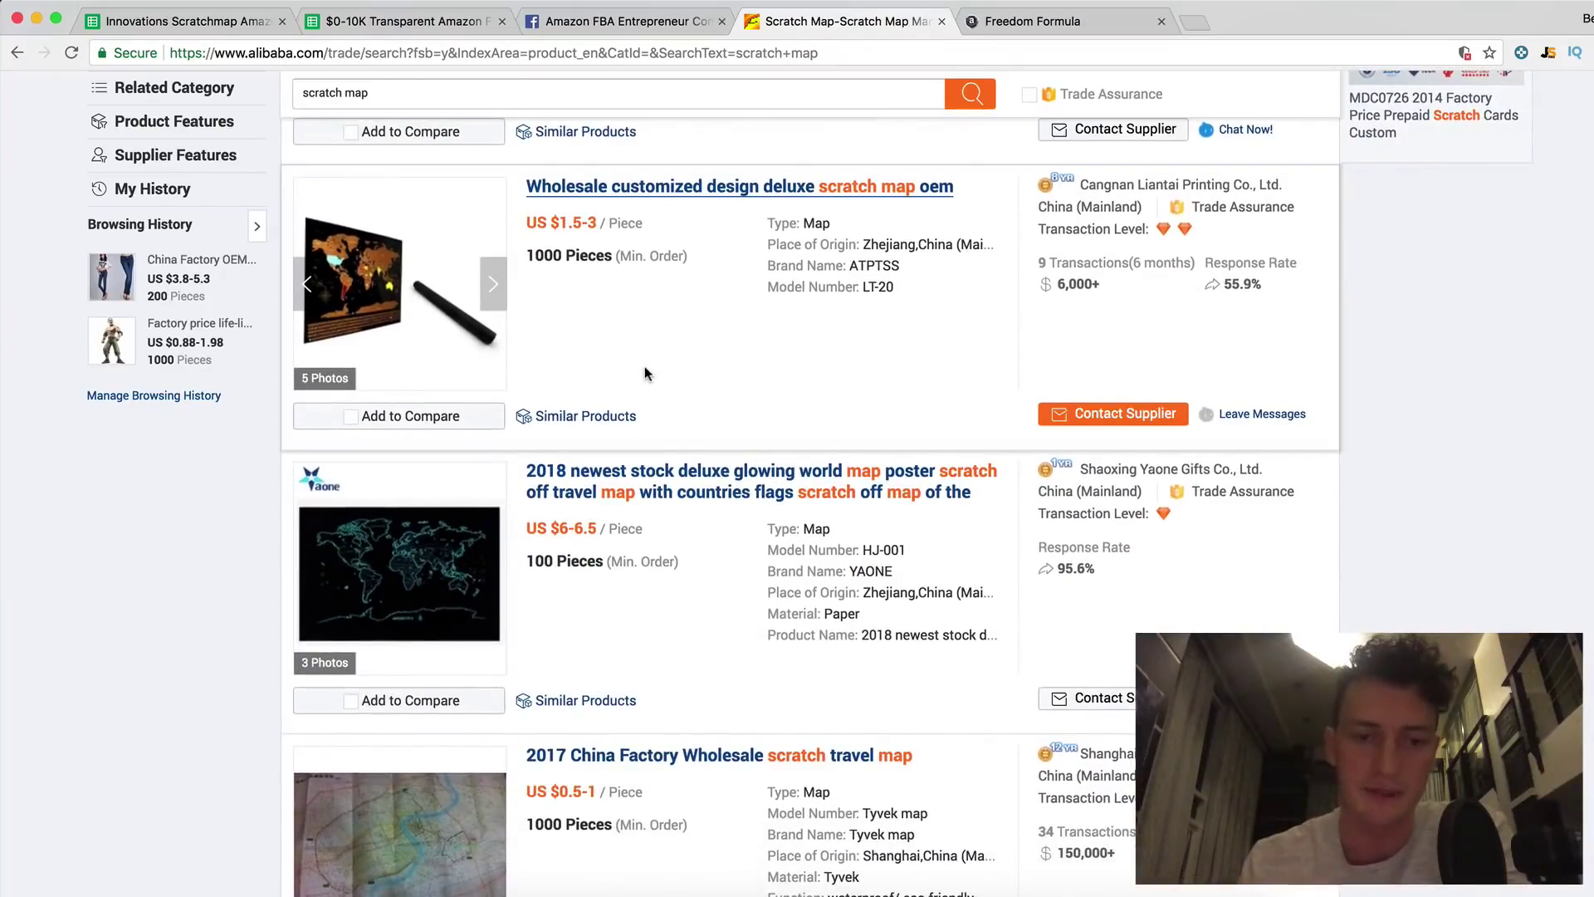
pyautogui.scroll(-3, 646, 373)
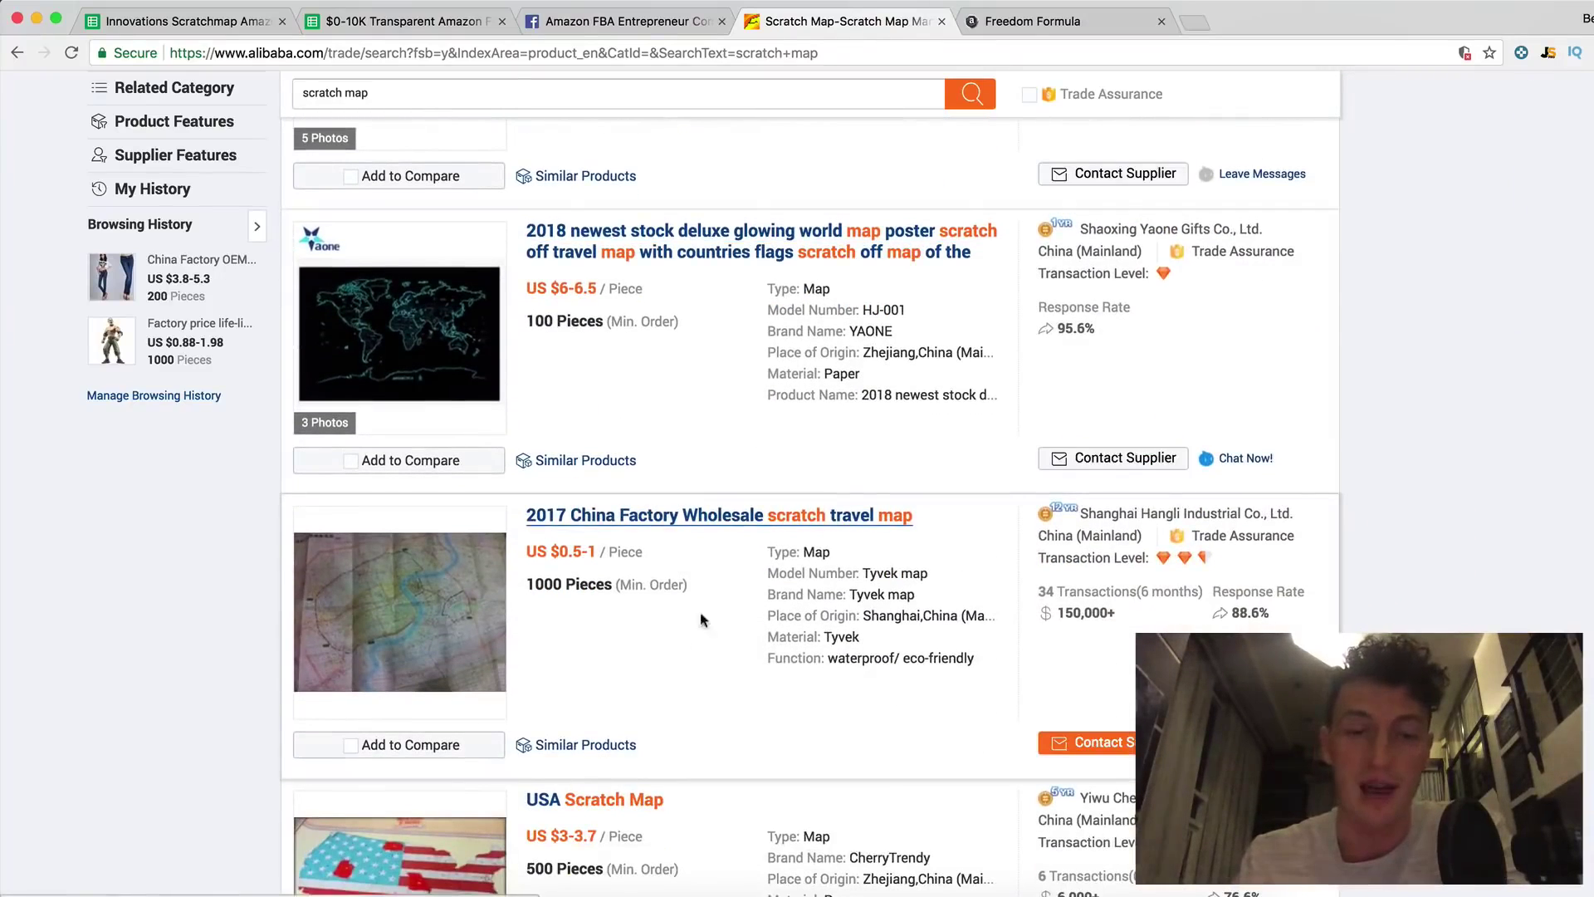
pyautogui.scroll(-7, 629, 430)
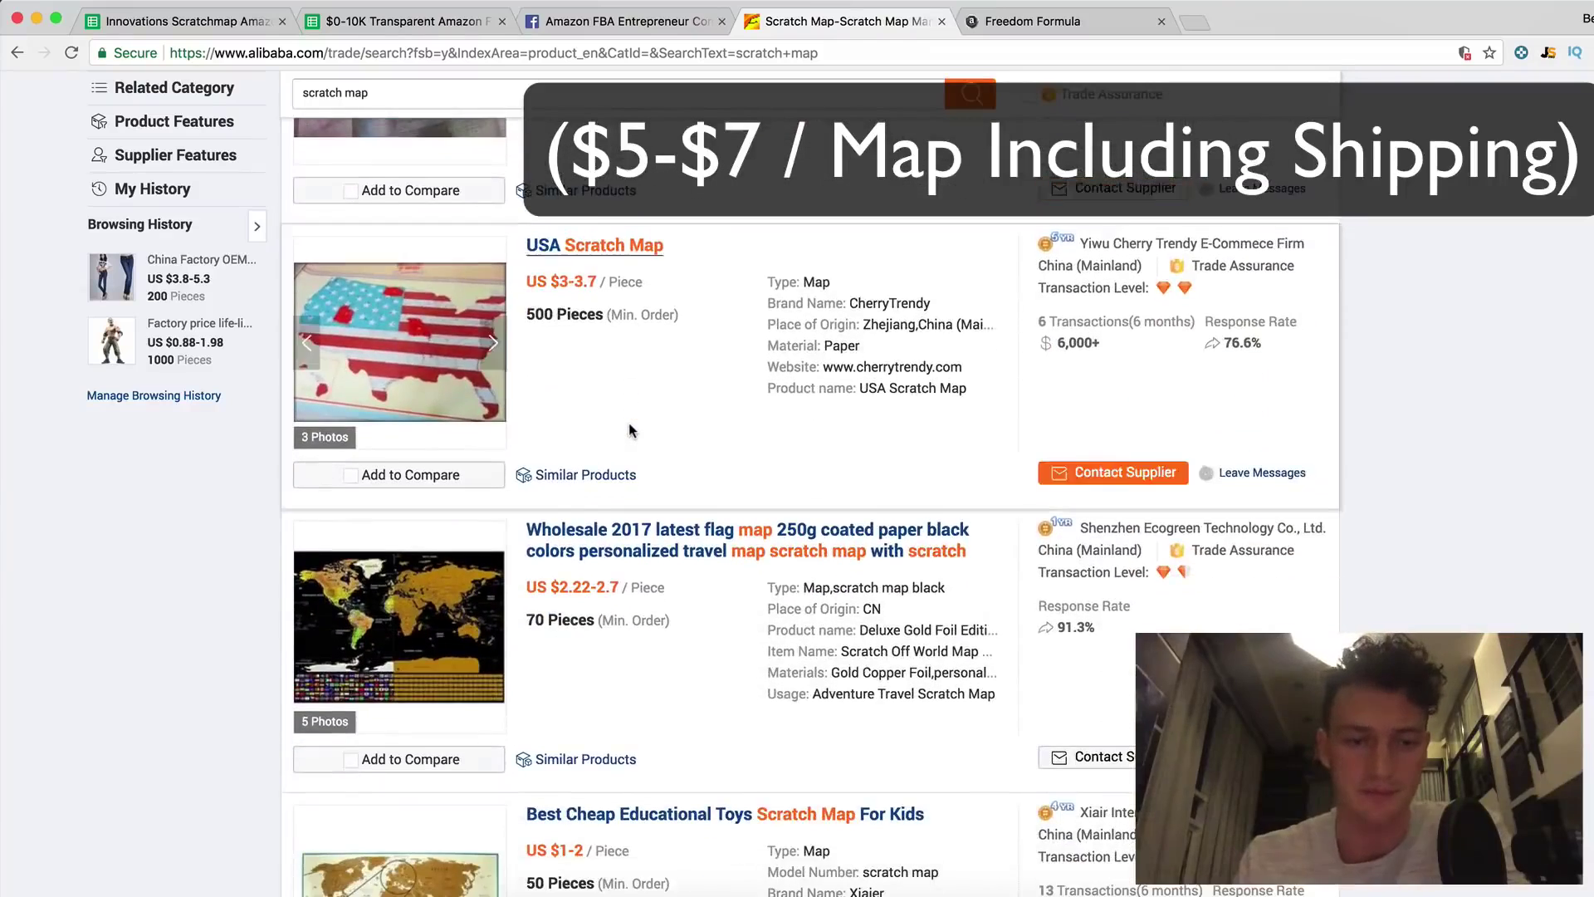
pyautogui.scroll(-3, 629, 430)
pyautogui.scroll(3, 629, 430)
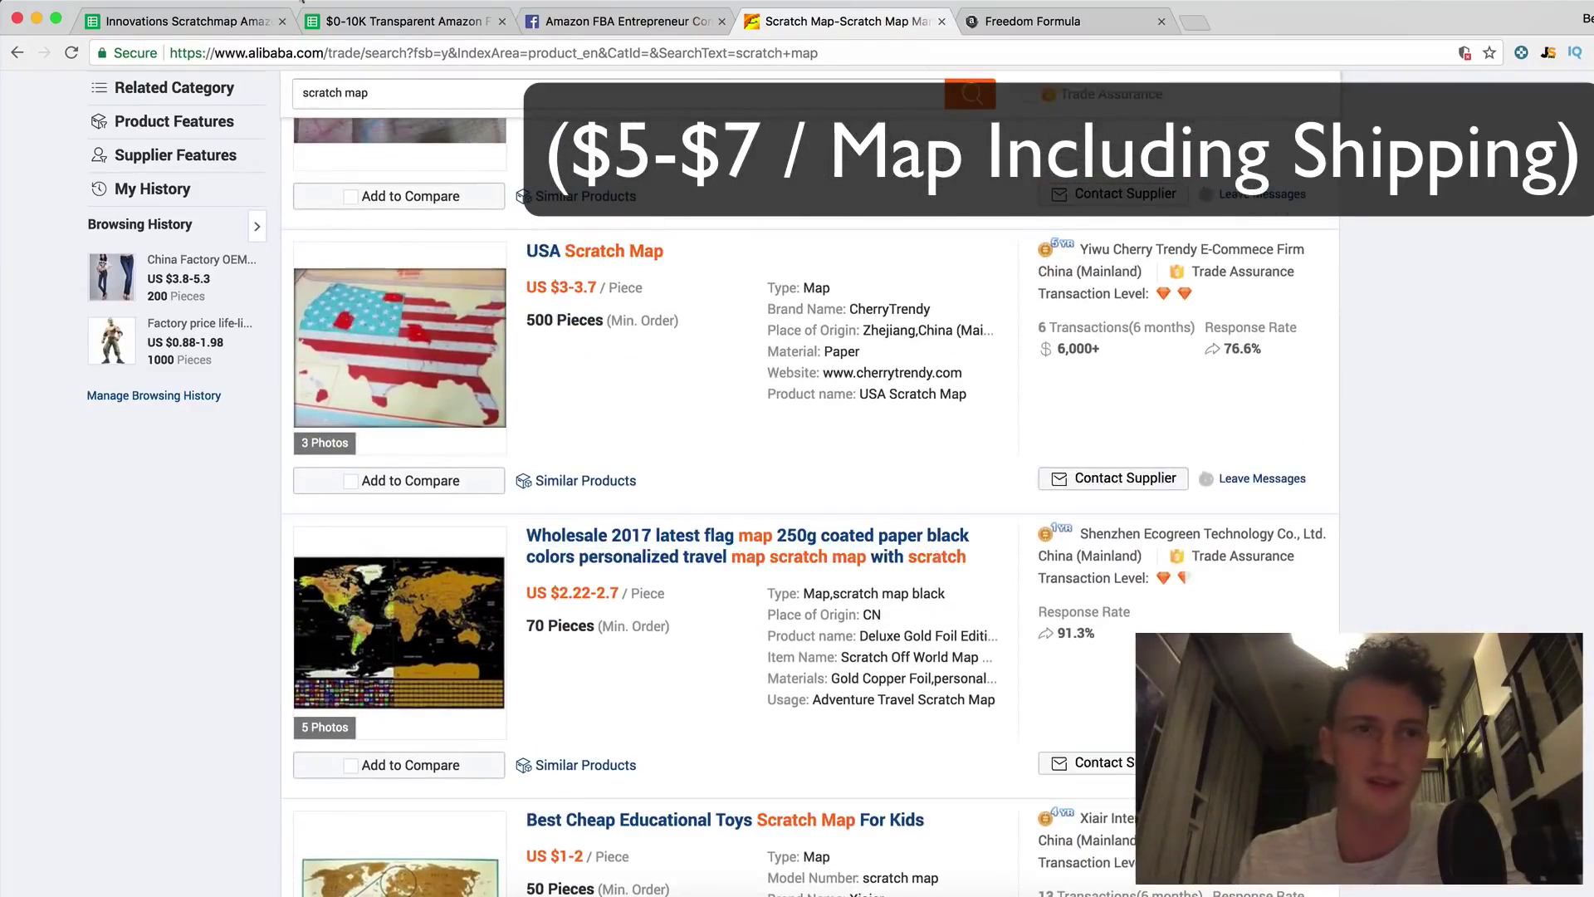
pyautogui.click(260, 25)
# Step: Add 'Unit cost' in A4, $6.00 in B4, and =4000/6 (666.6666667 units) in C4
pyautogui.click(387, 22)
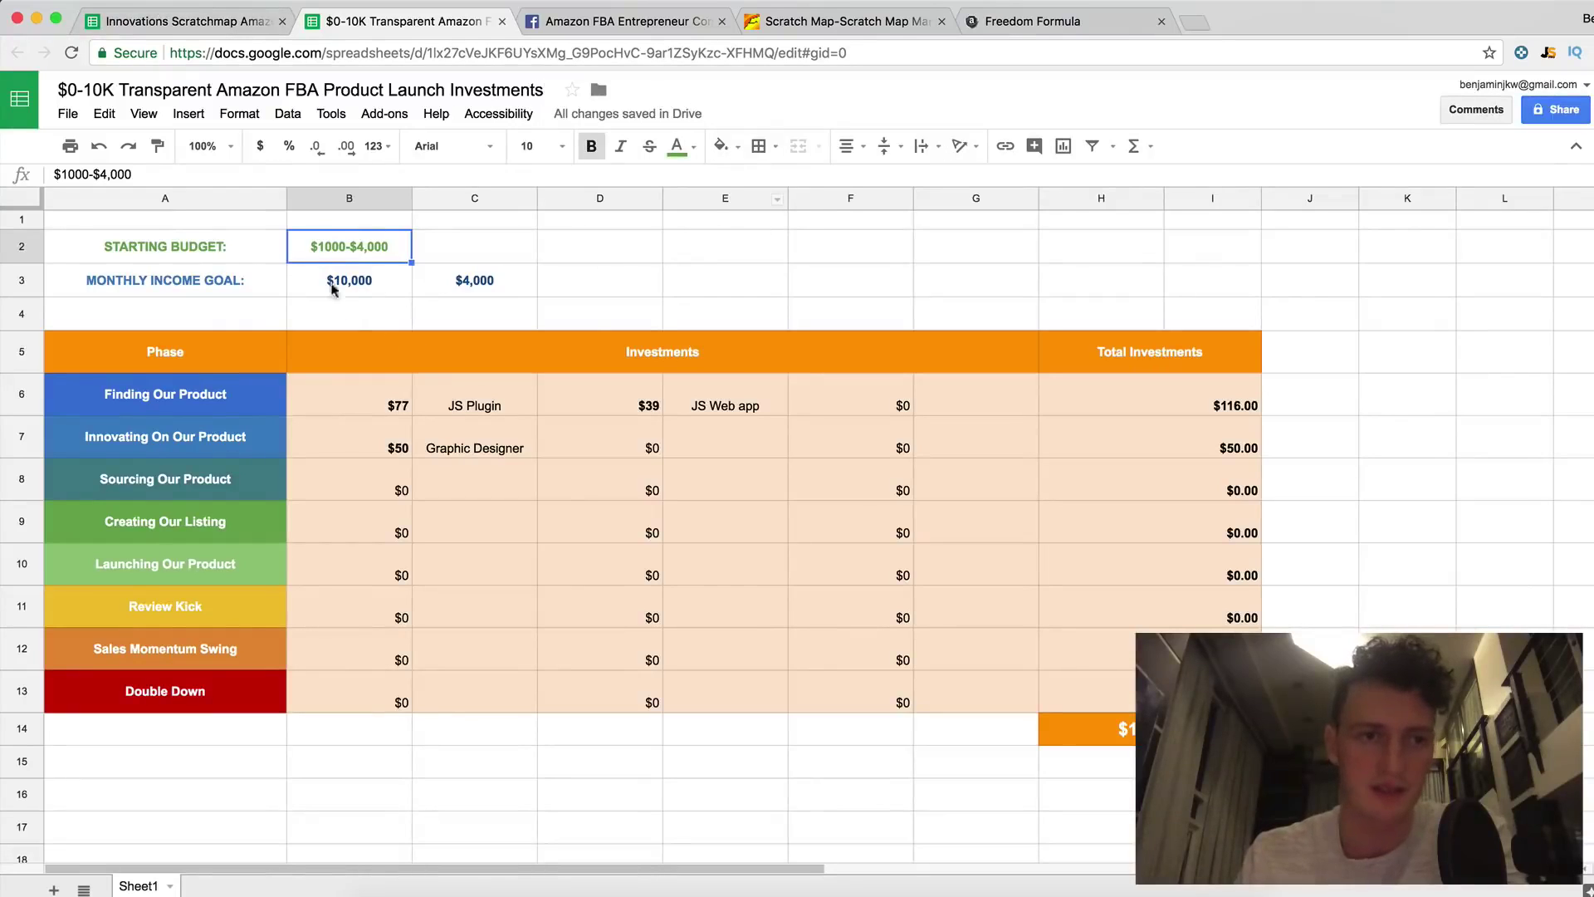
pyautogui.click(196, 313)
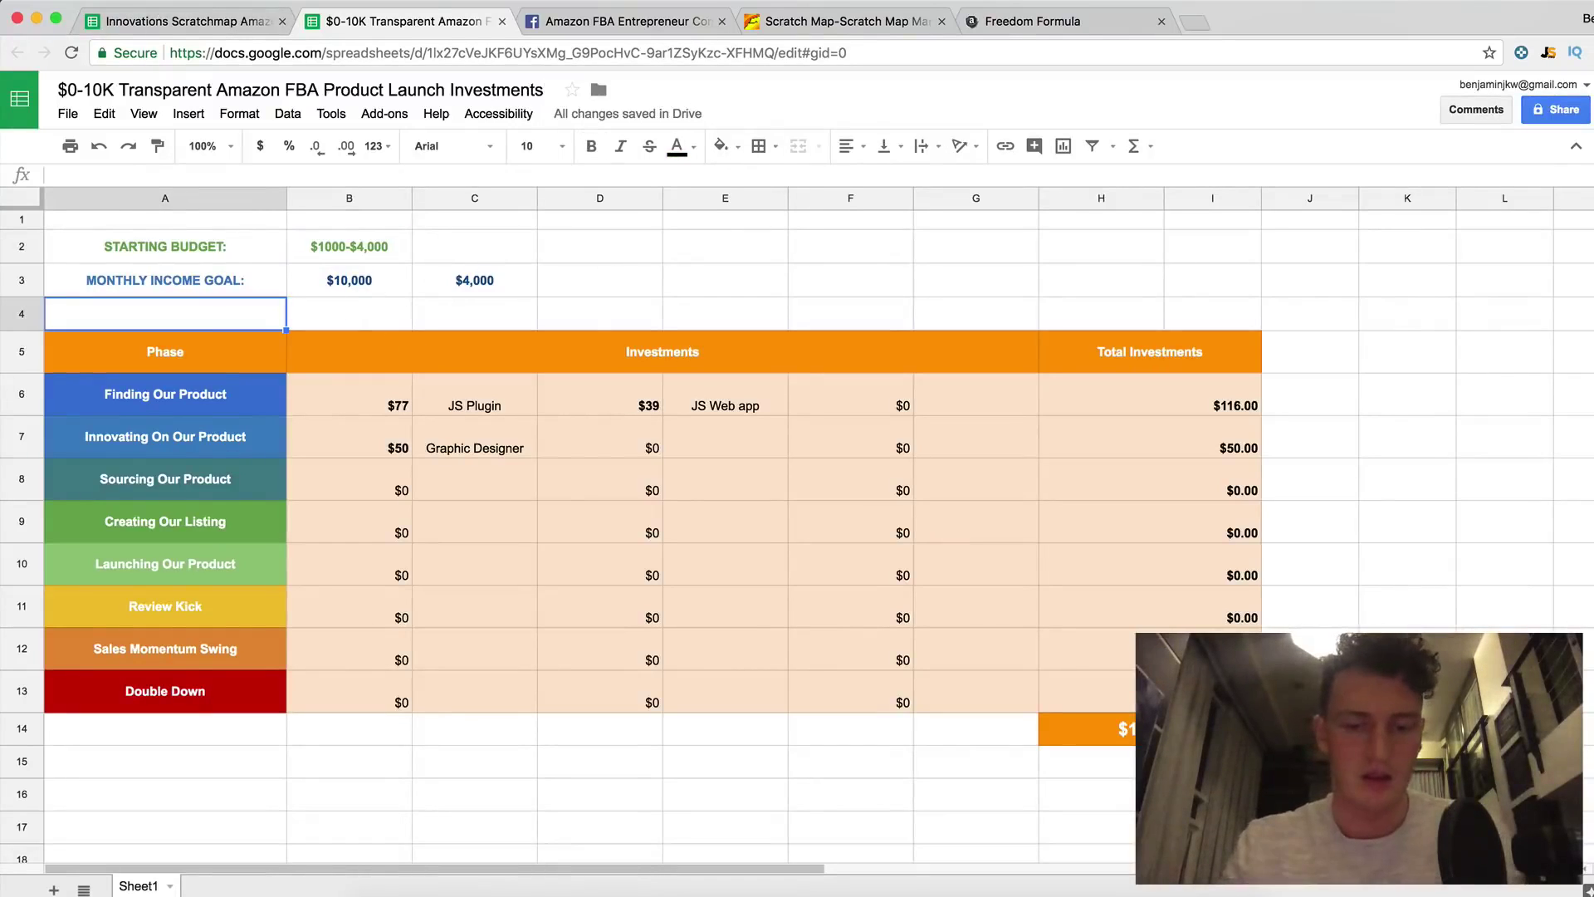
pyautogui.write('Unit cost')
pyautogui.press('Tab')
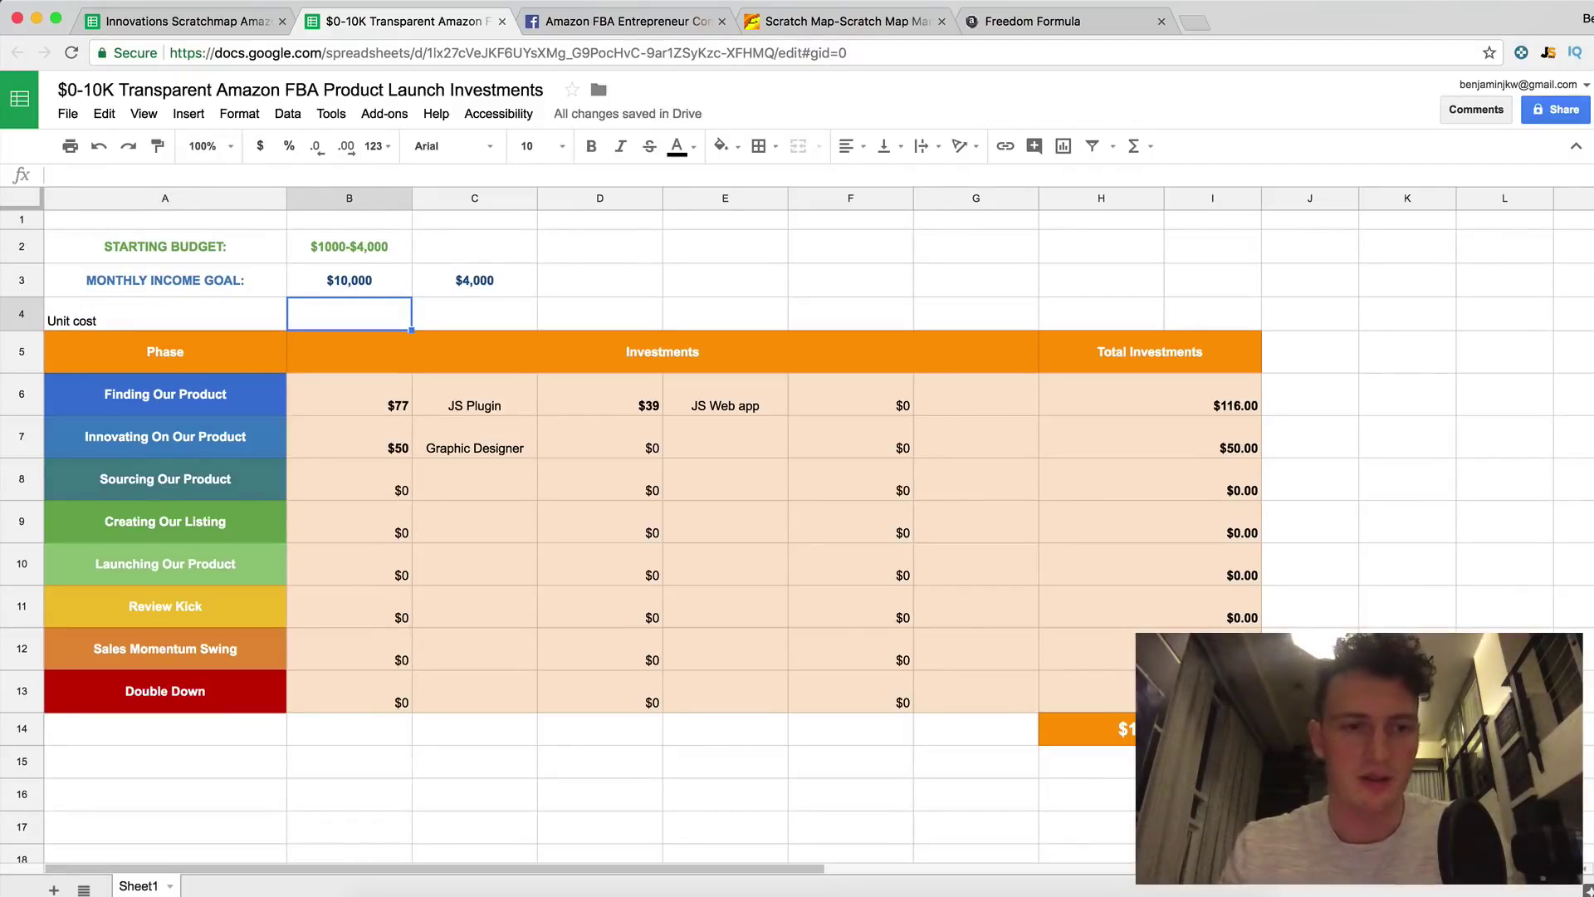
pyautogui.write('67')
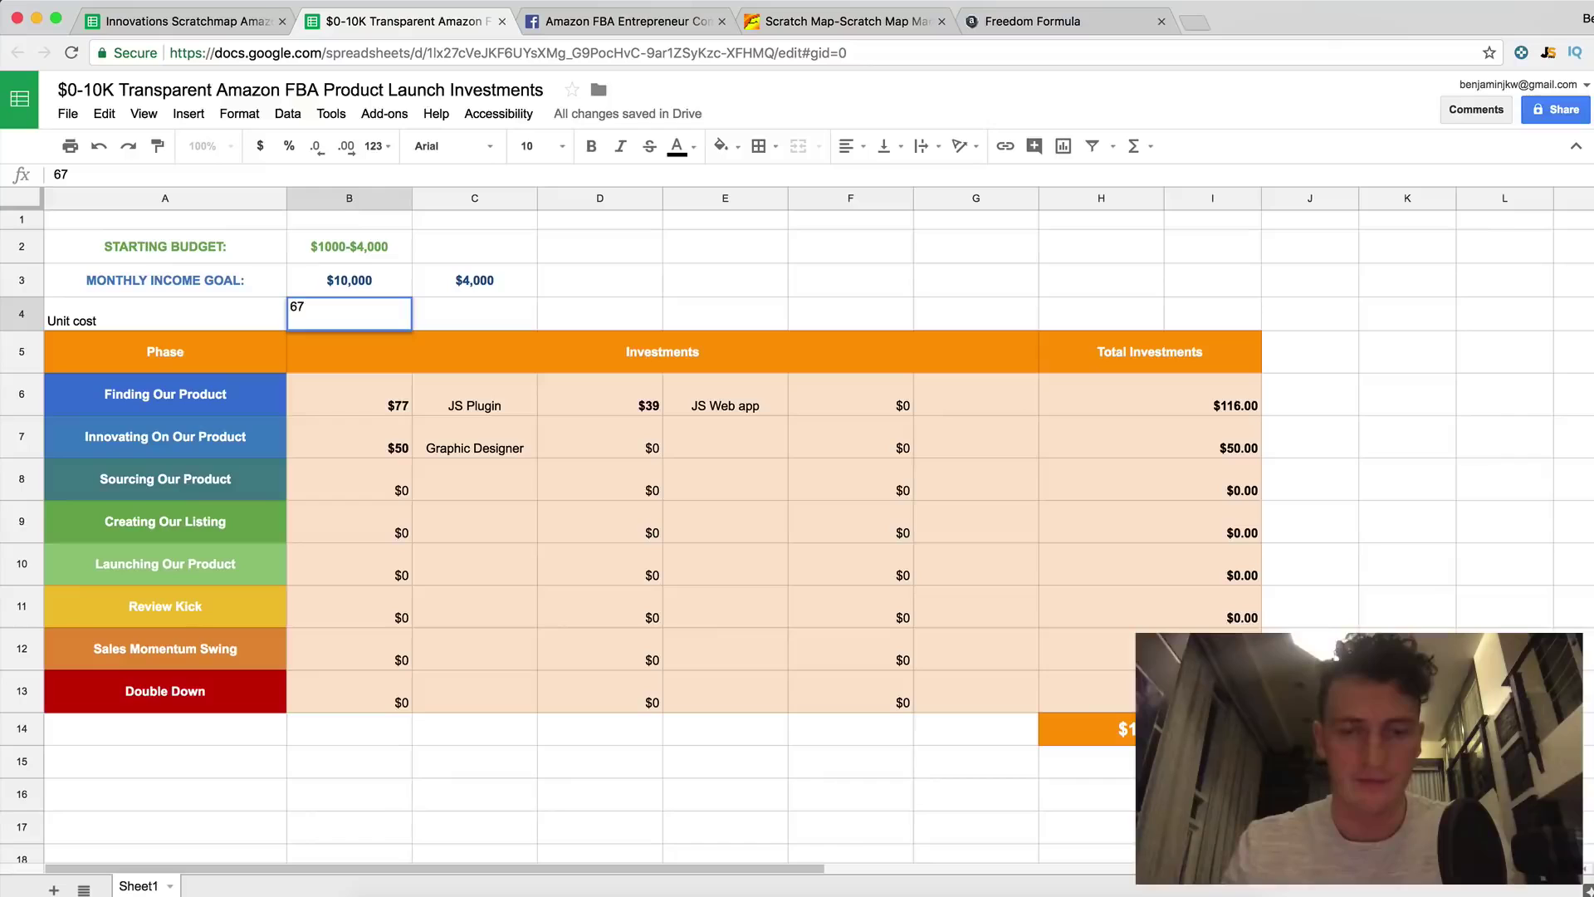
pyautogui.click(260, 146)
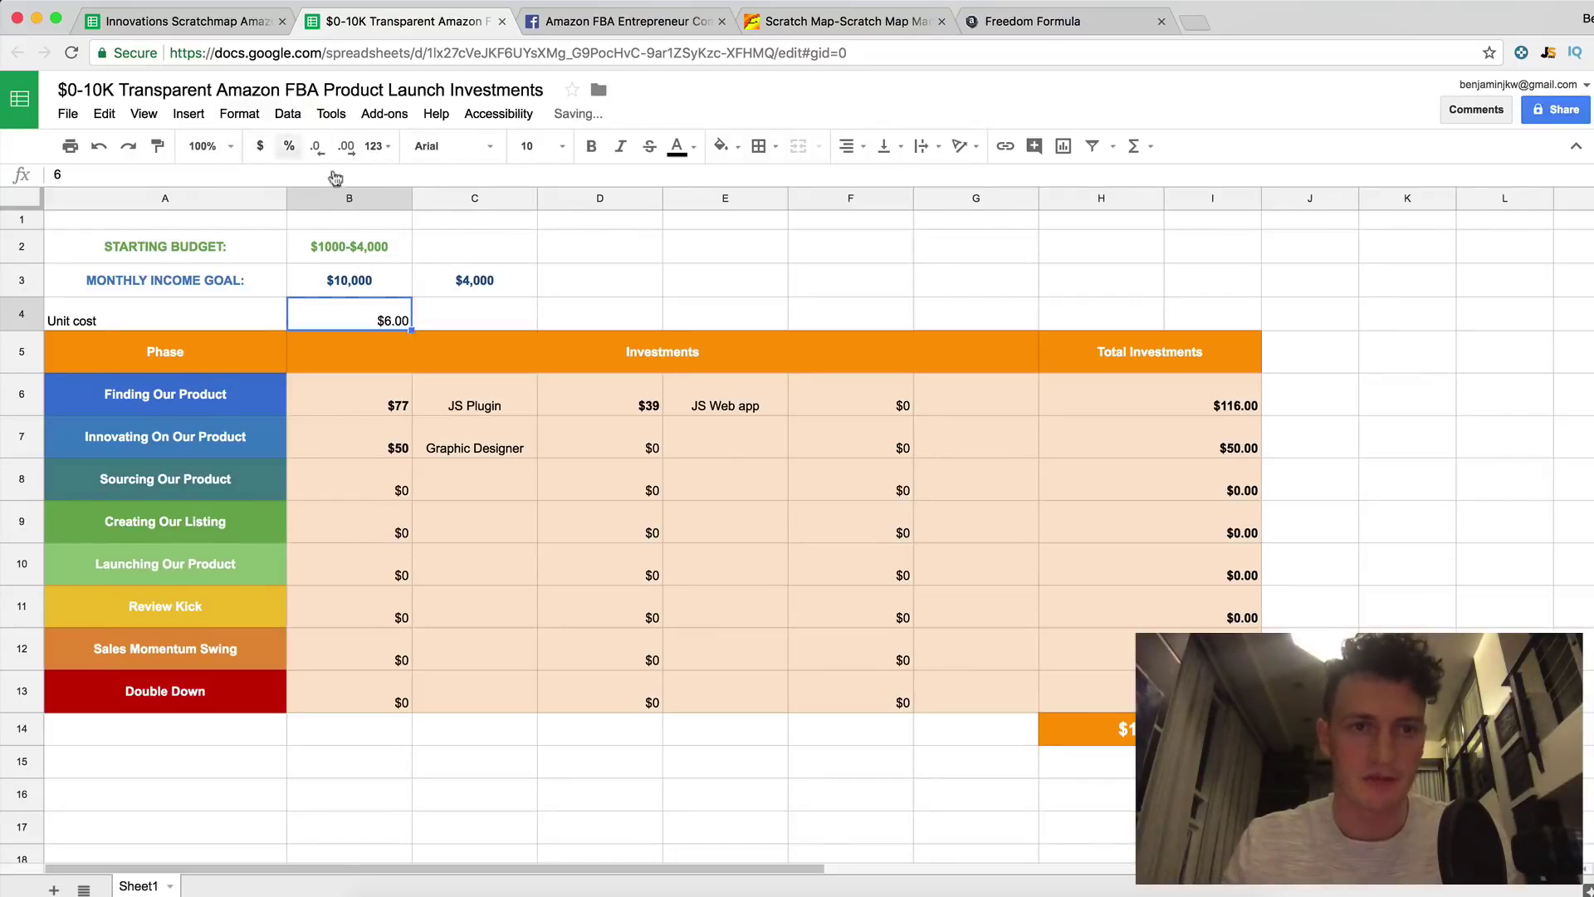
pyautogui.click(454, 324)
pyautogui.write('=')
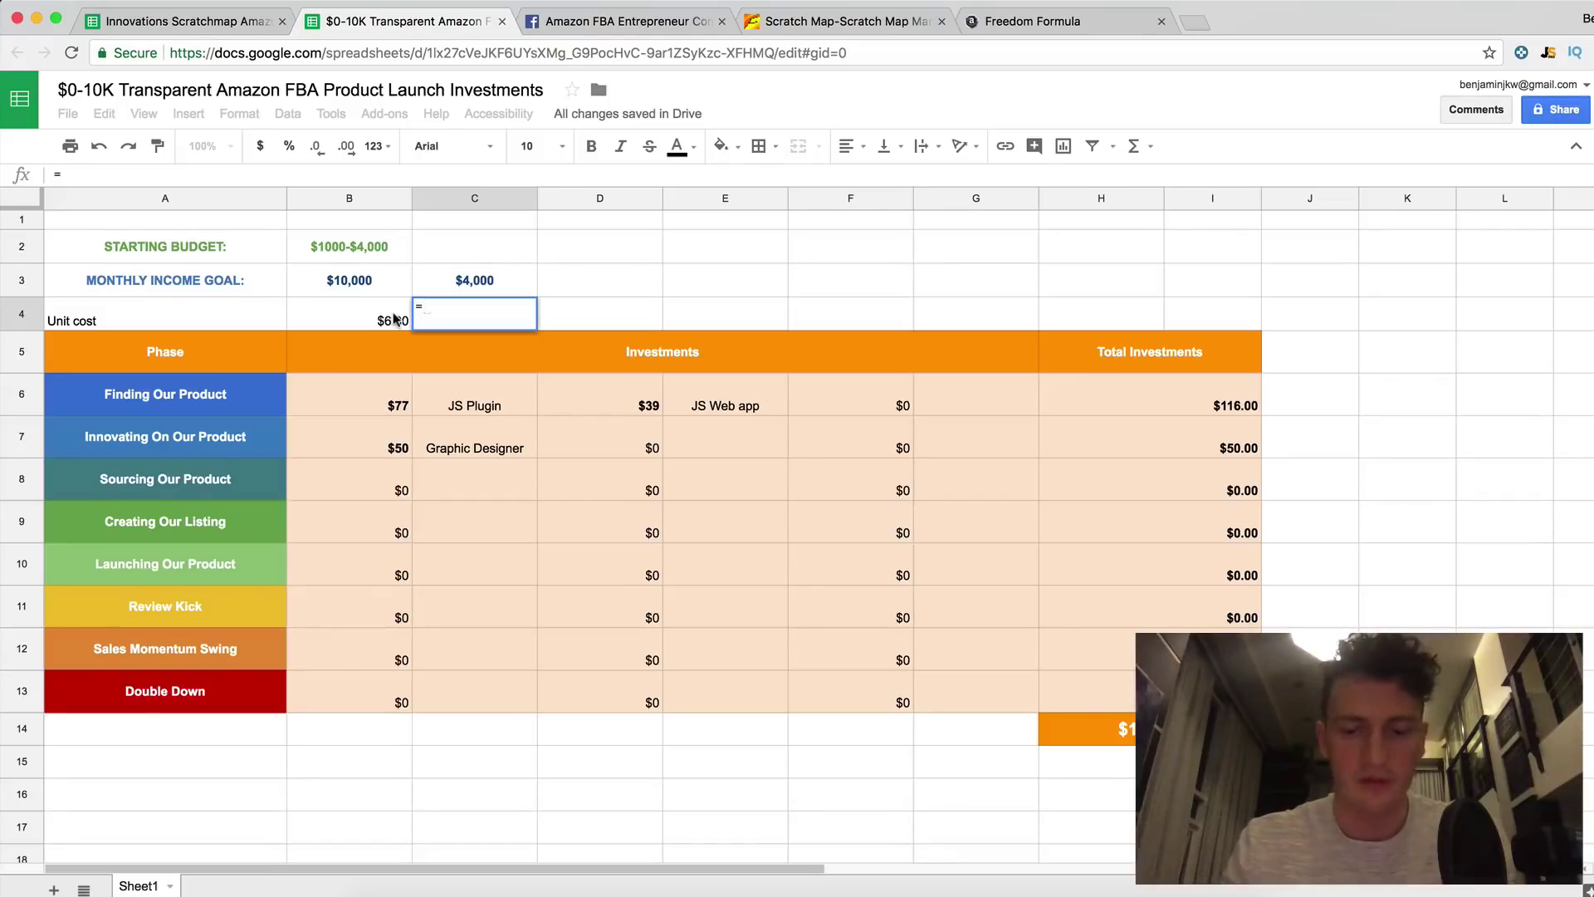
pyautogui.write('4000')
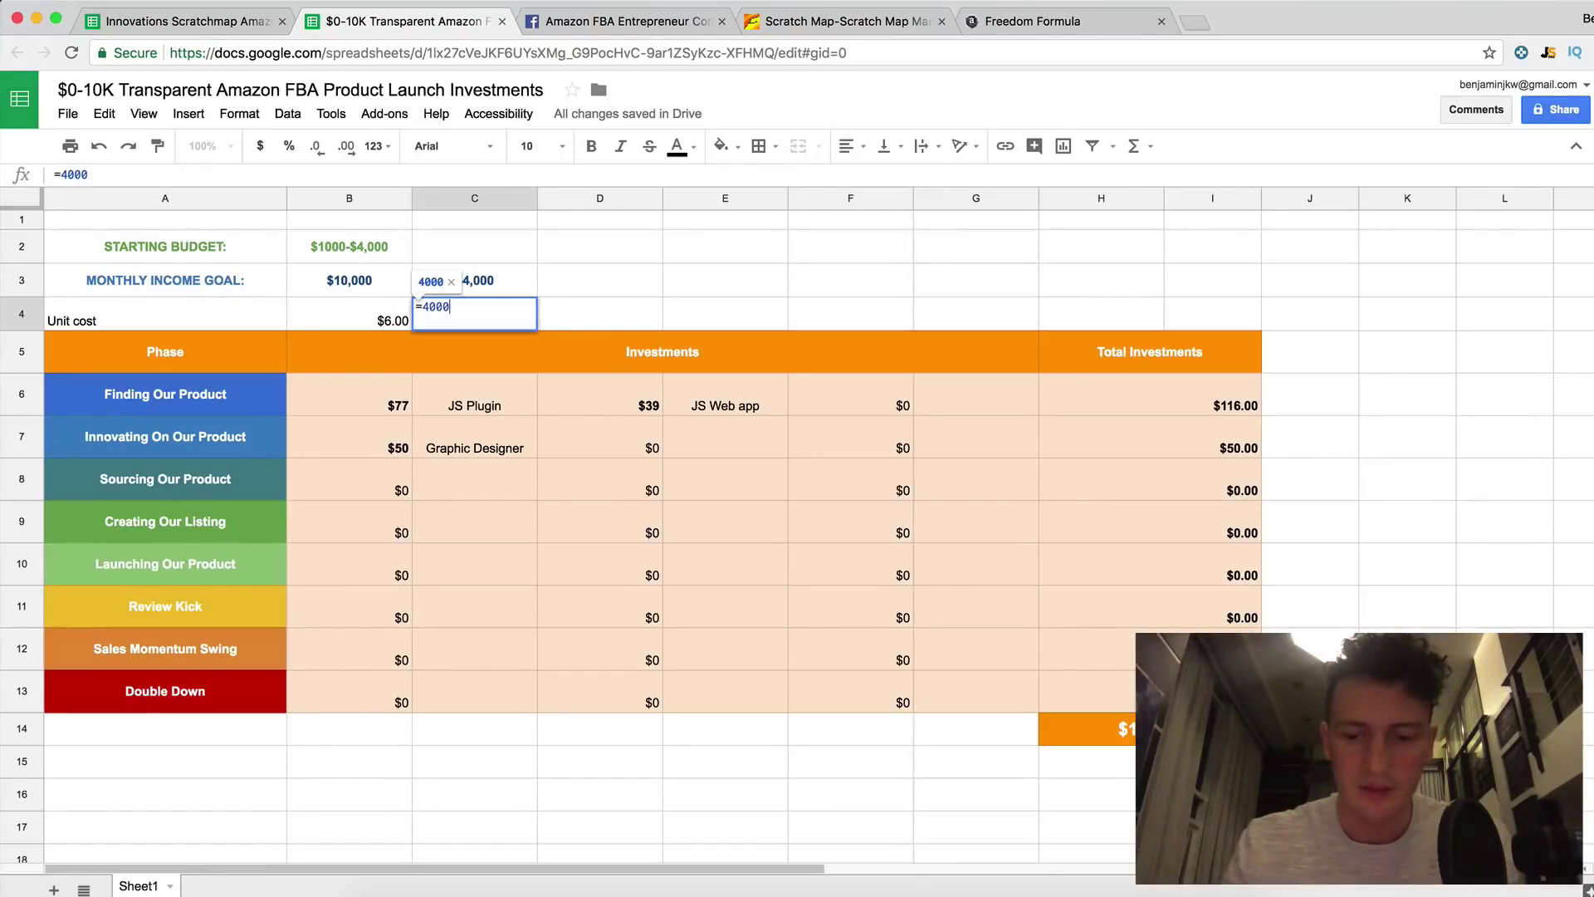
pyautogui.write('/6')
pyautogui.press('Return')
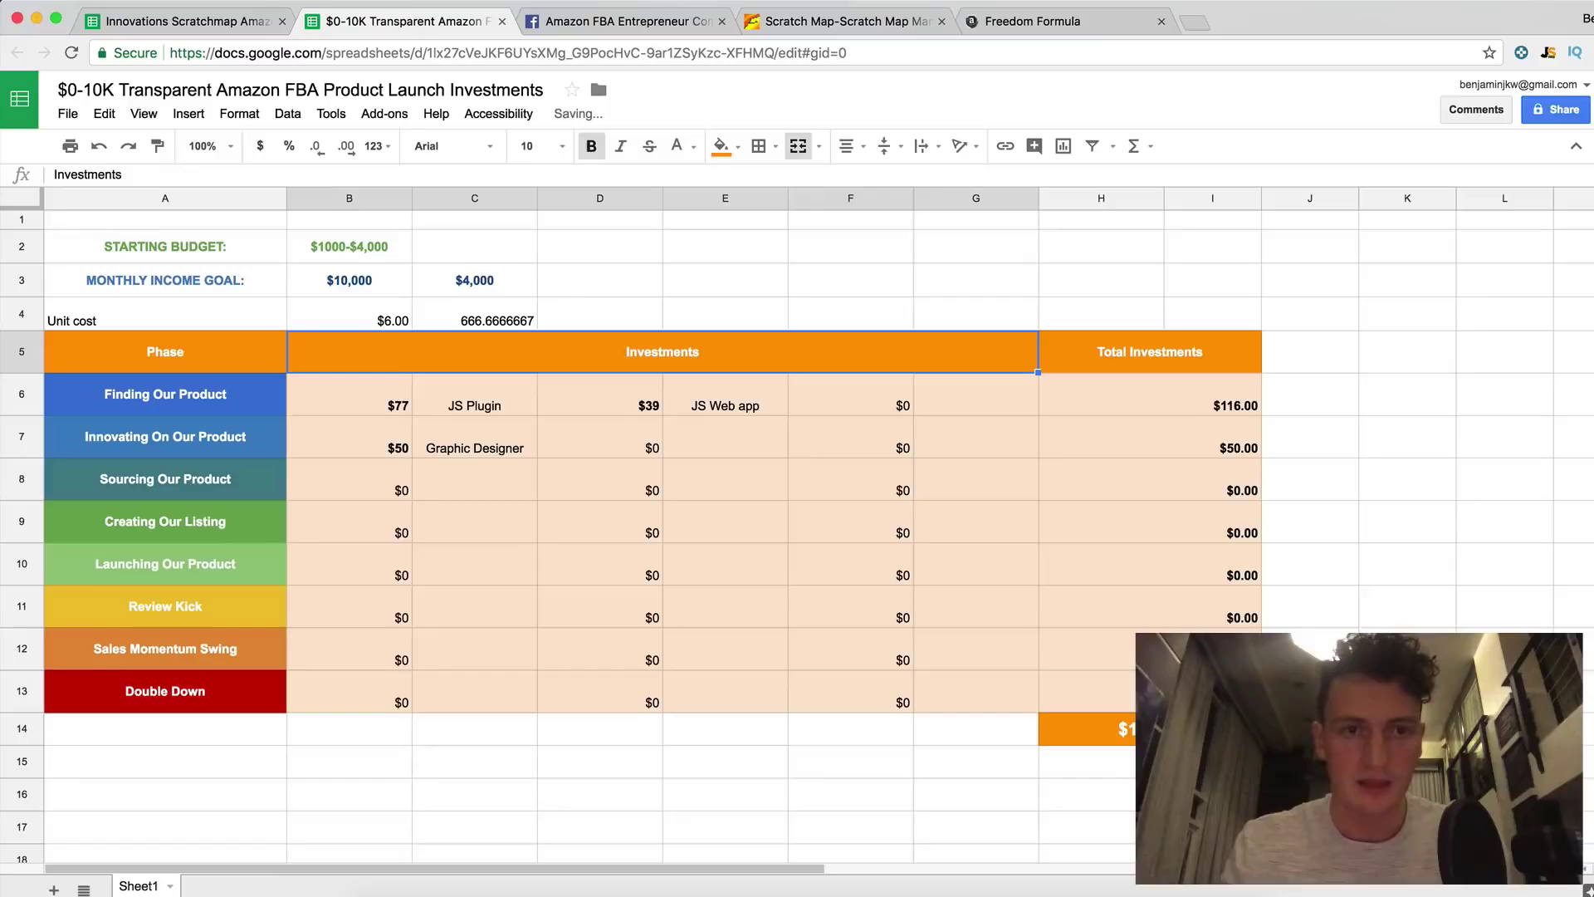
pyautogui.click(551, 316)
pyautogui.click(492, 321)
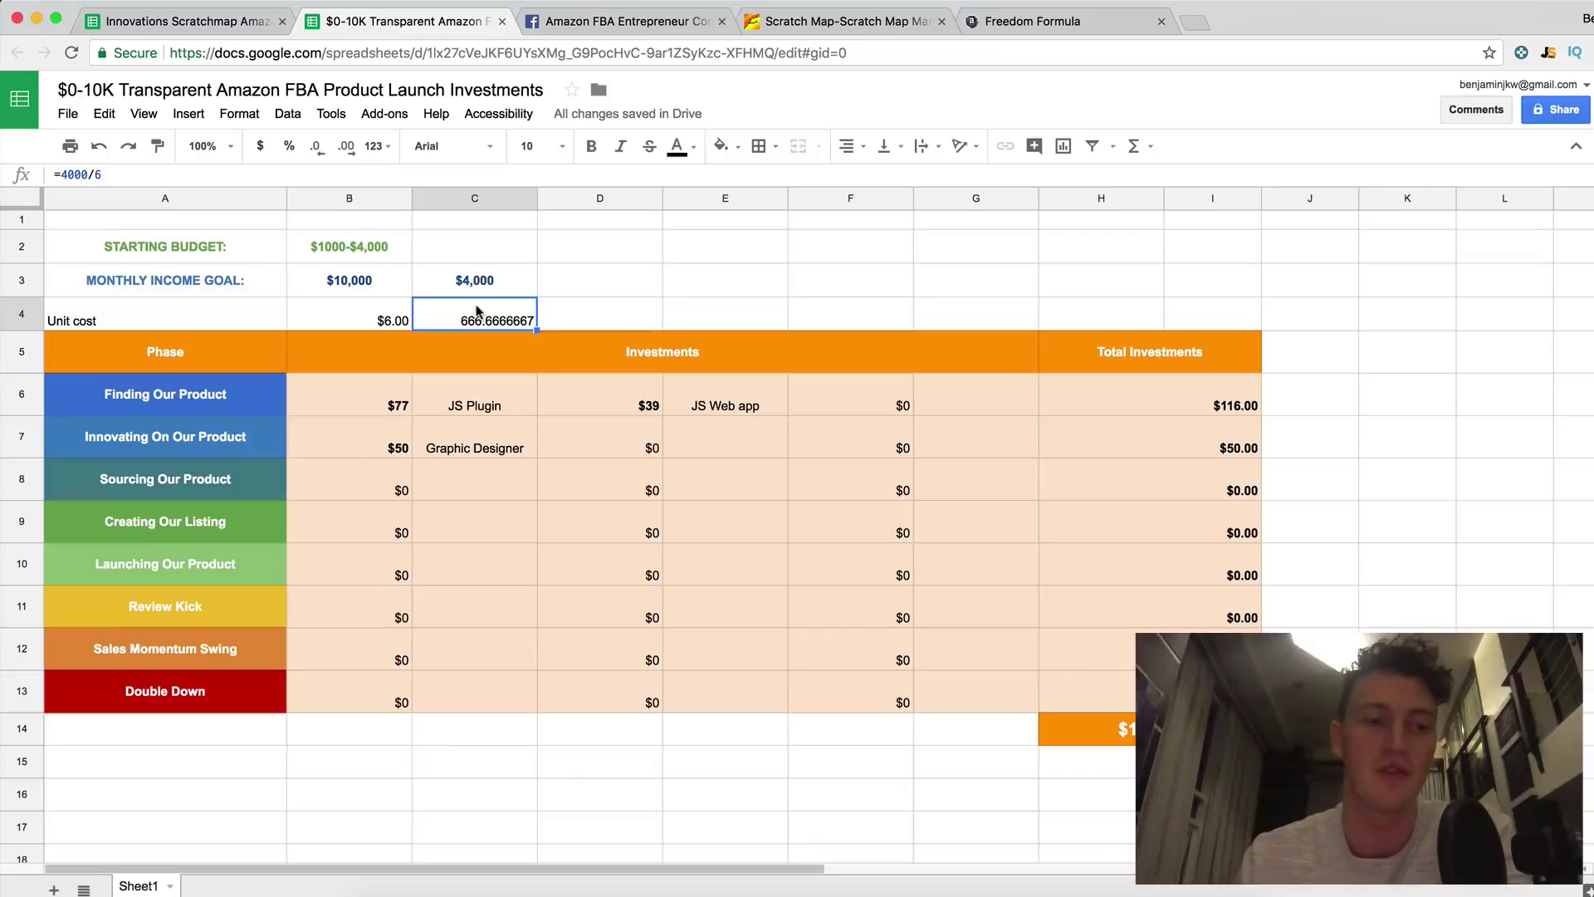
# Step: Review the starting budget in B2 and Launching Our Product phase against C4's unit count
pyautogui.click(221, 566)
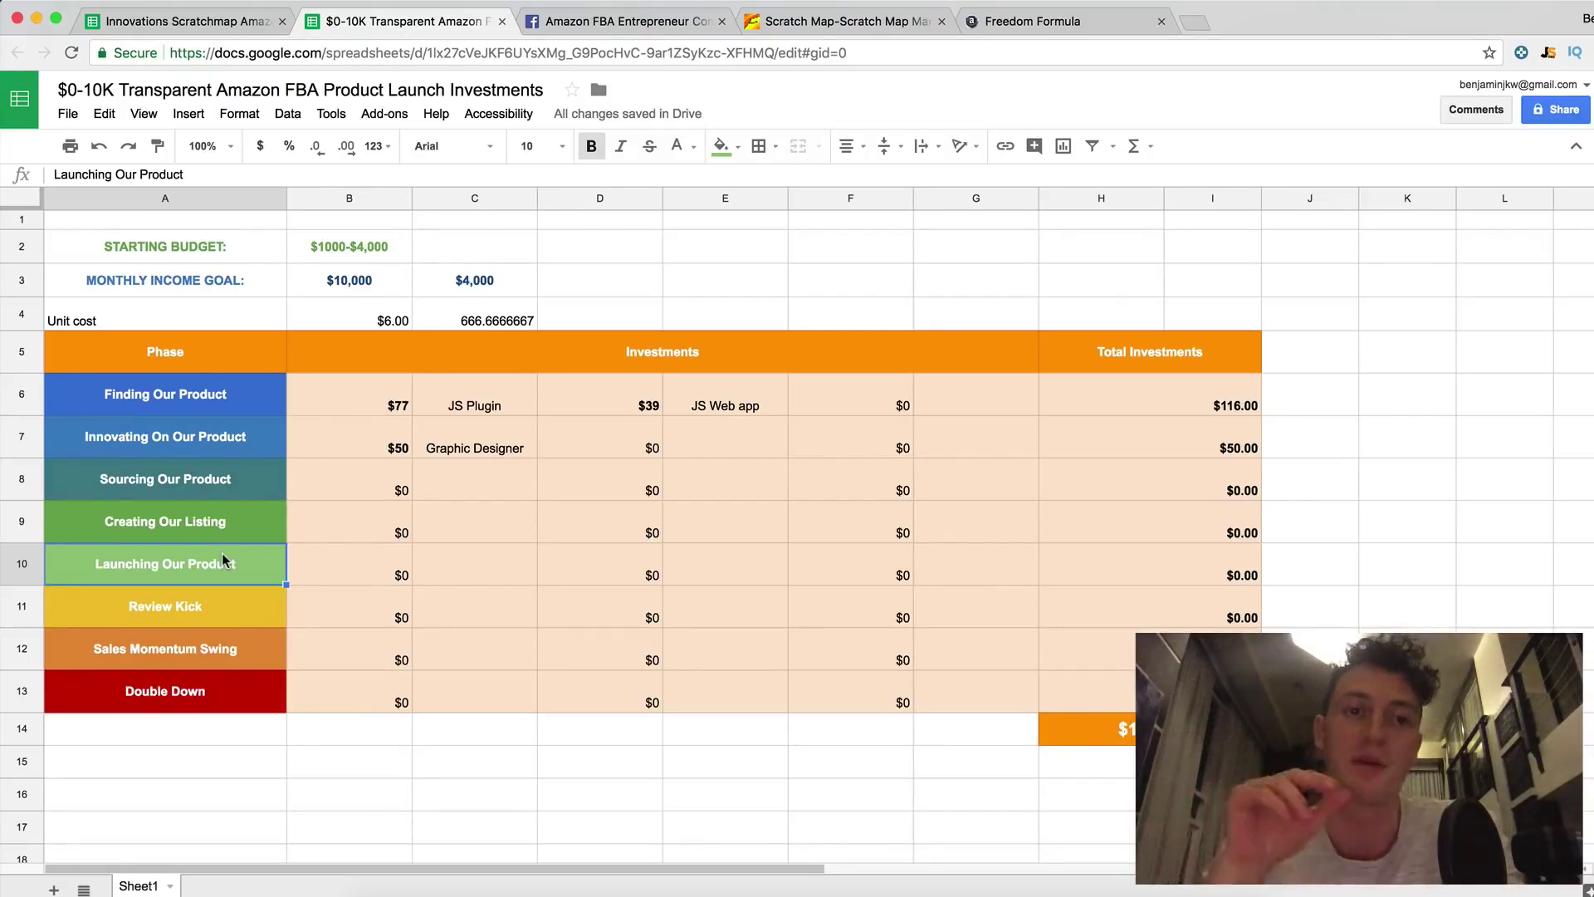
pyautogui.click(493, 313)
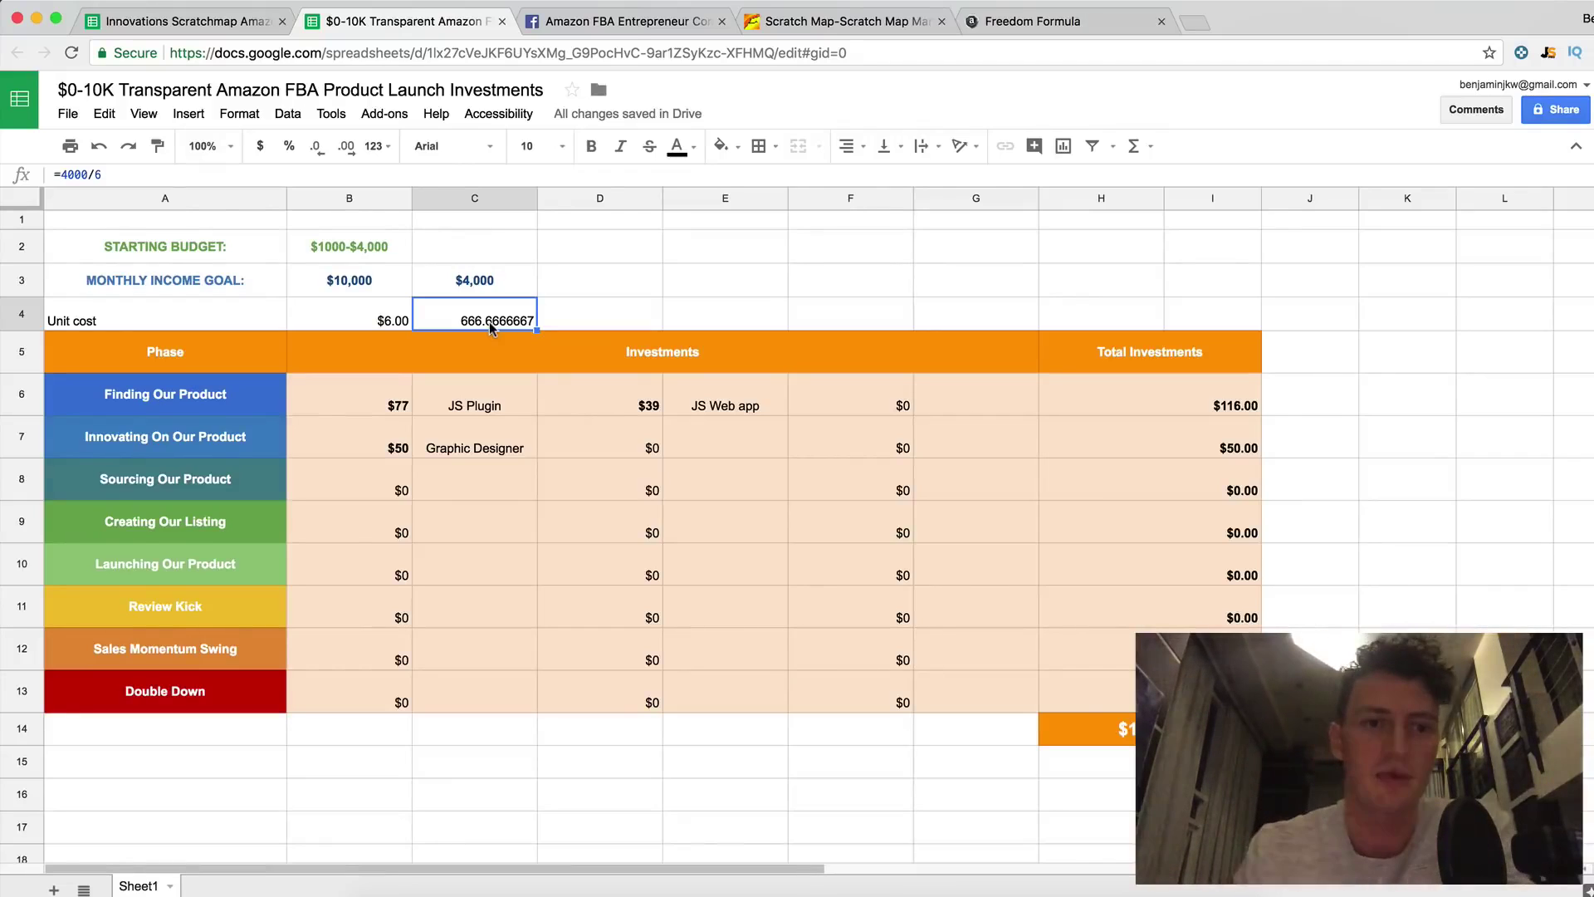
pyautogui.click(373, 246)
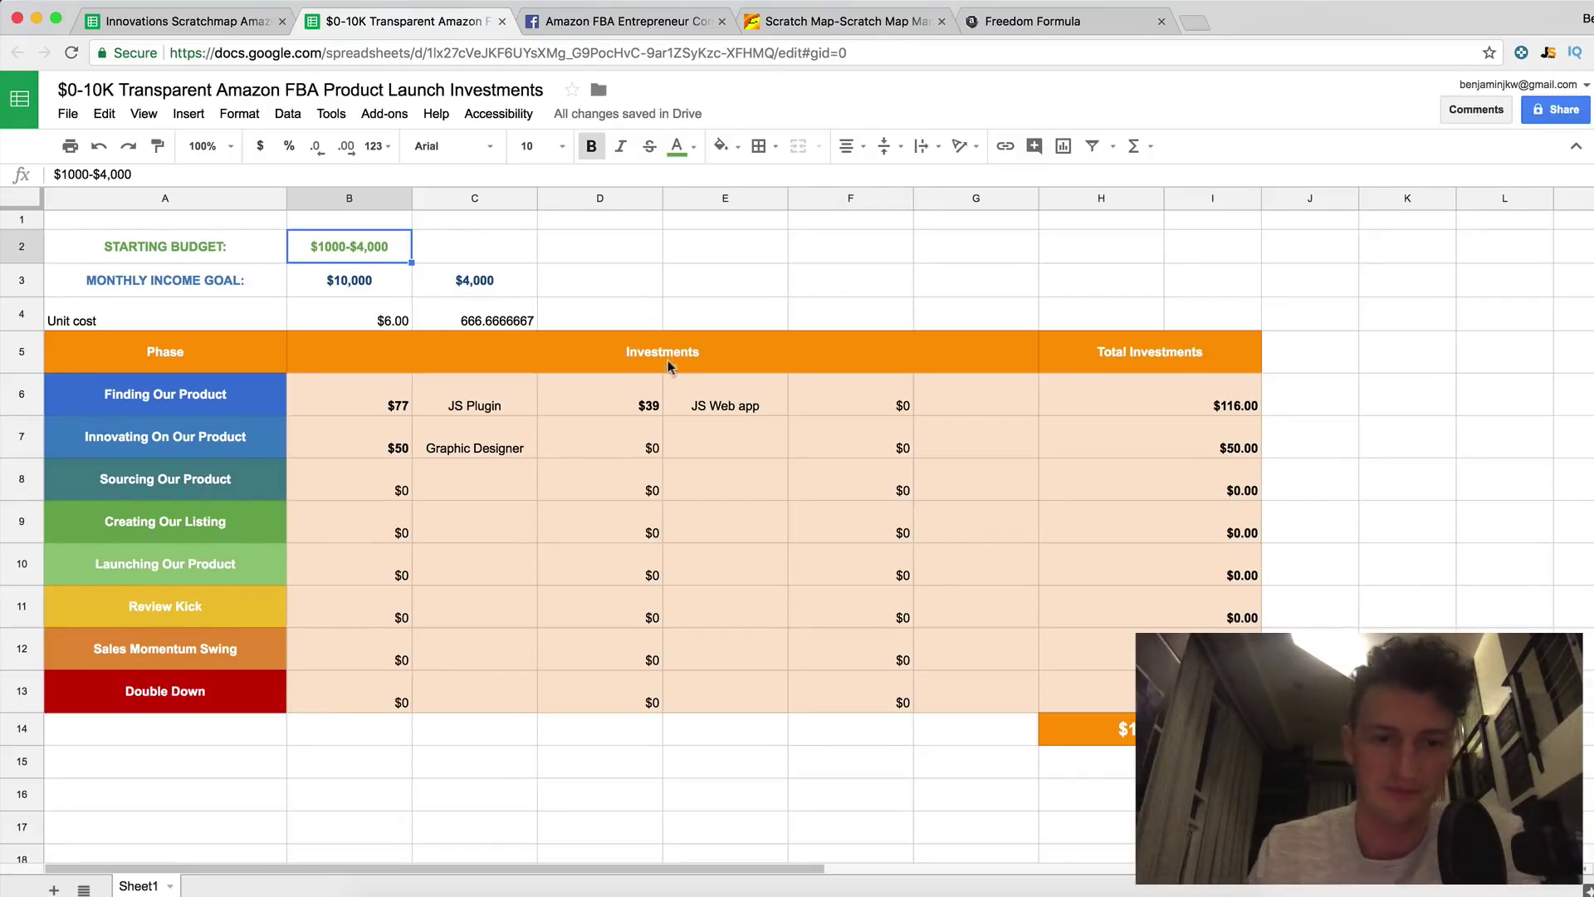
pyautogui.click(515, 284)
pyautogui.click(511, 313)
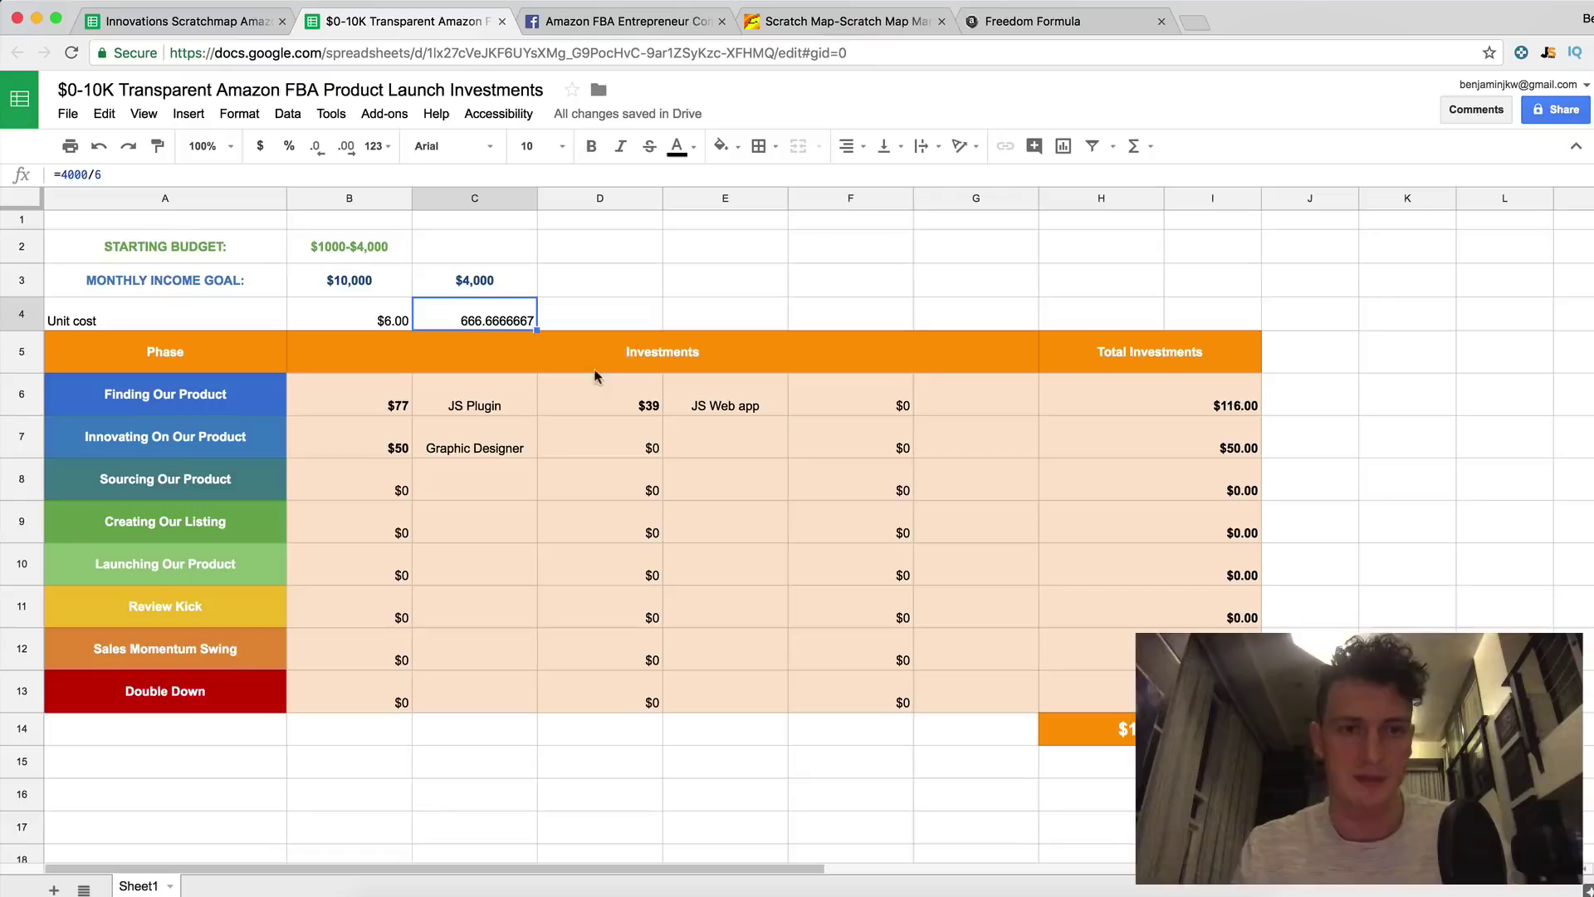
# Step: Change C4's formula to =3000/6 so it shows 500 units, and bold it
pyautogui.doubleClick(473, 320)
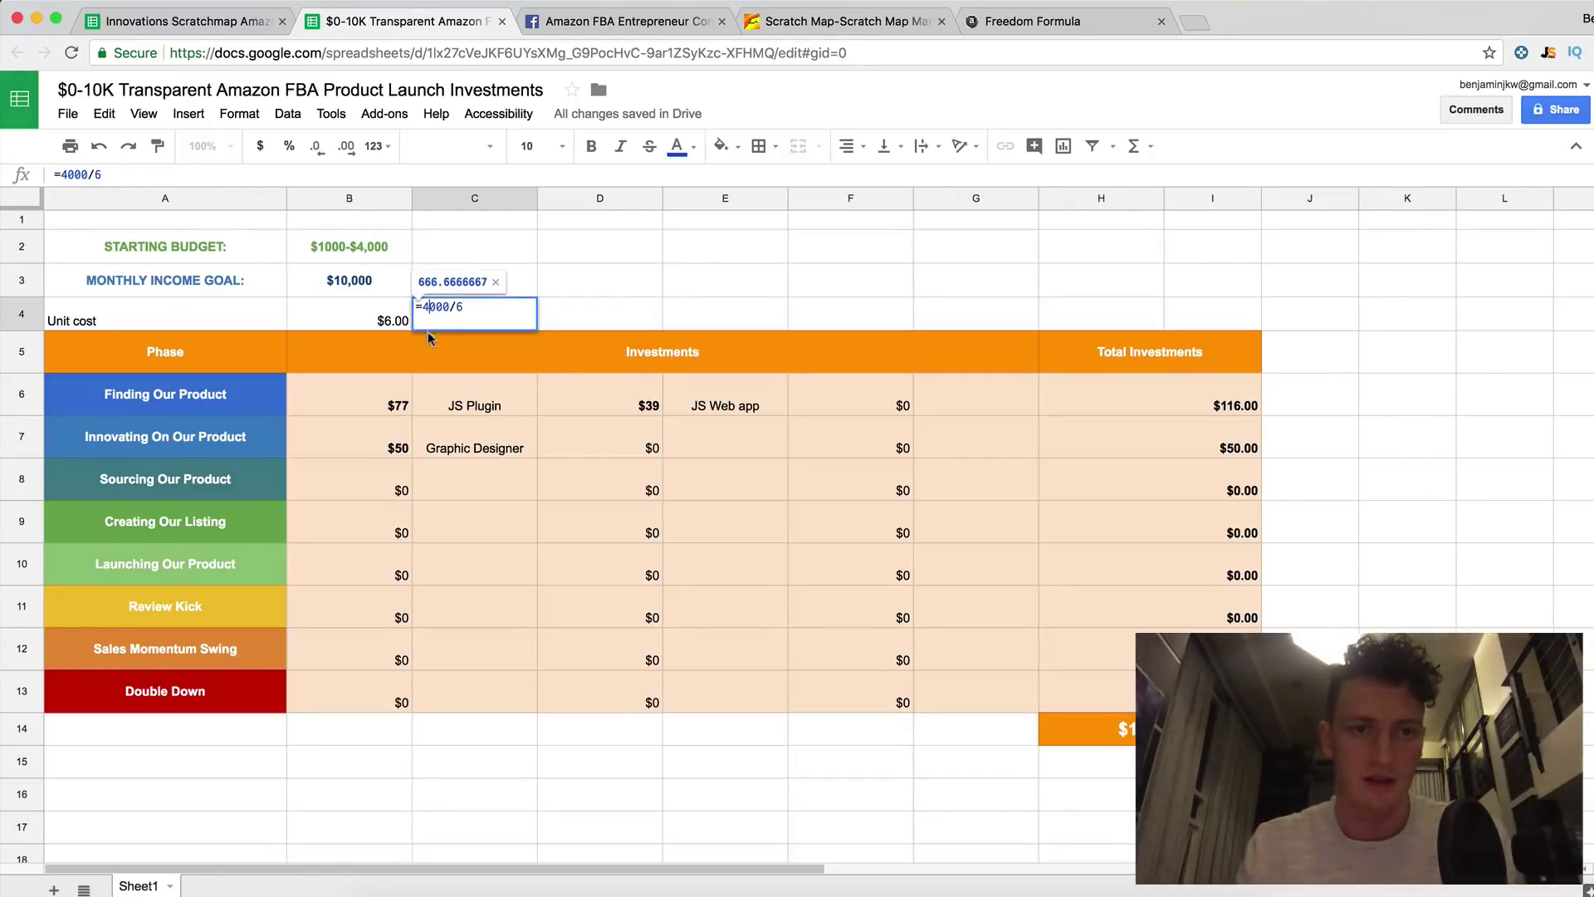
pyautogui.press('BackSpace')
pyautogui.write('8')
pyautogui.press('Return')
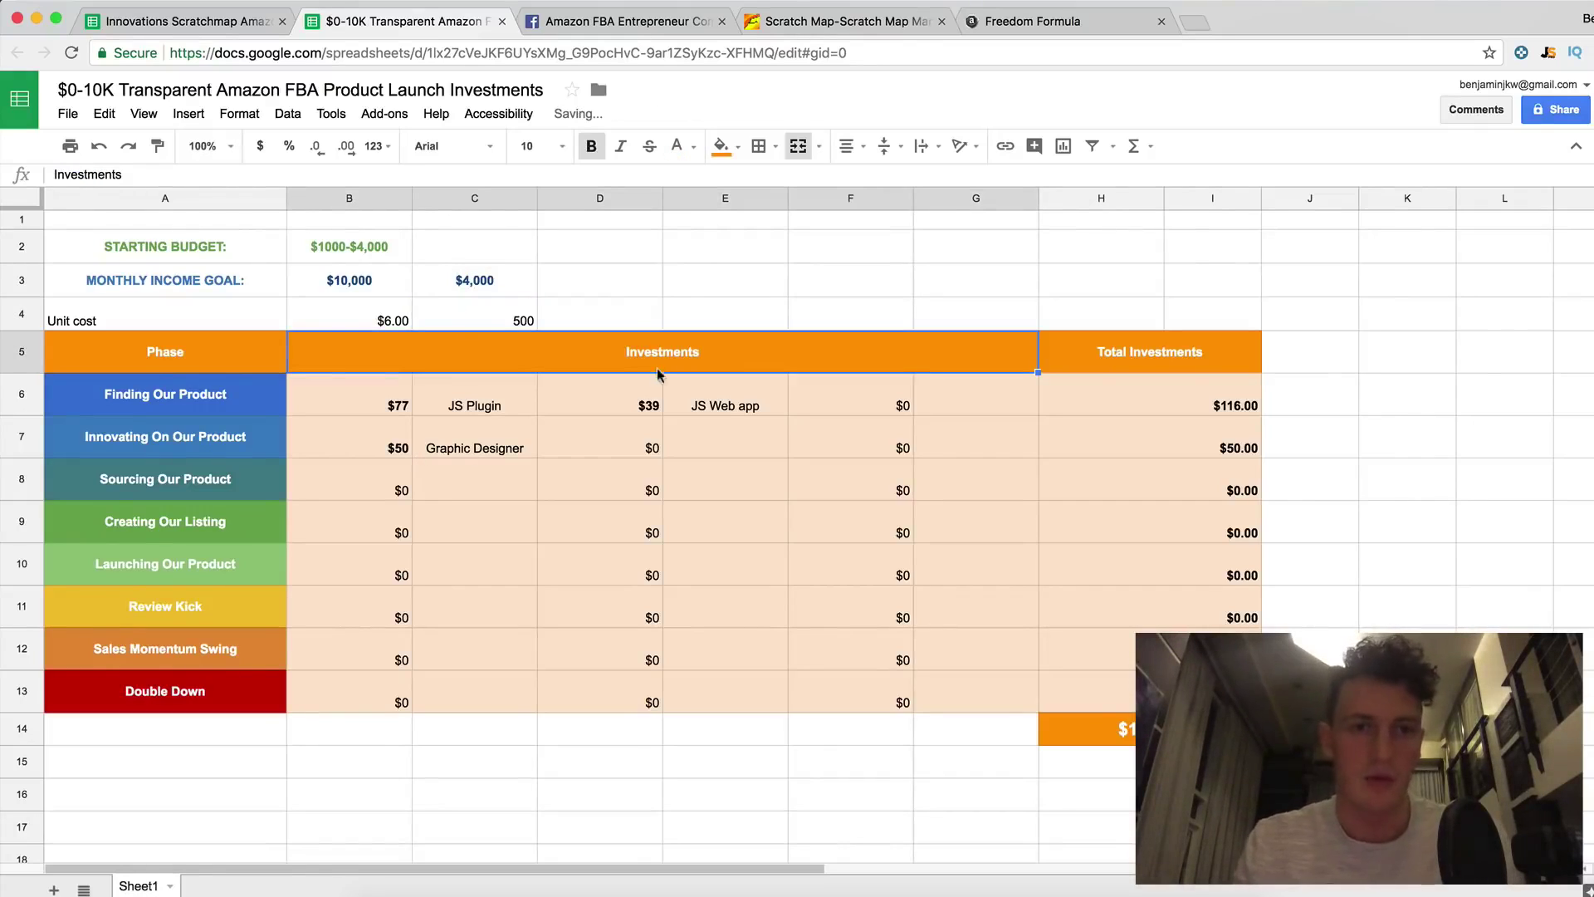
pyautogui.click(473, 327)
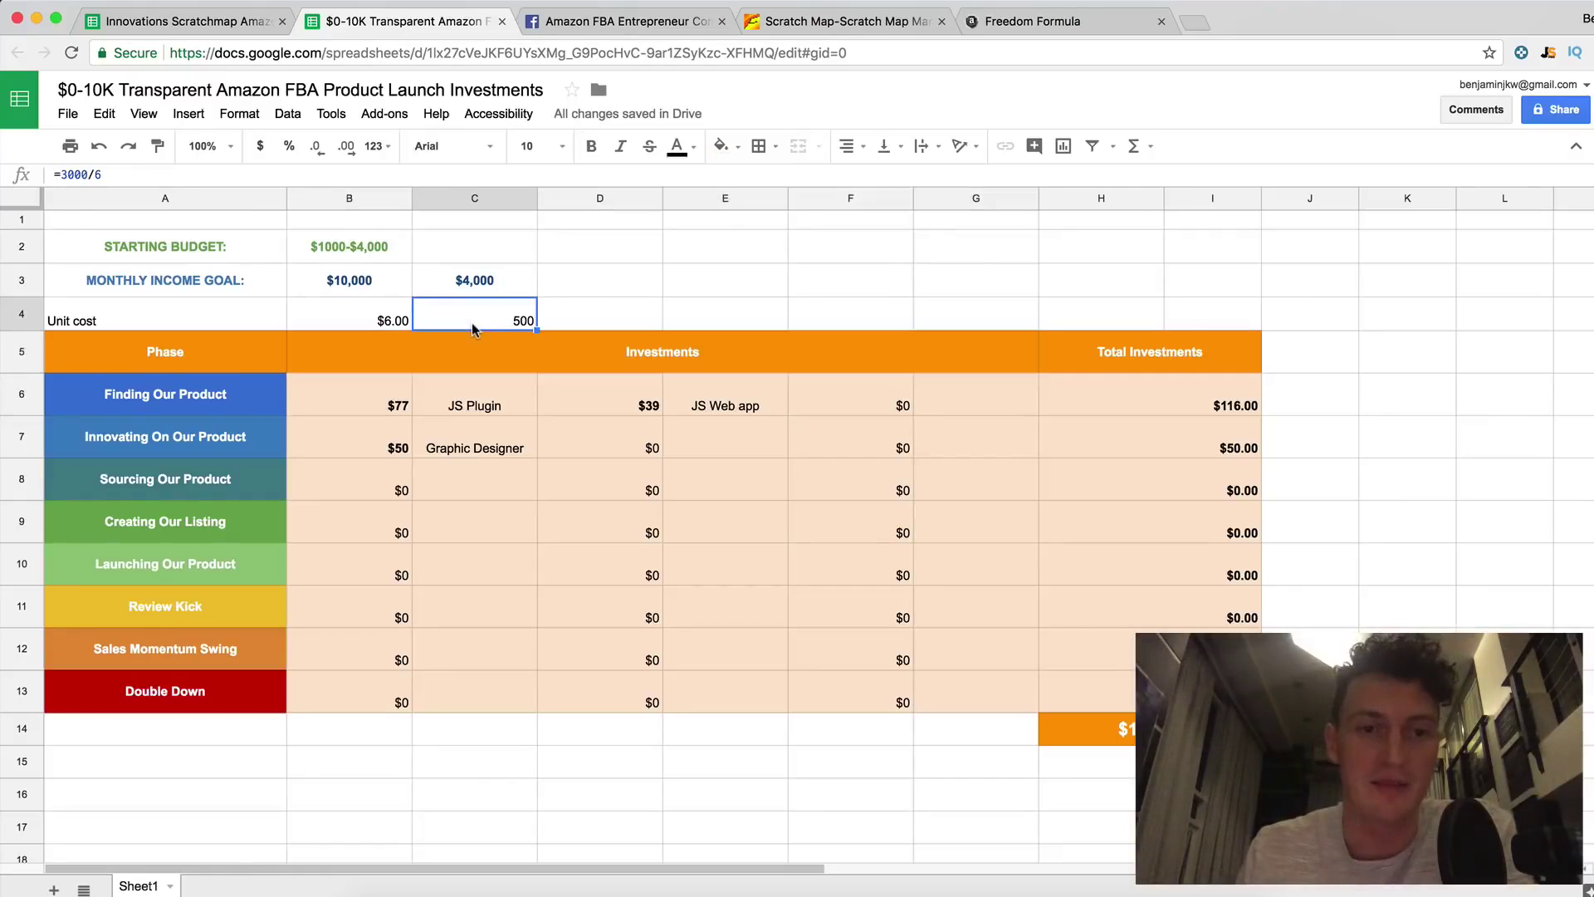
pyautogui.press('super+b')
pyautogui.click(591, 320)
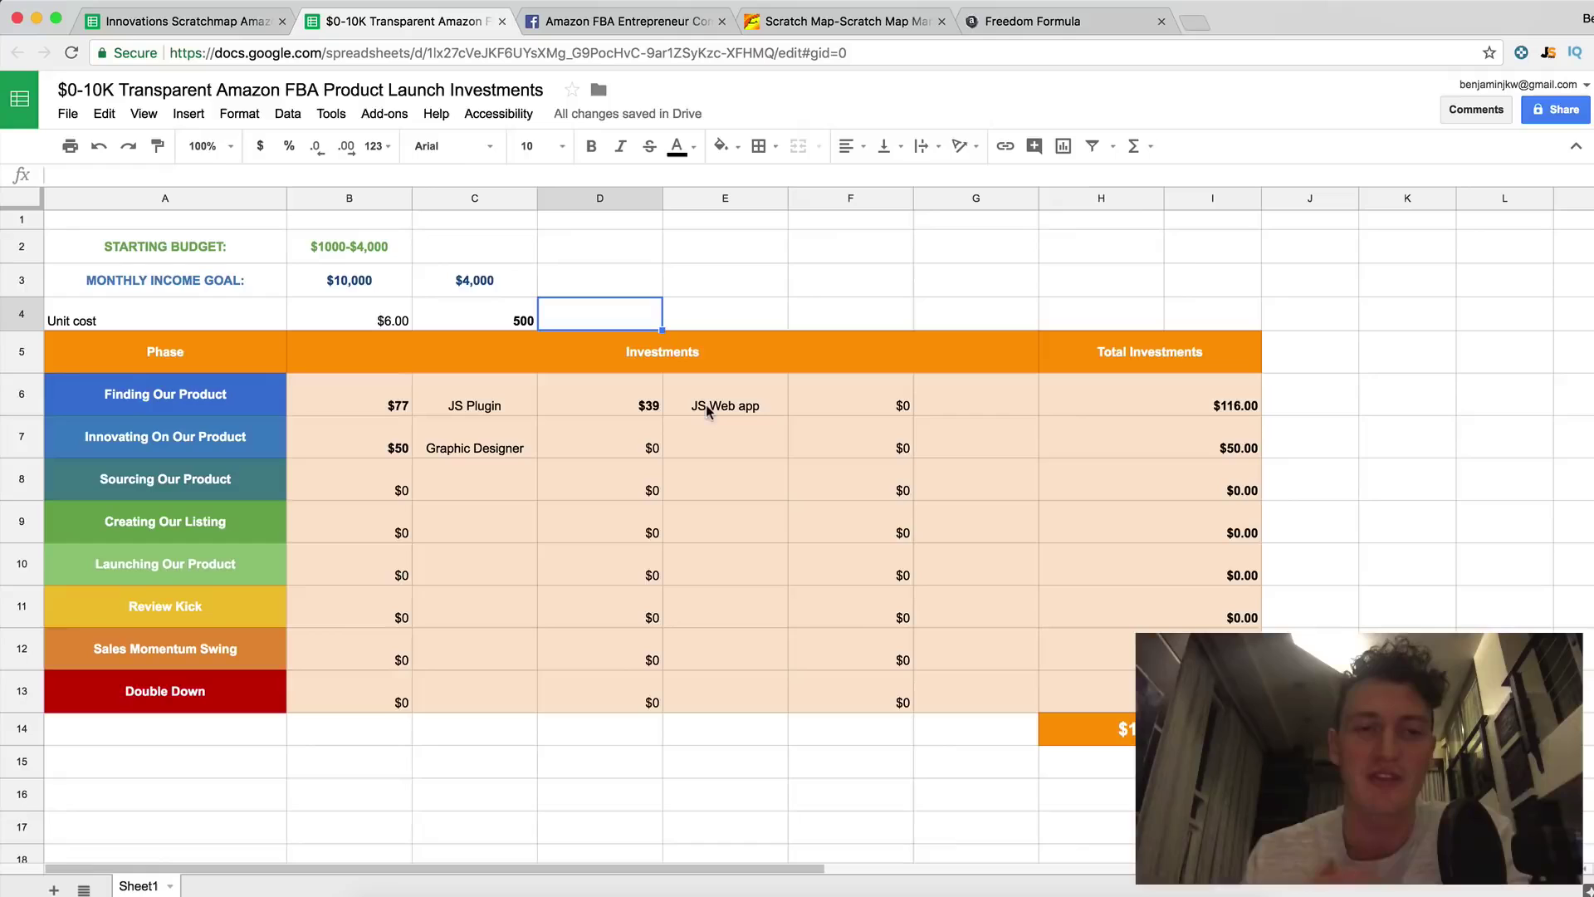
pyautogui.click(390, 253)
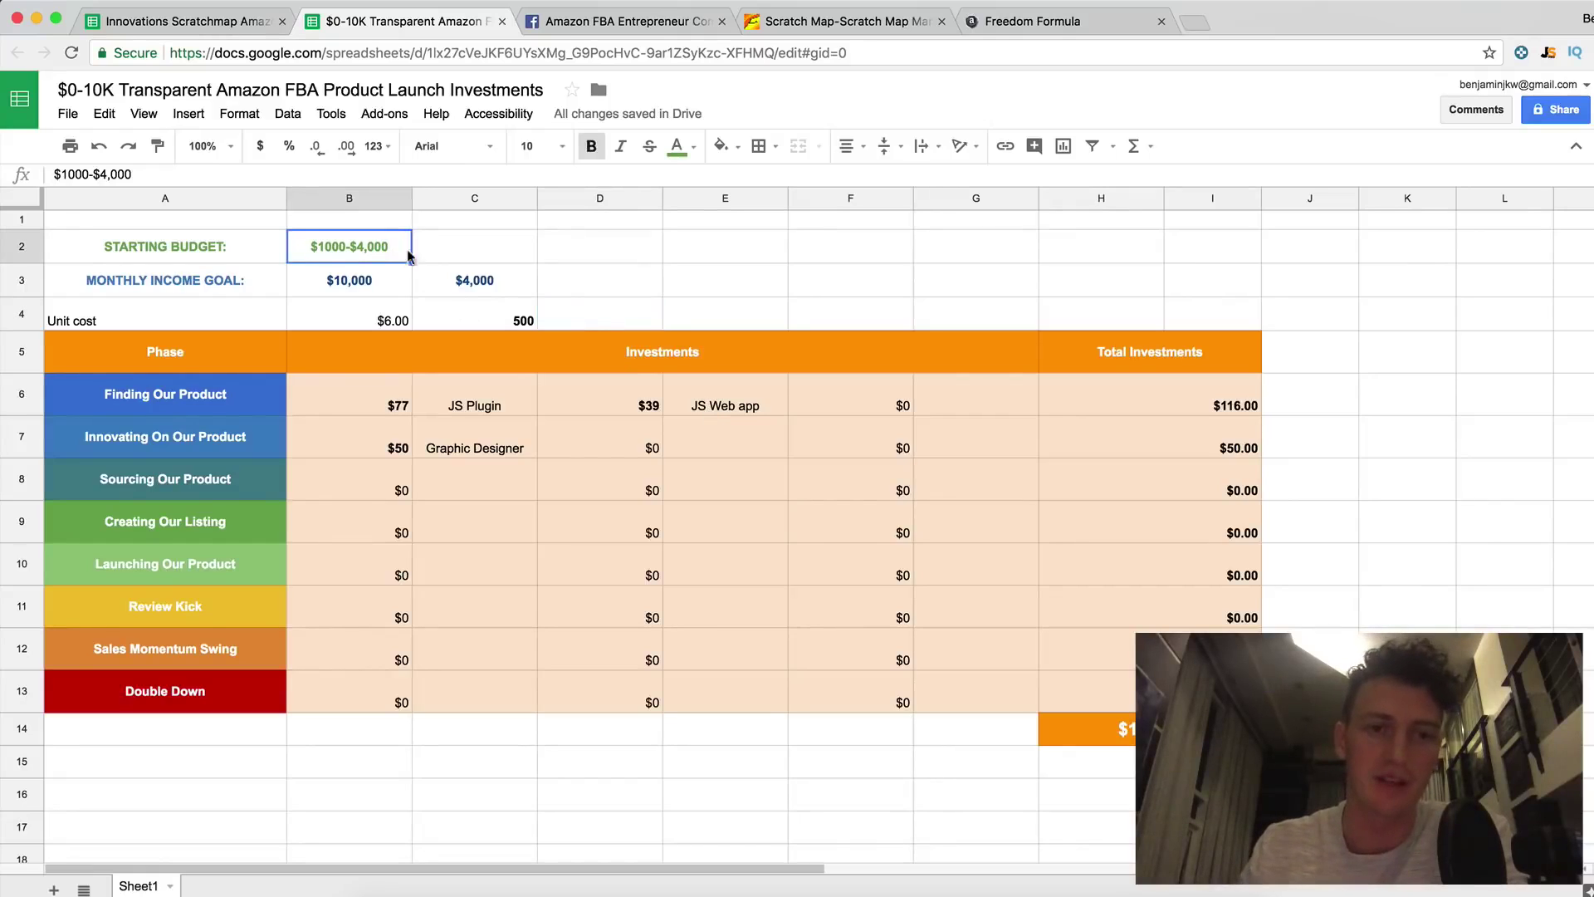
pyautogui.click(532, 322)
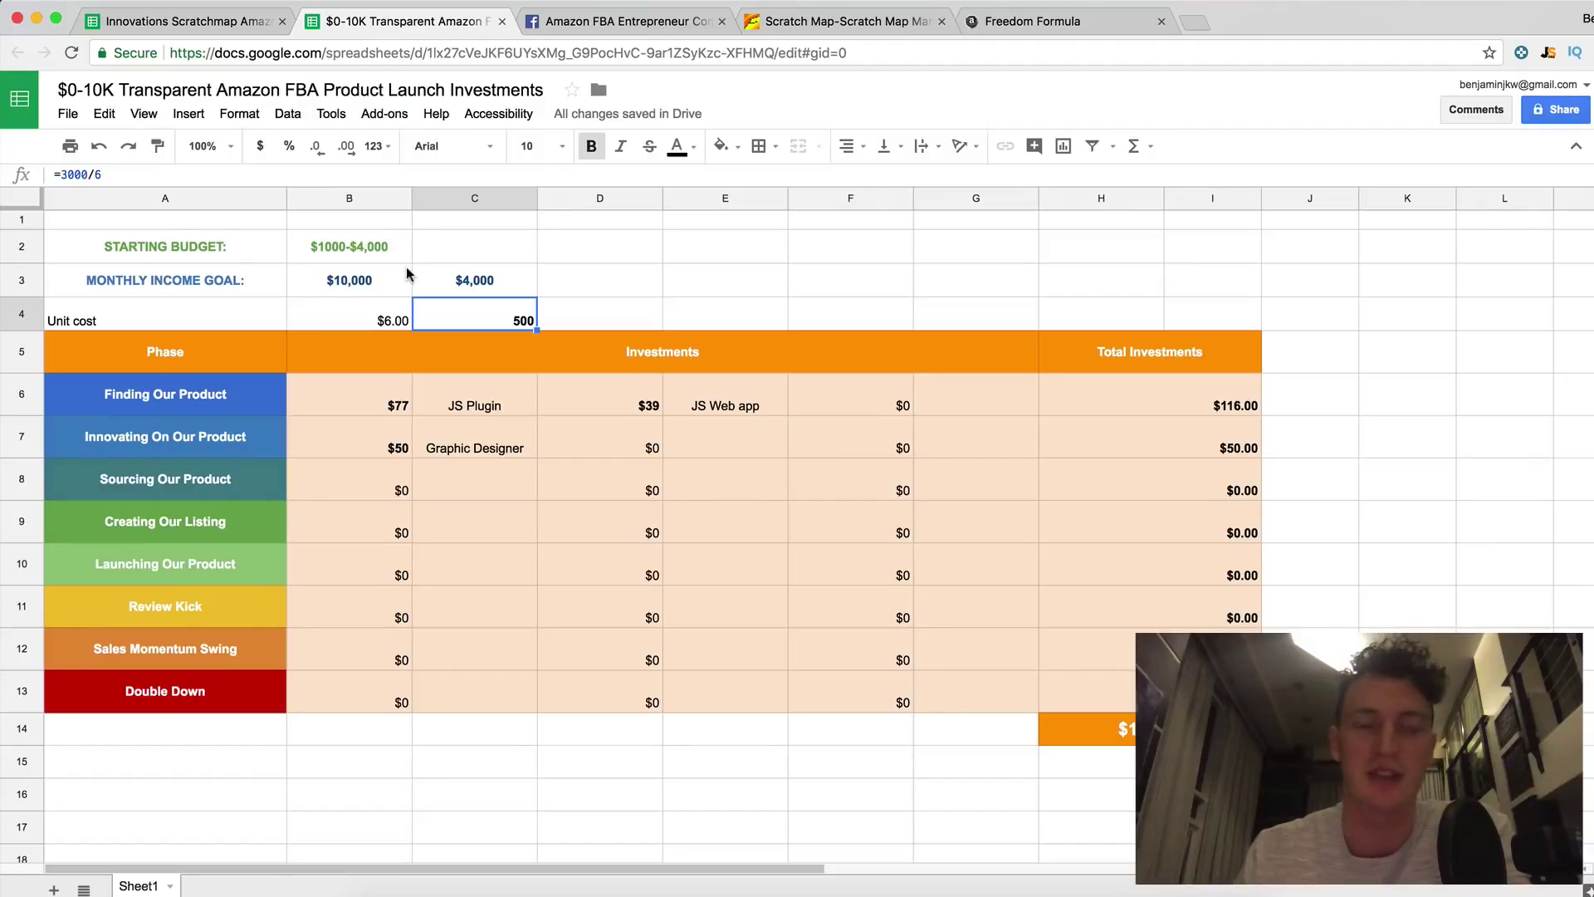
pyautogui.click(597, 280)
pyautogui.click(525, 313)
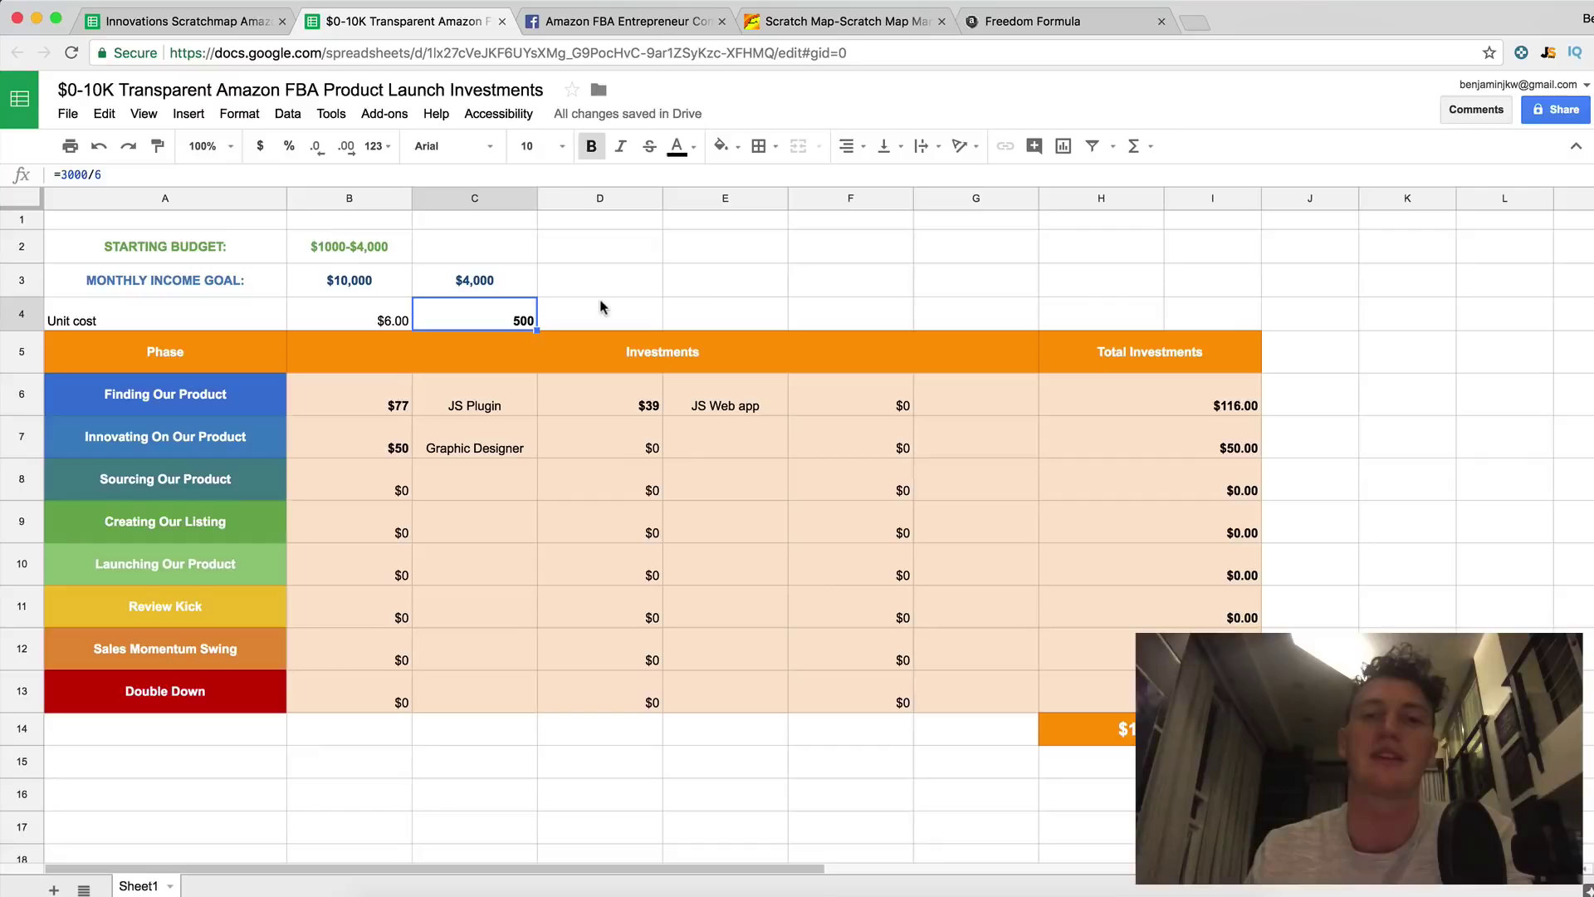
# Step: Scroll through the first page of Alibaba scratch map supplier listings to its end
pyautogui.click(876, 24)
pyautogui.scroll(-4, 829, 371)
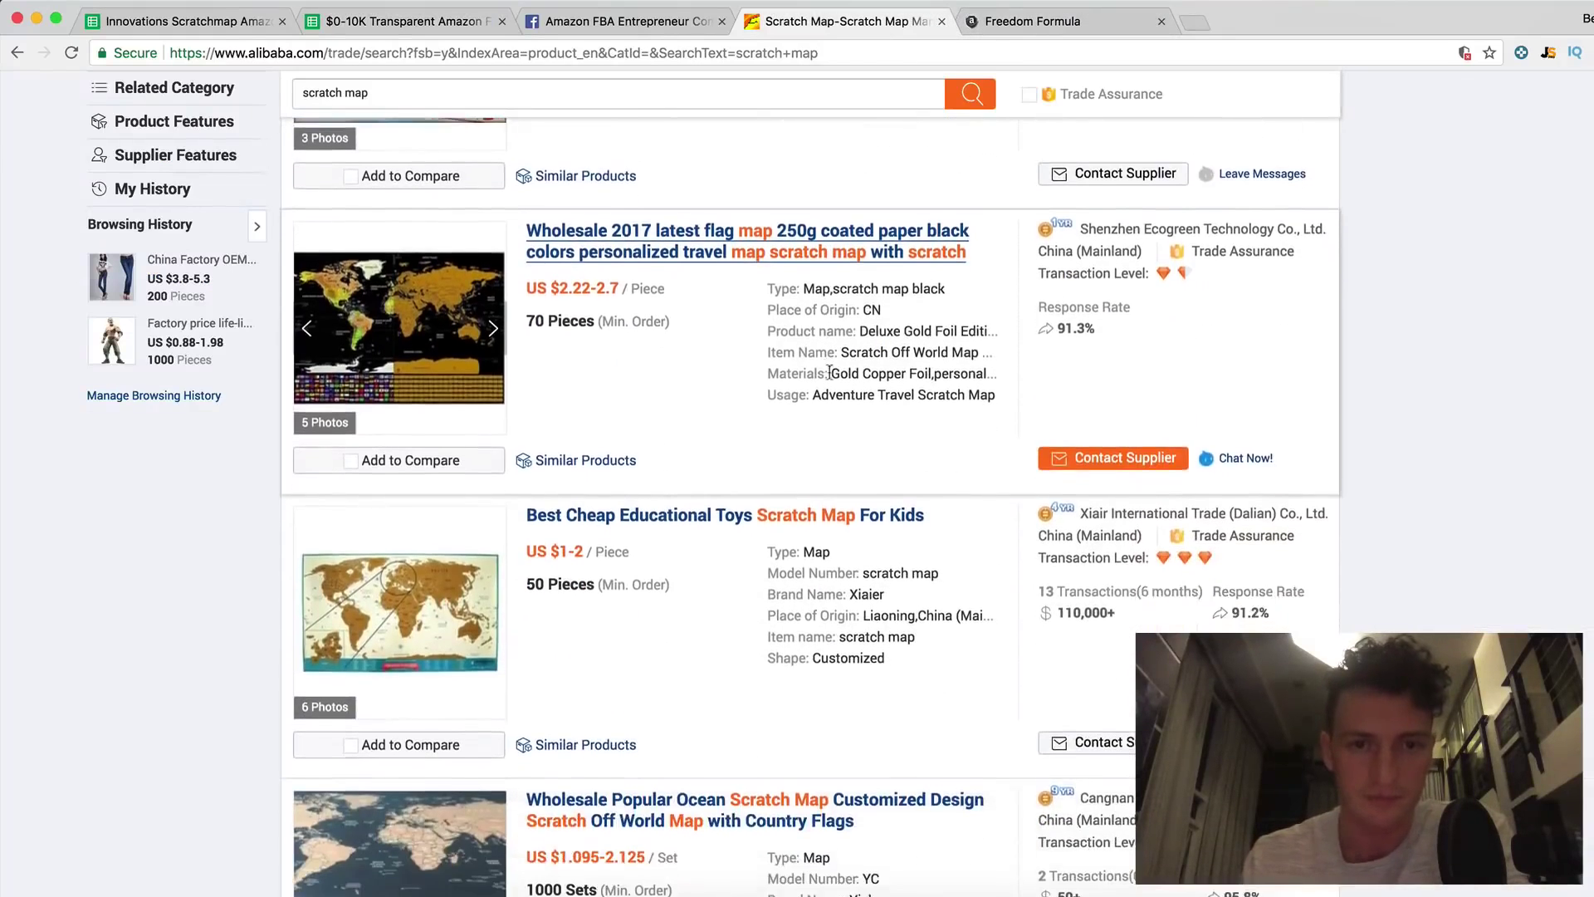
pyautogui.scroll(-4, 678, 316)
pyautogui.scroll(1, 677, 316)
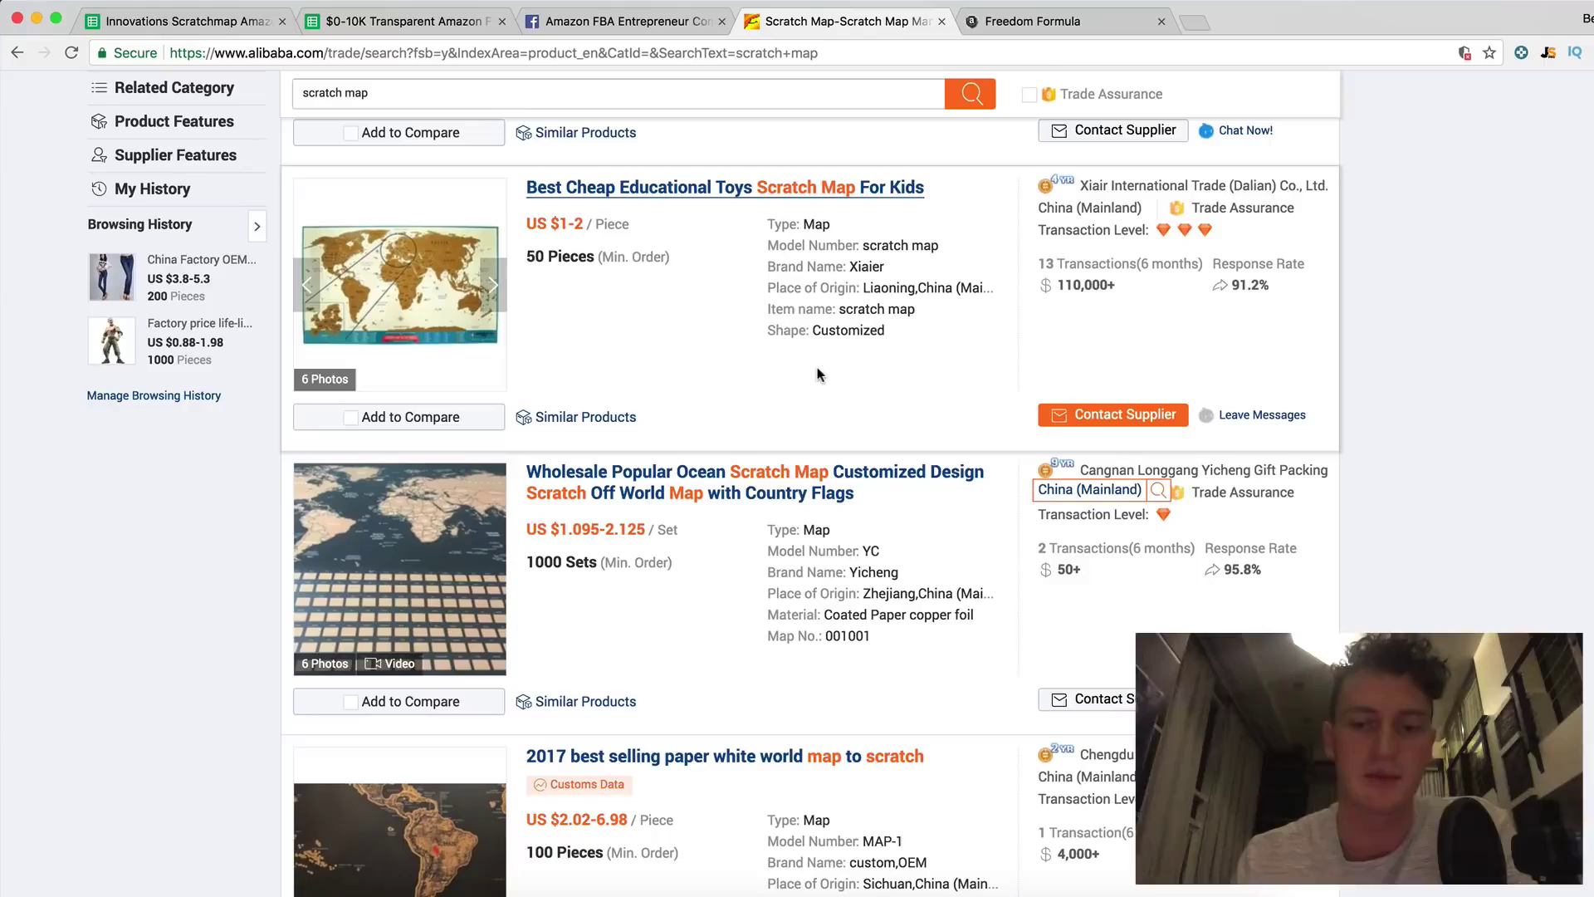
pyautogui.scroll(12, 819, 374)
pyautogui.scroll(20, 818, 368)
pyautogui.scroll(20, 818, 370)
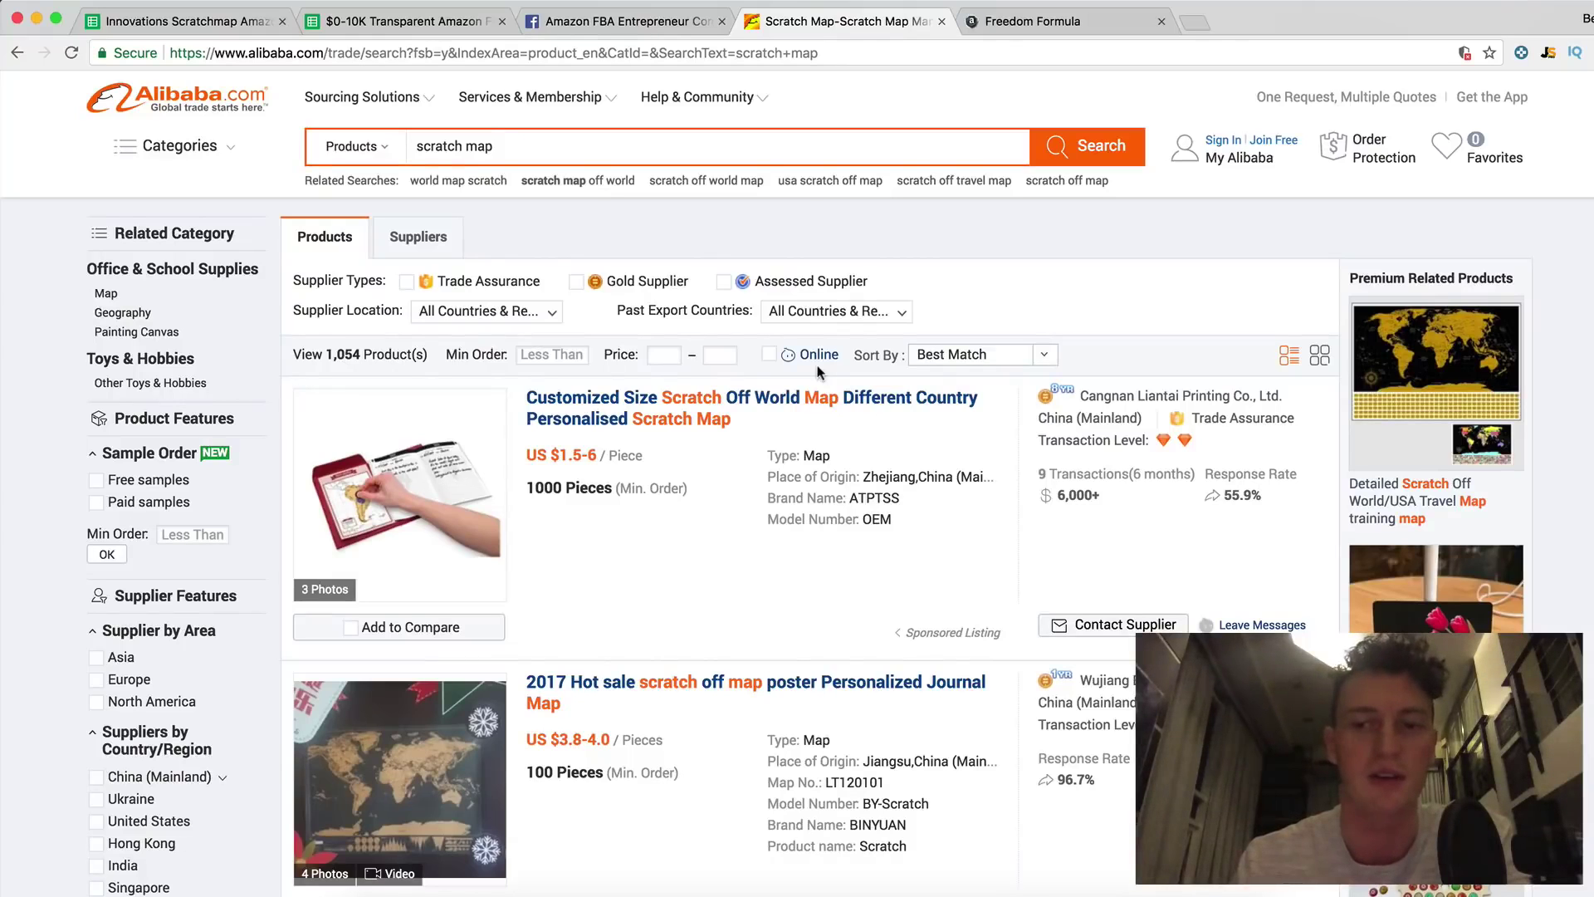
pyautogui.scroll(-15, 818, 371)
pyautogui.scroll(-4, 818, 365)
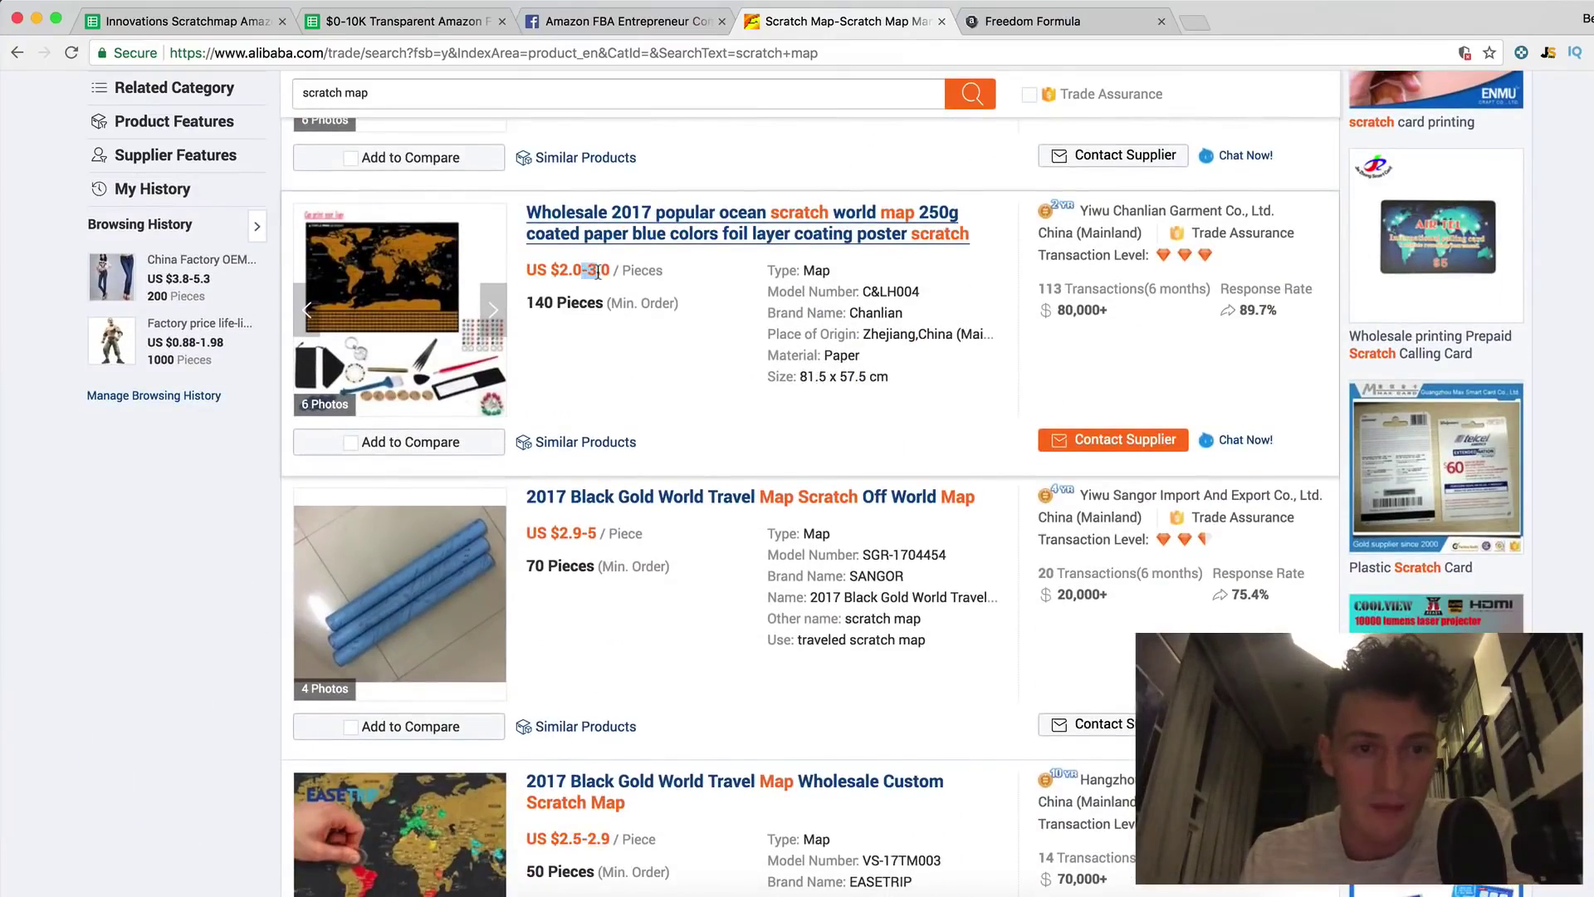
pyautogui.scroll(-1, 598, 272)
pyautogui.scroll(-19, 598, 276)
pyautogui.scroll(-16, 599, 279)
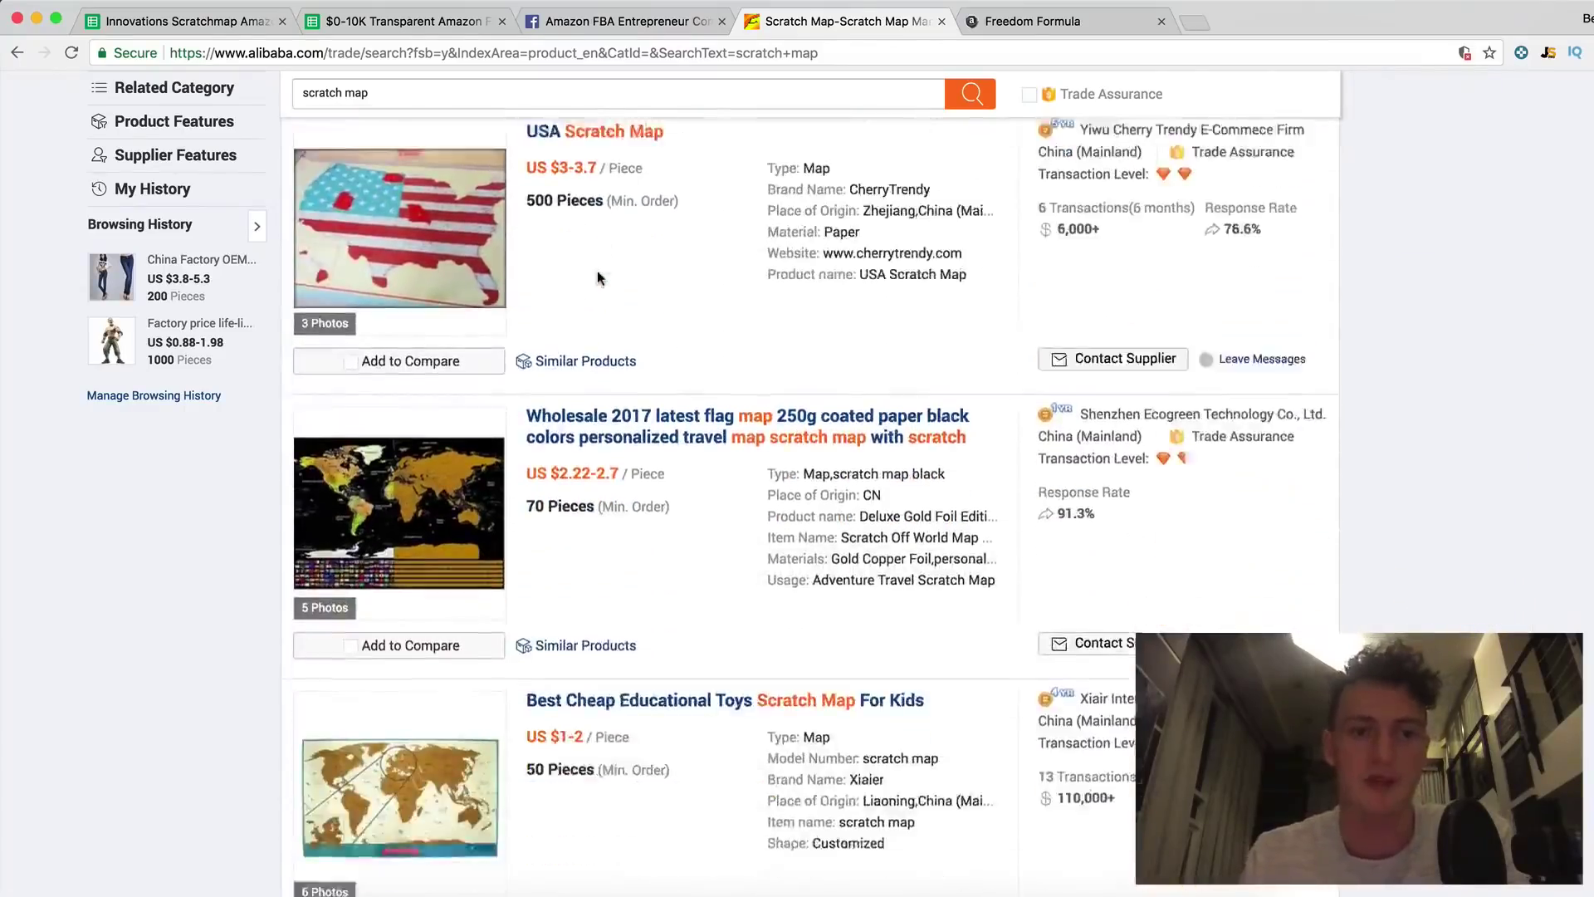
pyautogui.scroll(-20, 598, 274)
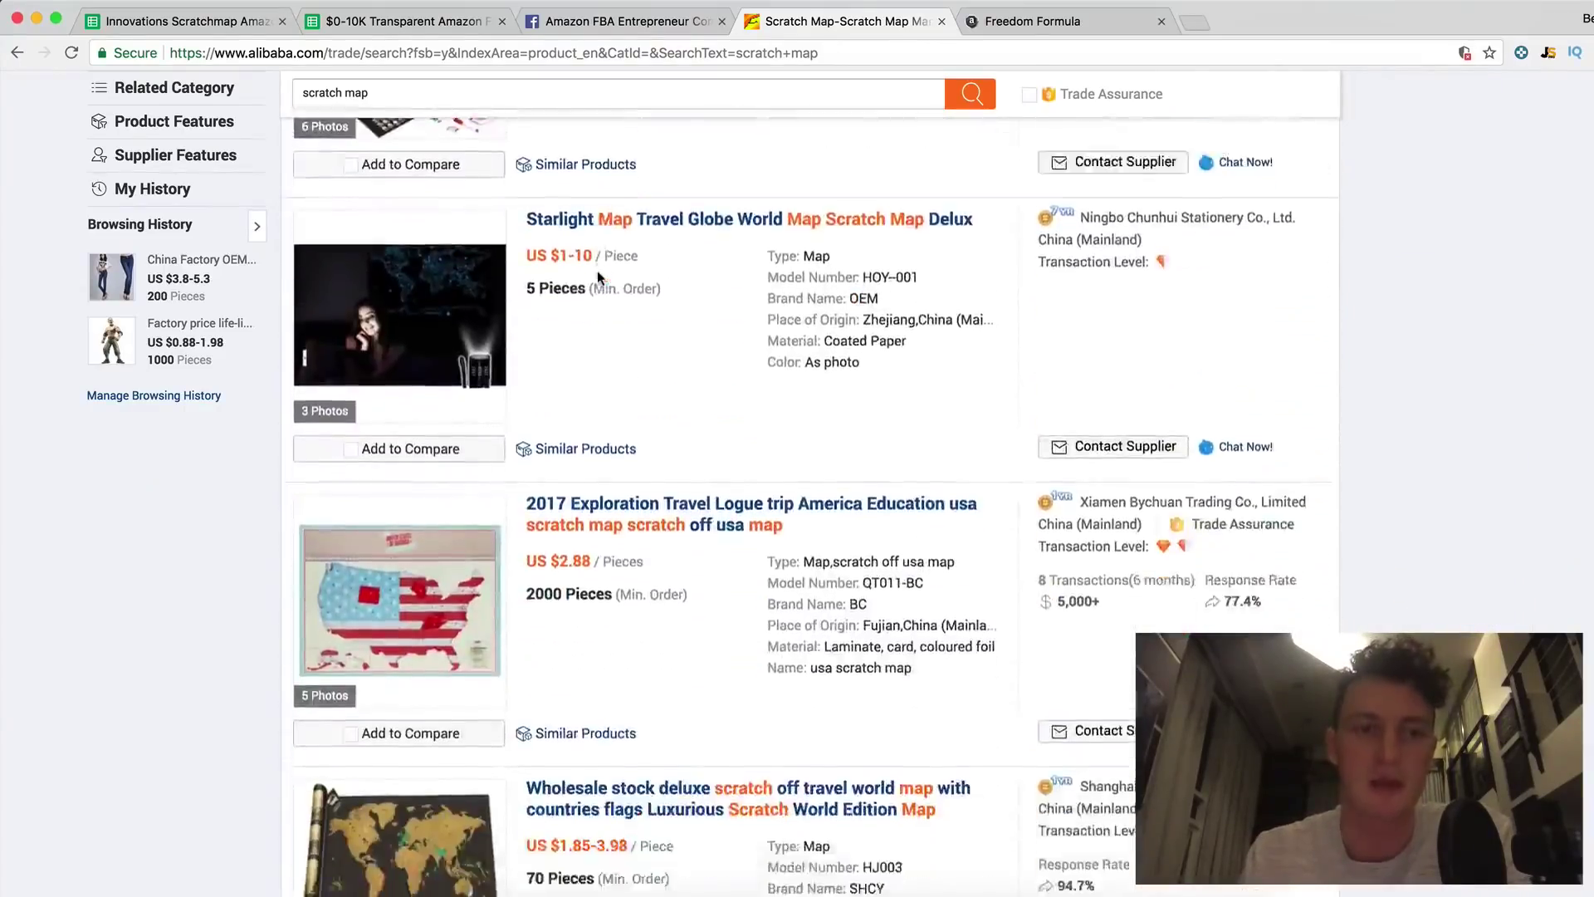
pyautogui.scroll(-18, 598, 277)
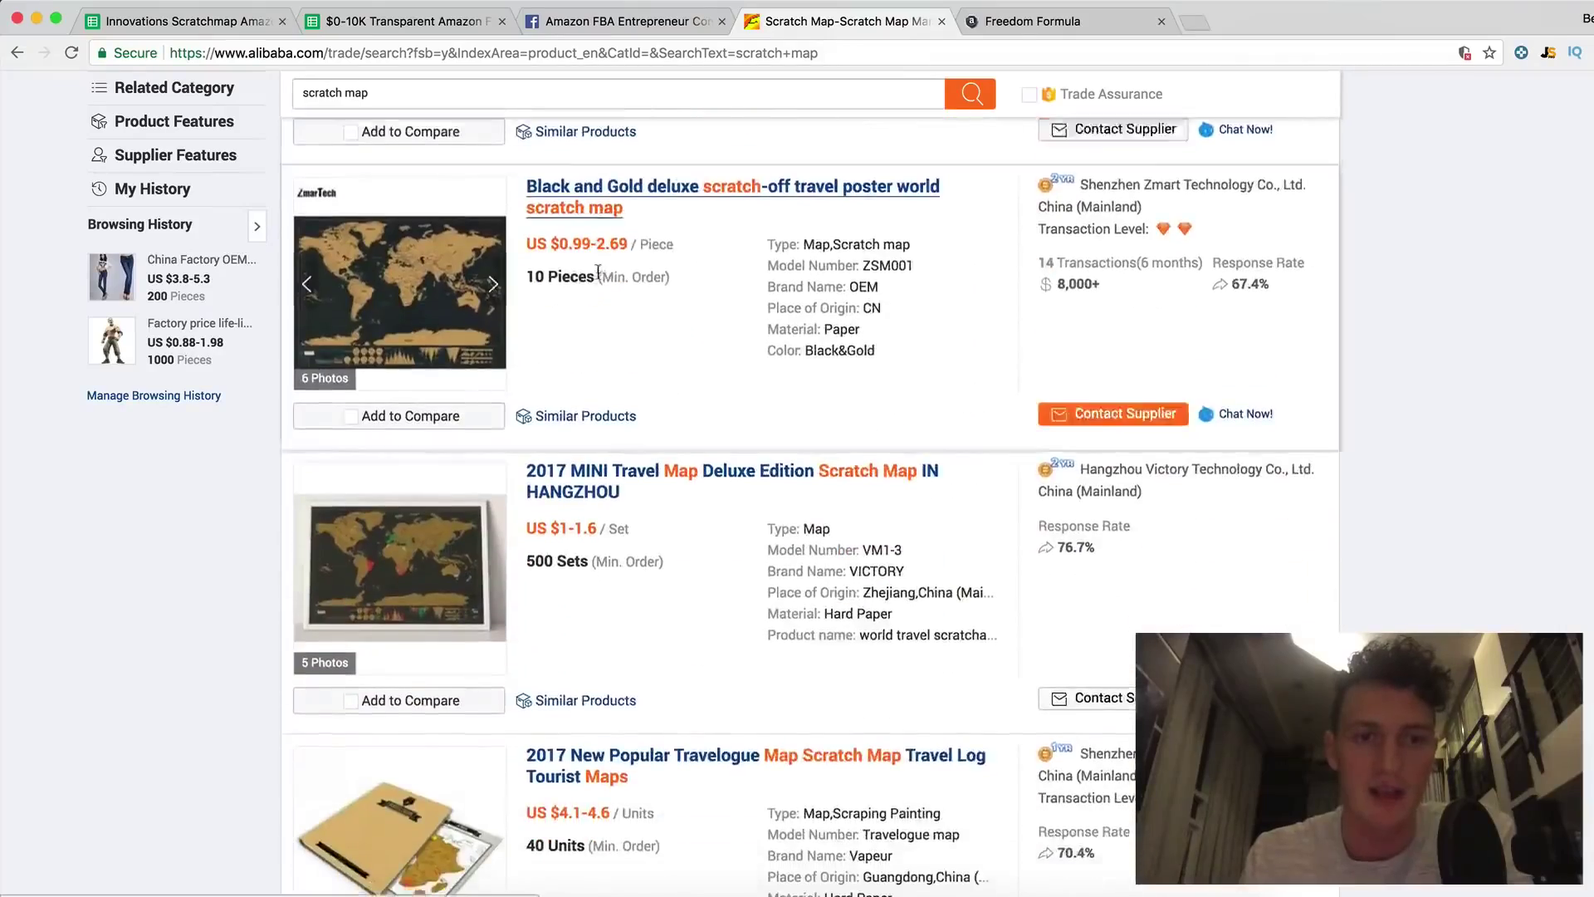
pyautogui.scroll(-14, 598, 276)
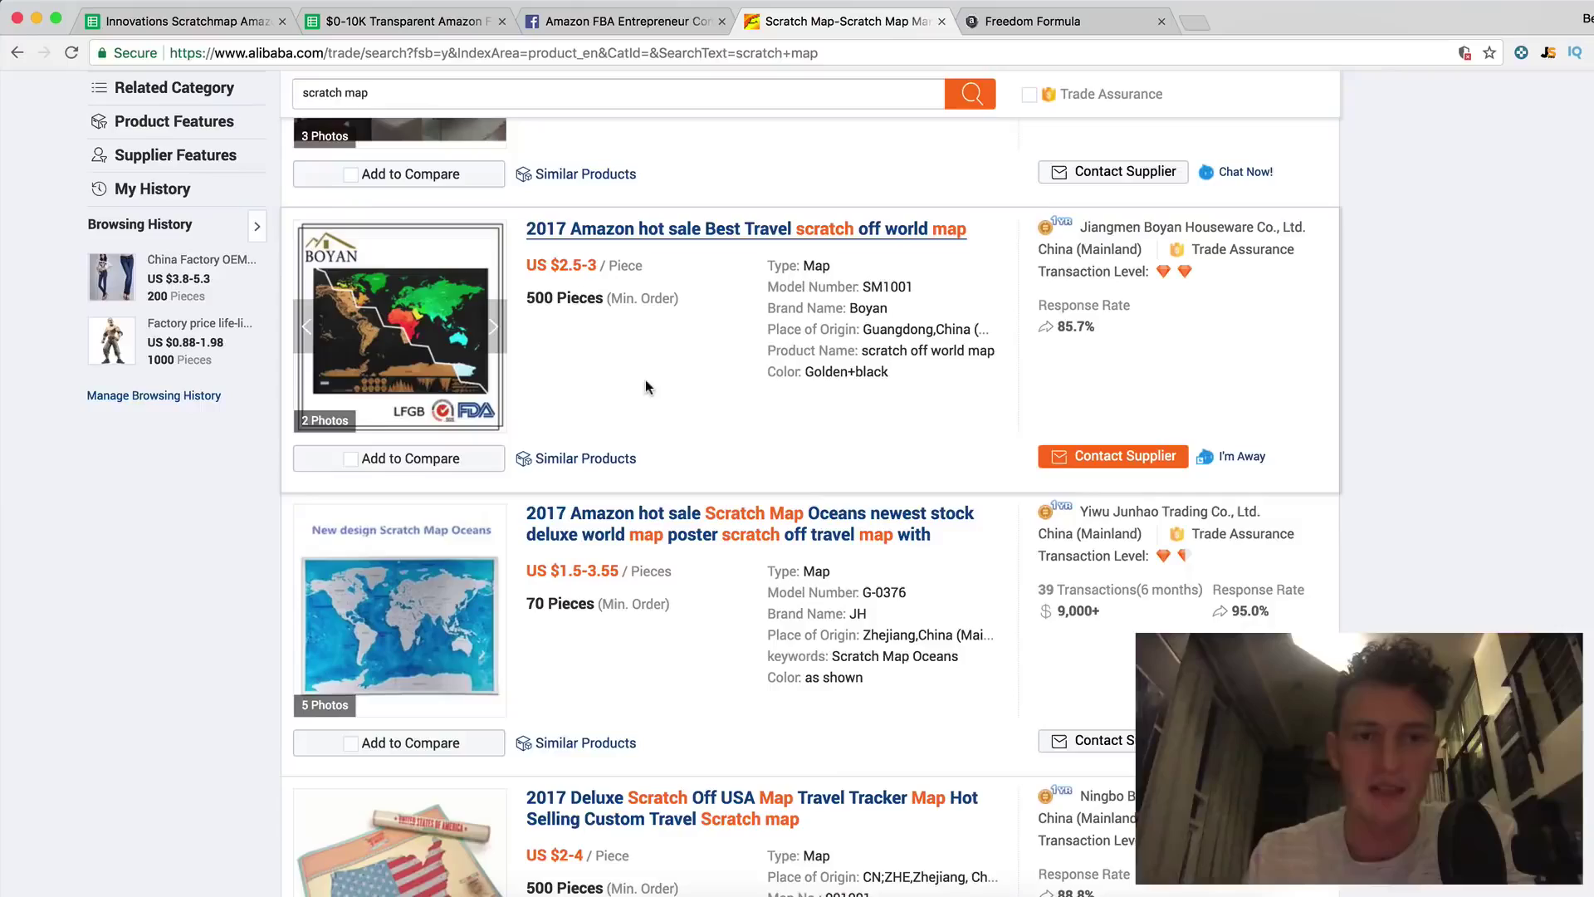
pyautogui.scroll(-11, 645, 385)
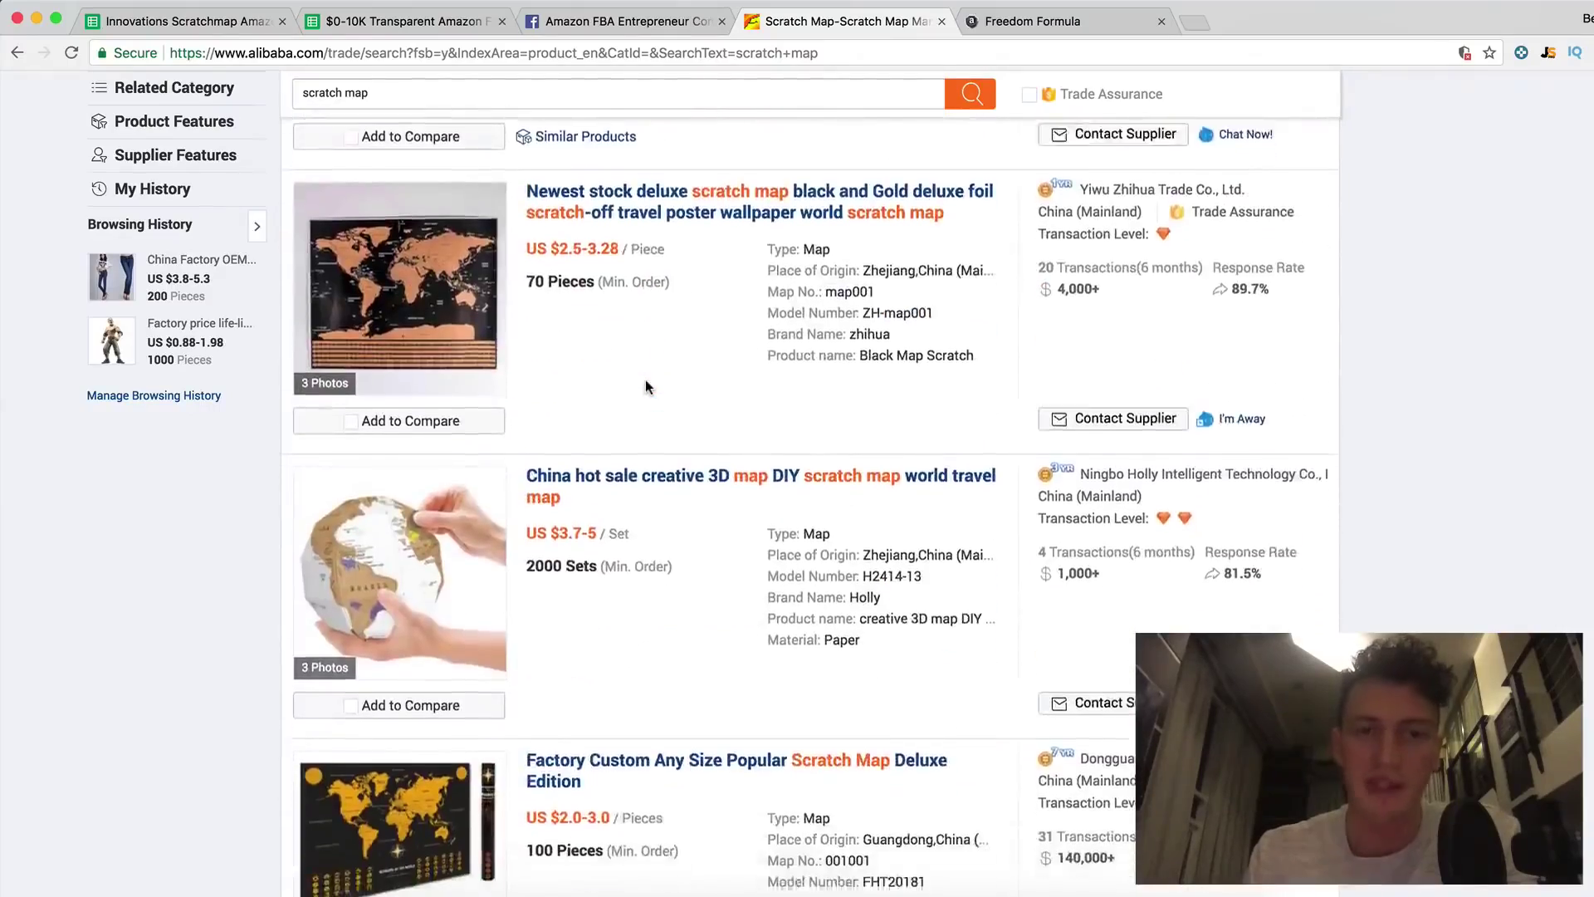
pyautogui.scroll(-7, 645, 384)
pyautogui.scroll(-5, 663, 638)
pyautogui.scroll(-12, 664, 630)
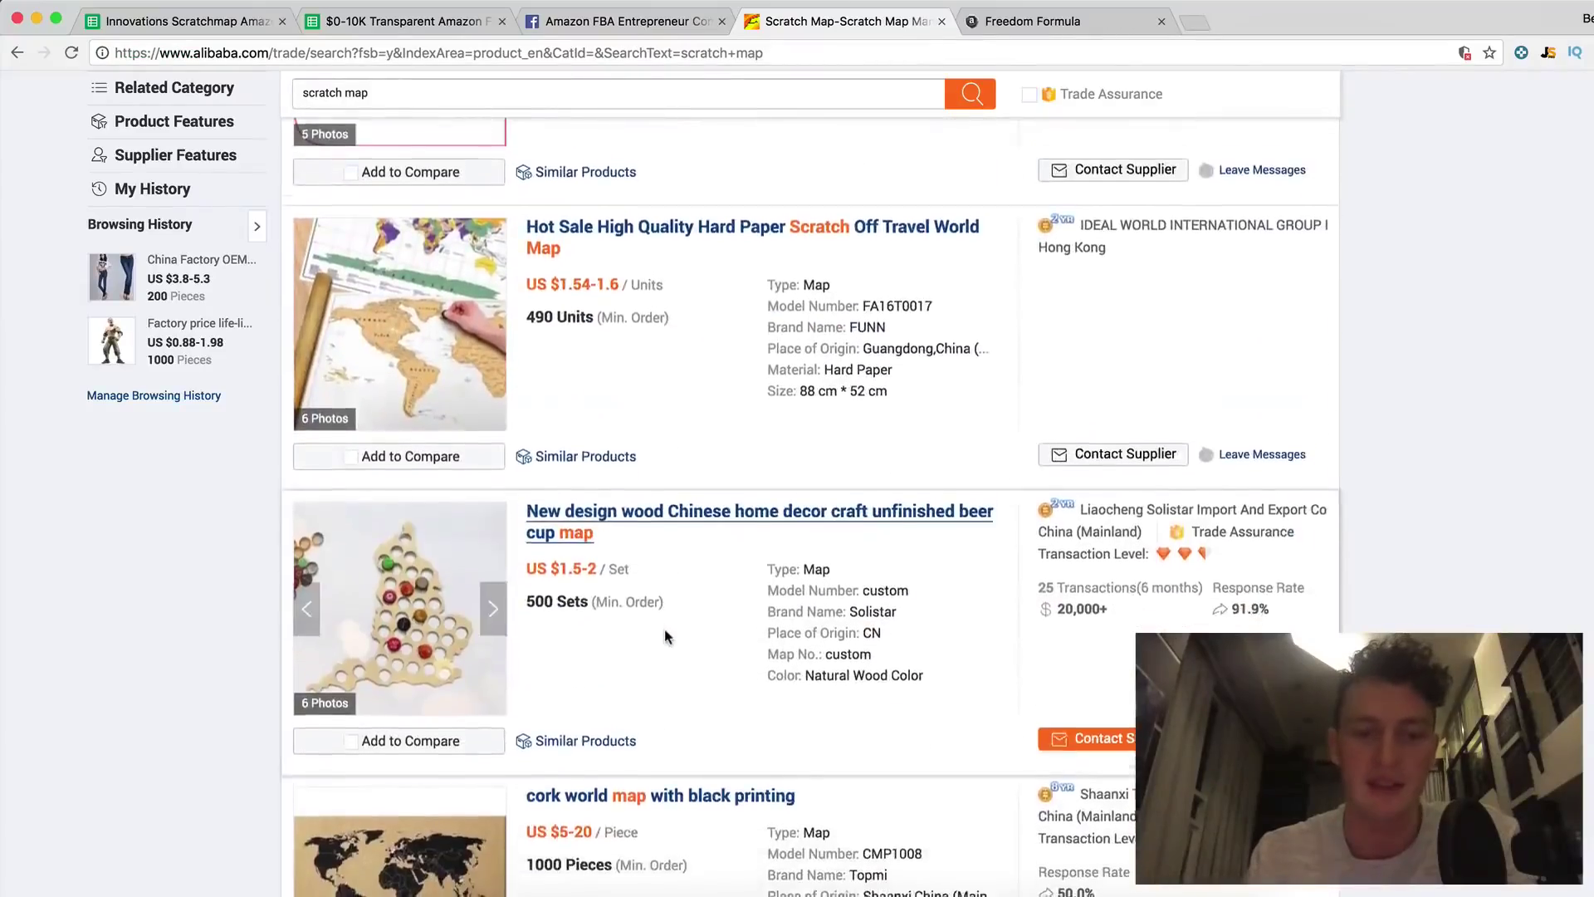
pyautogui.scroll(-10, 664, 637)
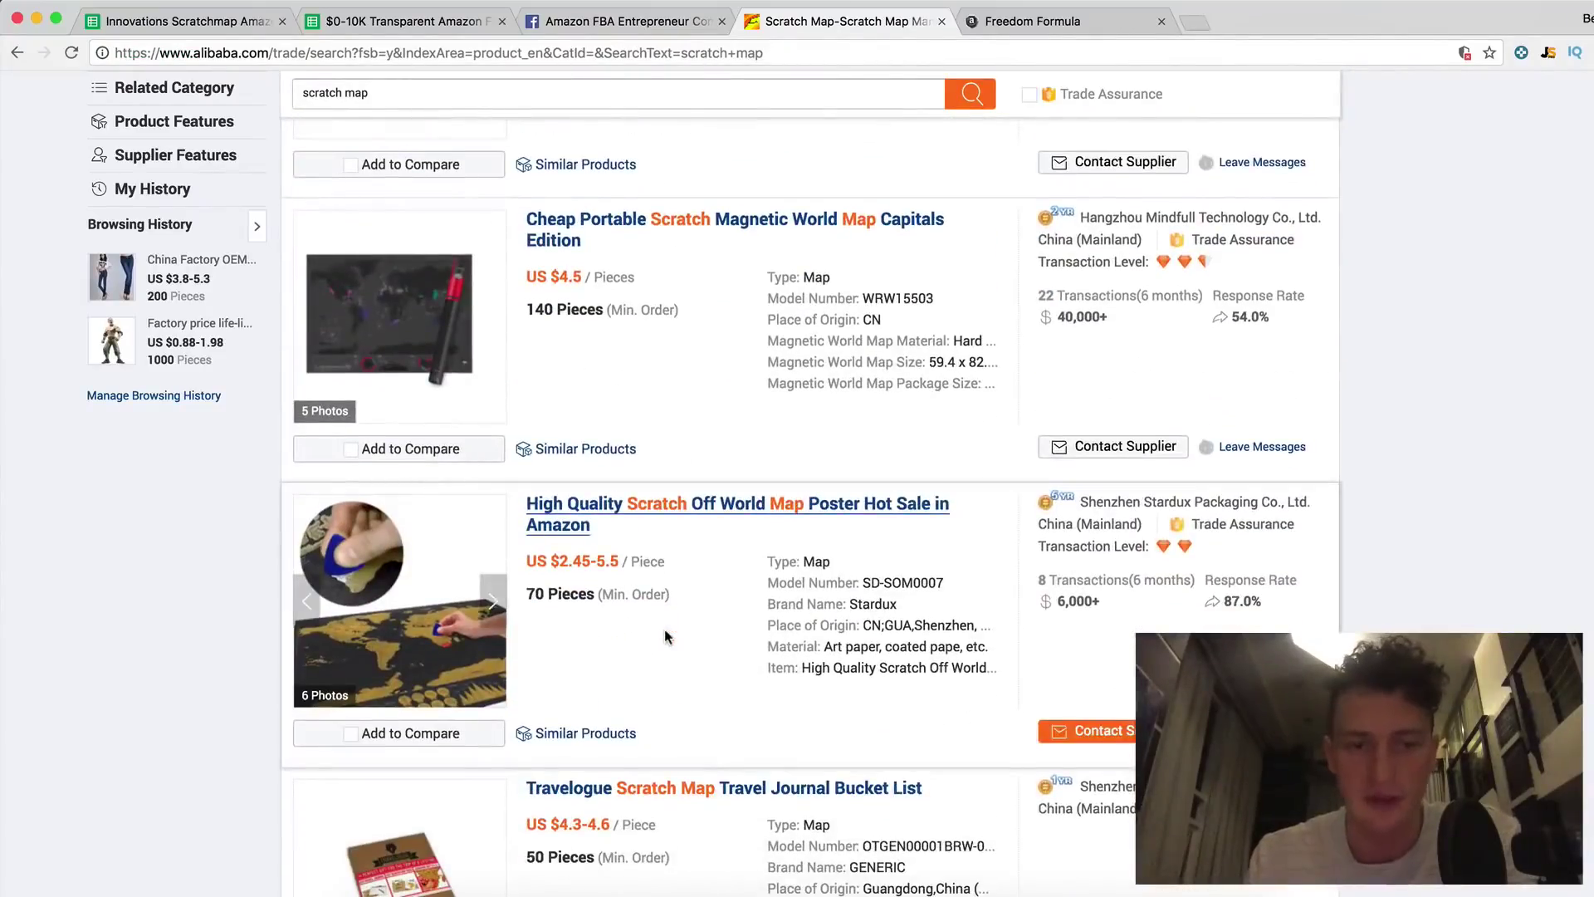
pyautogui.scroll(-20, 664, 637)
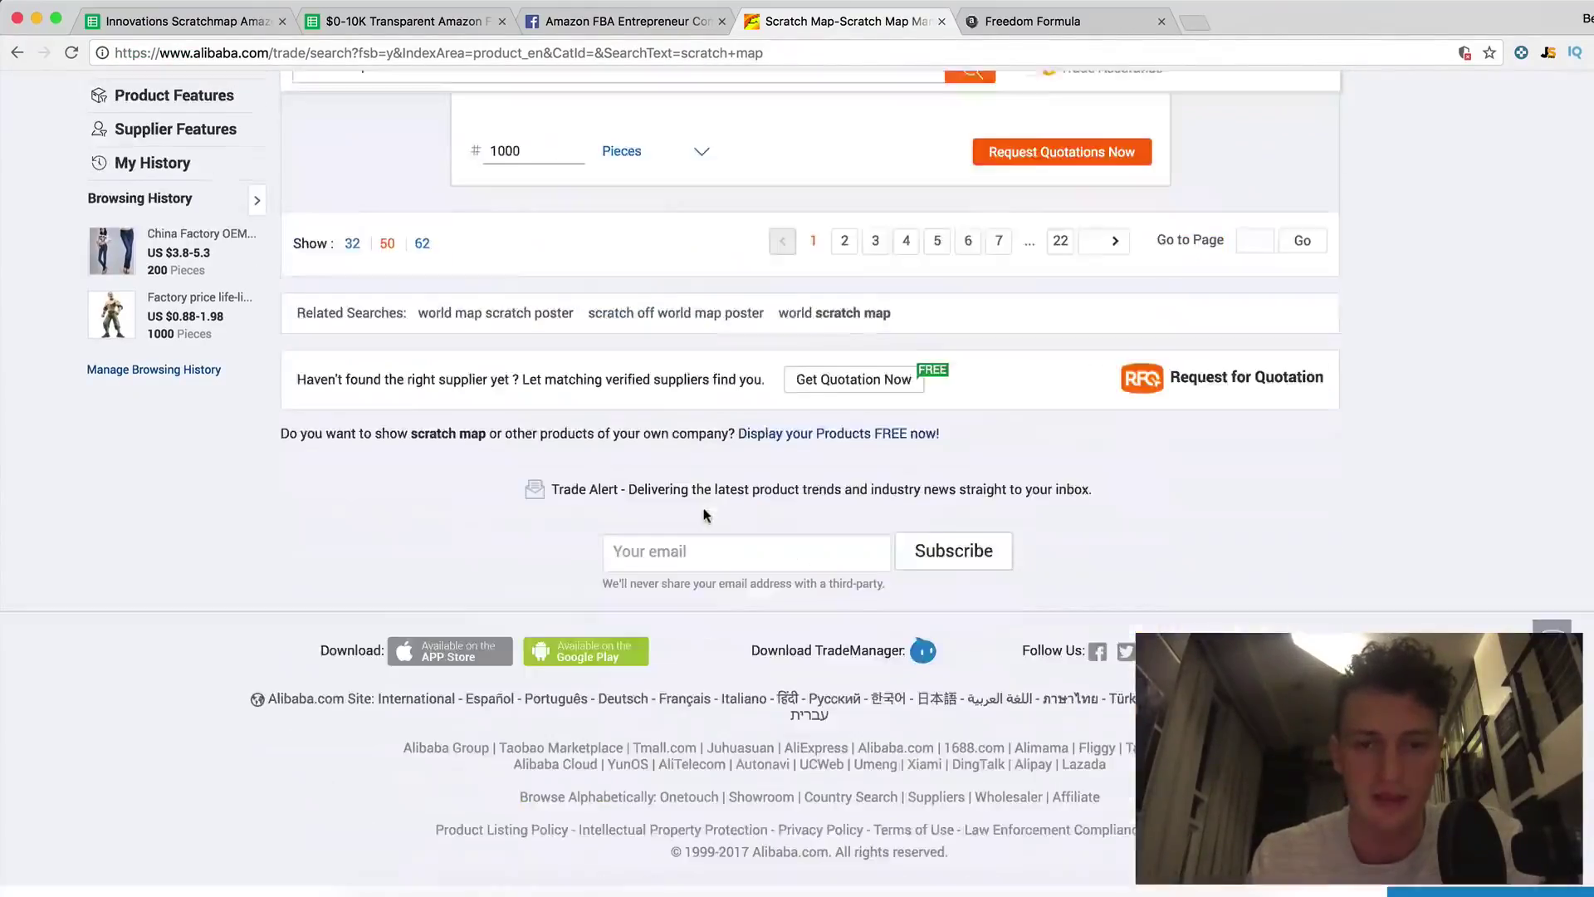
pyautogui.scroll(13, 704, 515)
pyautogui.scroll(-11, 709, 510)
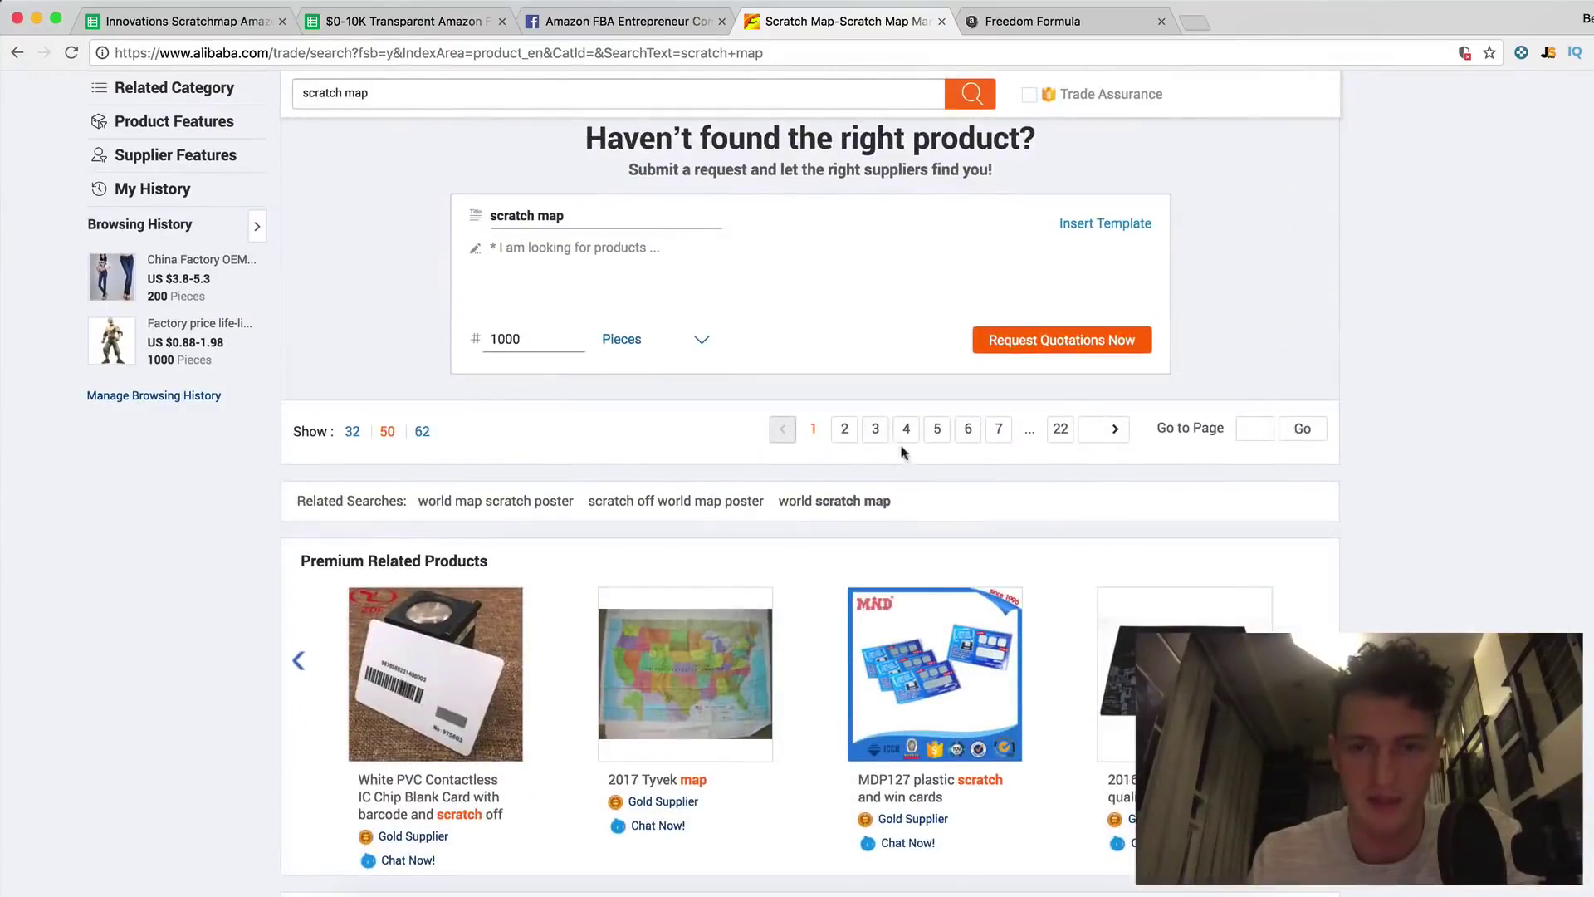
# Step: Browse page 4 of the scratch map results, then return to page 1's 1,054 products
pyautogui.click(905, 432)
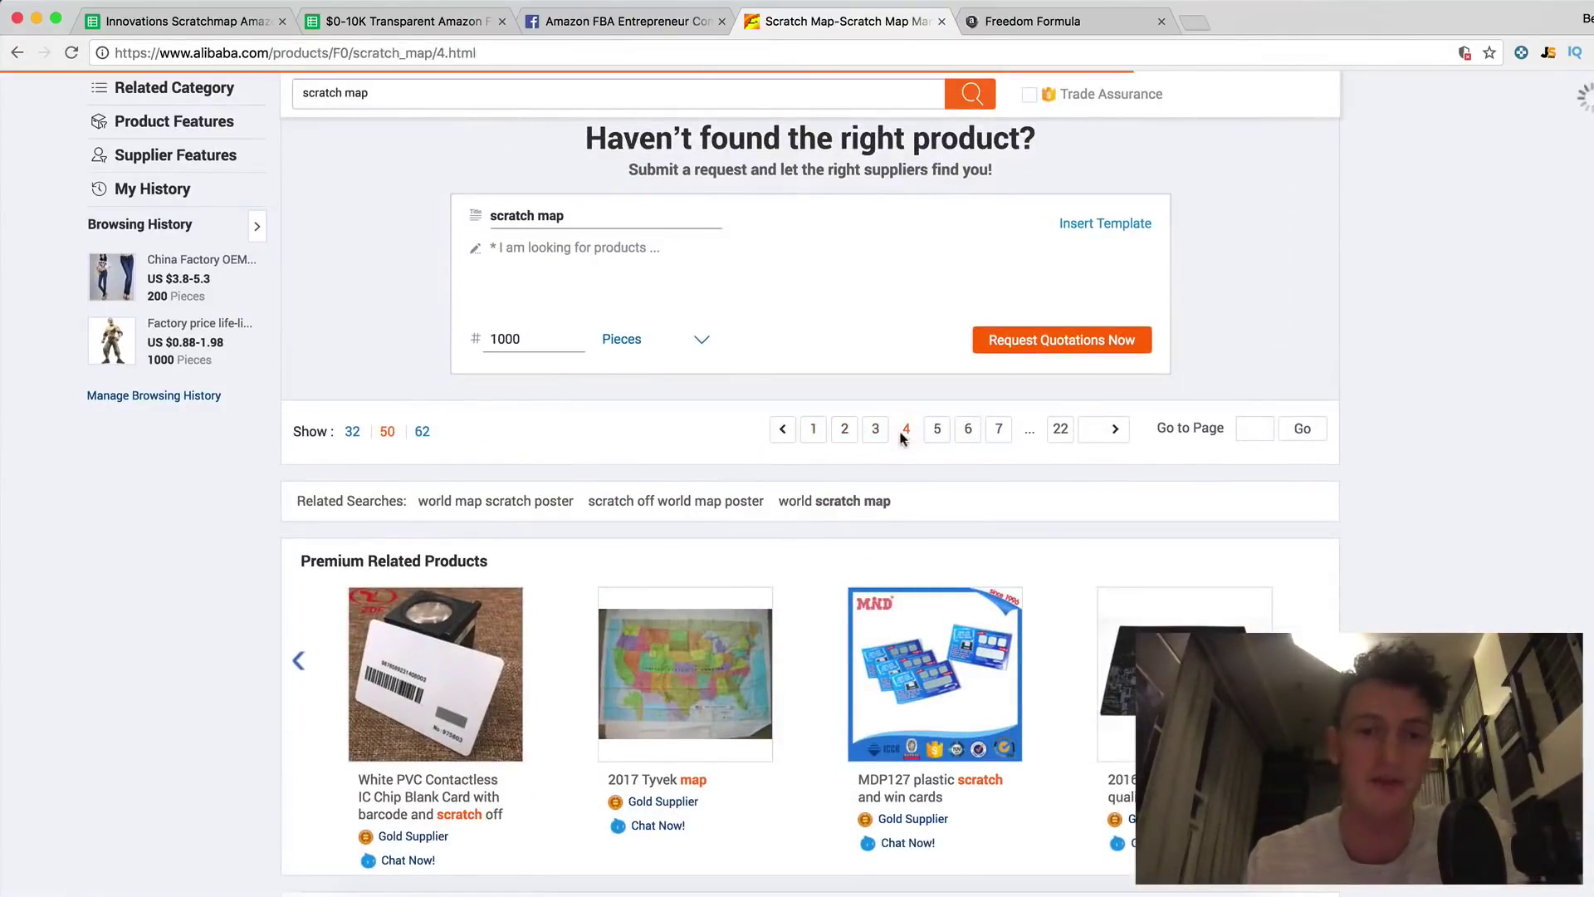
pyautogui.scroll(-15, 903, 440)
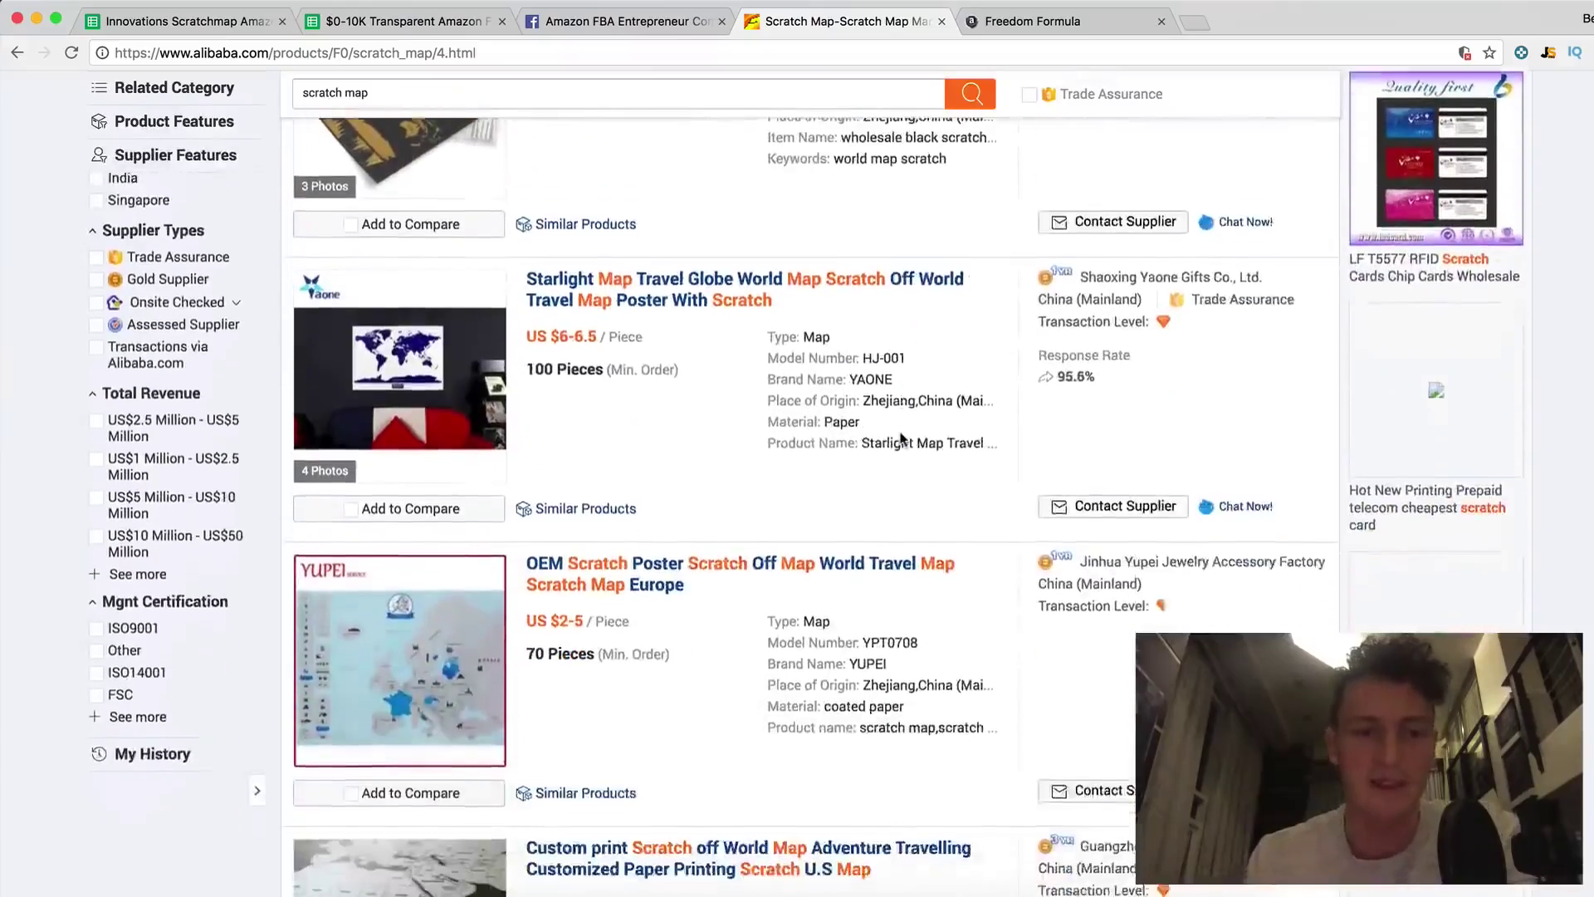
pyautogui.scroll(-20, 903, 440)
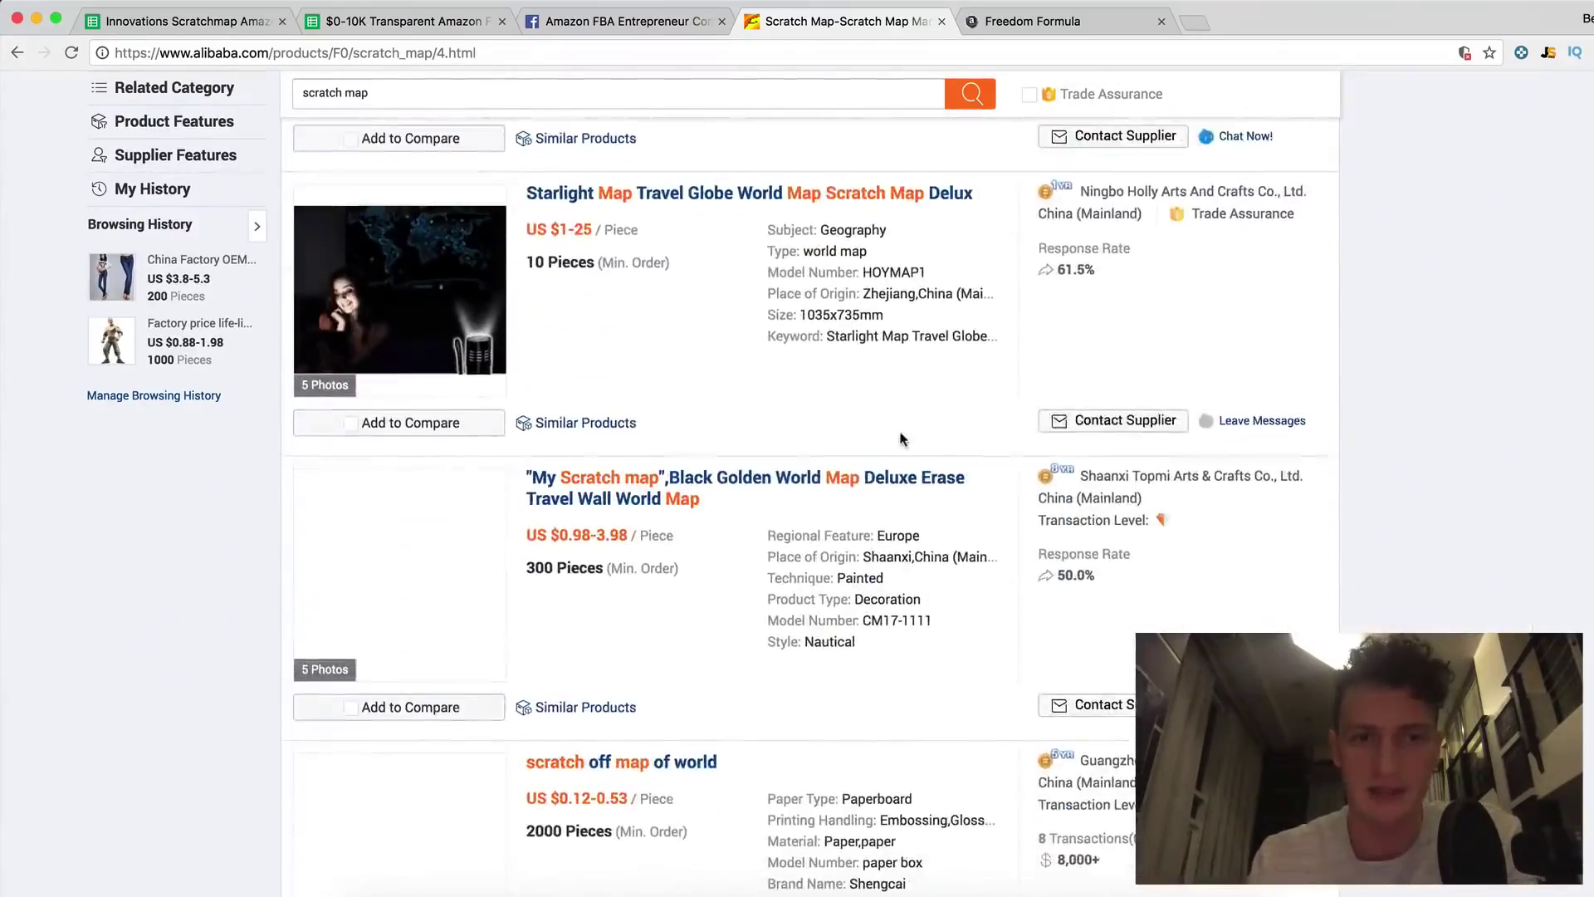
pyautogui.scroll(-17, 904, 440)
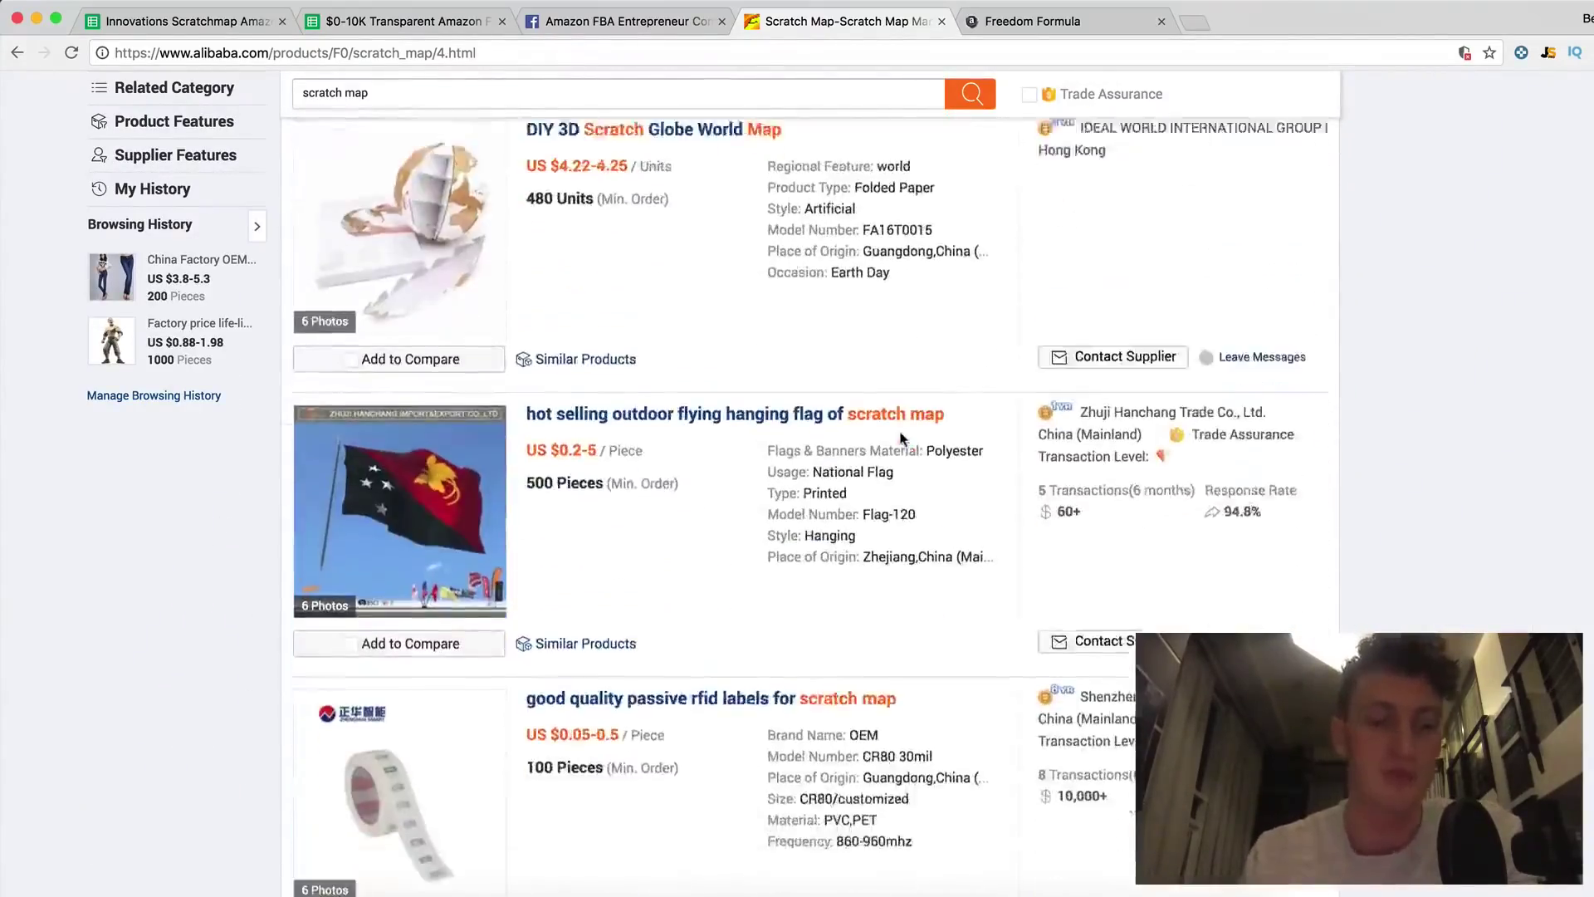
pyautogui.scroll(-20, 903, 440)
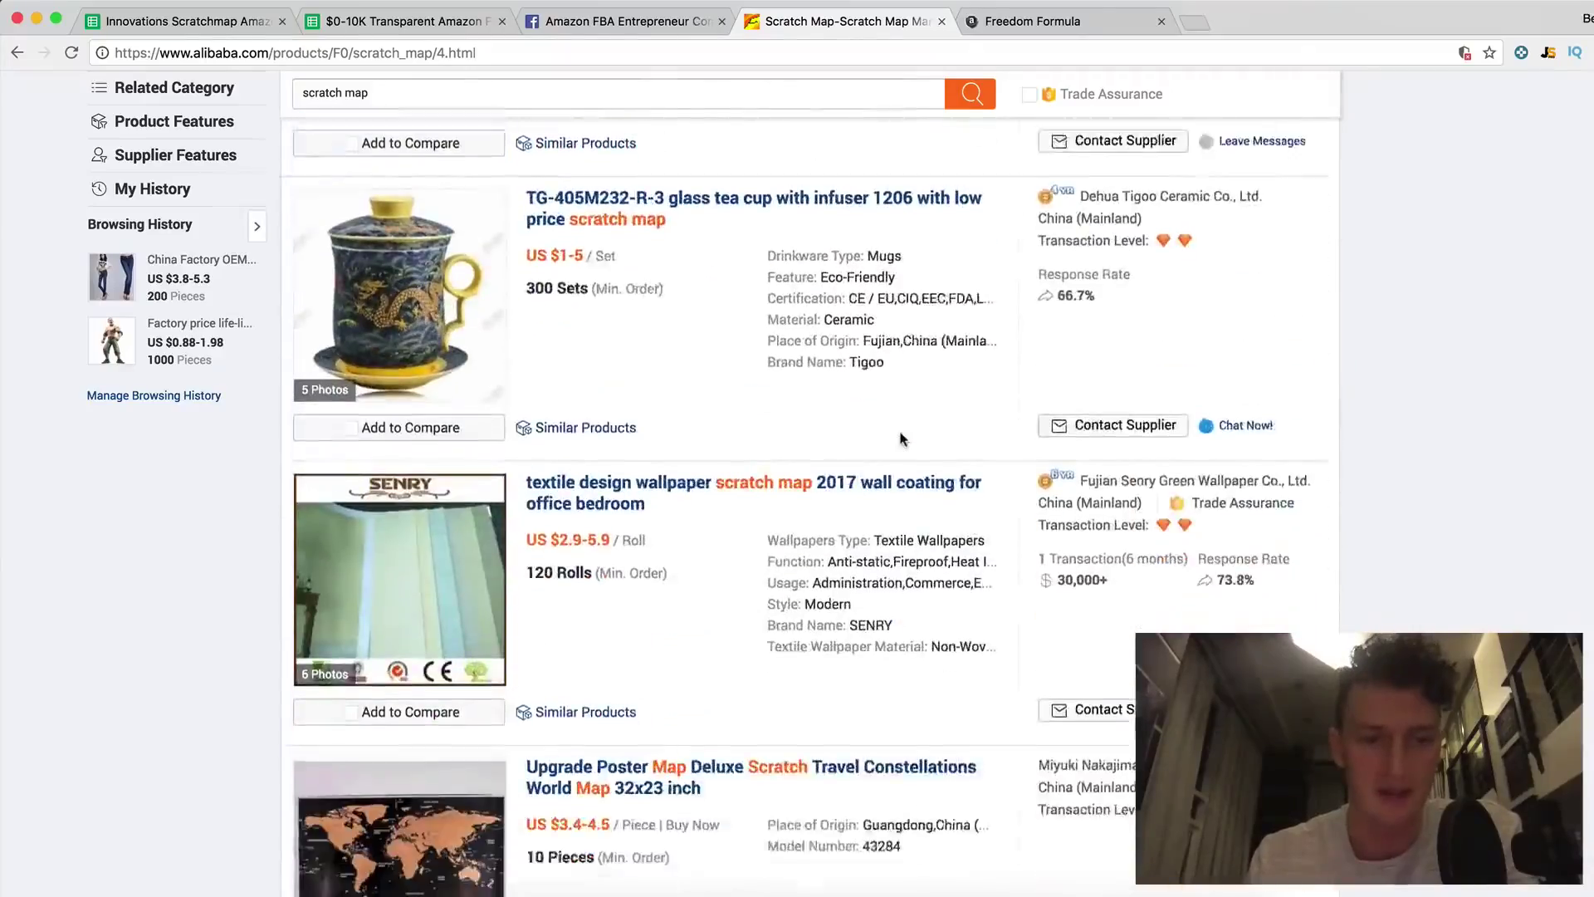
pyautogui.scroll(-10, 904, 440)
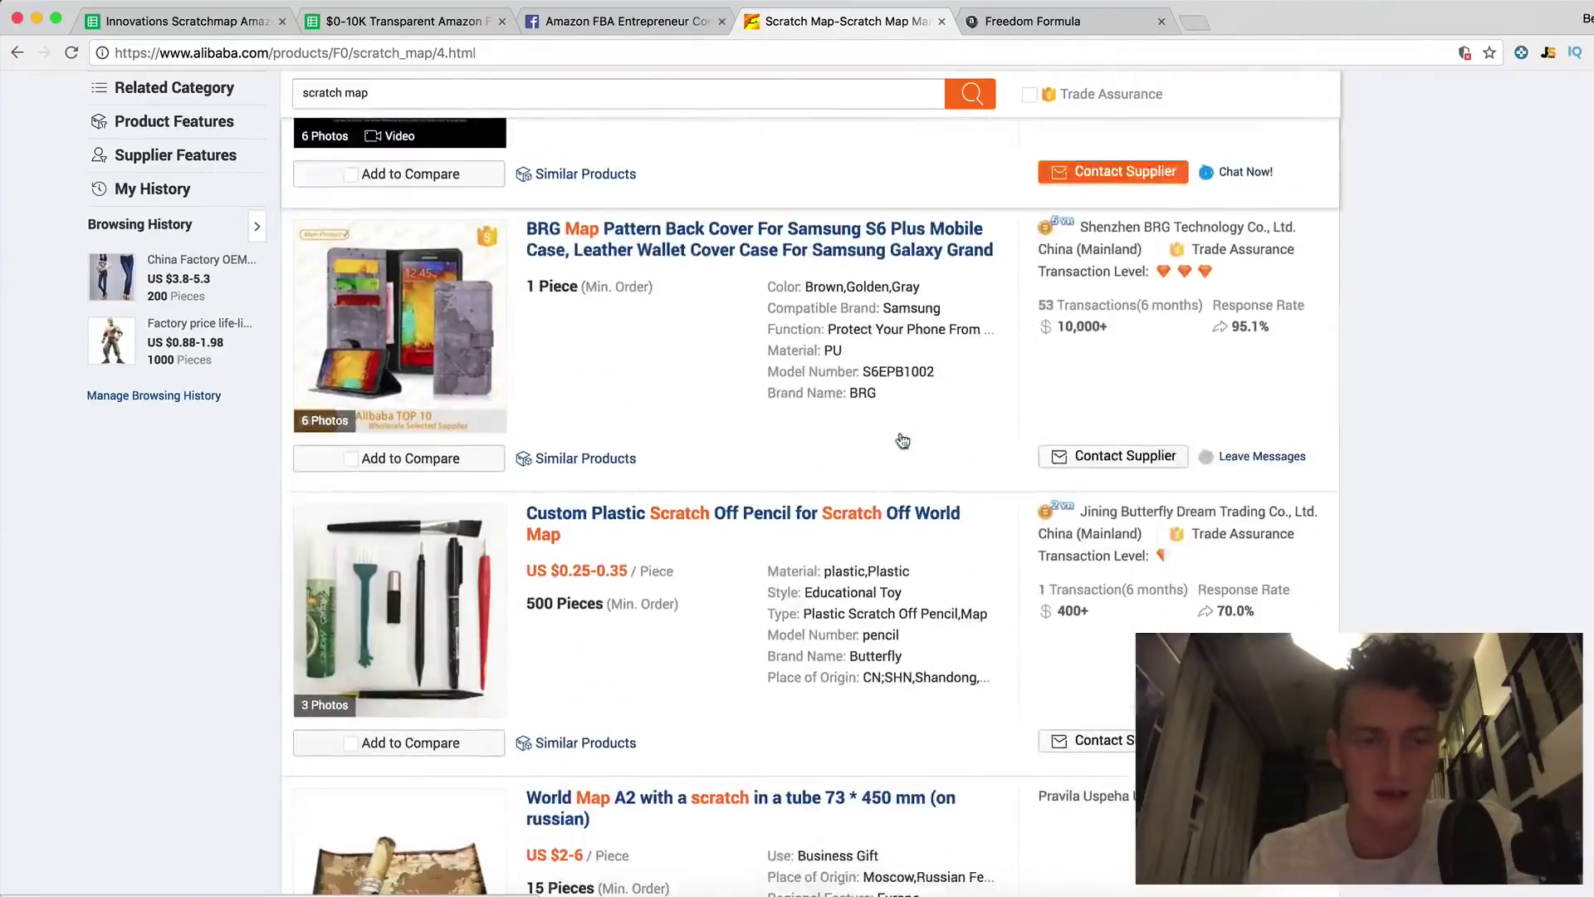
pyautogui.scroll(5, 903, 440)
pyautogui.scroll(-20, 903, 436)
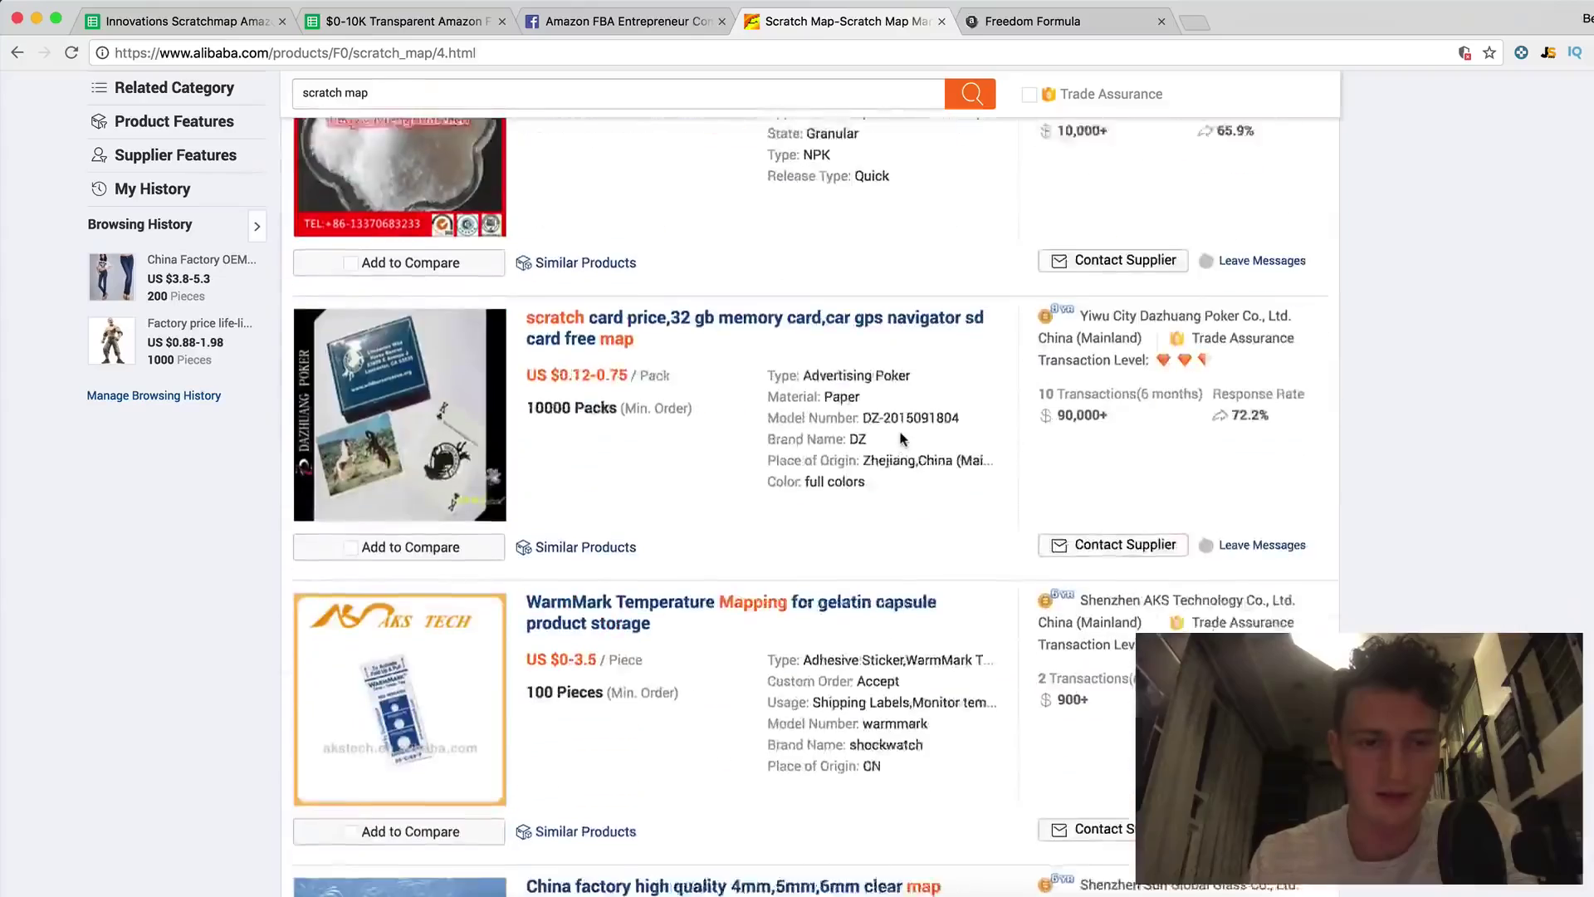
pyautogui.scroll(-20, 901, 432)
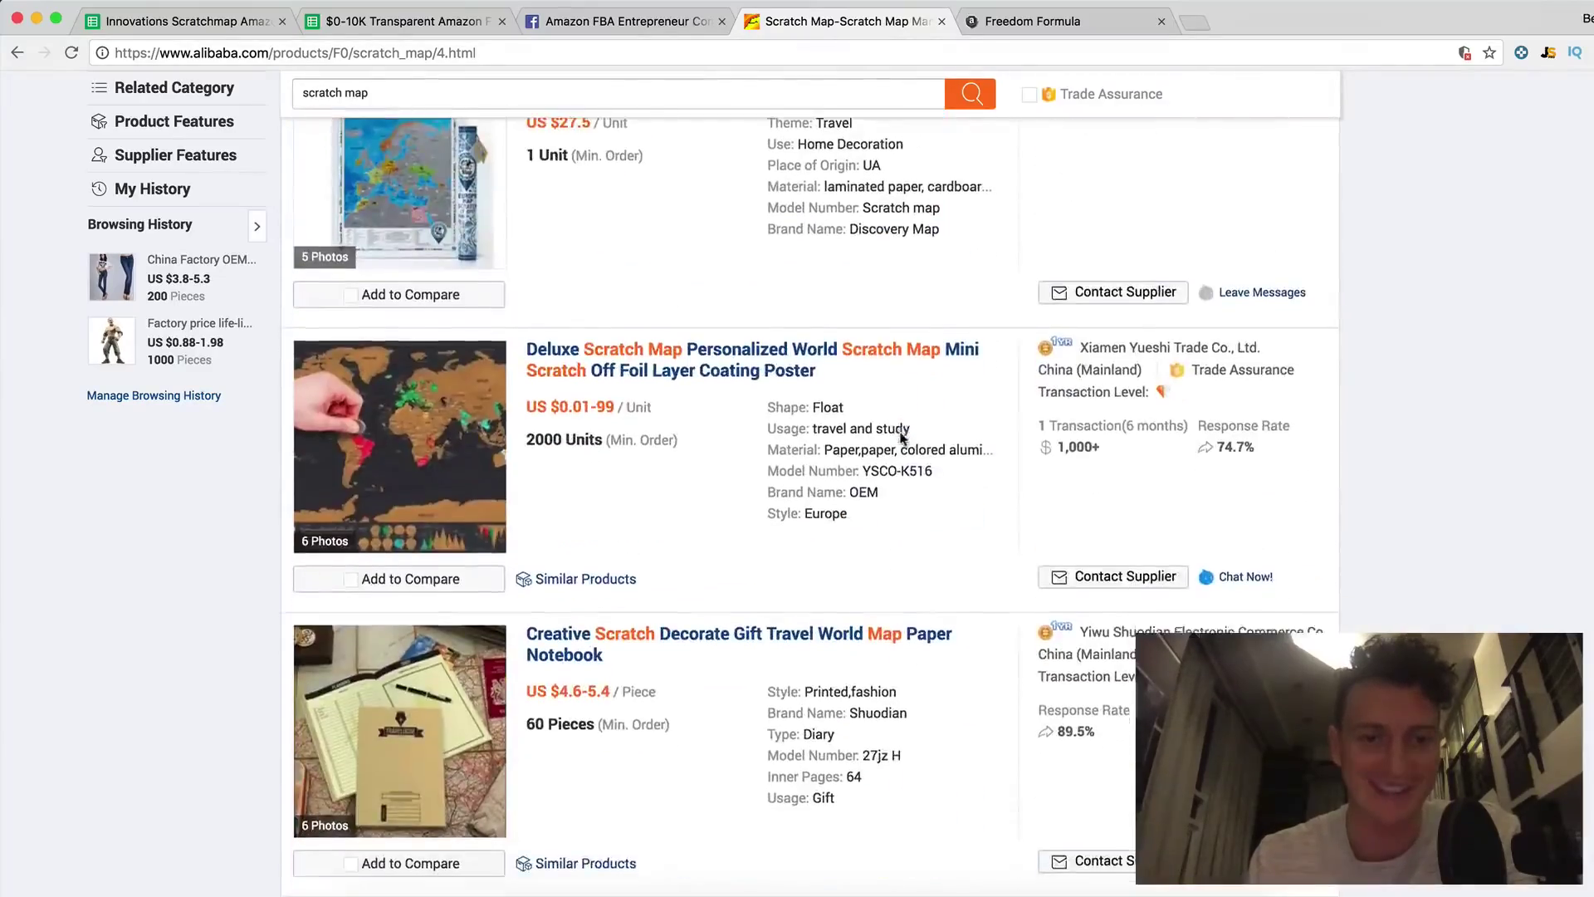
pyautogui.scroll(-20, 901, 432)
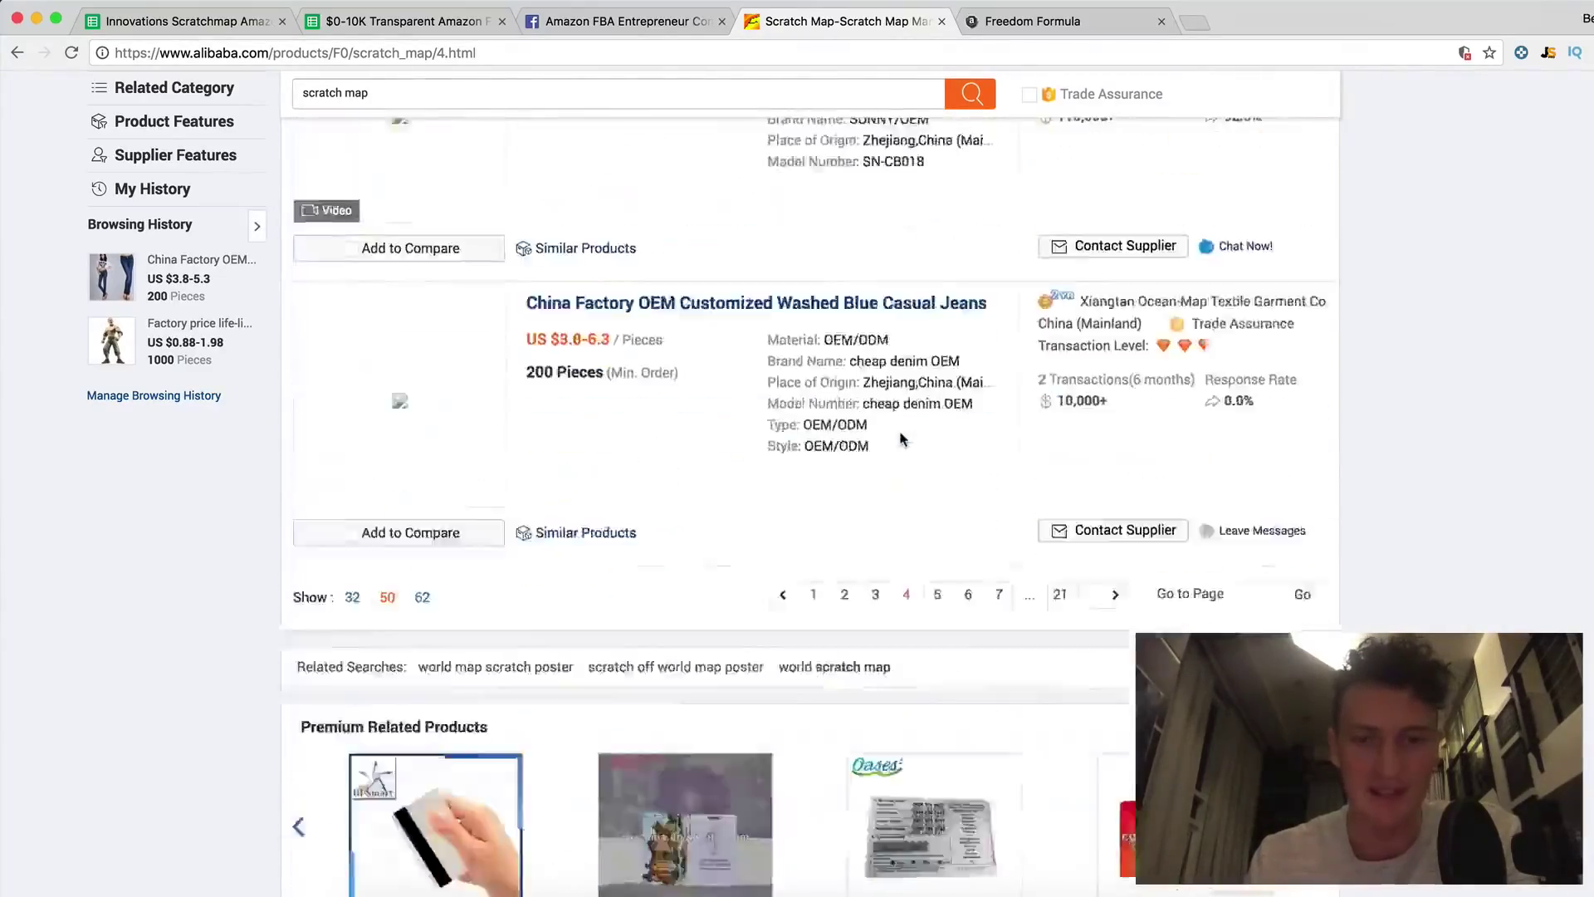
pyautogui.scroll(10, 837, 425)
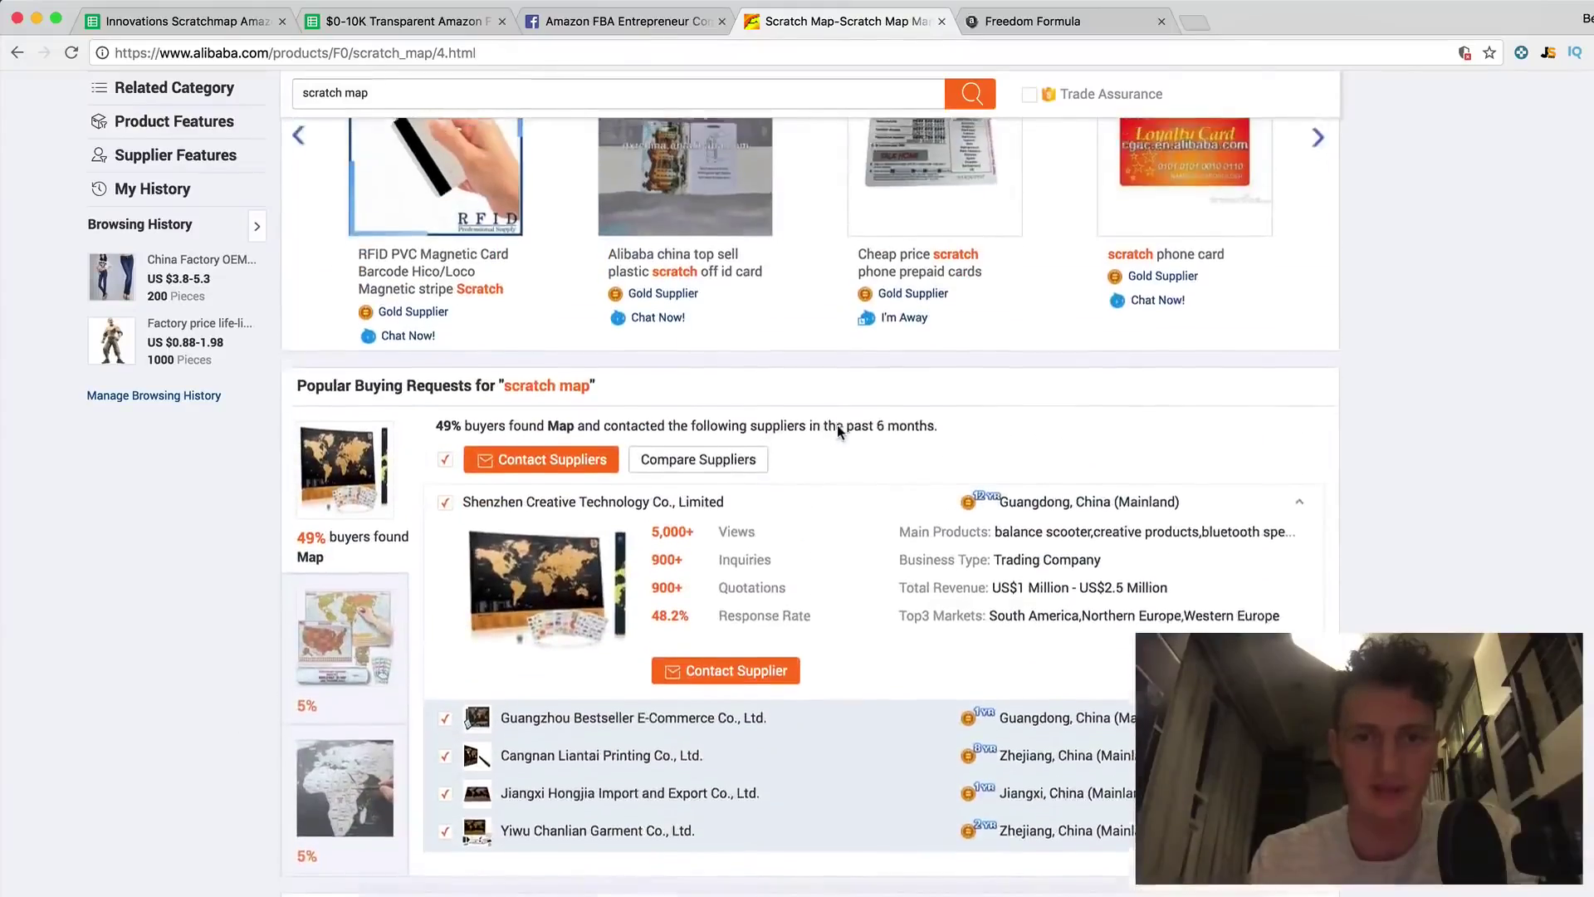
pyautogui.scroll(-15, 796, 643)
pyautogui.scroll(13, 795, 643)
pyautogui.scroll(12, 795, 643)
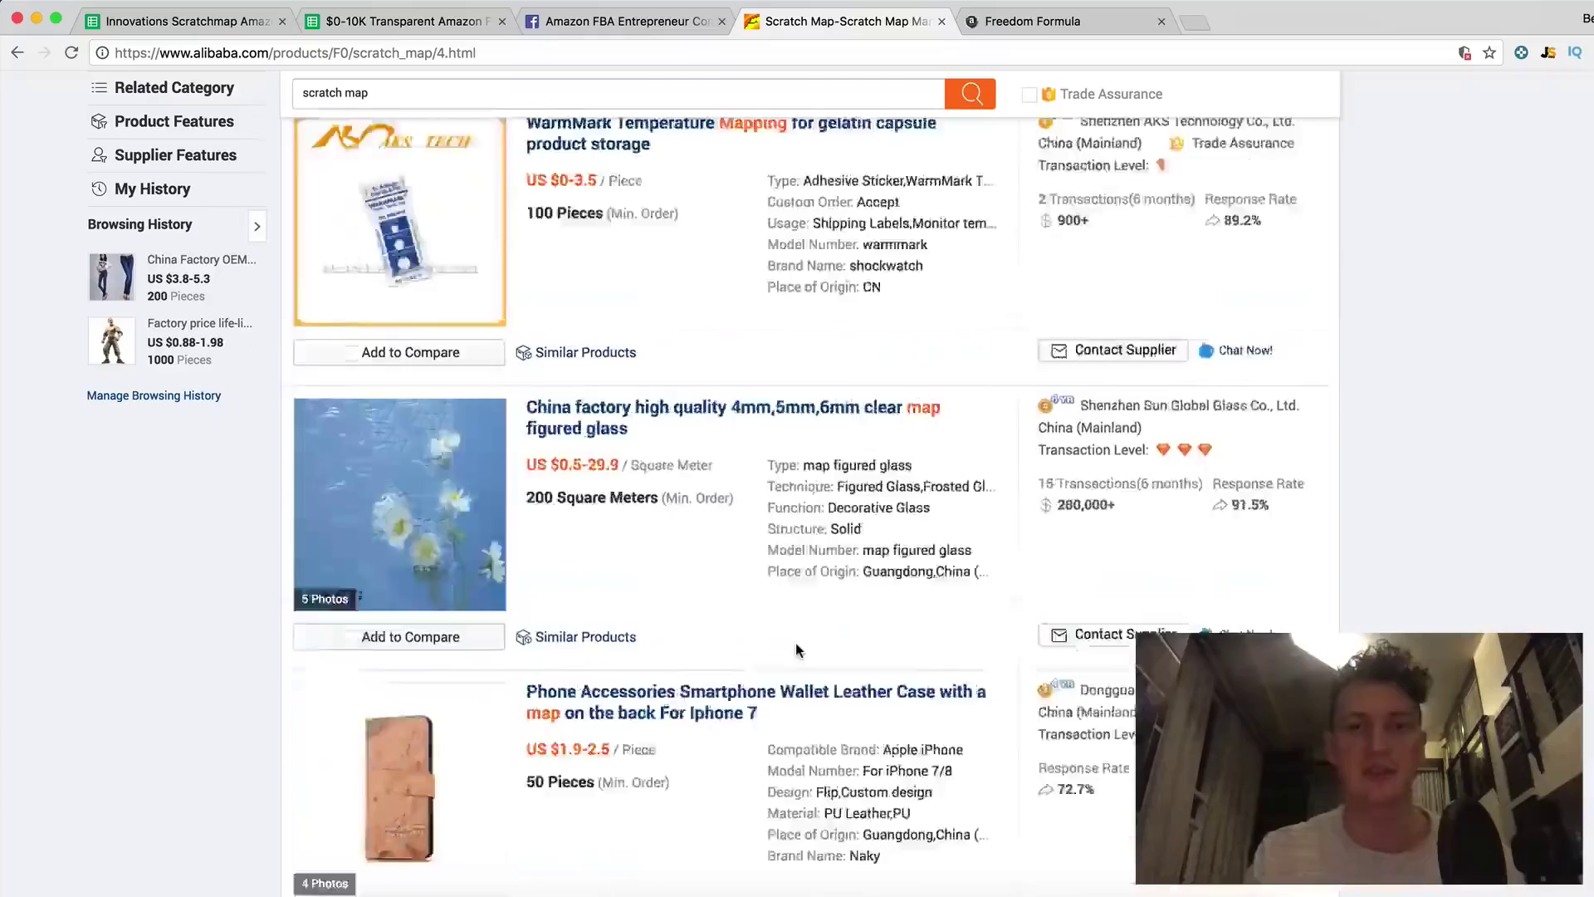
pyautogui.scroll(15, 796, 646)
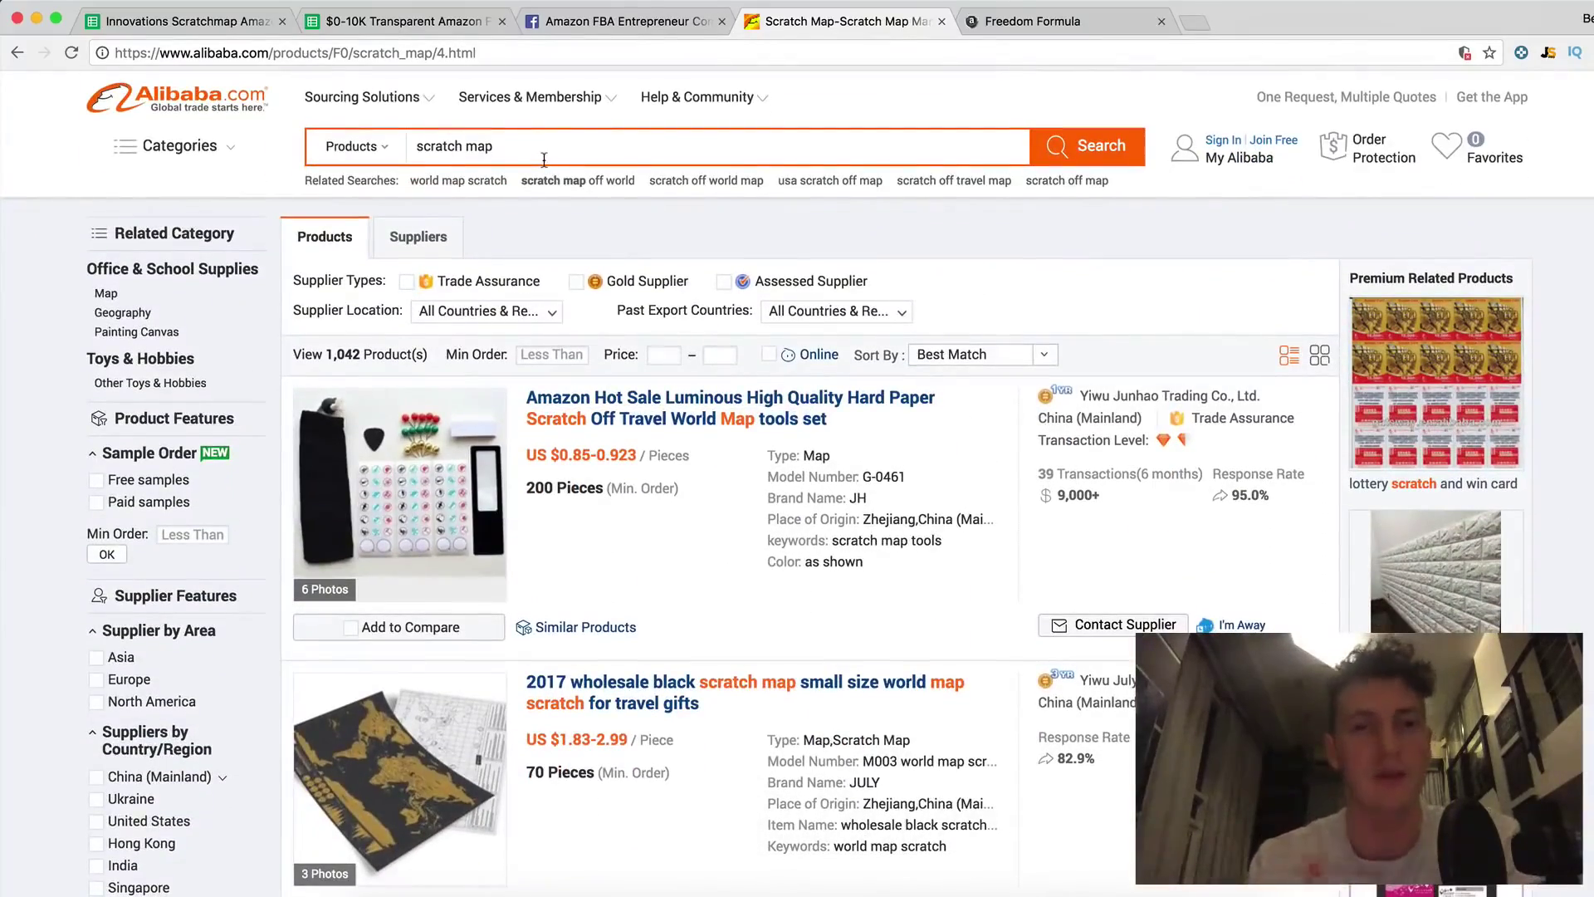
pyautogui.scroll(-20, 784, 359)
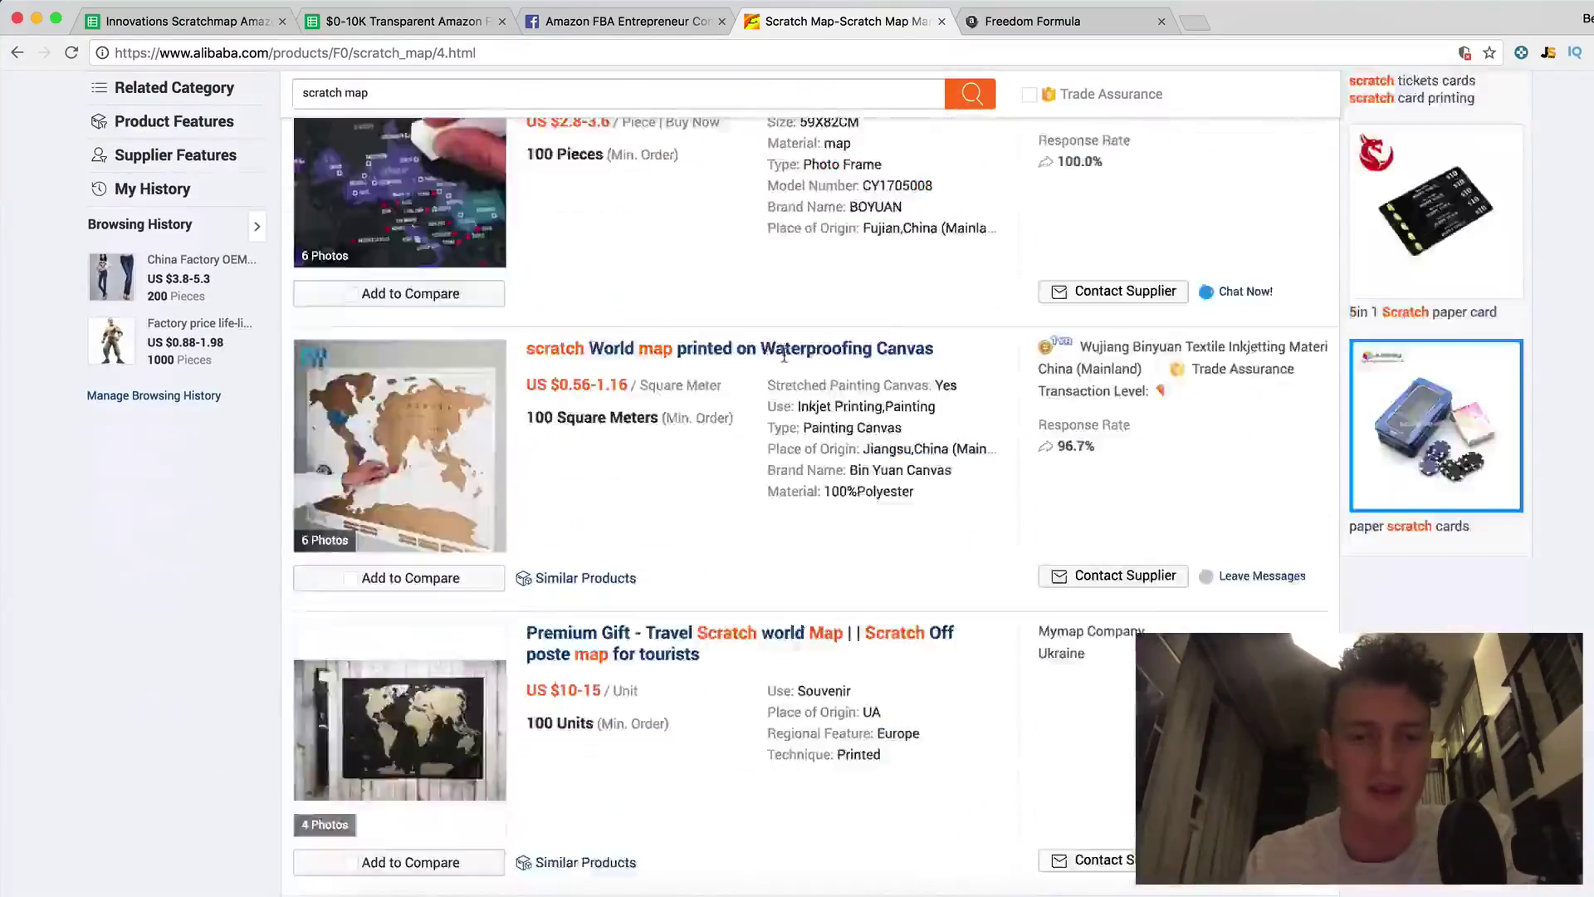
pyautogui.scroll(-20, 784, 360)
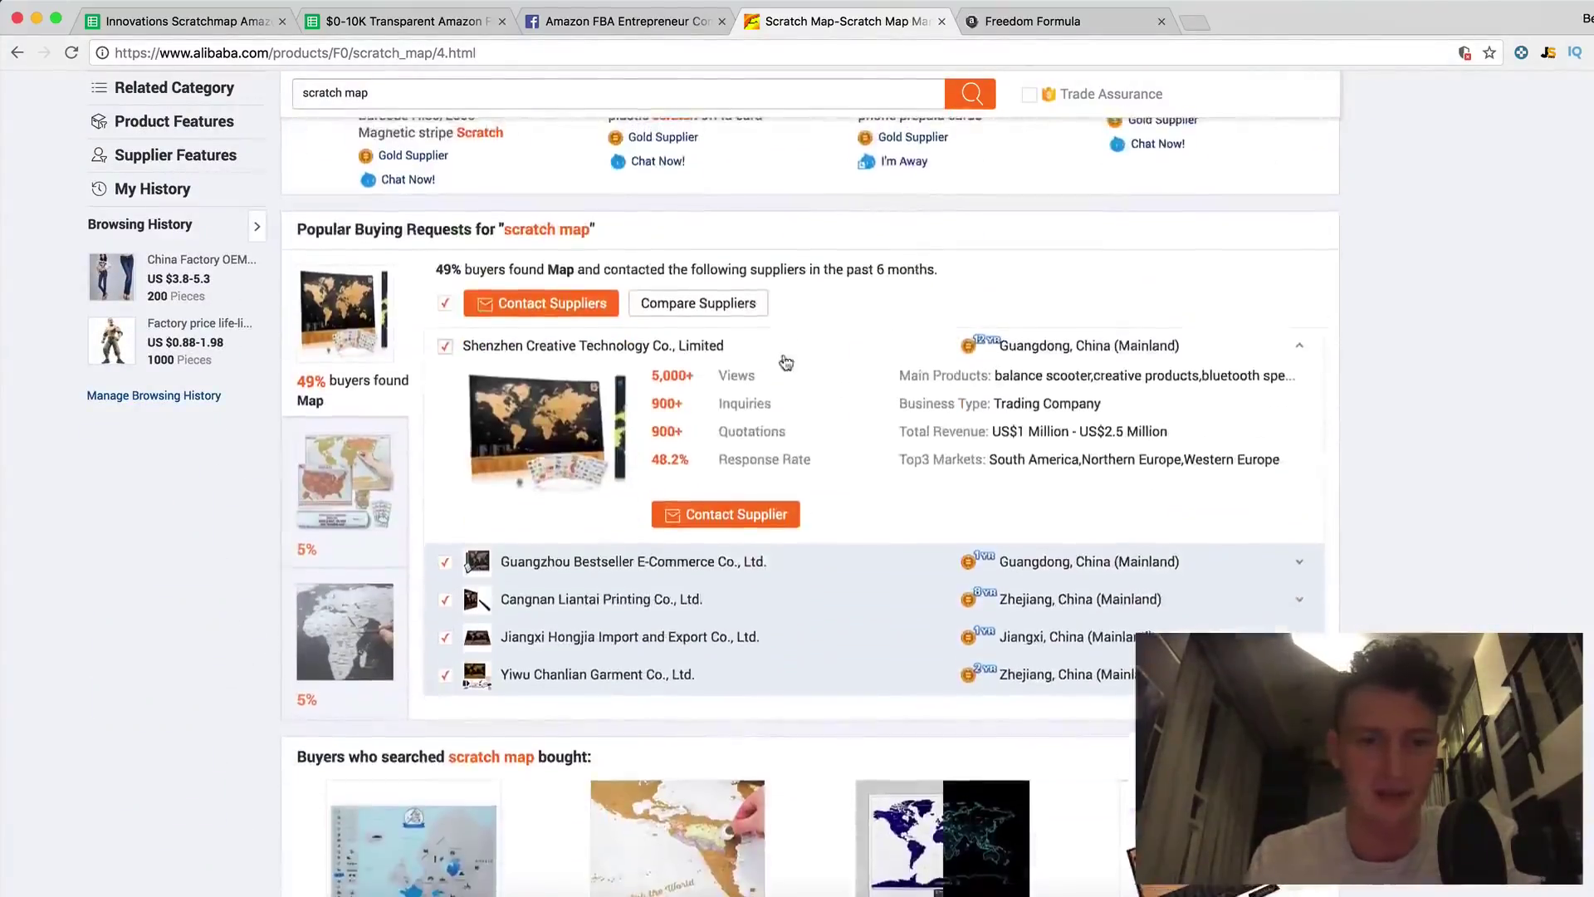
pyautogui.scroll(7, 784, 360)
pyautogui.click(813, 312)
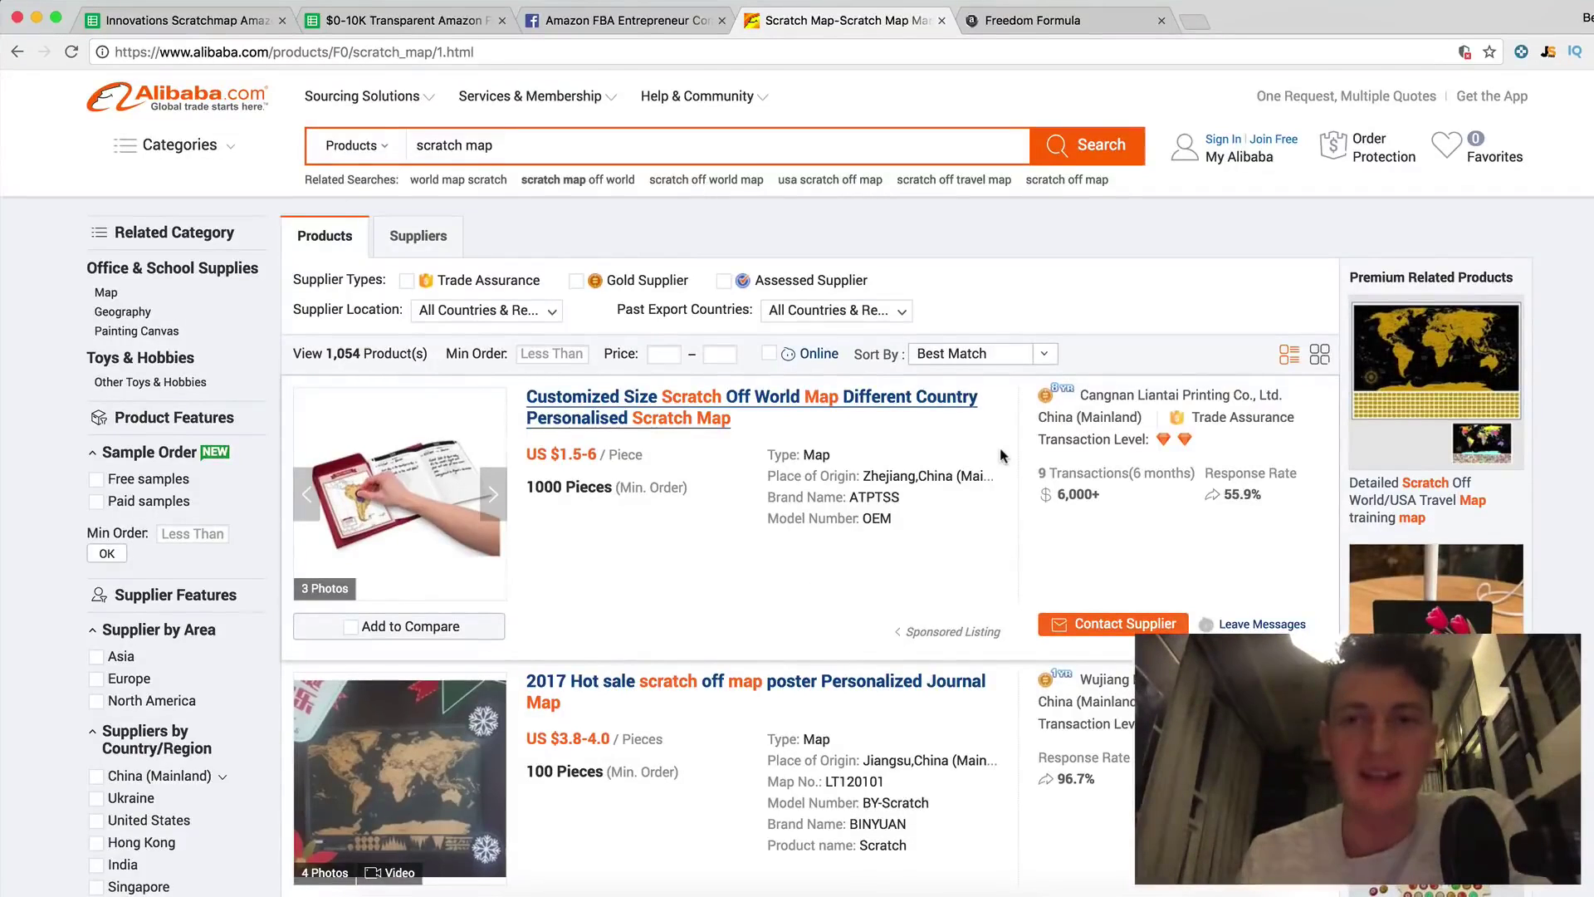
pyautogui.scroll(-15, 1000, 455)
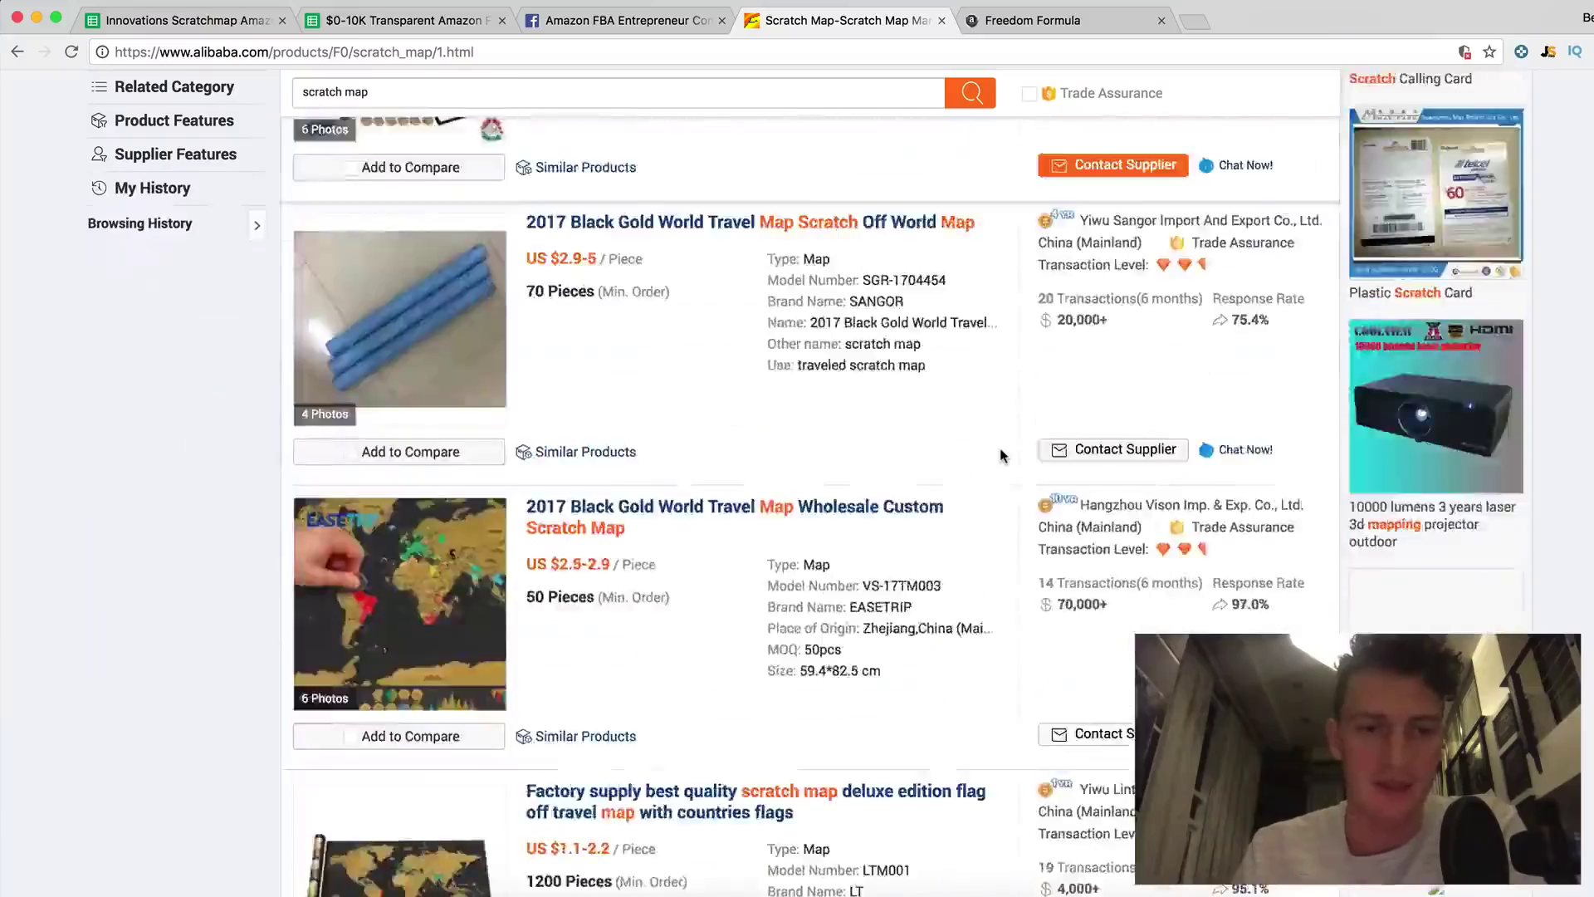
pyautogui.scroll(-20, 1000, 455)
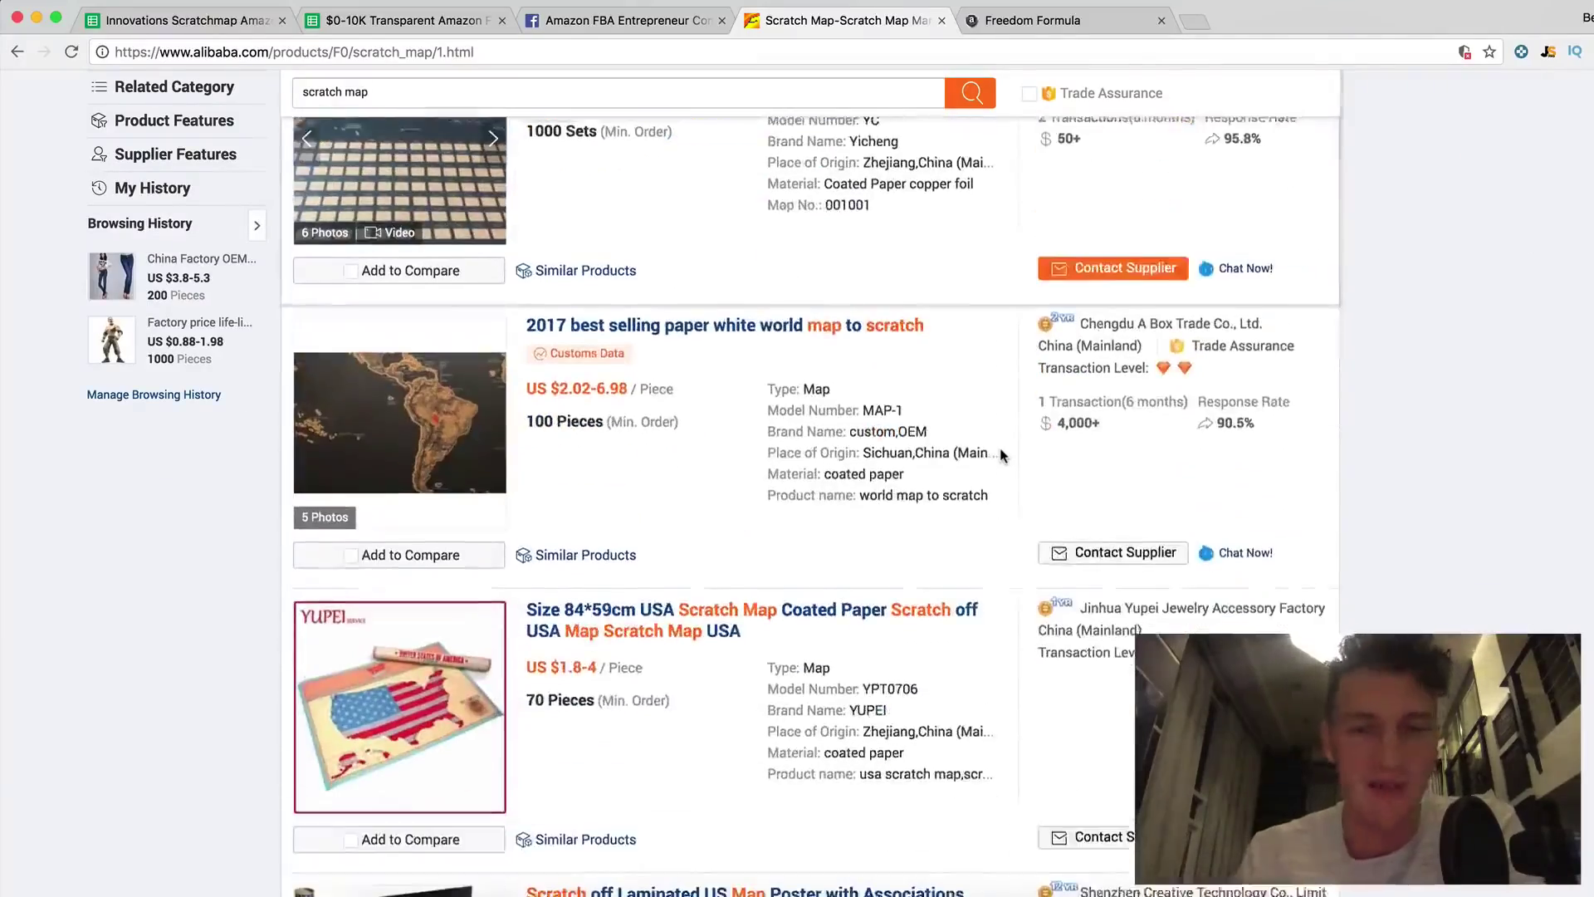
pyautogui.scroll(20, 1000, 455)
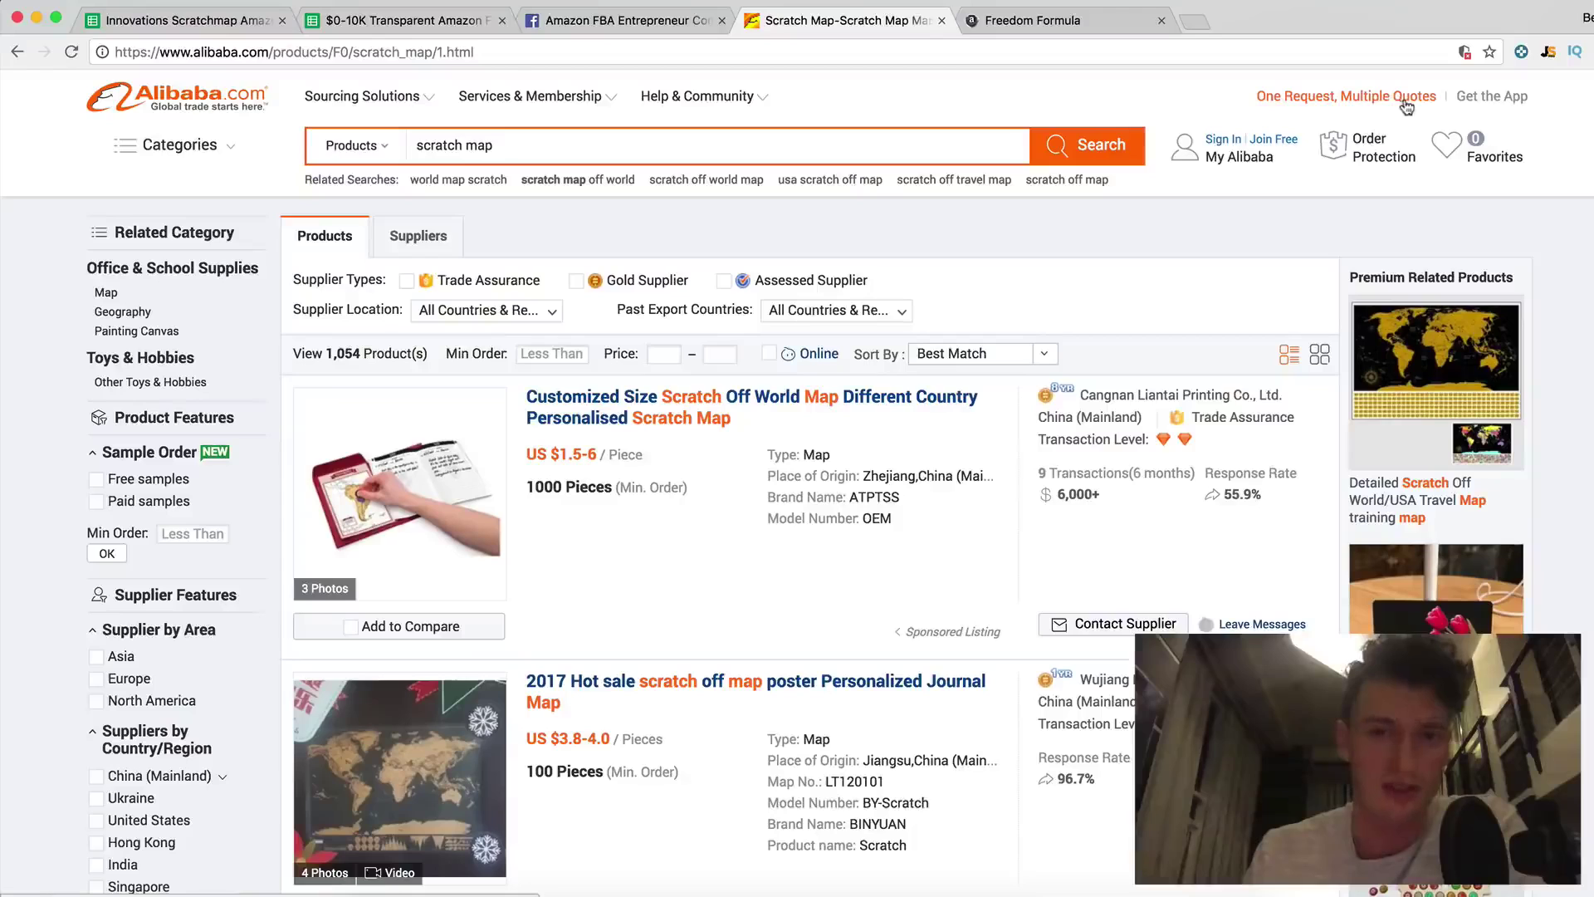
# Step: Open Alibaba's 'One Request, Multiple Quotes' RFQ page in a new tab and read 'How it works'
pyautogui.keyDown('super'); pyautogui.click(1286, 97); pyautogui.keyUp('super')
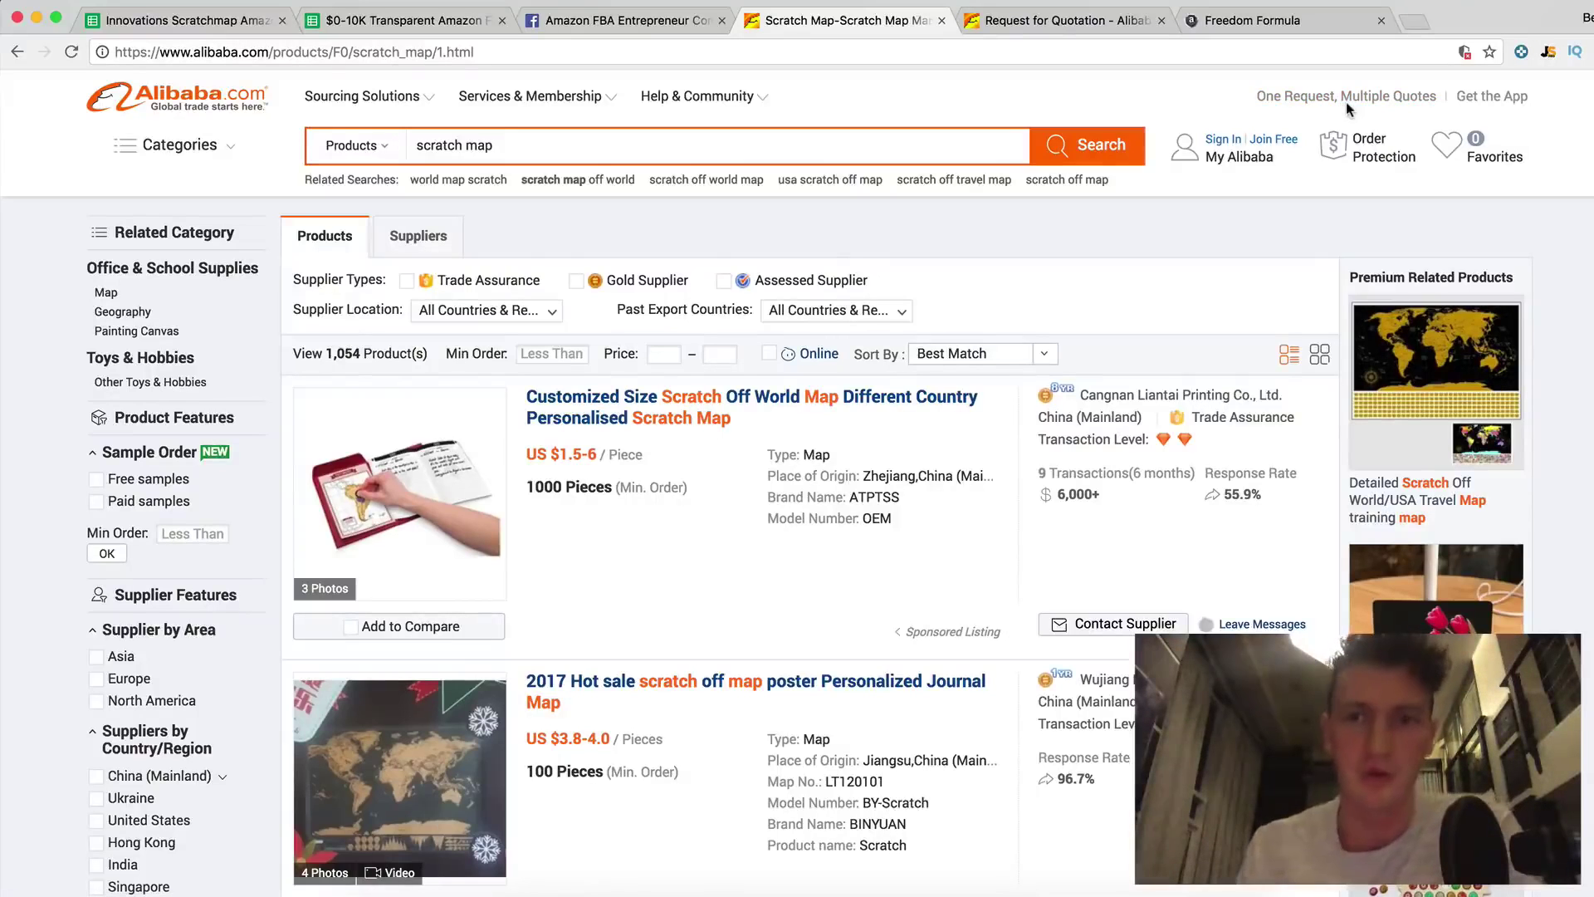
pyautogui.click(1092, 21)
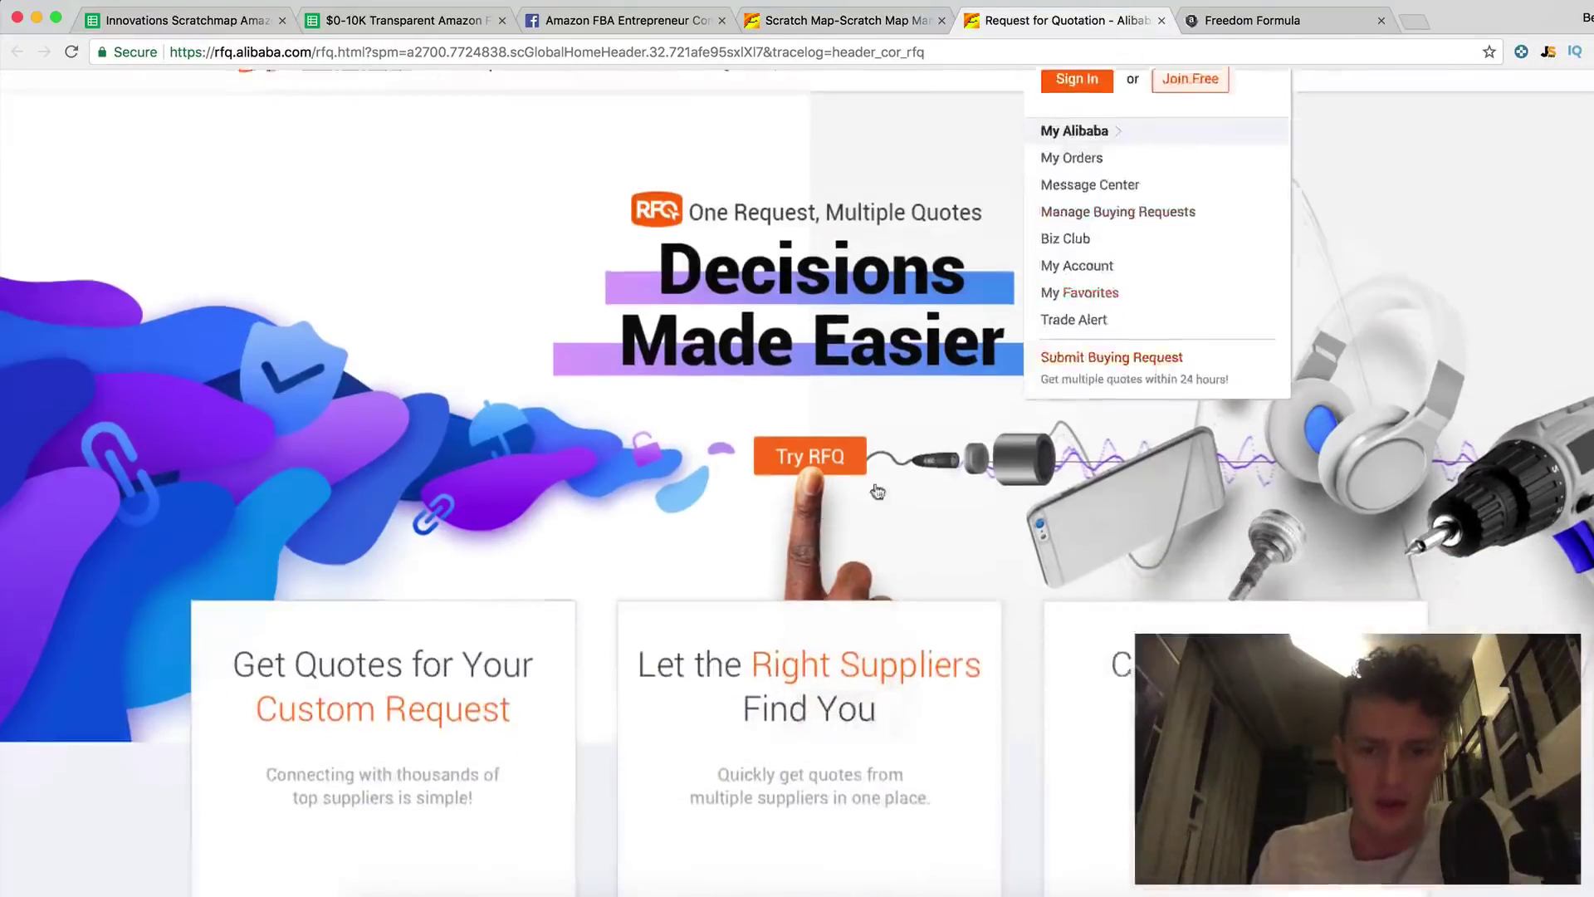
pyautogui.scroll(-8, 688, 393)
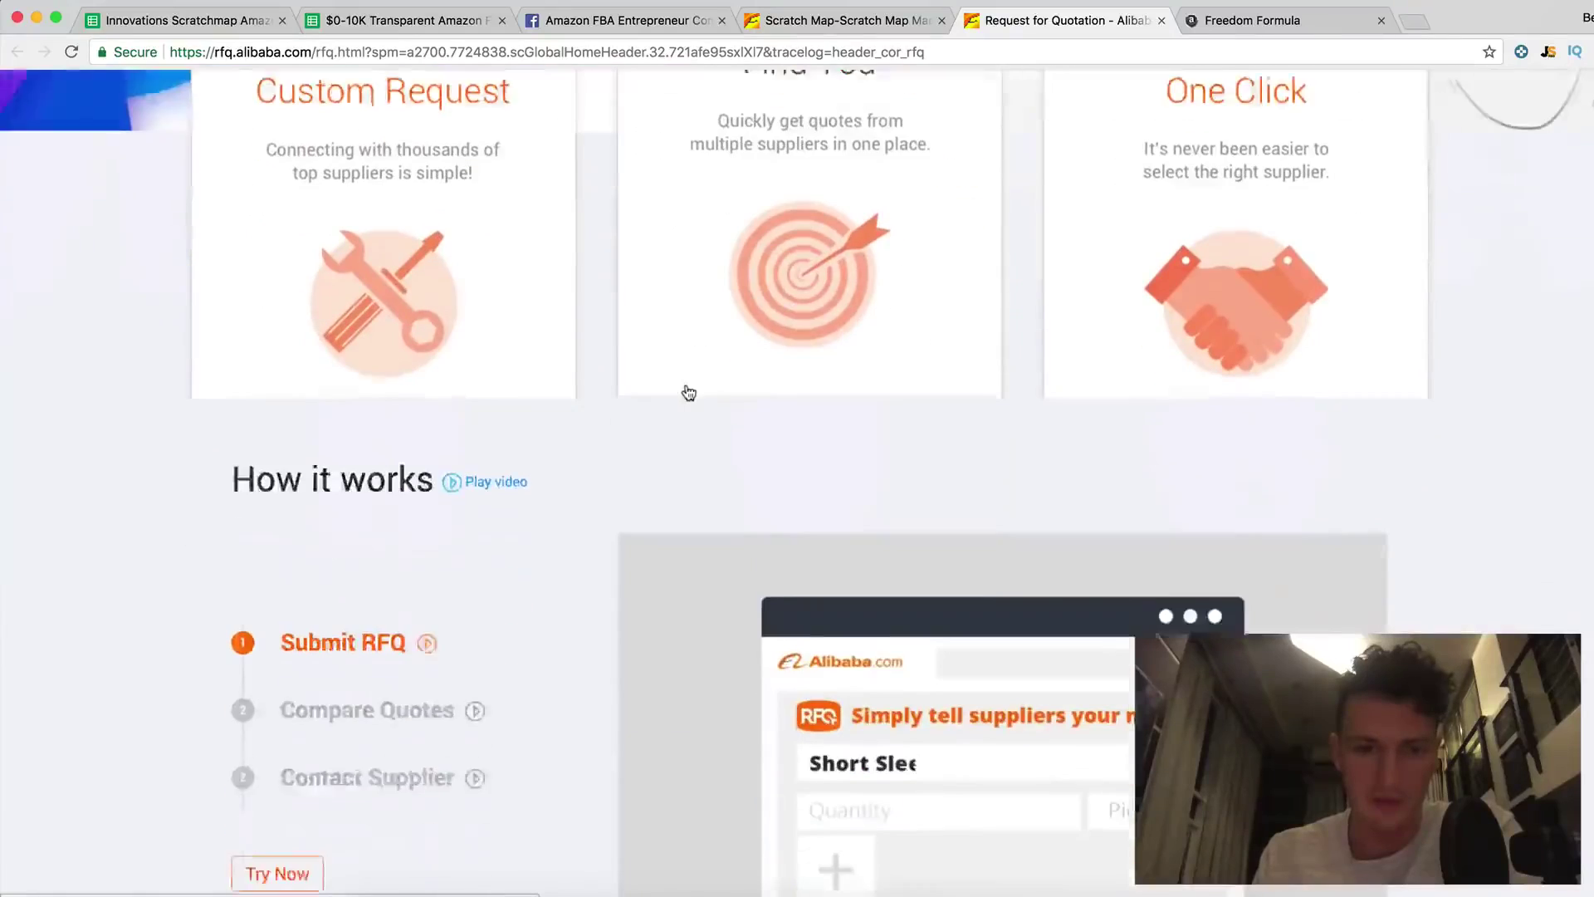
pyautogui.scroll(-6, 688, 393)
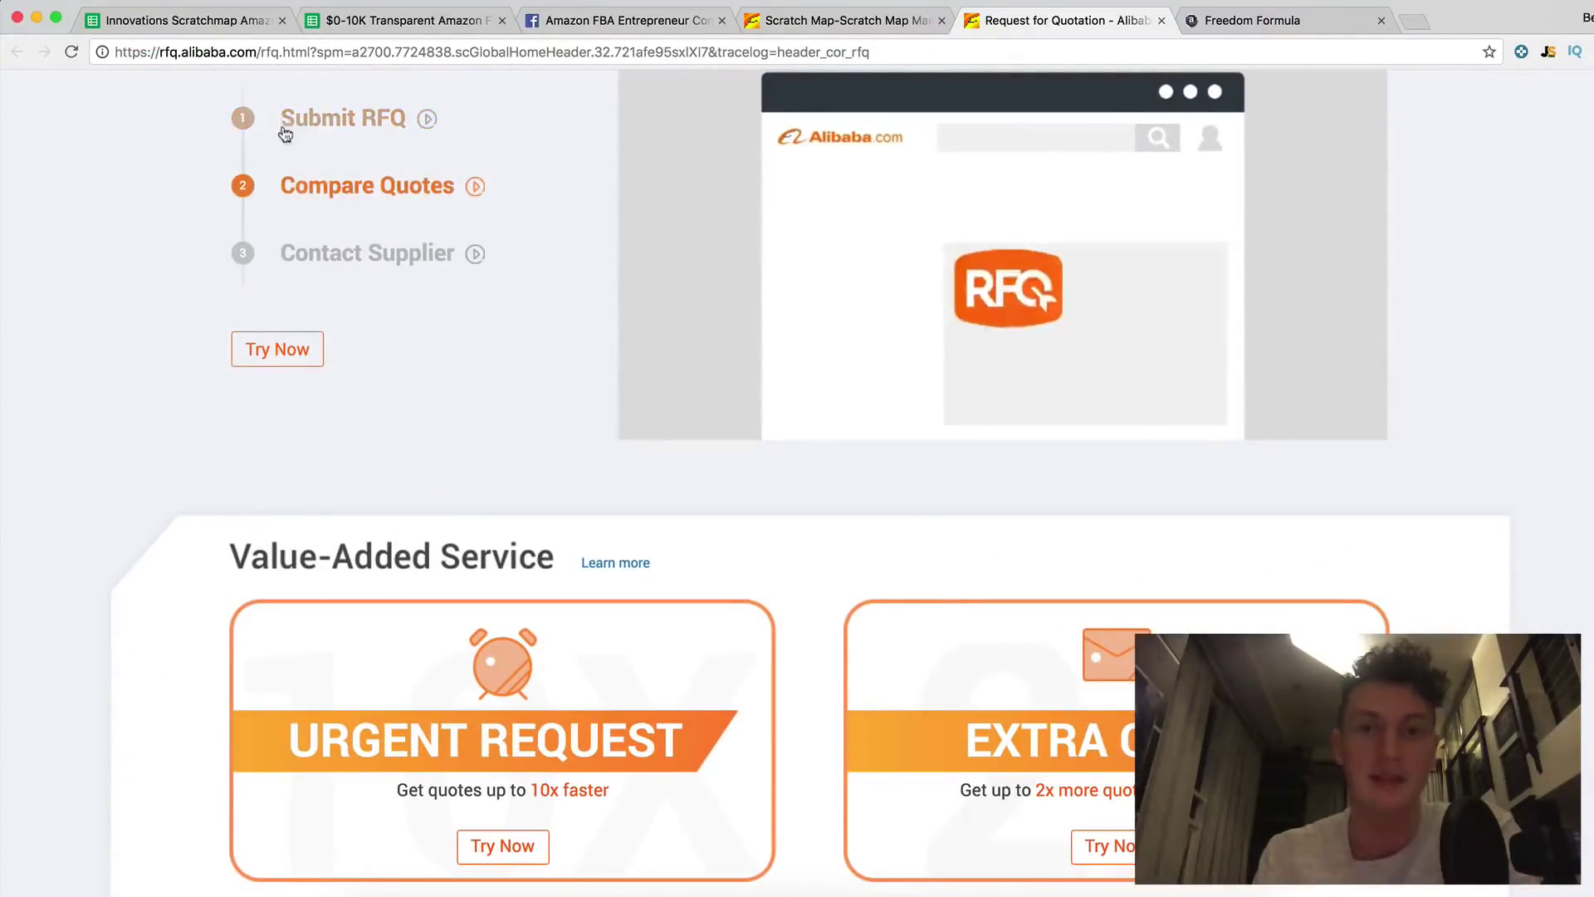
pyautogui.scroll(1, 902, 245)
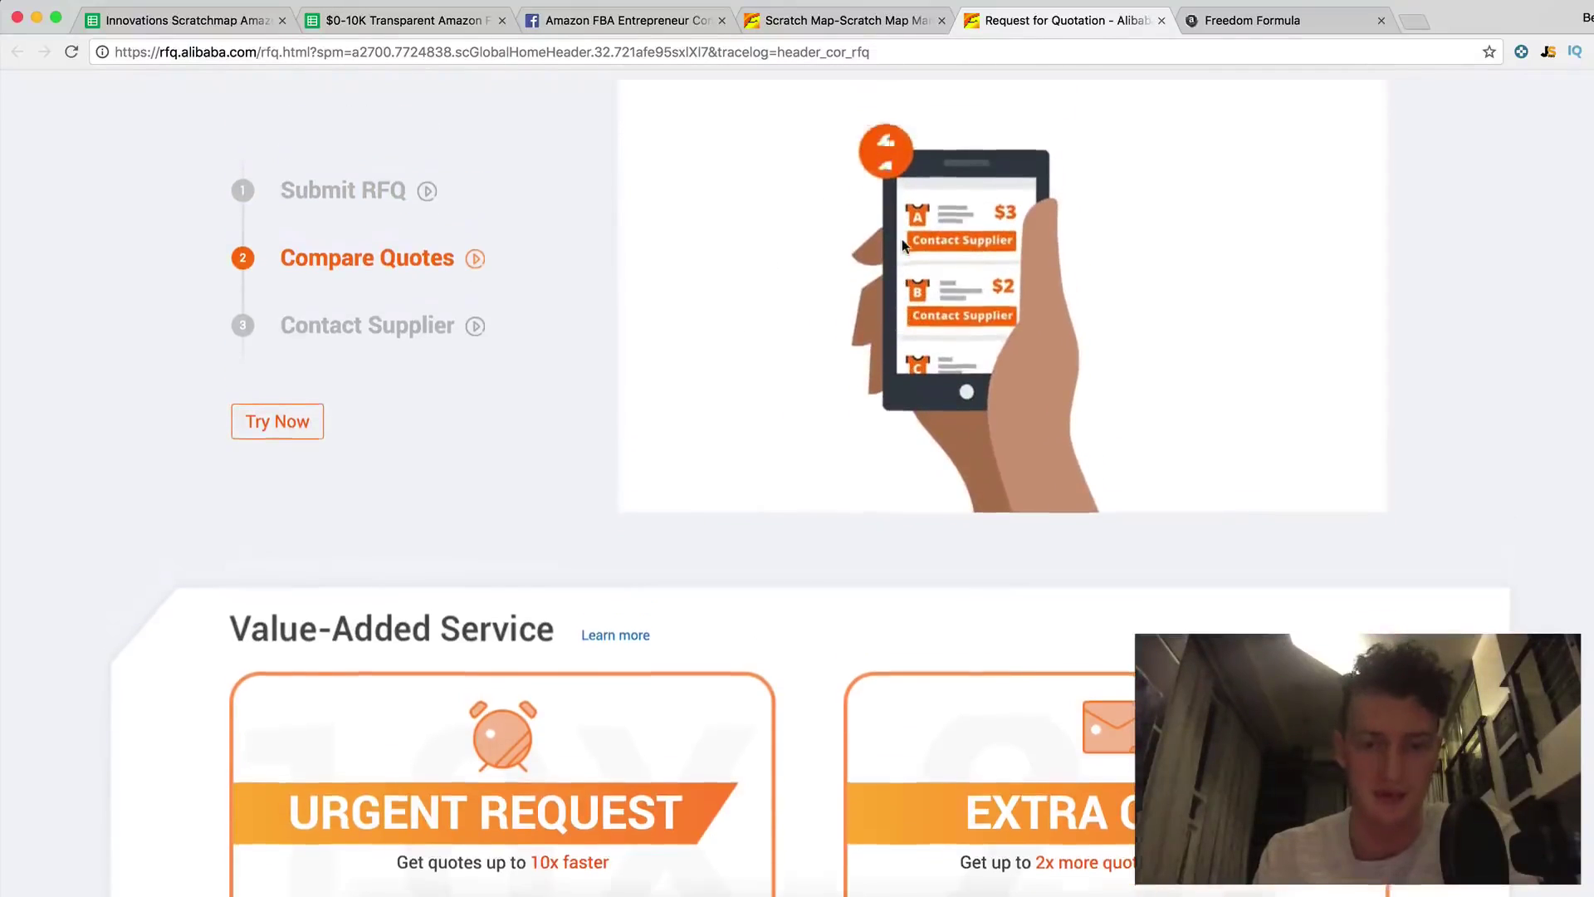
pyautogui.click(861, 885)
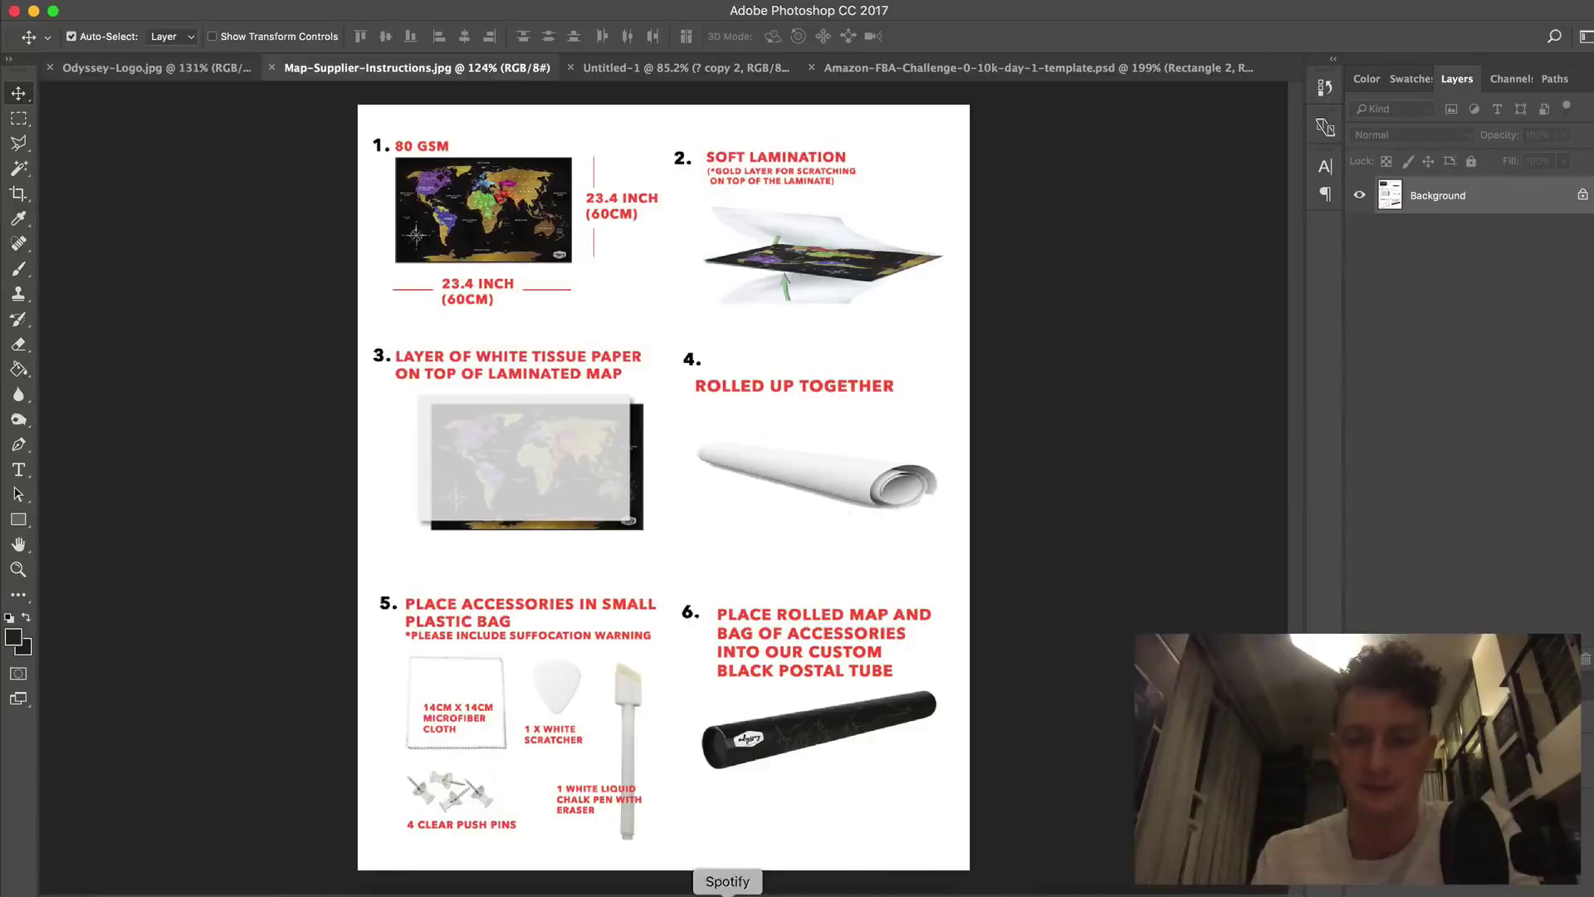
pyautogui.click(662, 892)
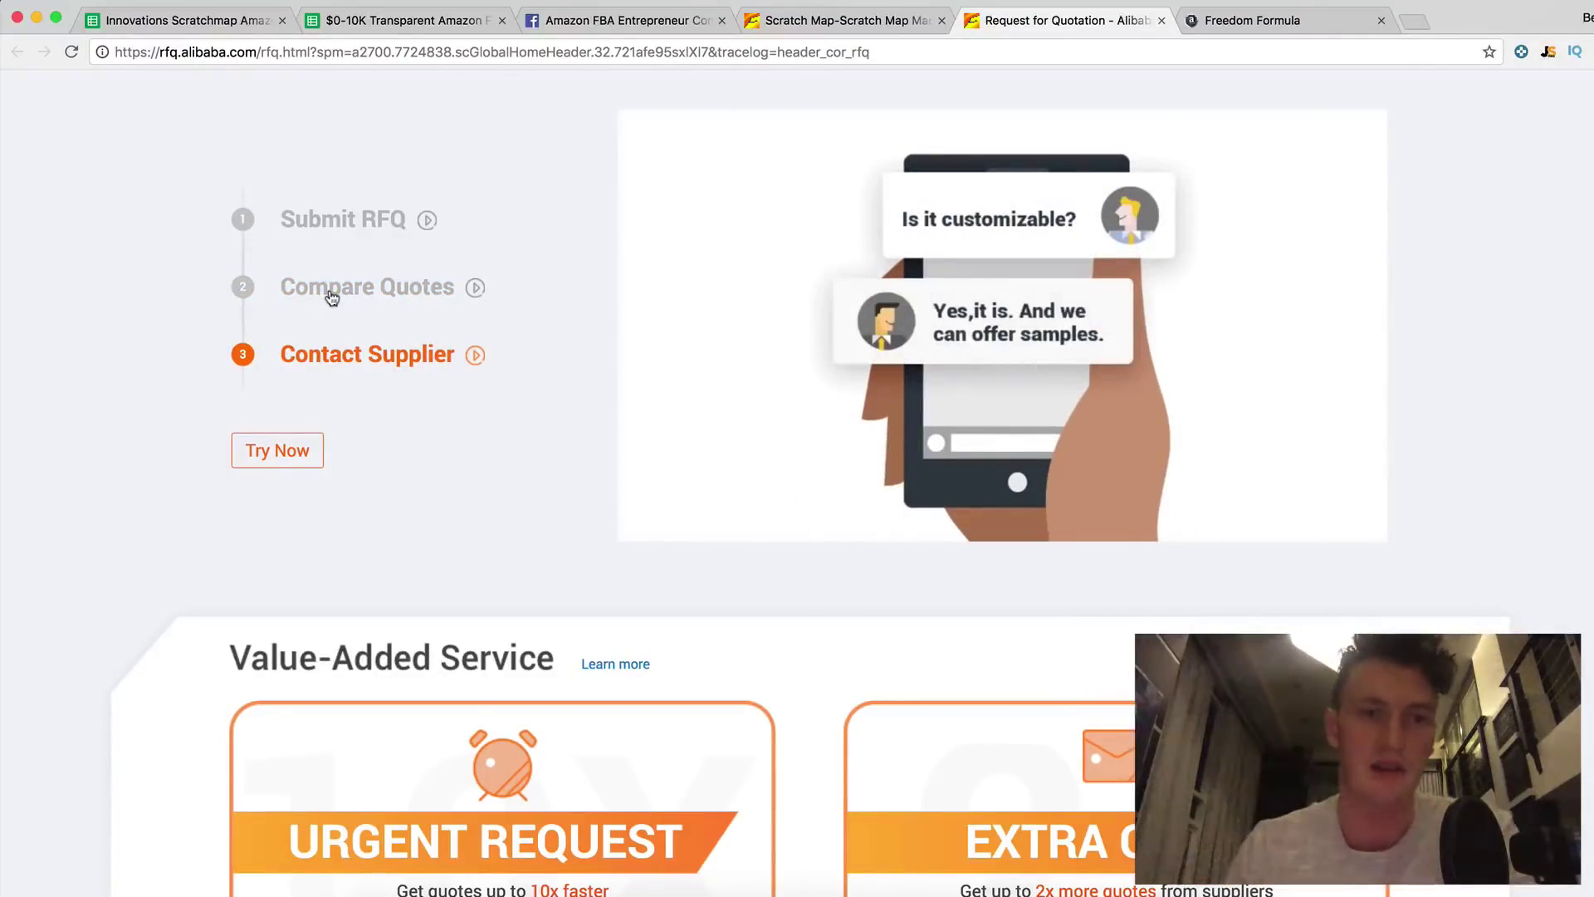
pyautogui.scroll(-5, 331, 297)
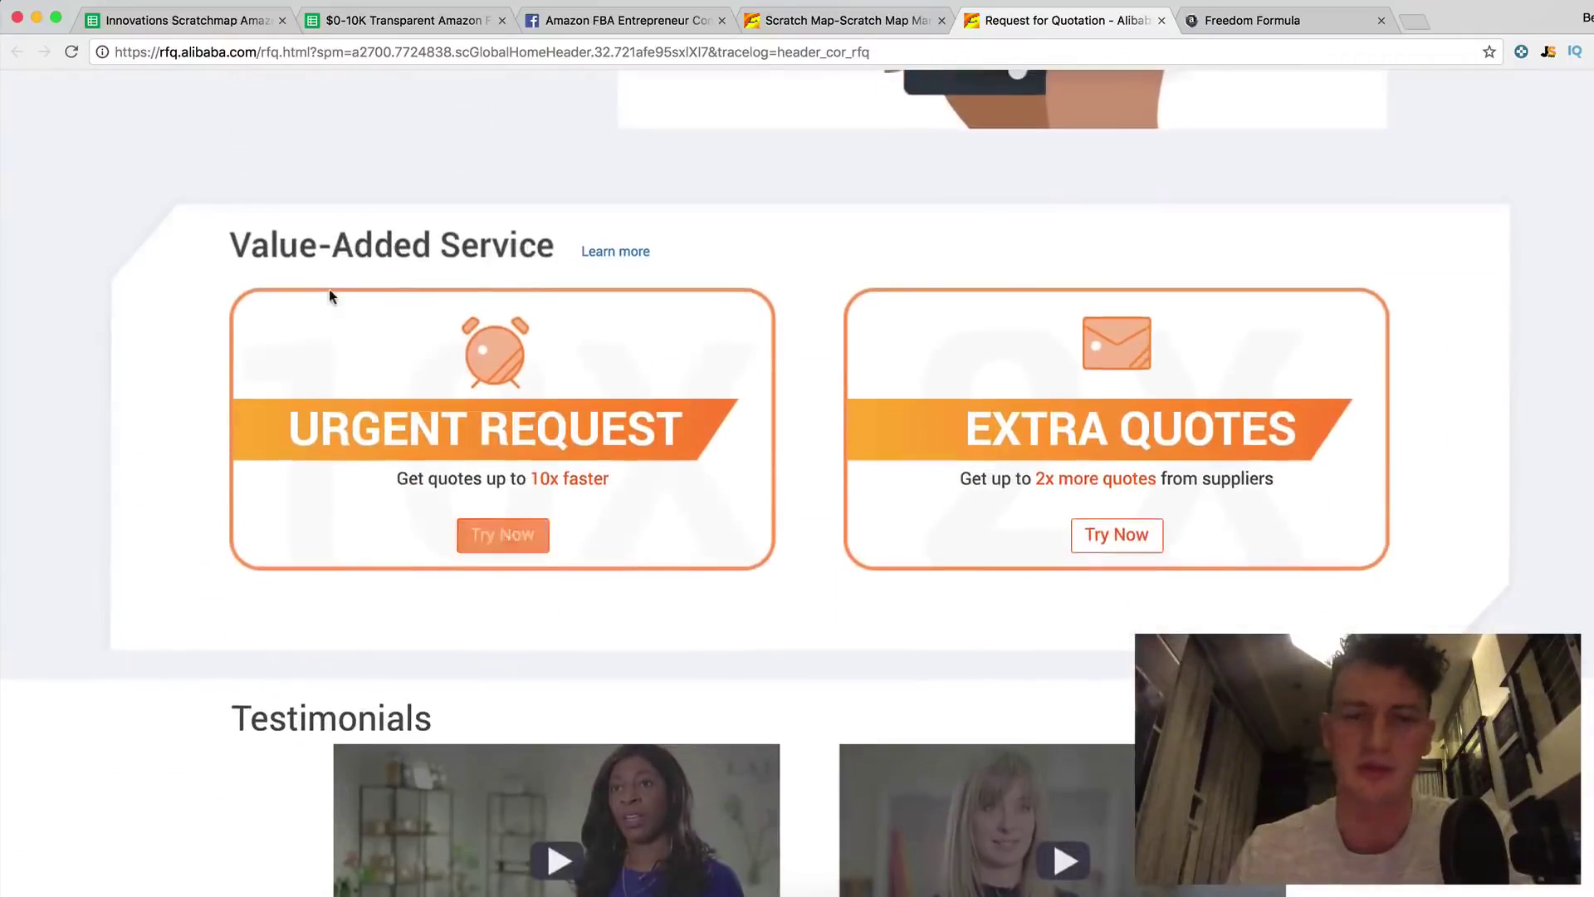
pyautogui.scroll(-6, 330, 292)
pyautogui.scroll(20, 329, 293)
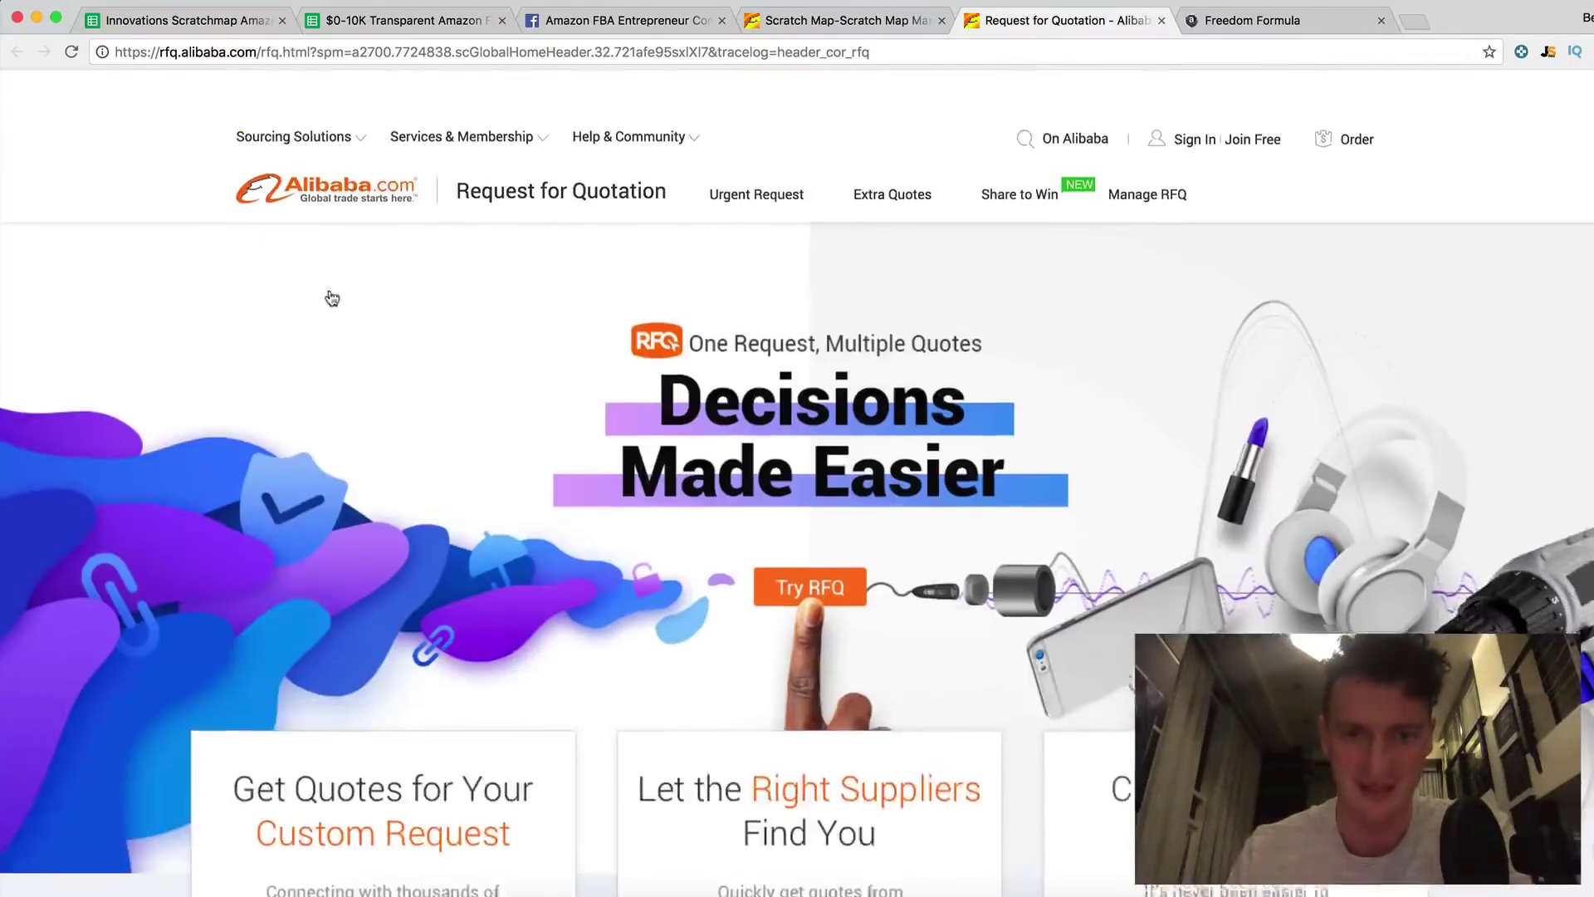
pyautogui.scroll(-5, 333, 298)
pyautogui.scroll(4, 851, 312)
pyautogui.scroll(-1, 851, 312)
pyautogui.scroll(-10, 851, 312)
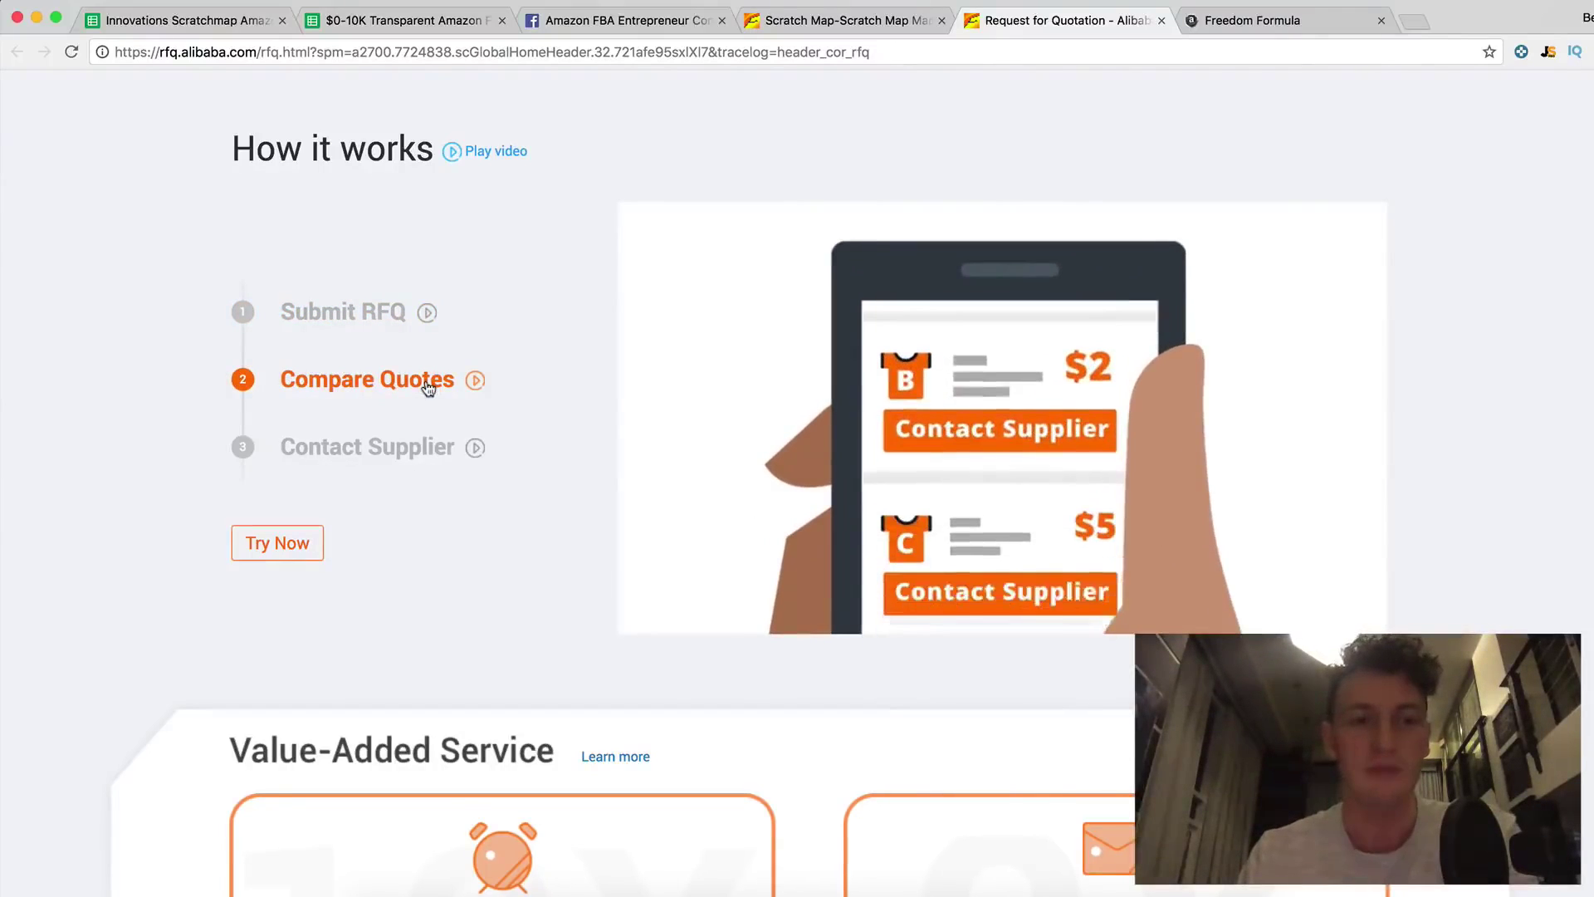
pyautogui.scroll(-2, 428, 388)
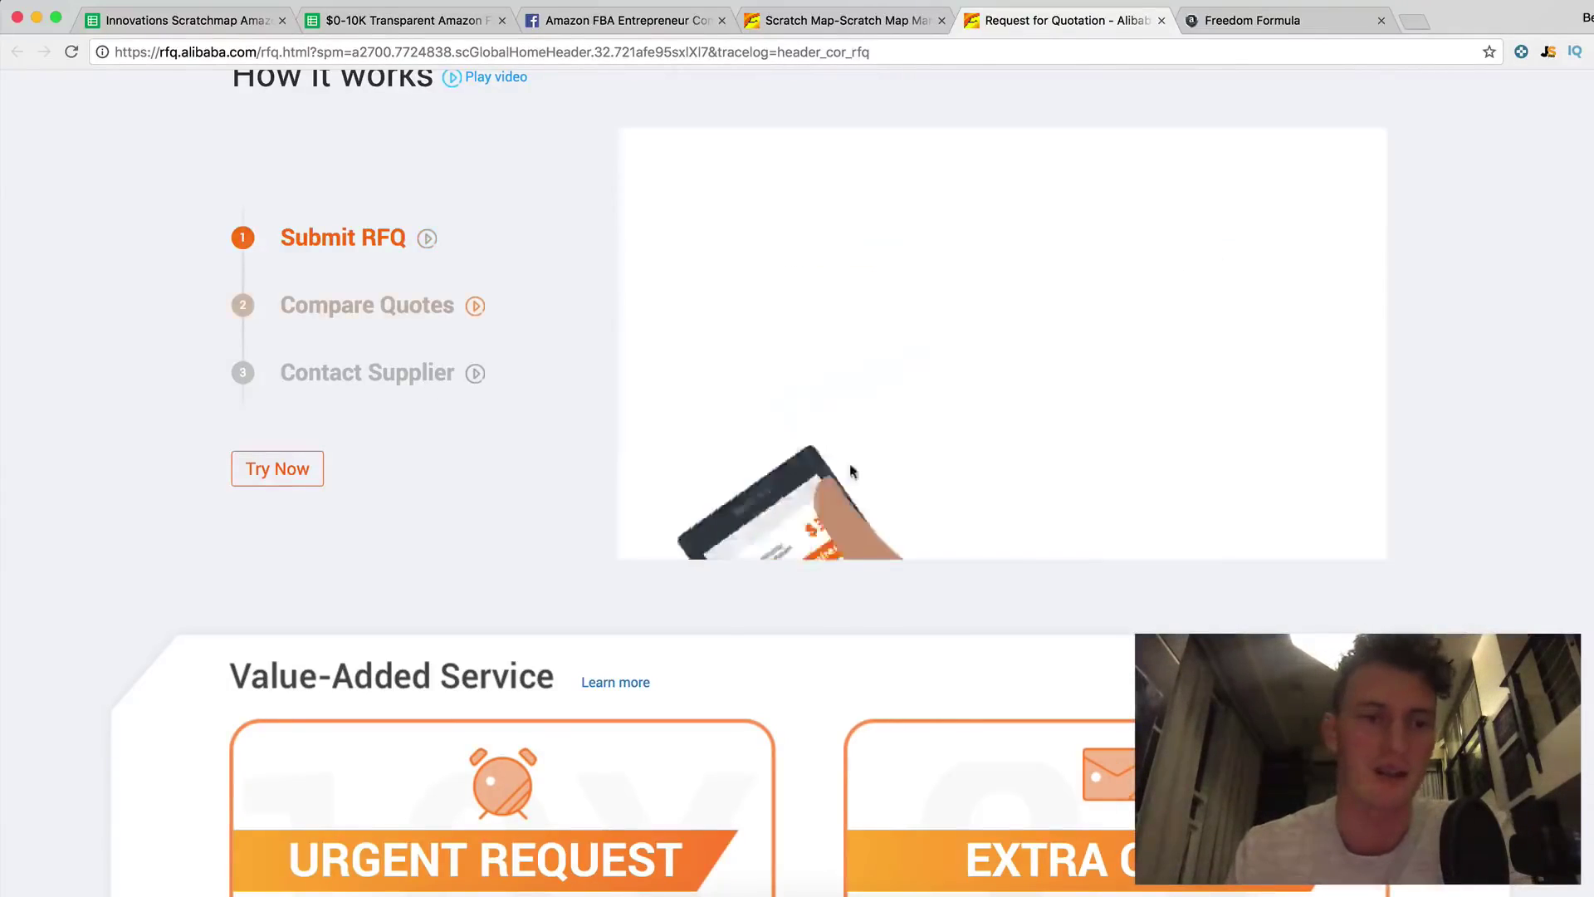
pyautogui.scroll(-1, 313, 401)
pyautogui.scroll(-2, 313, 401)
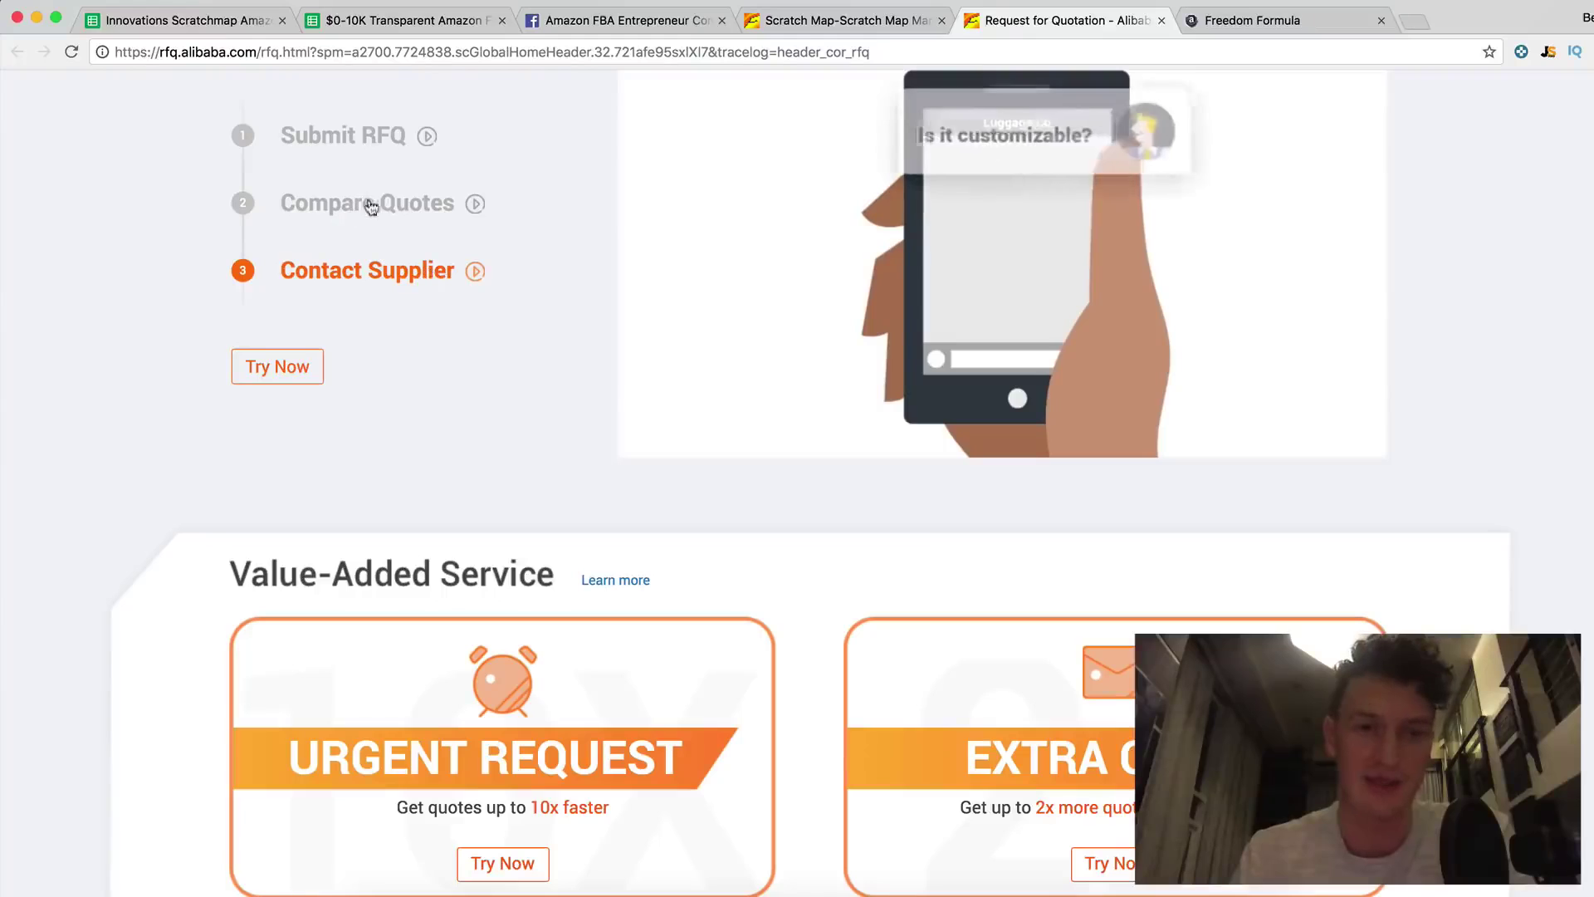
# Step: Scroll through the rest of the RFQ page, then return to the Alibaba.com homepage via its logo
pyautogui.scroll(-5, 373, 280)
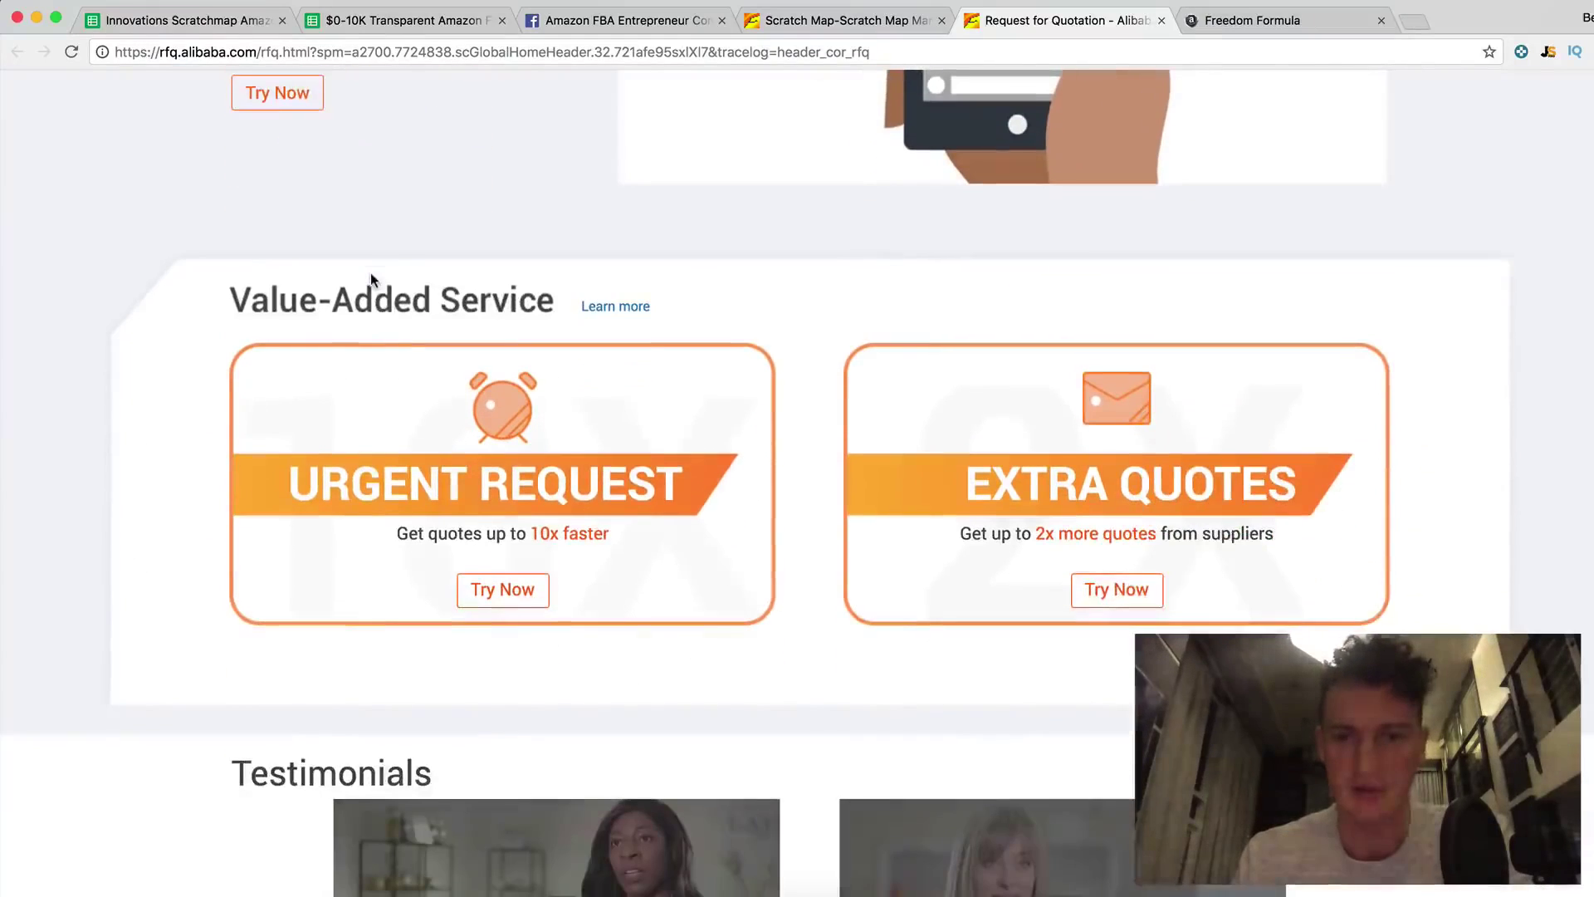
pyautogui.scroll(-1, 1129, 330)
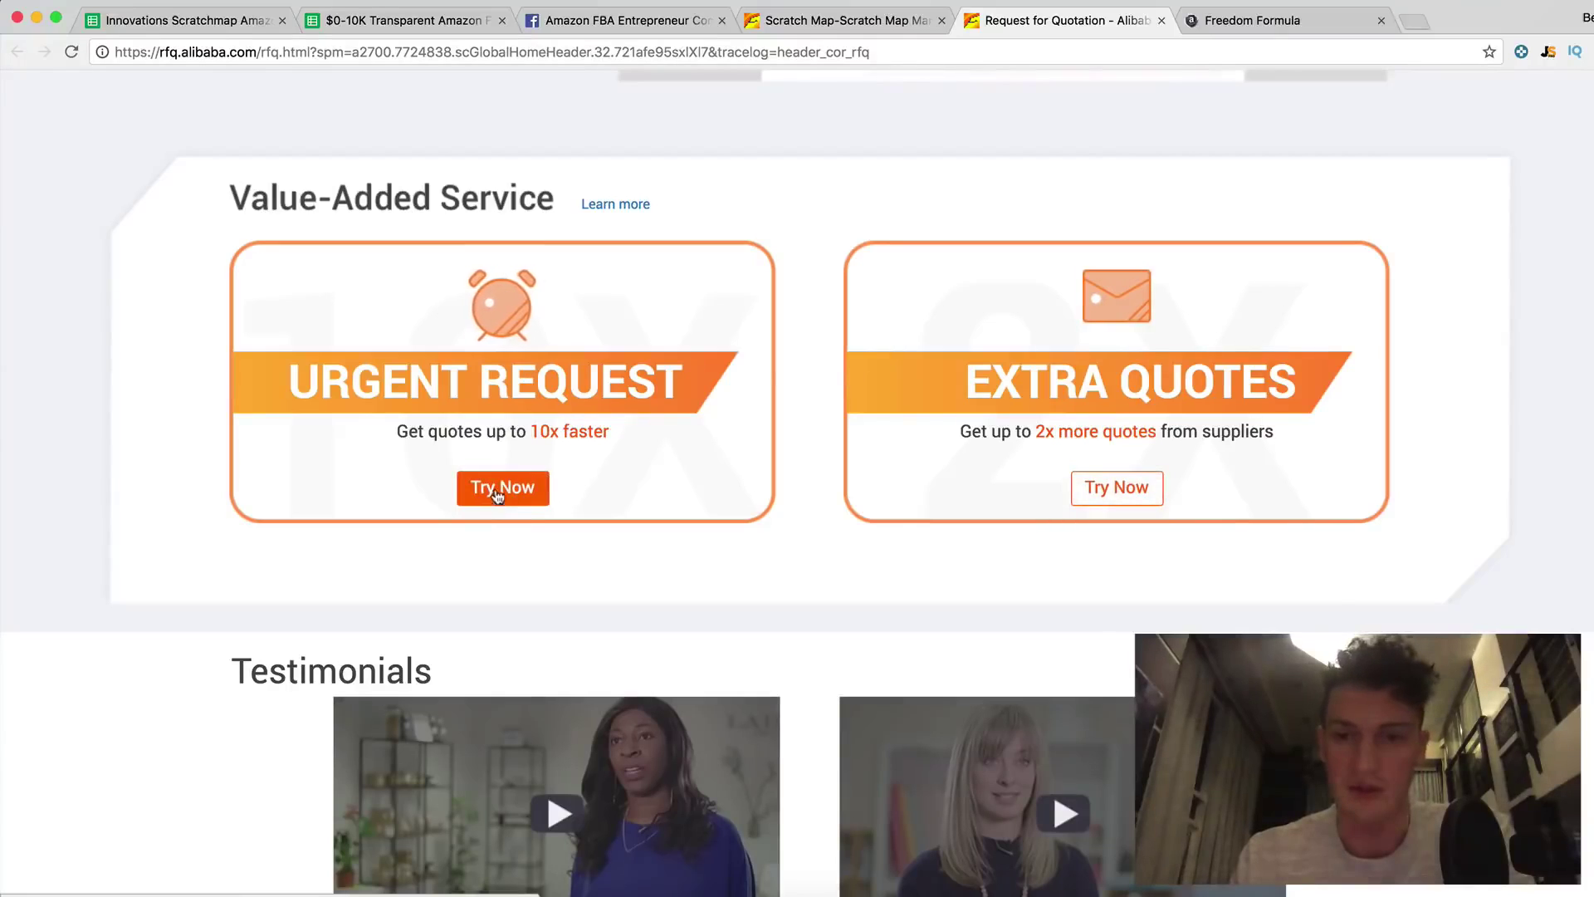
pyautogui.scroll(-3, 1075, 517)
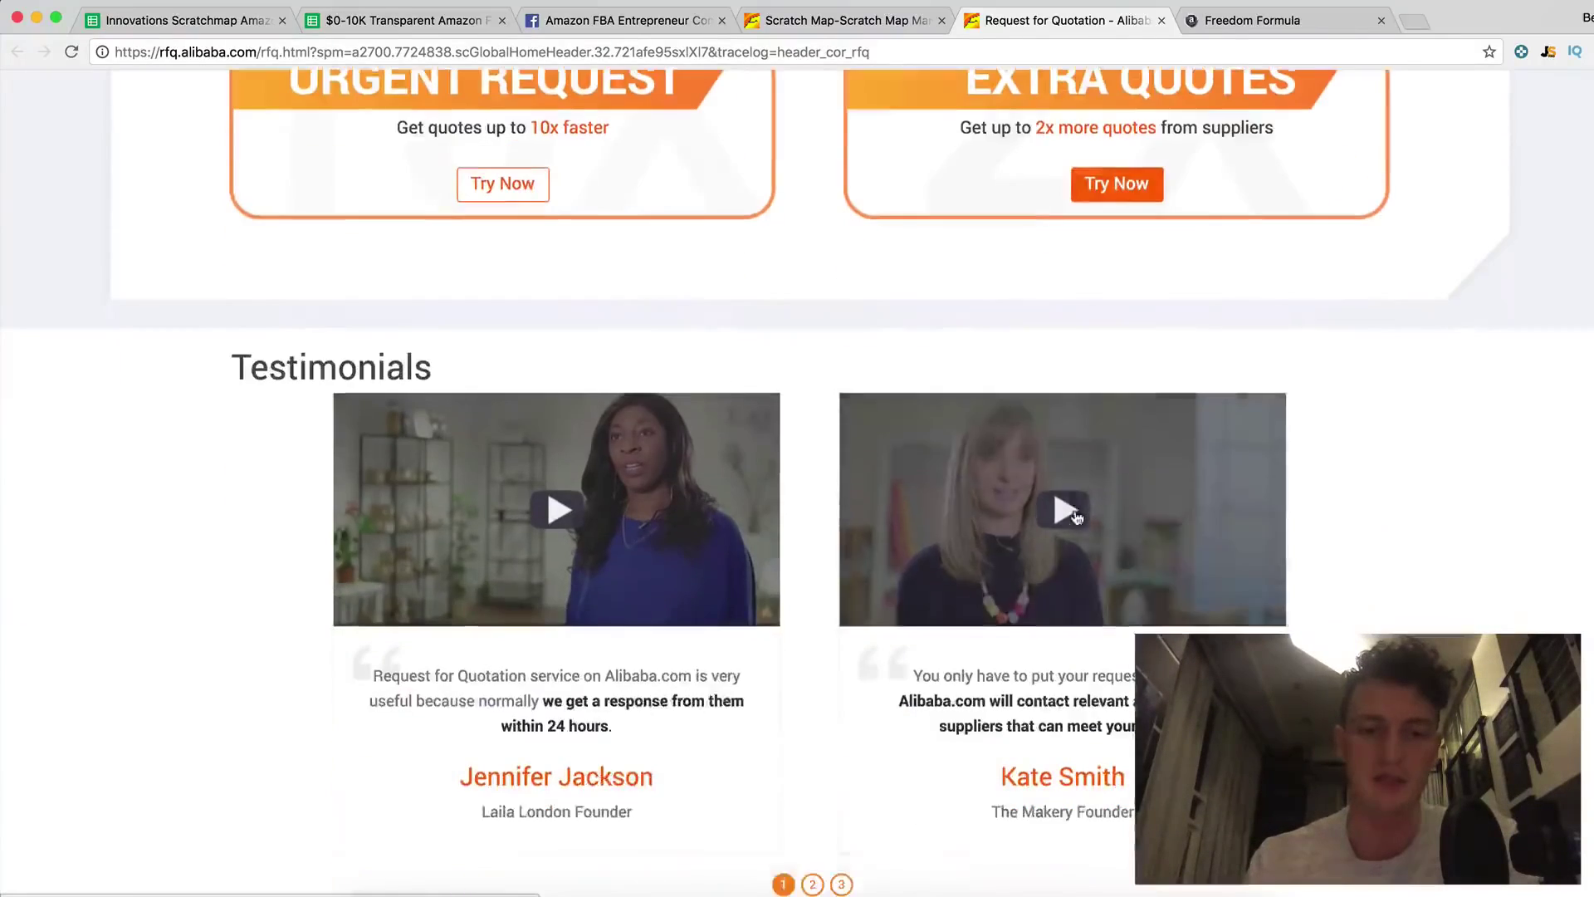
pyautogui.scroll(4, 1075, 517)
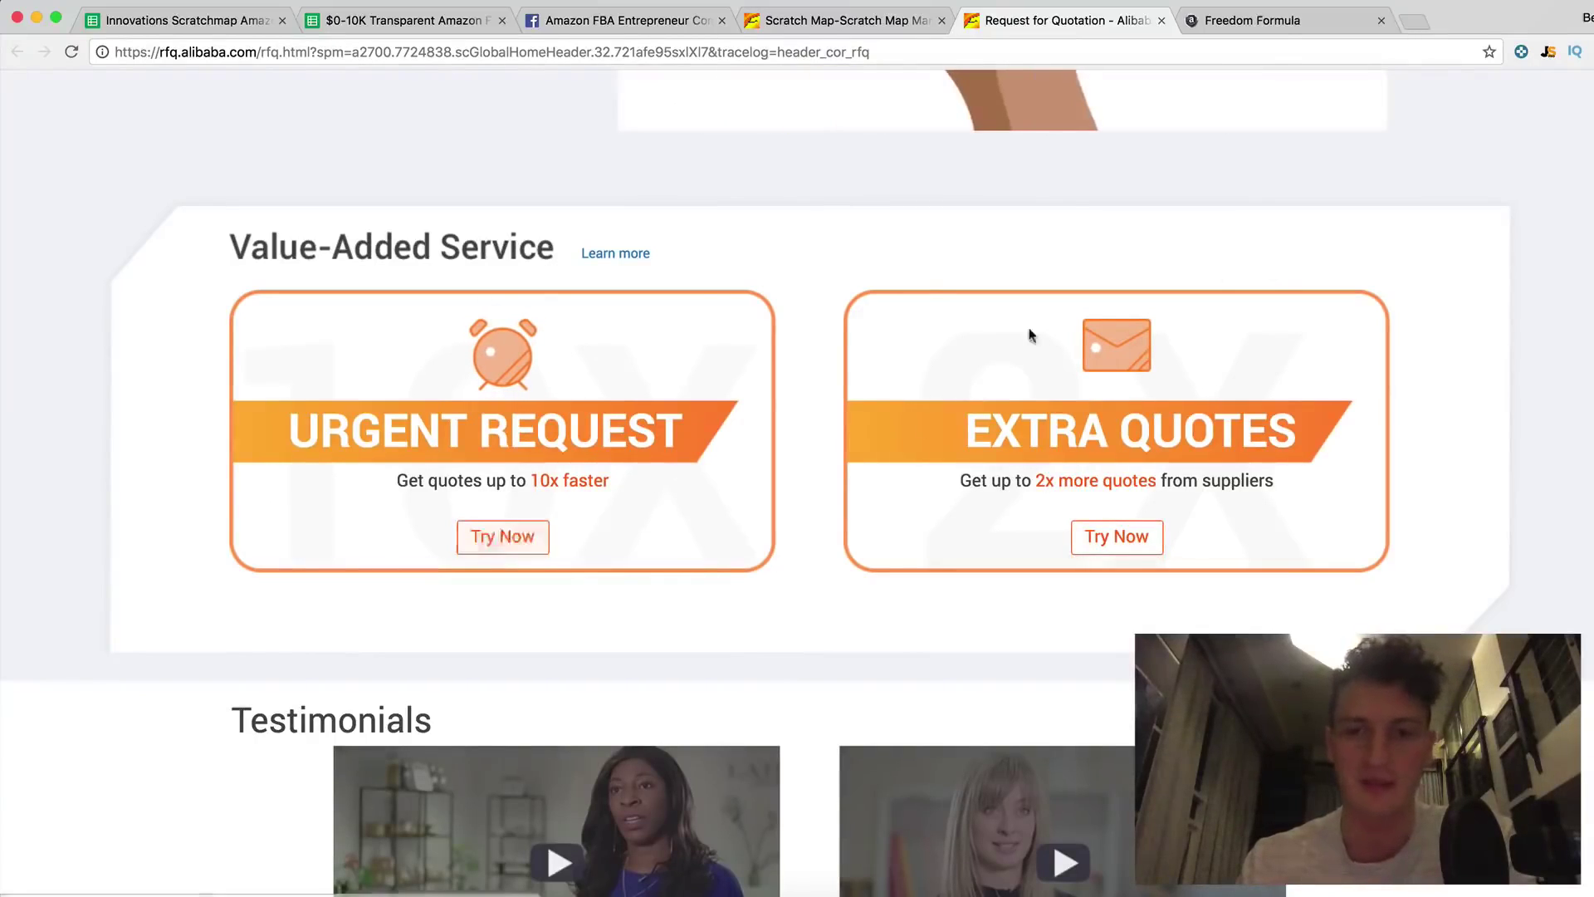
pyautogui.scroll(-2, 1129, 544)
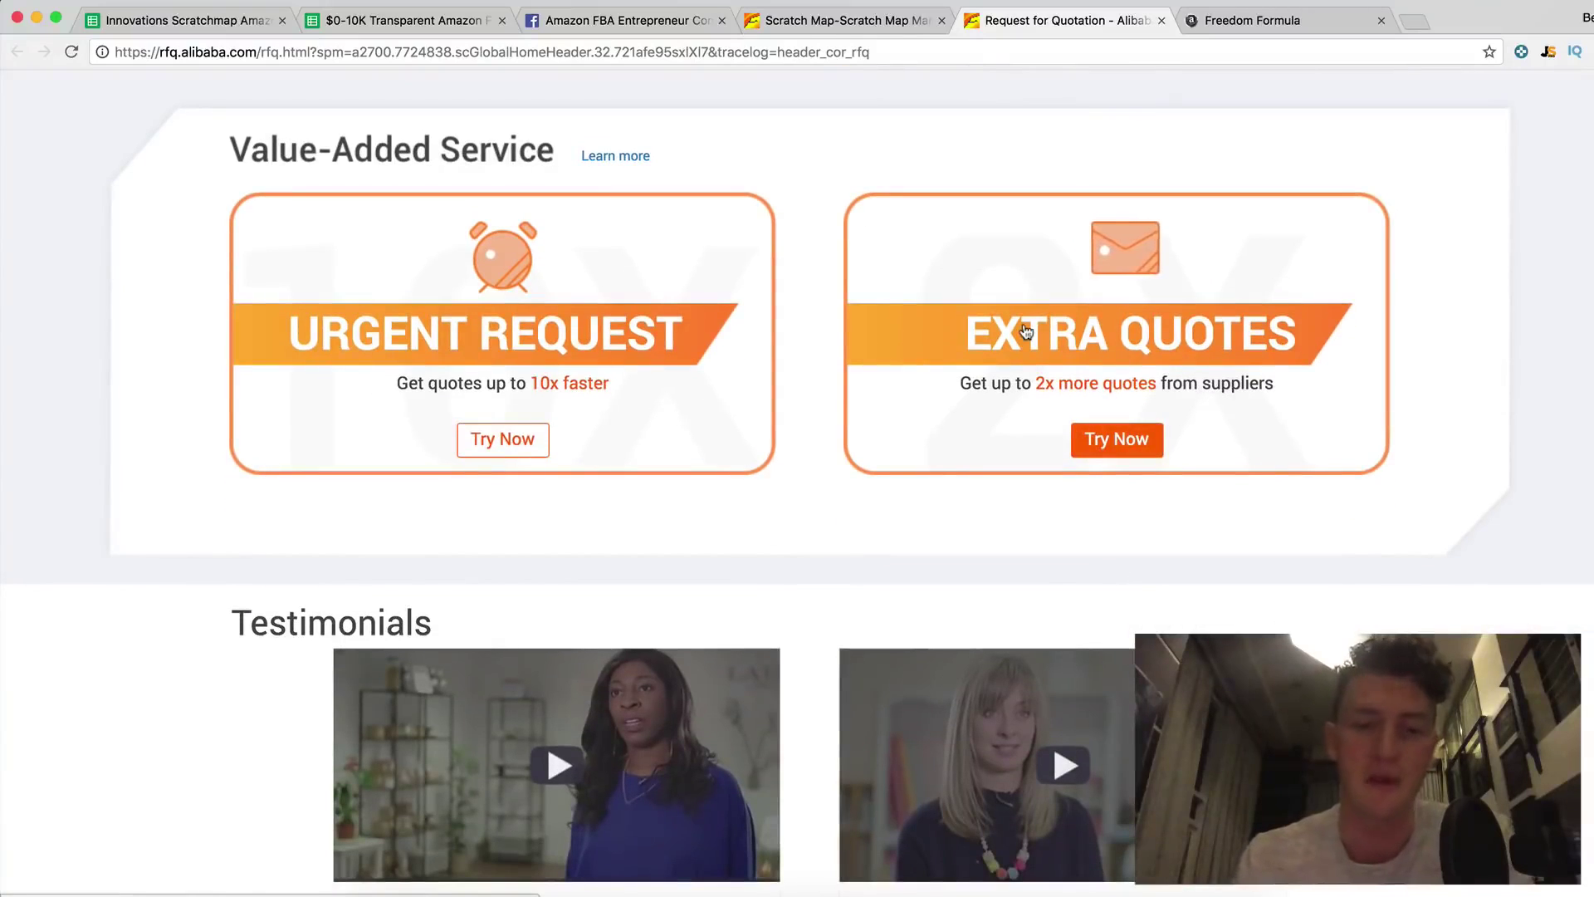
pyautogui.scroll(-10, 1026, 331)
pyautogui.scroll(-5, 1026, 330)
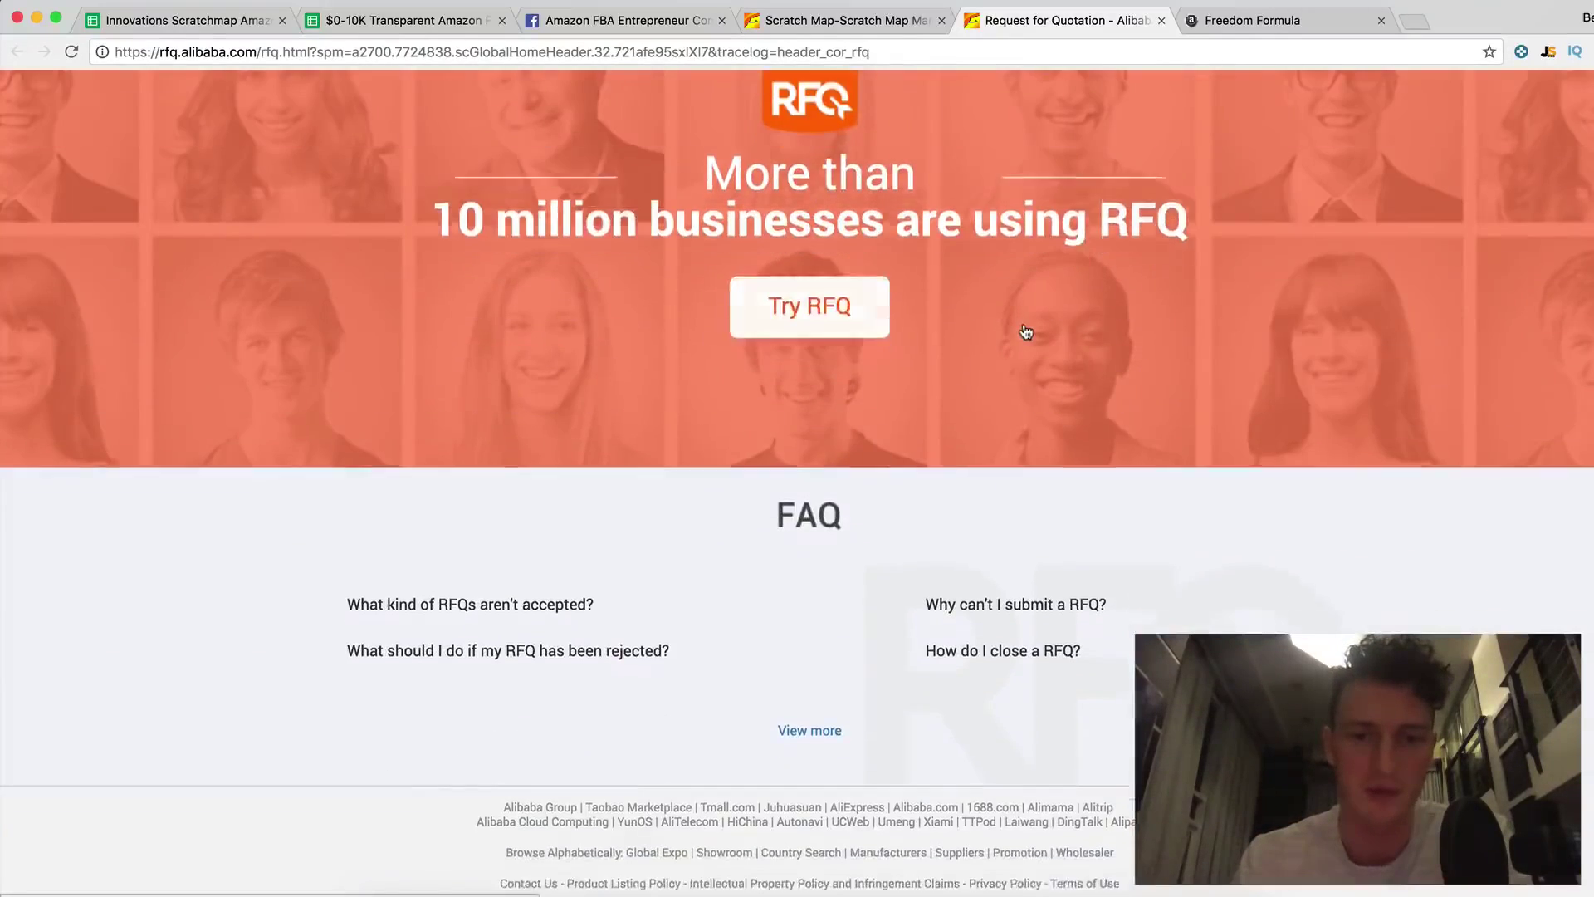
pyautogui.scroll(20, 1026, 332)
pyautogui.scroll(-1, 1026, 332)
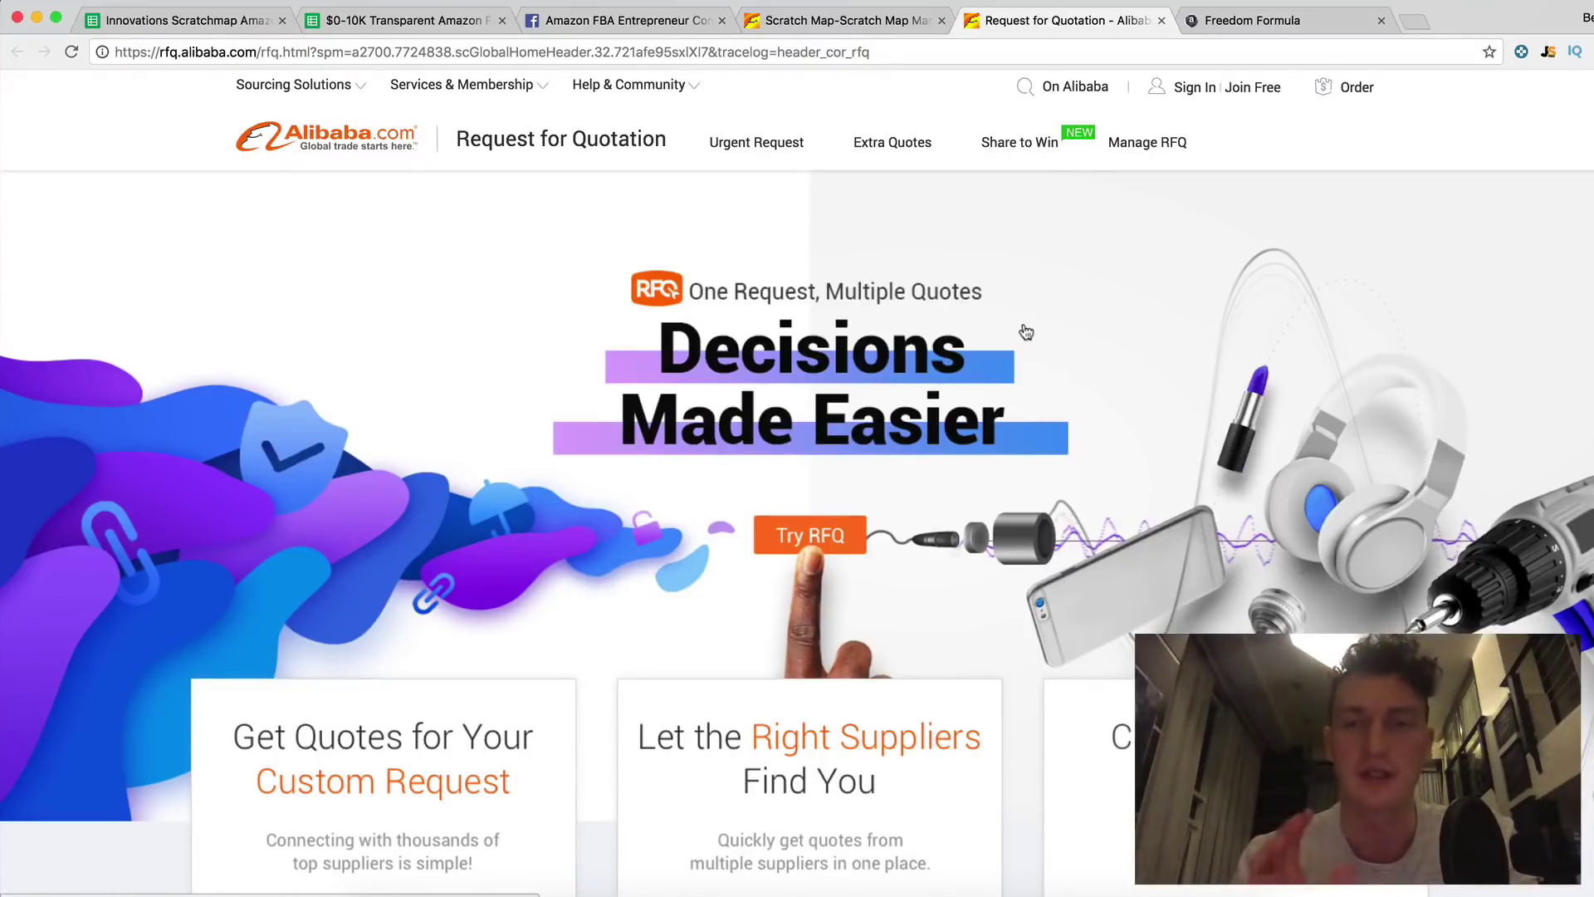
pyautogui.scroll(-7, 1027, 332)
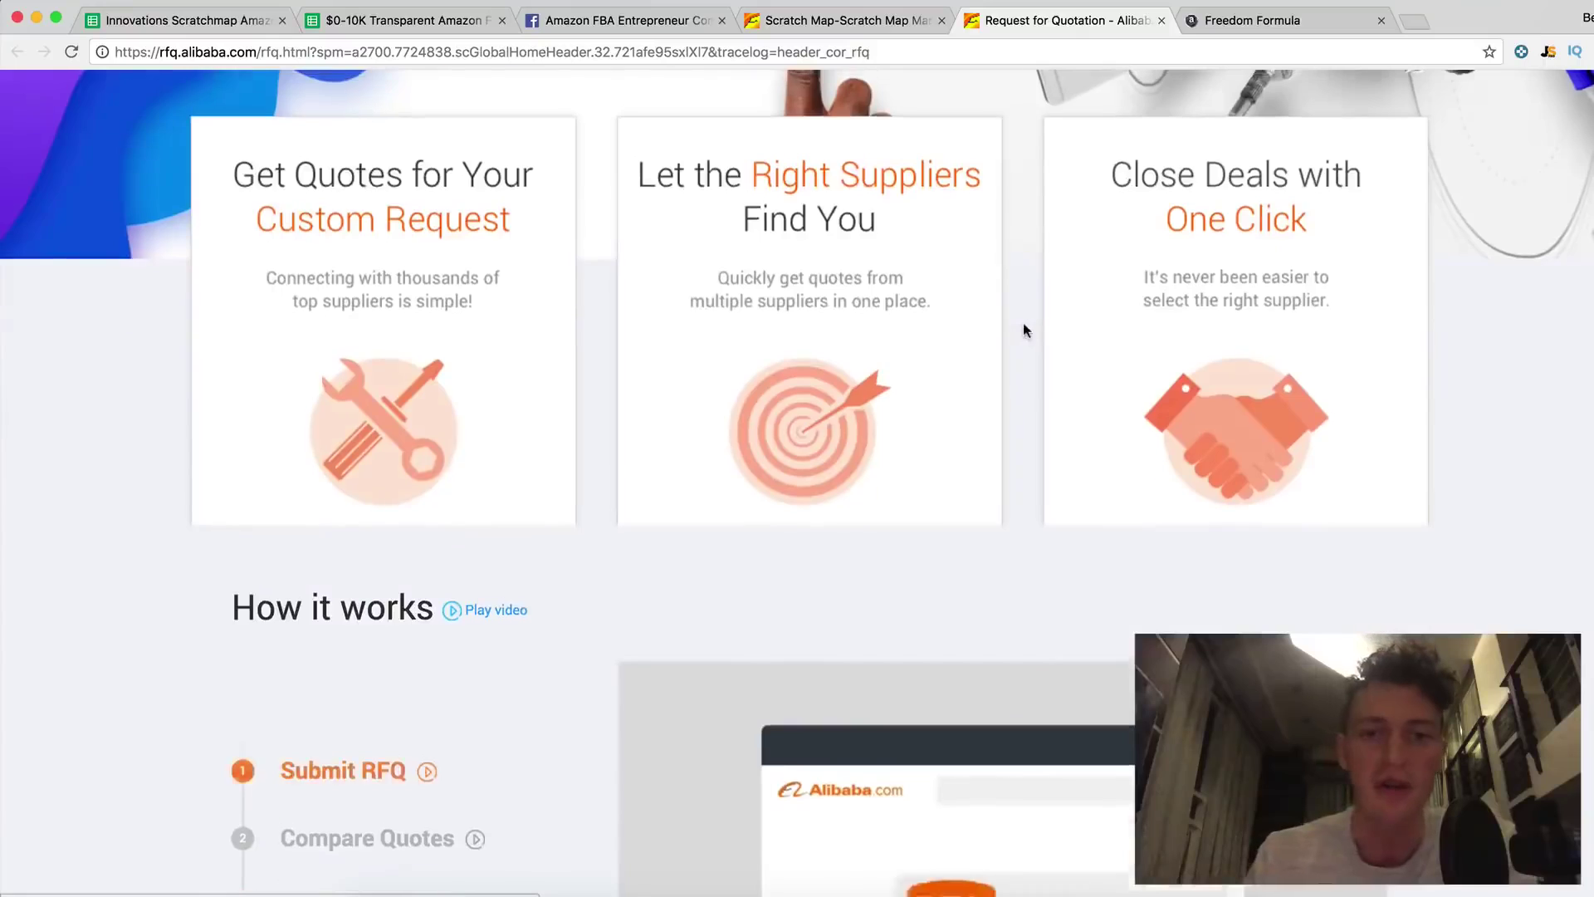
pyautogui.scroll(7, 1025, 331)
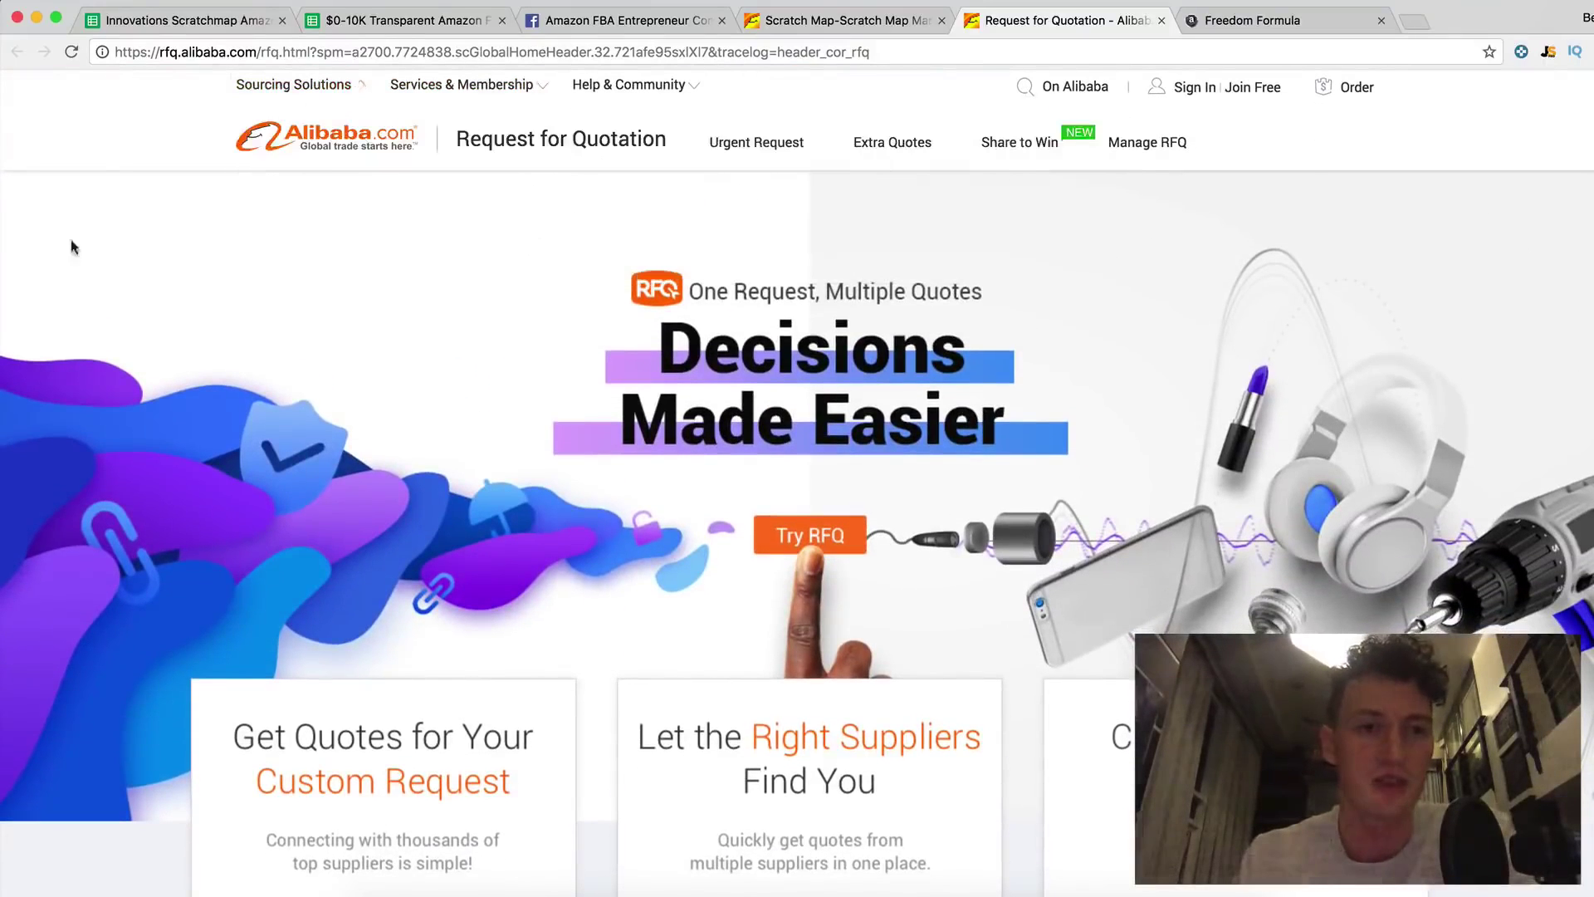
pyautogui.click(317, 132)
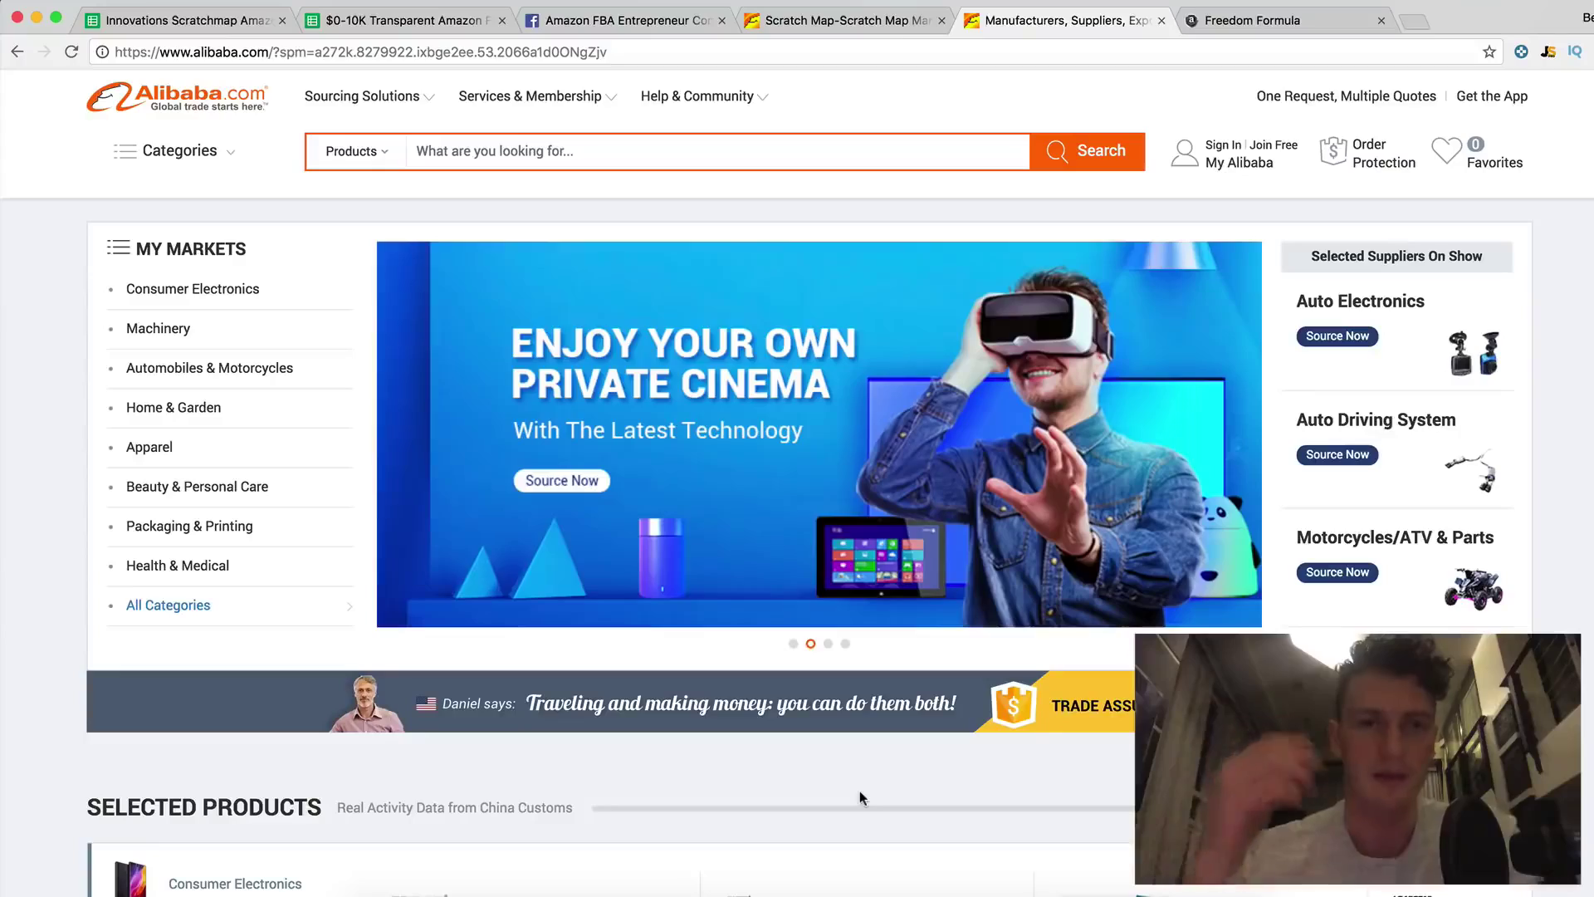
# Step: In a new tab, search amazon.com for 'scratch' maps from the address bar
pyautogui.hotkey('ctrl', 't')
pyautogui.write('ama')
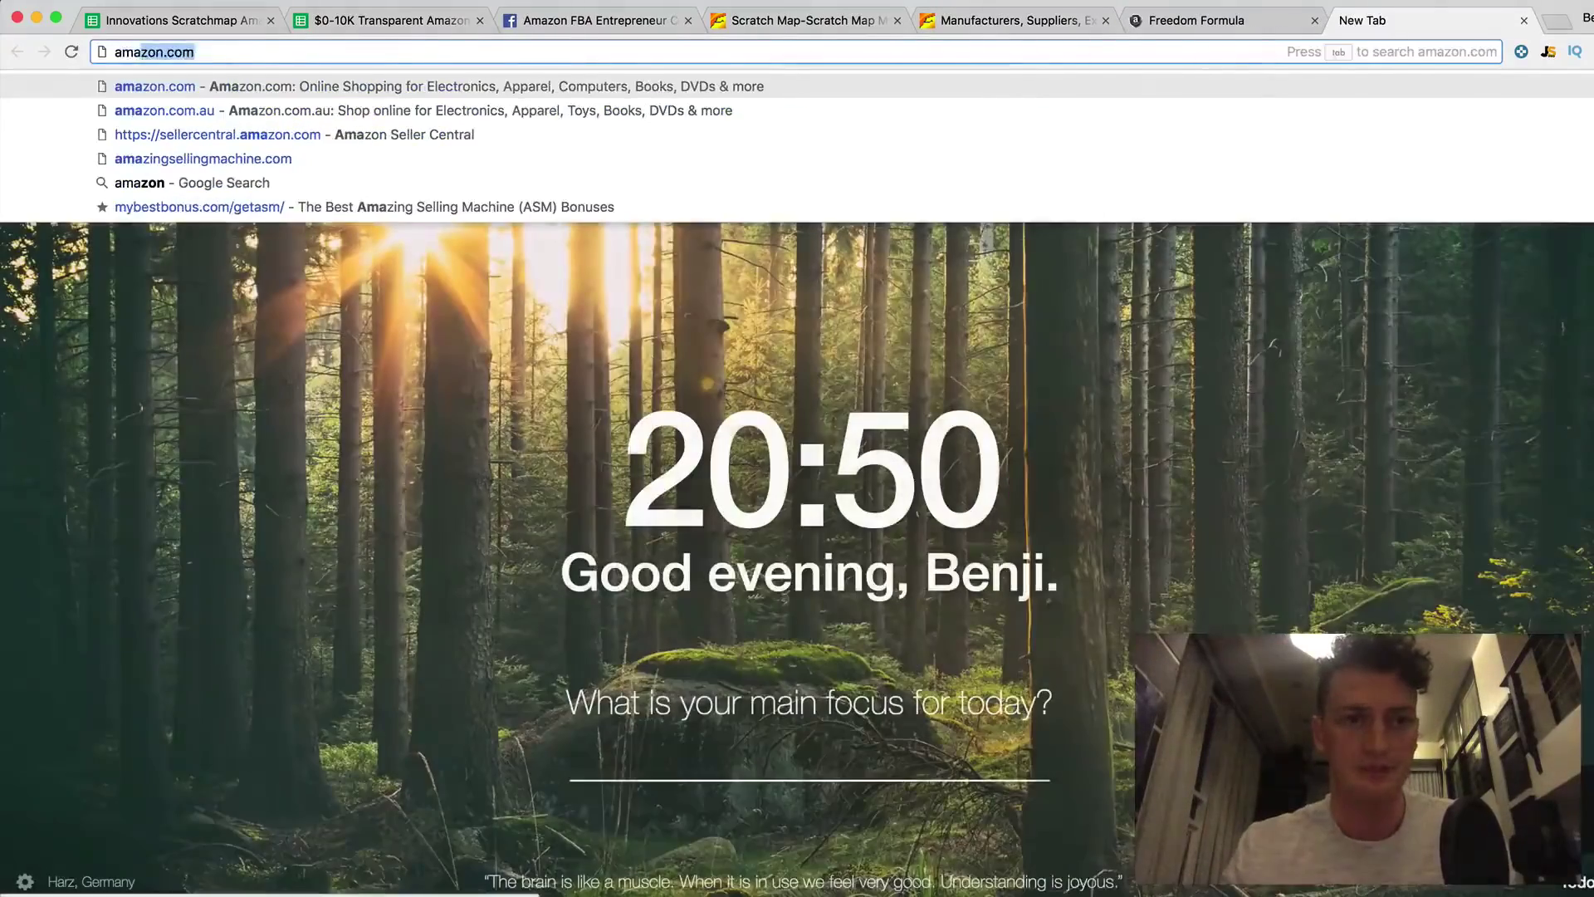
pyautogui.press('Tab')
pyautogui.write('scratch')
pyautogui.press('Return')
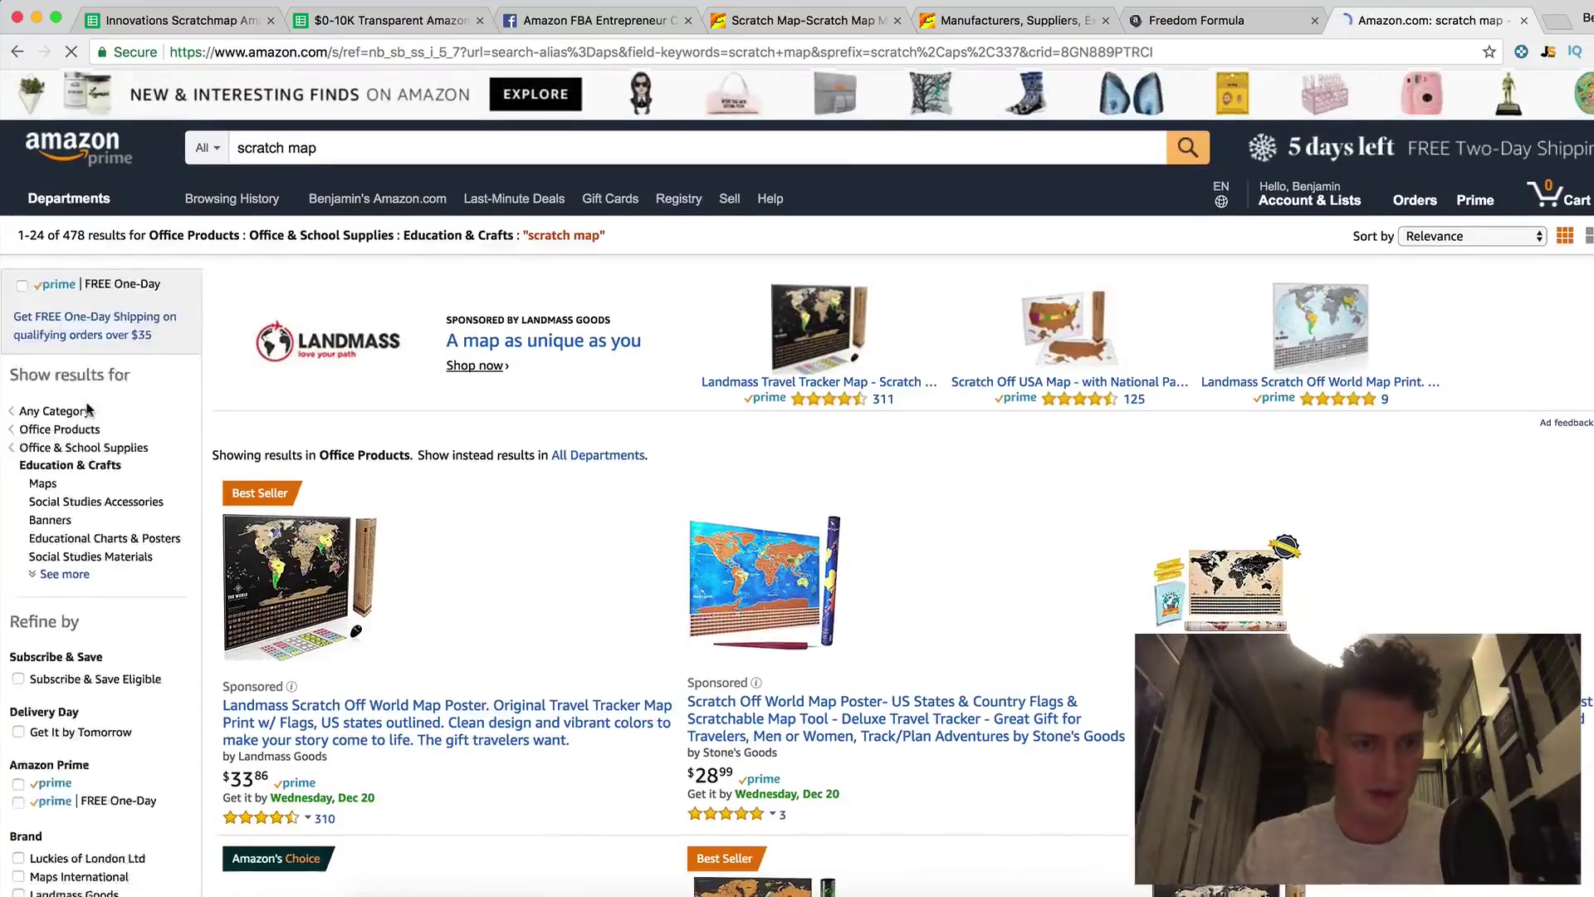
# Step: Filter the results to the 1DEA.me brand and open the black scratch-off world map listing
pyautogui.scroll(-4, 106, 409)
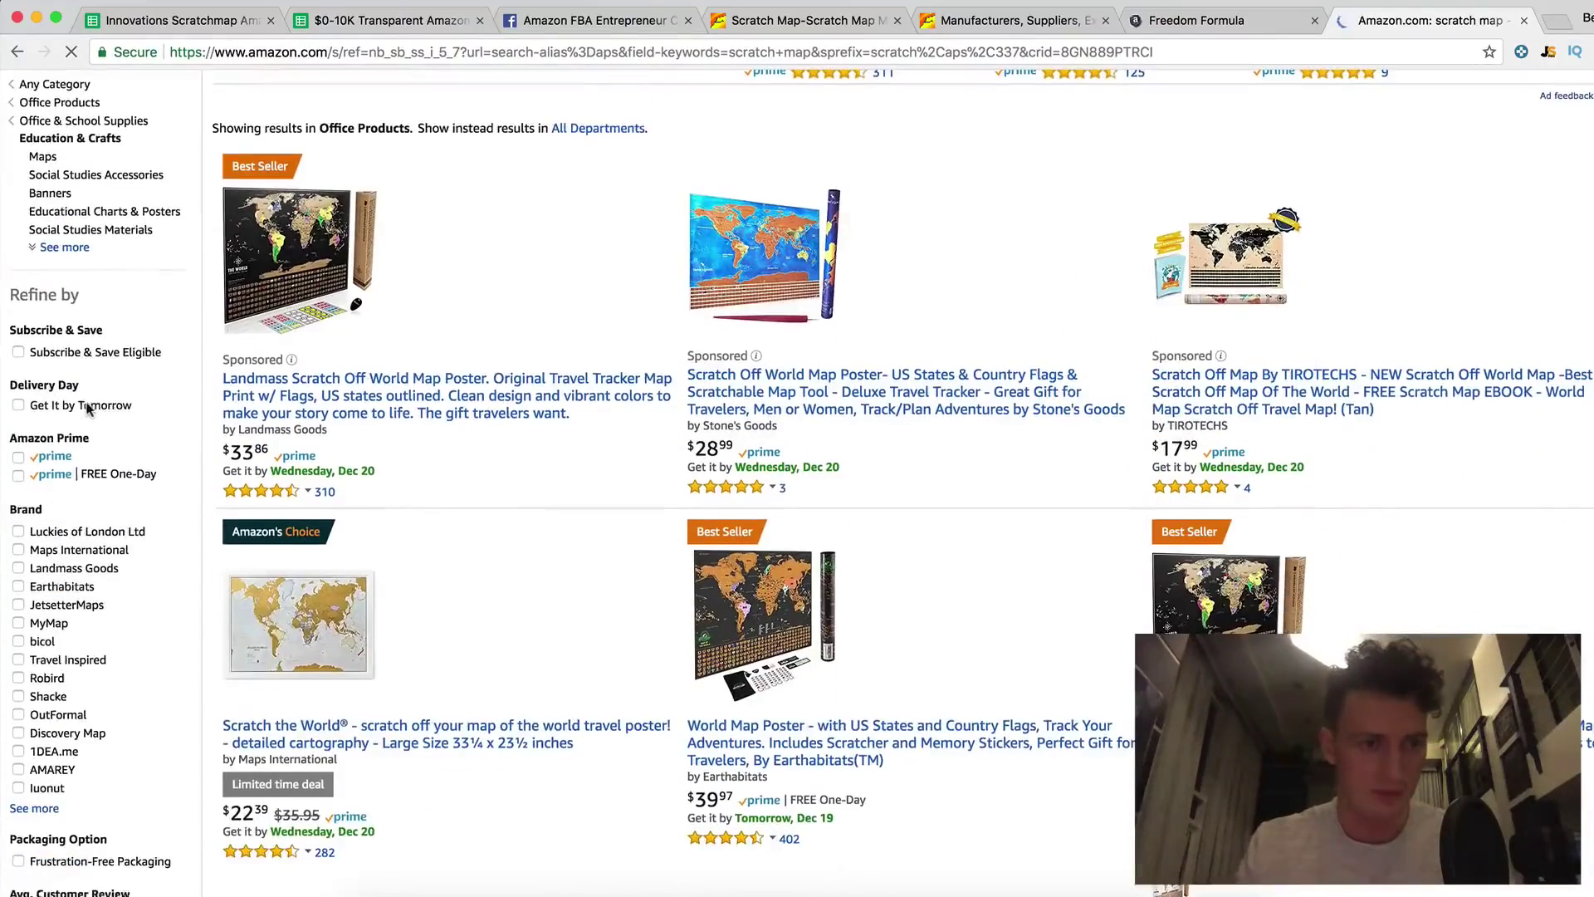
pyautogui.click(55, 751)
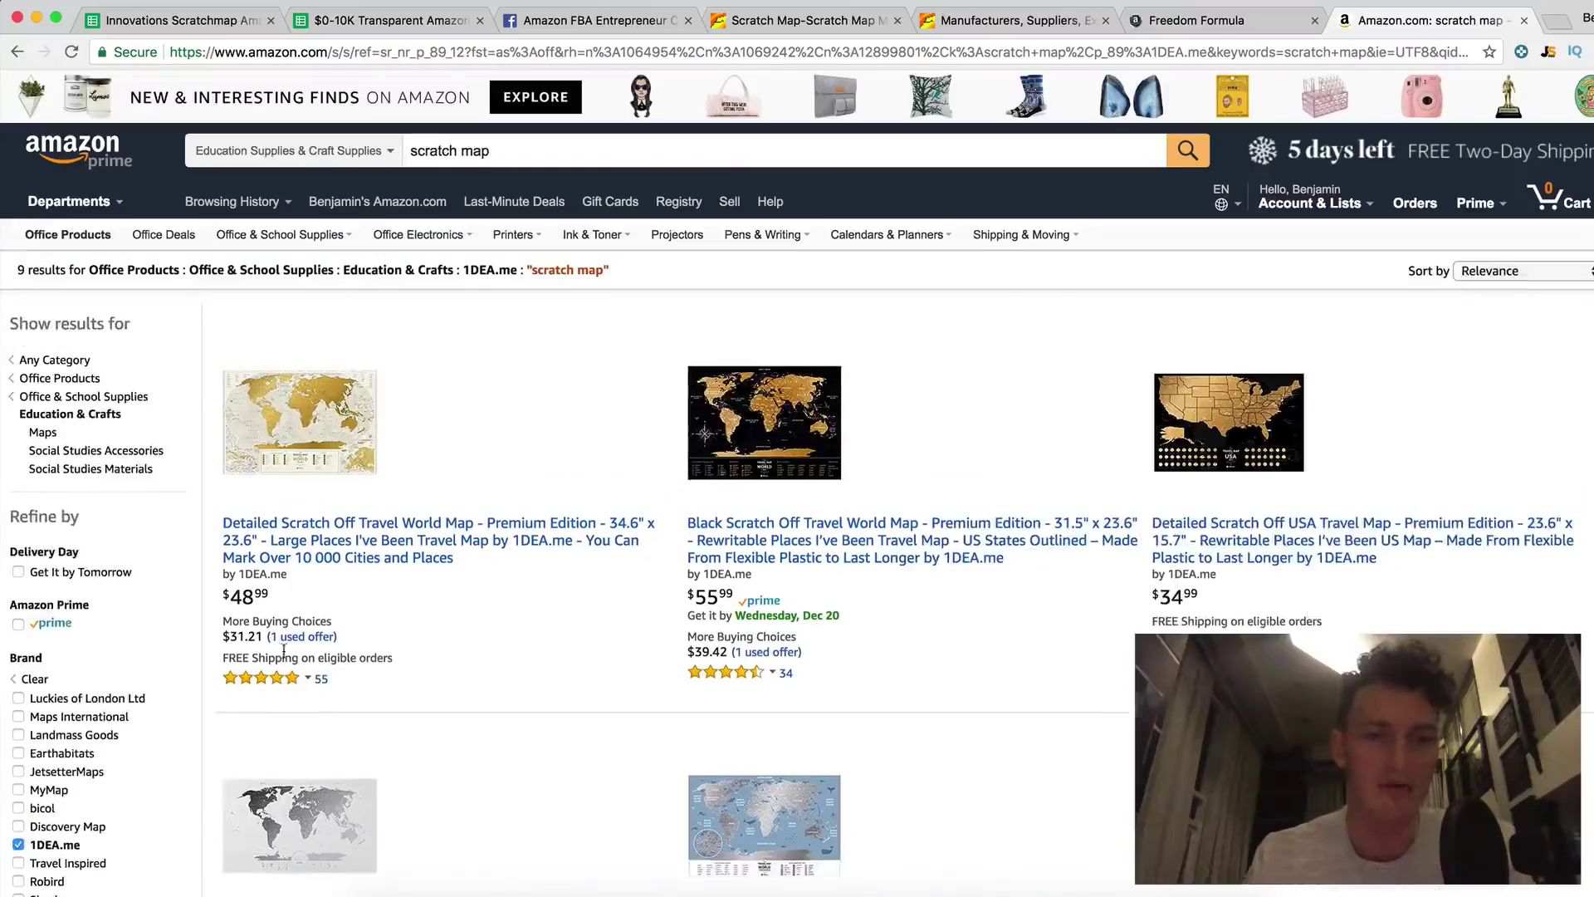
pyautogui.scroll(-1, 437, 617)
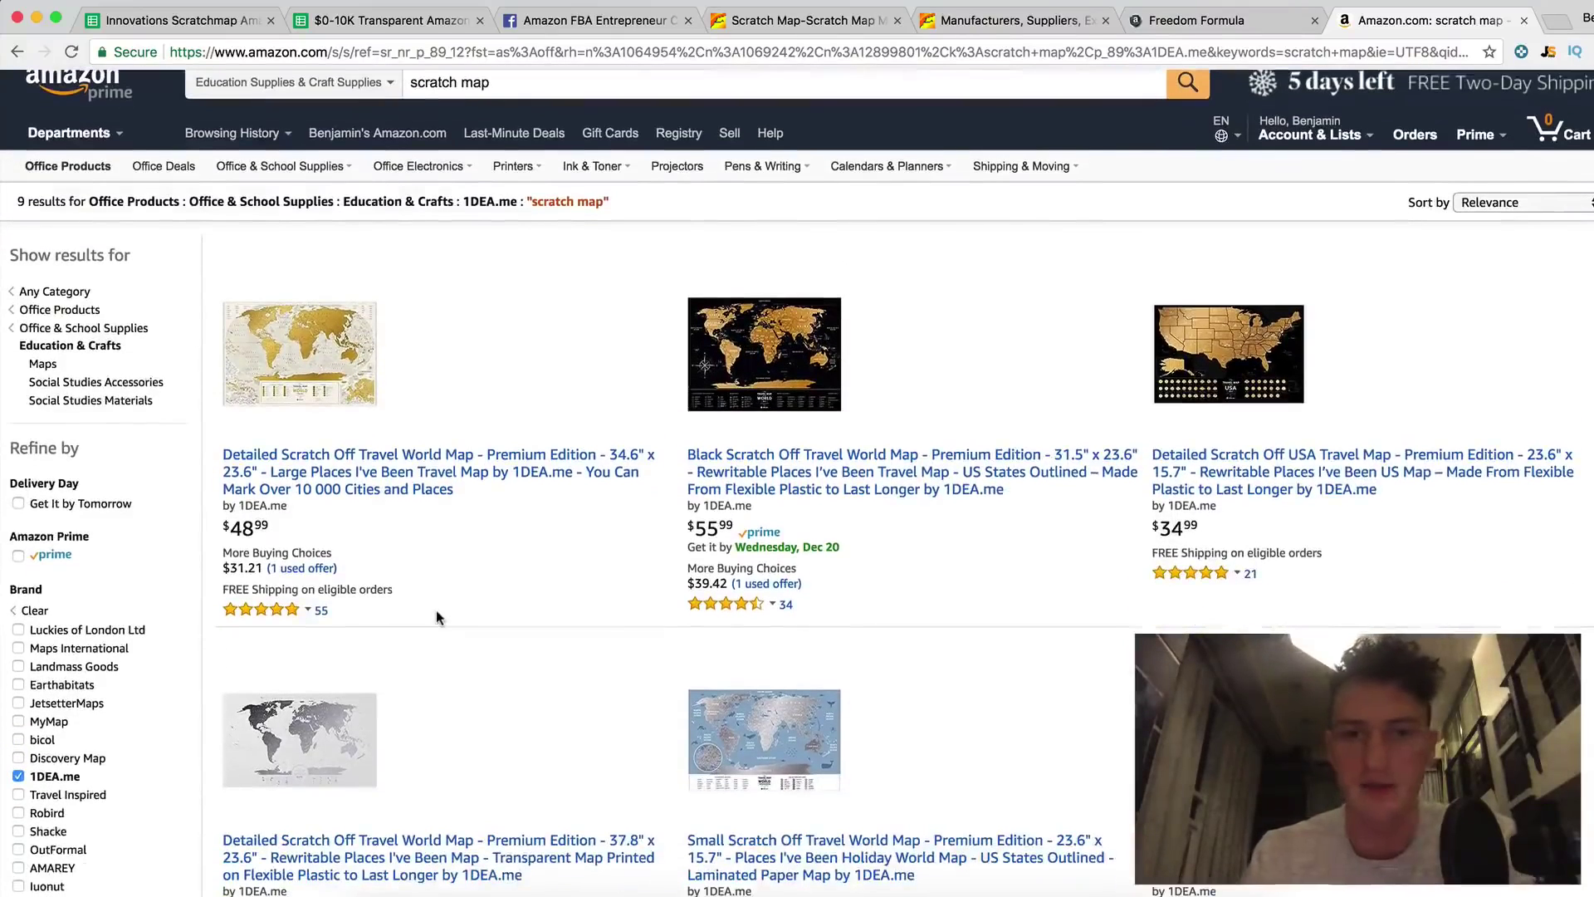
pyautogui.click(751, 367)
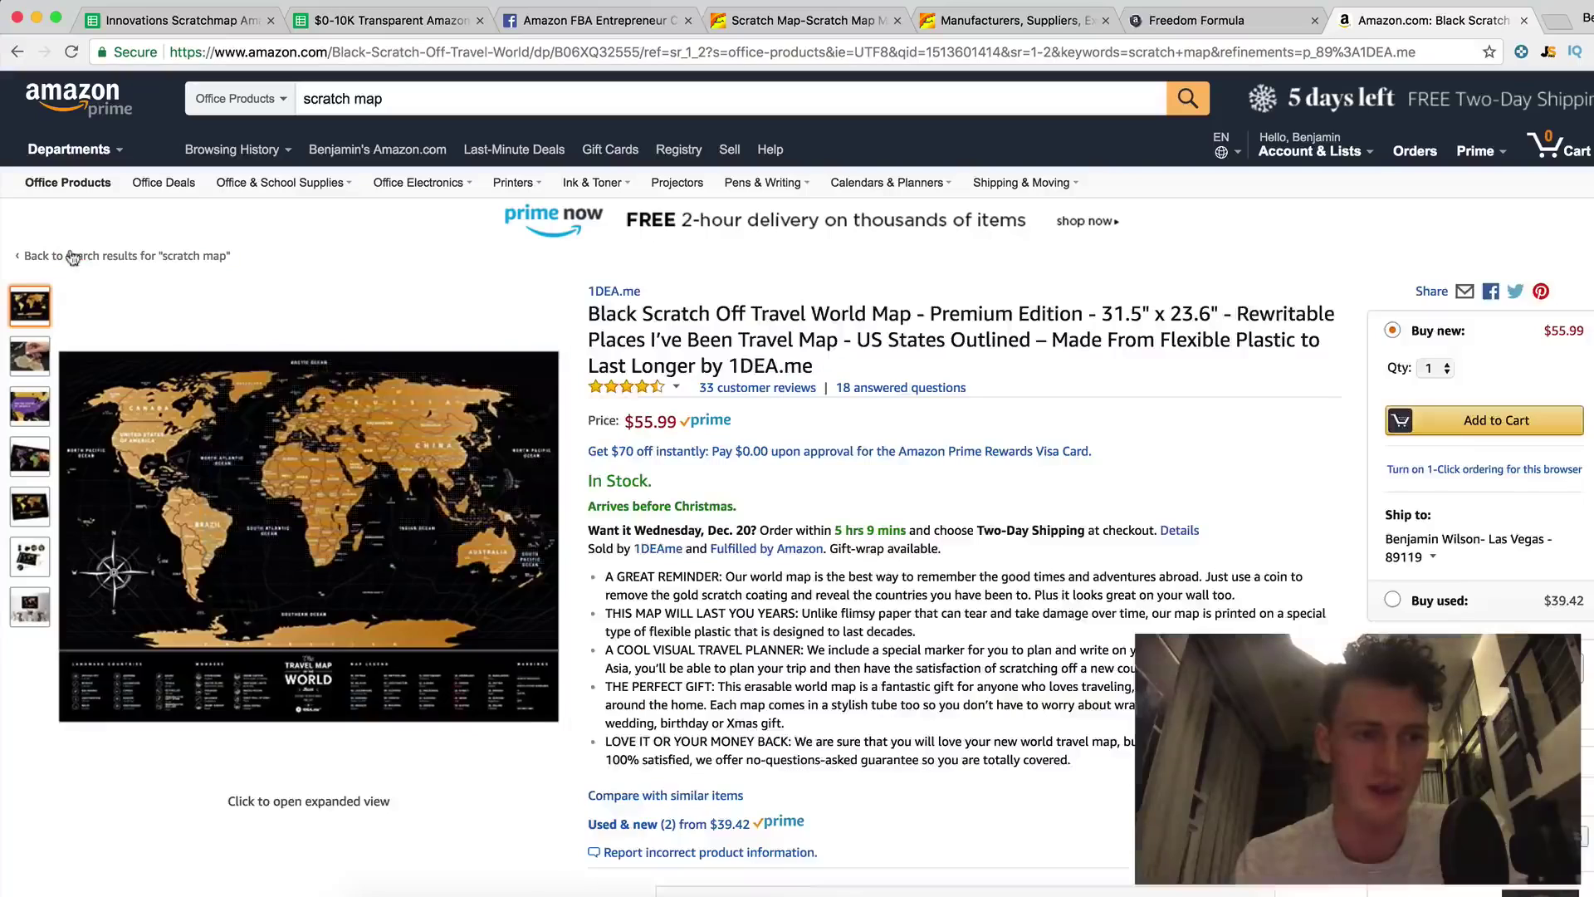
# Step: Browse the listing's product photos, showing the one of a hand scratching the map
pyautogui.moveTo(23, 365)
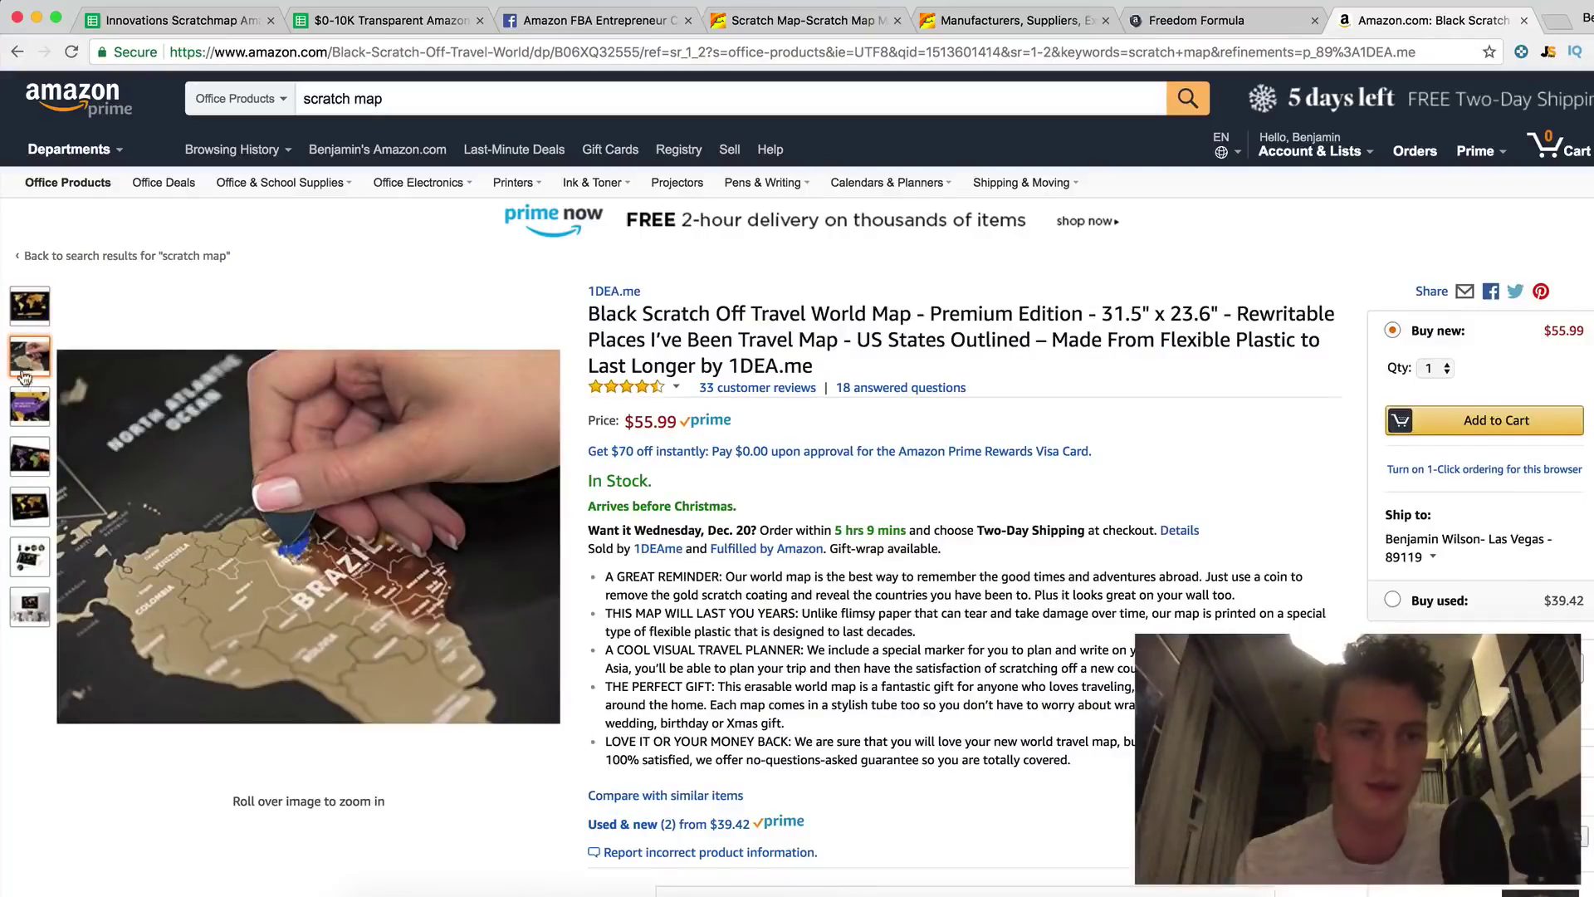
pyautogui.moveTo(15, 577)
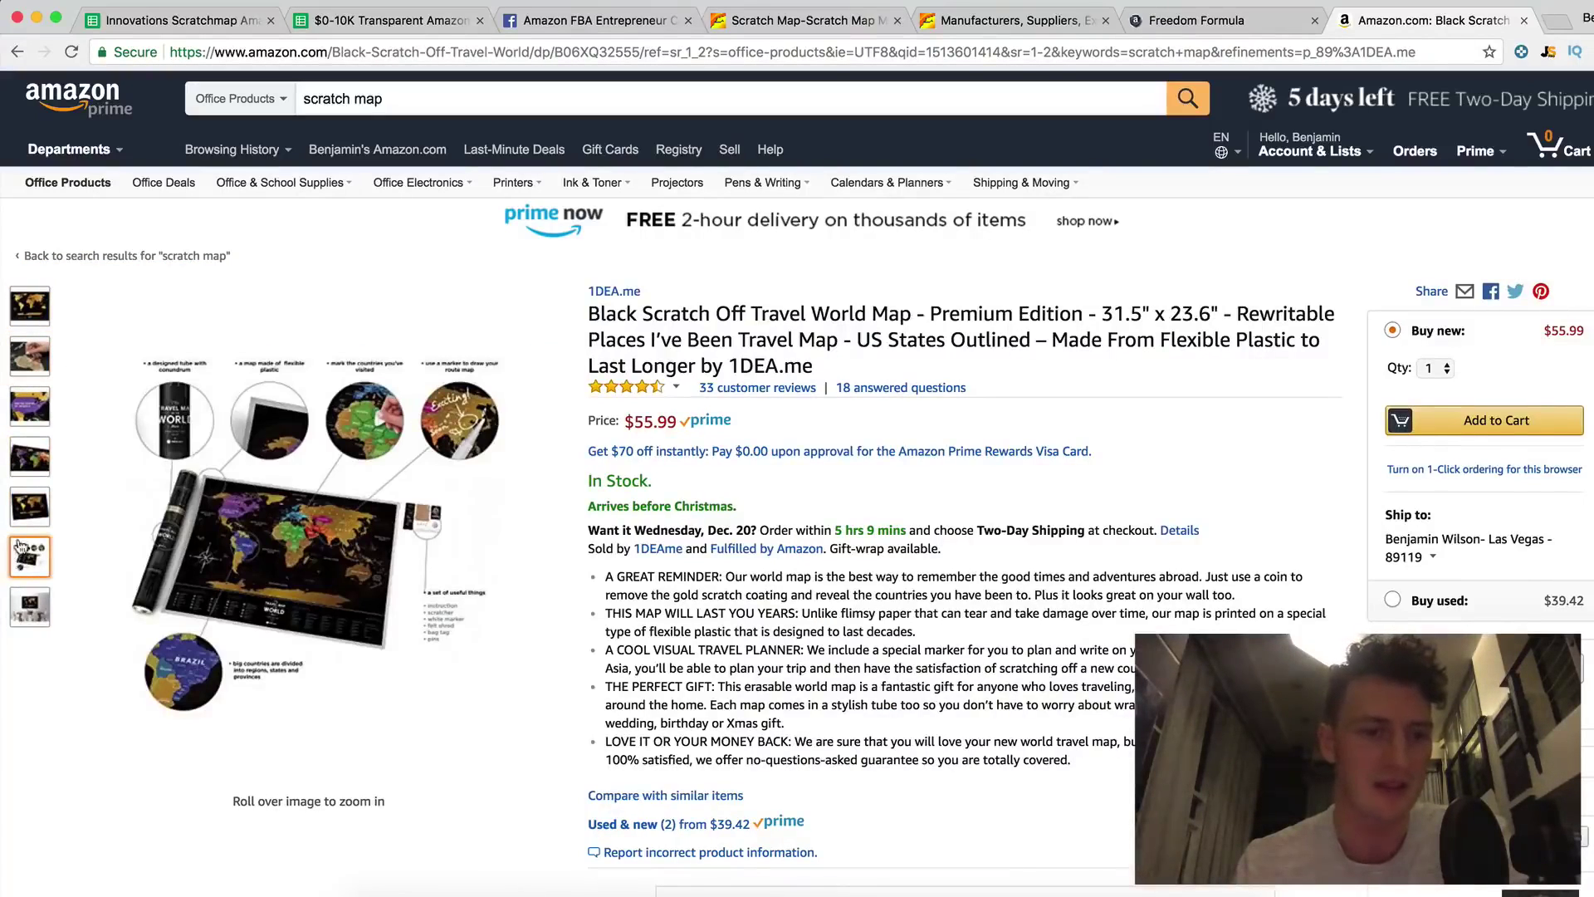
pyautogui.moveTo(30, 501)
pyautogui.moveTo(30, 457)
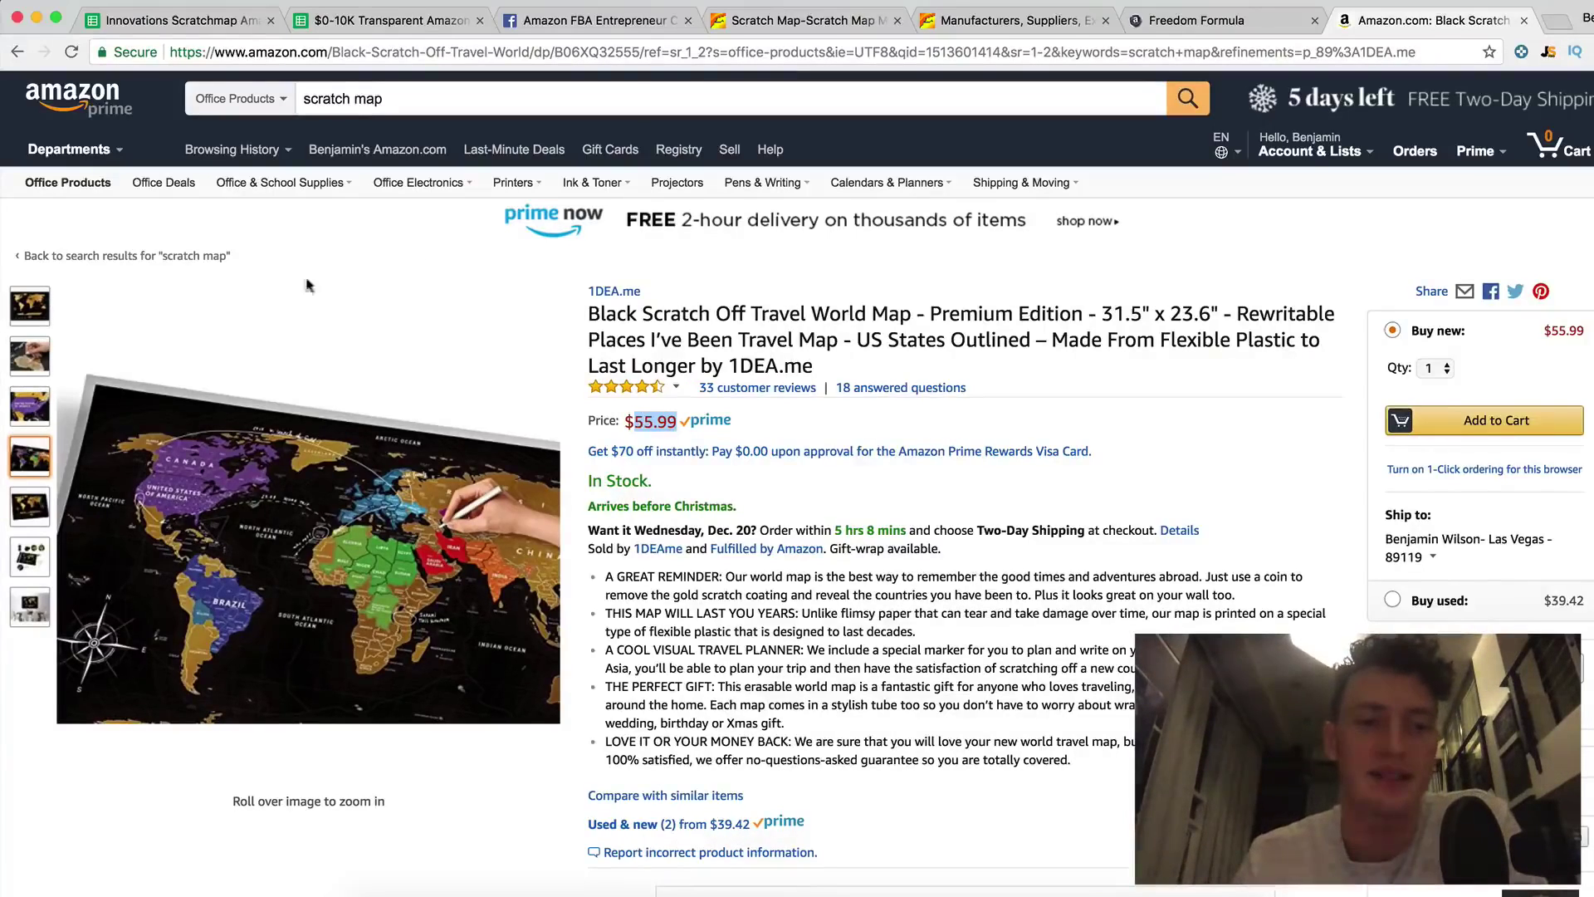
pyautogui.moveTo(254, 548)
pyautogui.click(40, 366)
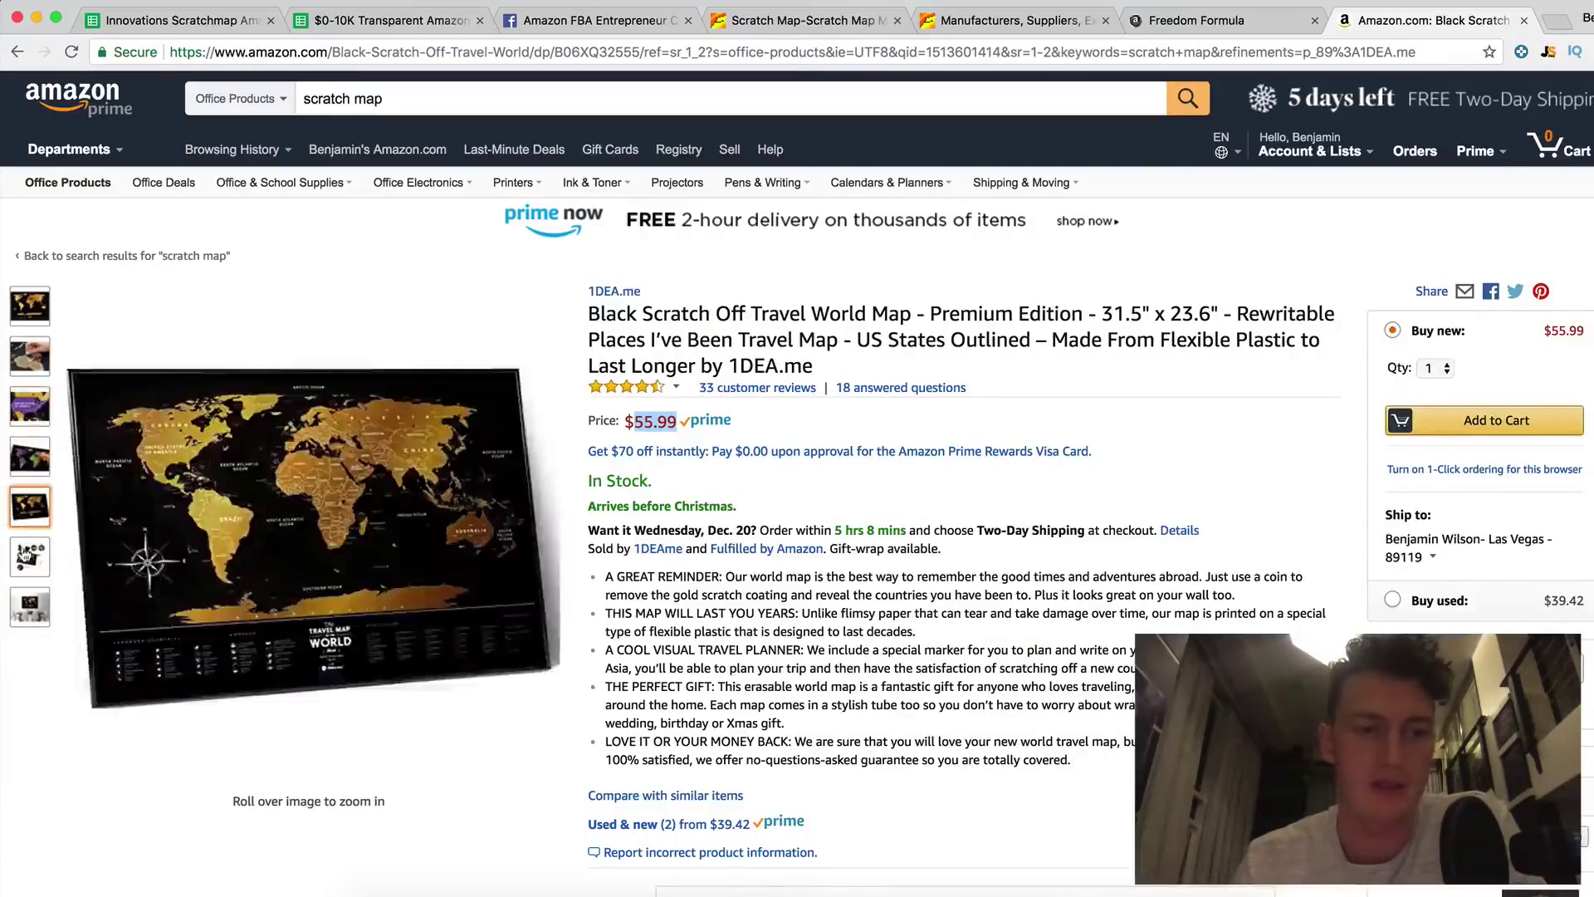
# Step: Bring Photoshop forward to view the Map-Supplier-Instructions.jpg packaging steps
pyautogui.moveTo(27, 610)
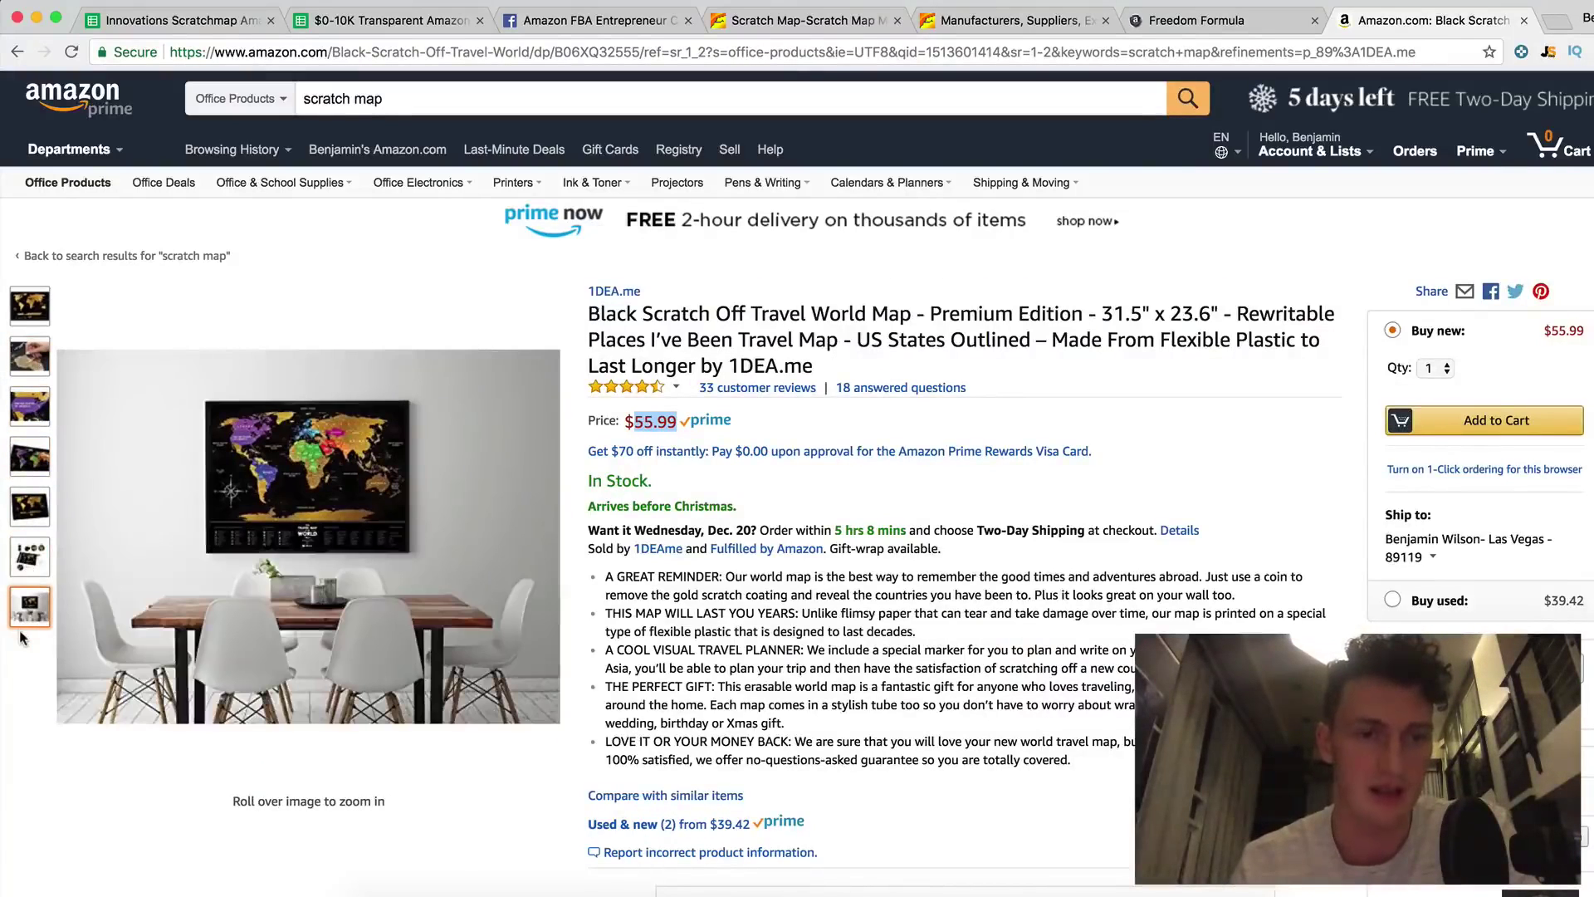
pyautogui.moveTo(18, 407)
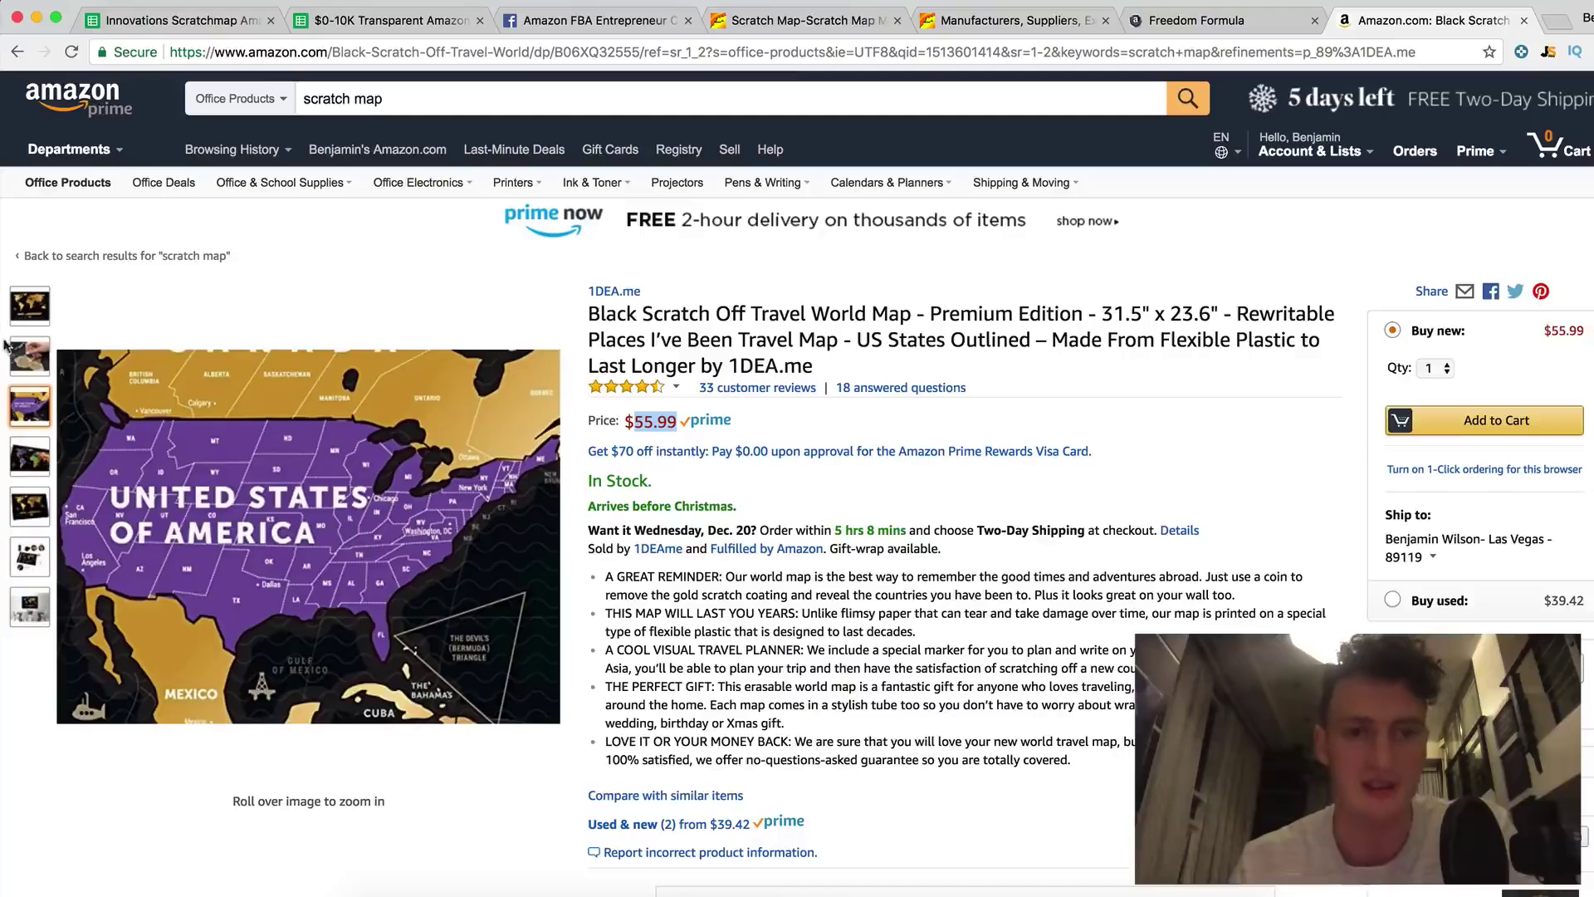
pyautogui.click(861, 893)
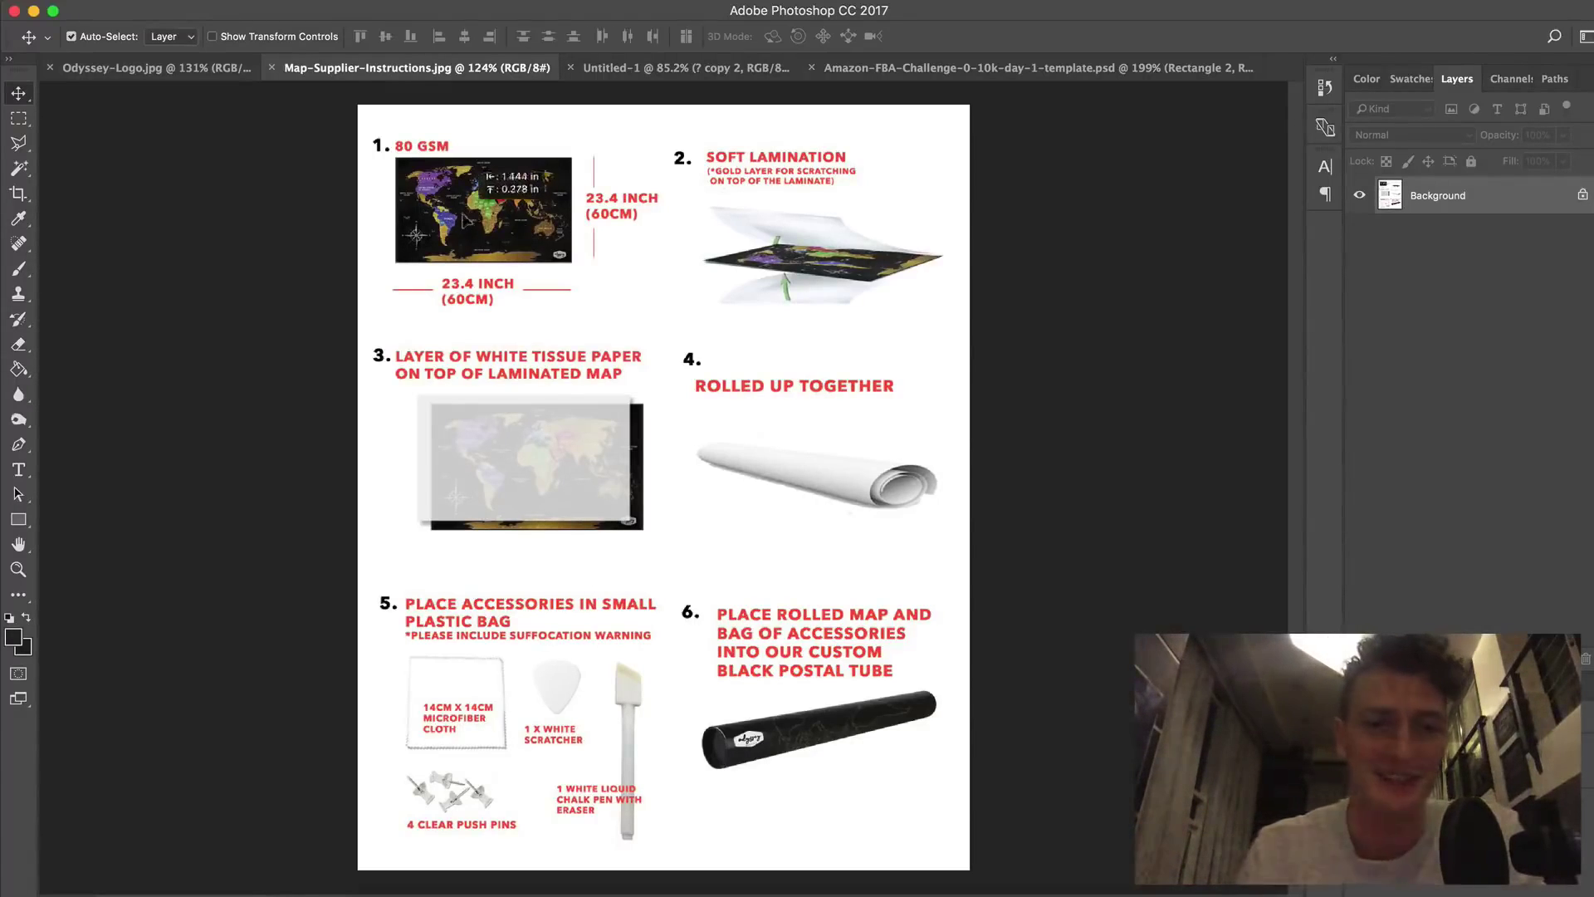
# Step: Try moving the instructions artwork twice, cancel both Background-layer alerts, then return to Chrome
pyautogui.moveTo(463, 220); pyautogui.dragTo(499, 272)
pyautogui.click(751, 361)
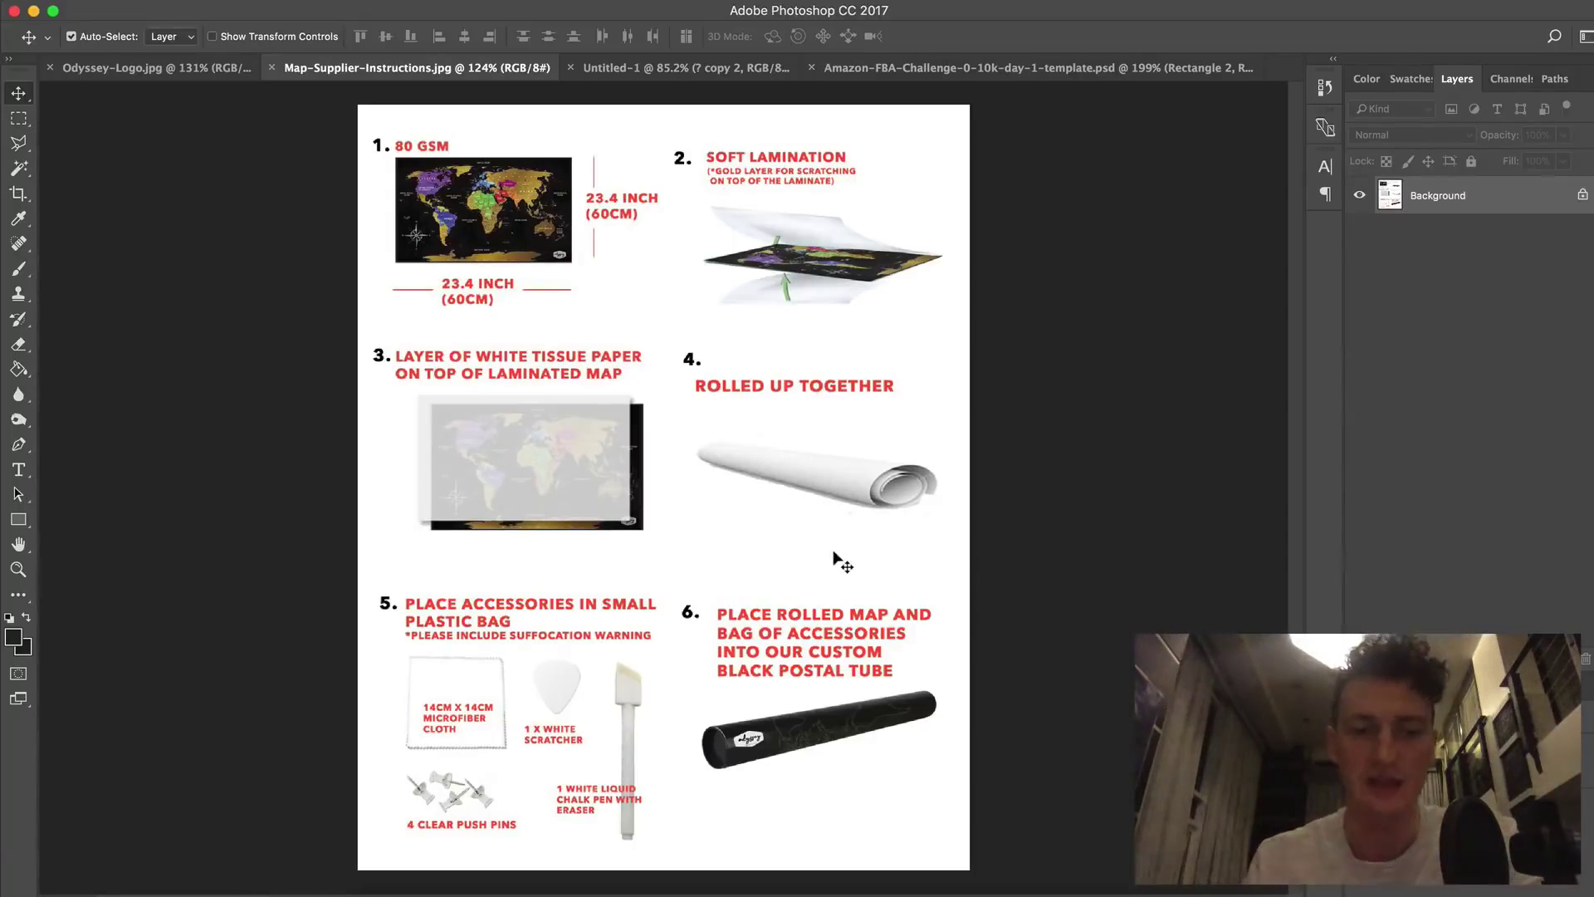
pyautogui.moveTo(516, 587); pyautogui.dragTo(556, 599)
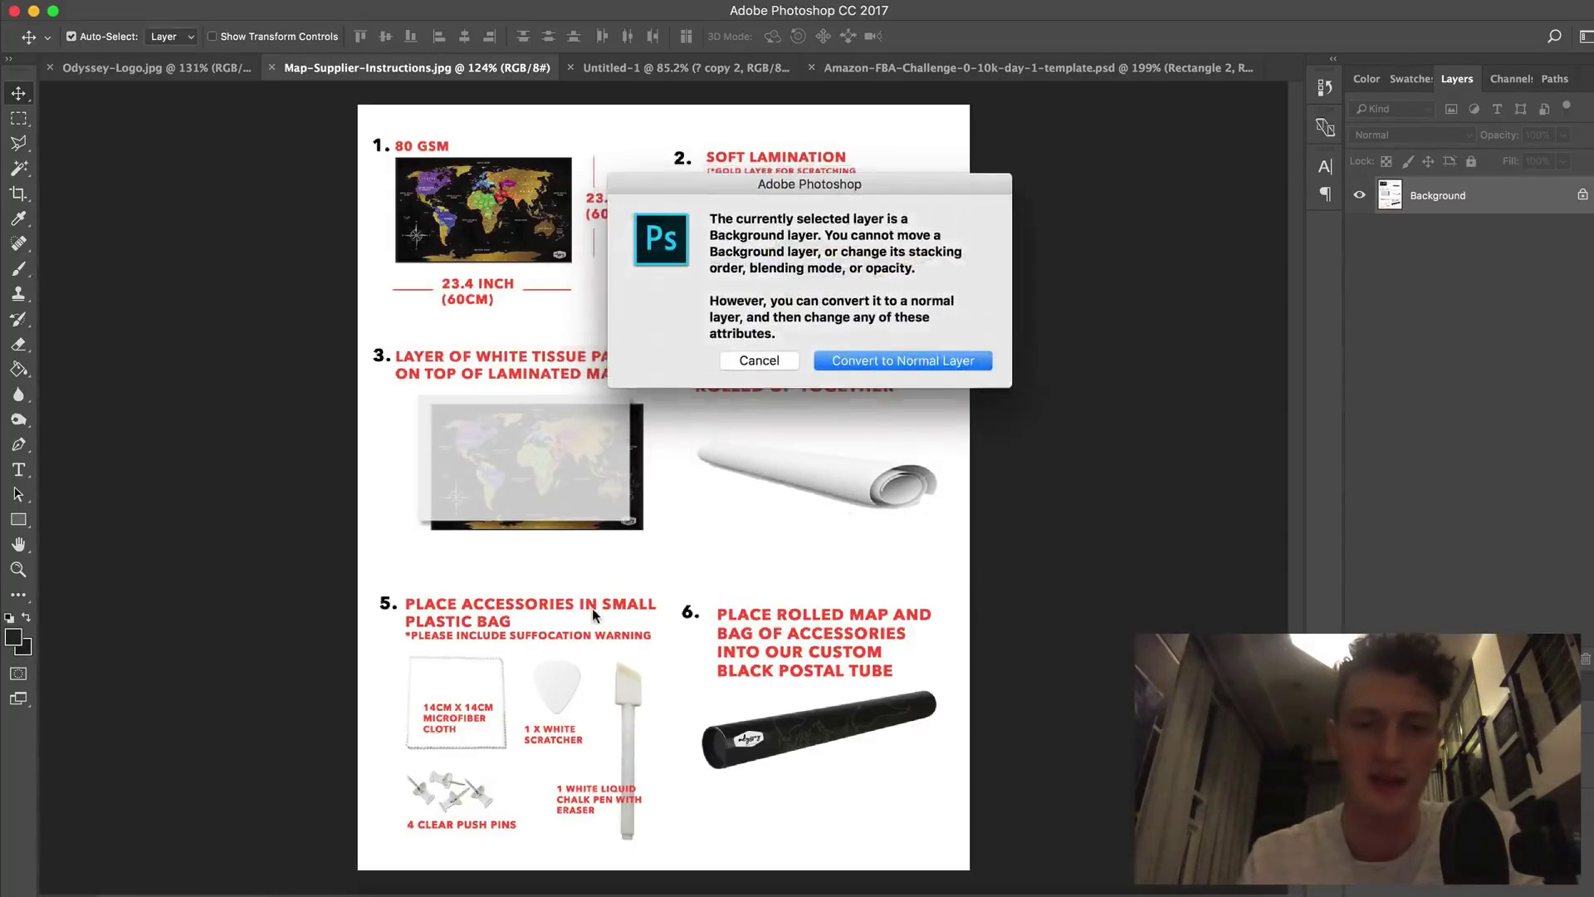
pyautogui.click(757, 366)
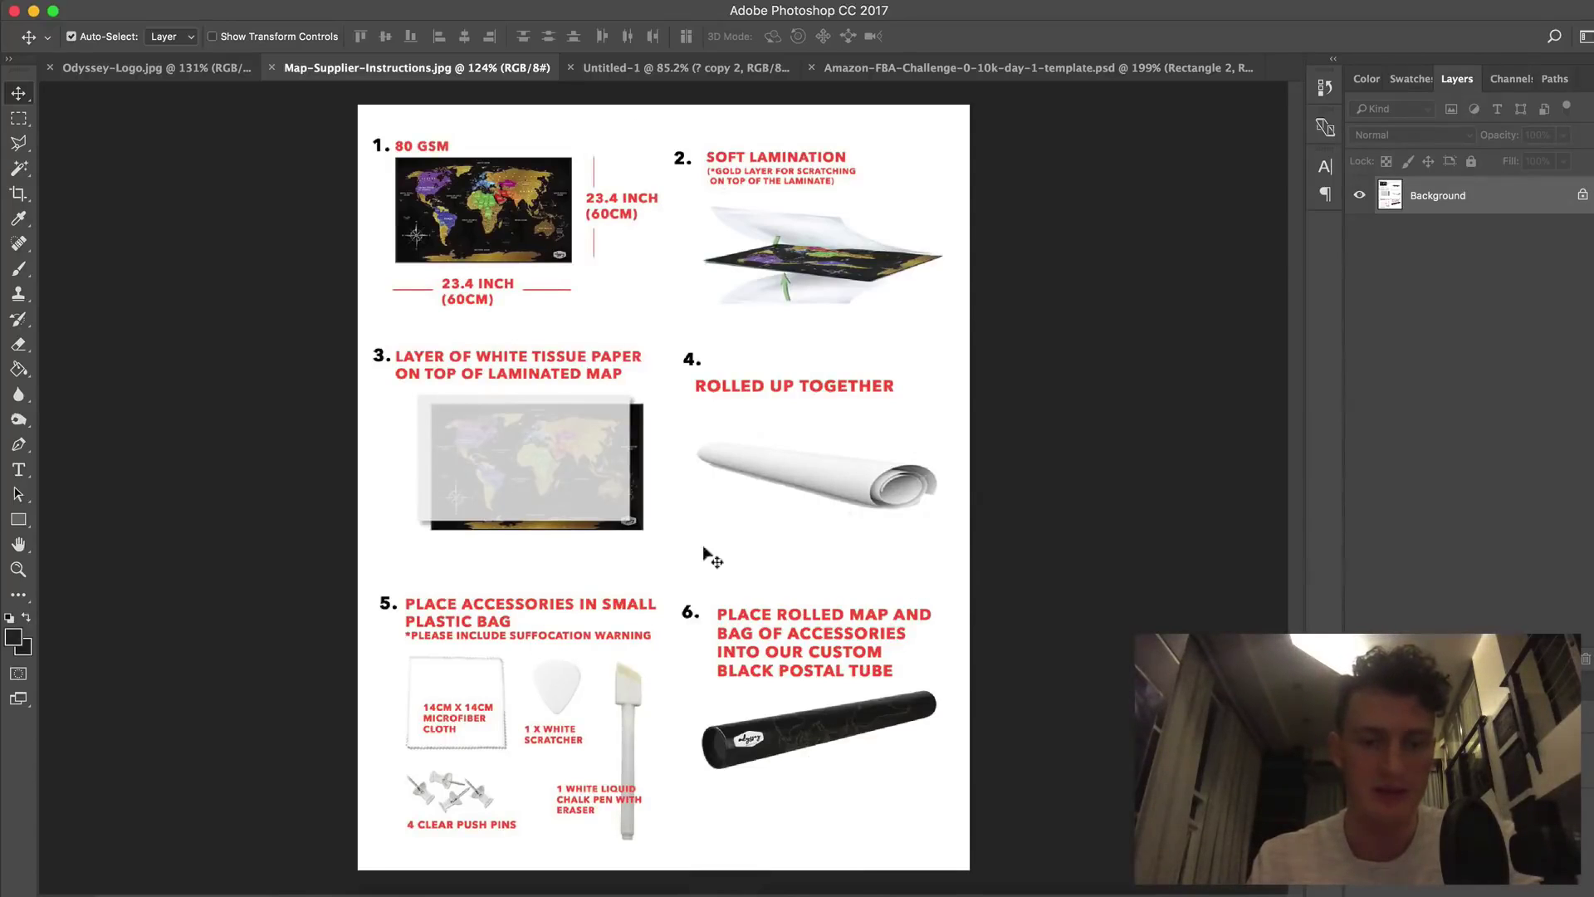
pyautogui.click(681, 893)
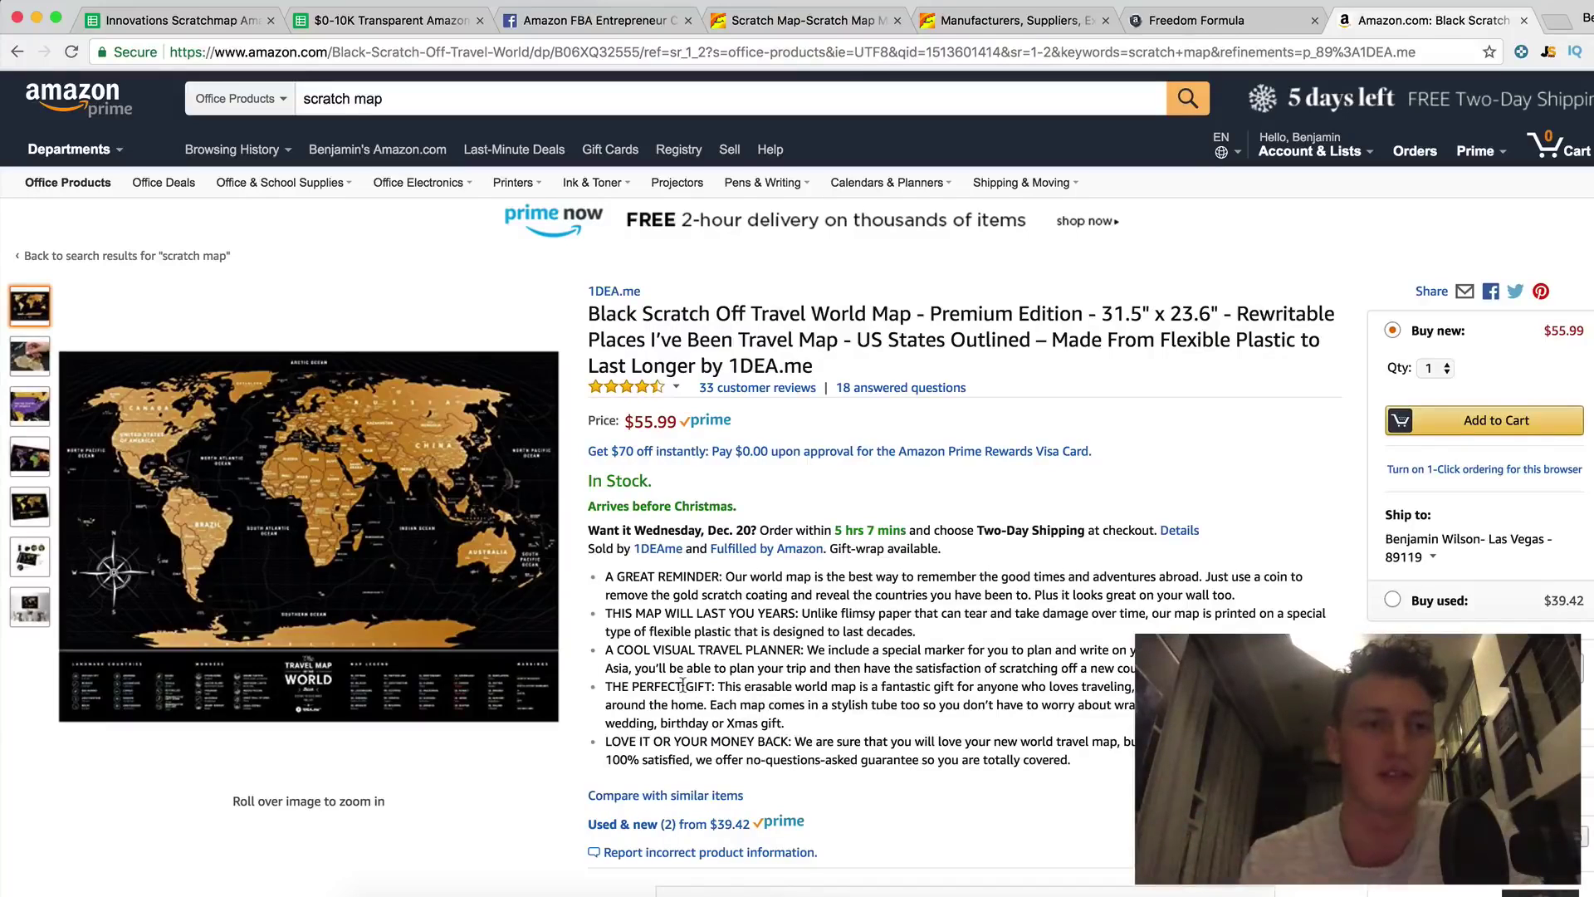
# Step: Check the $0-10K investment sheet's C4 formula =3000/6, giving 500 units at $6.00 each
pyautogui.click(166, 20)
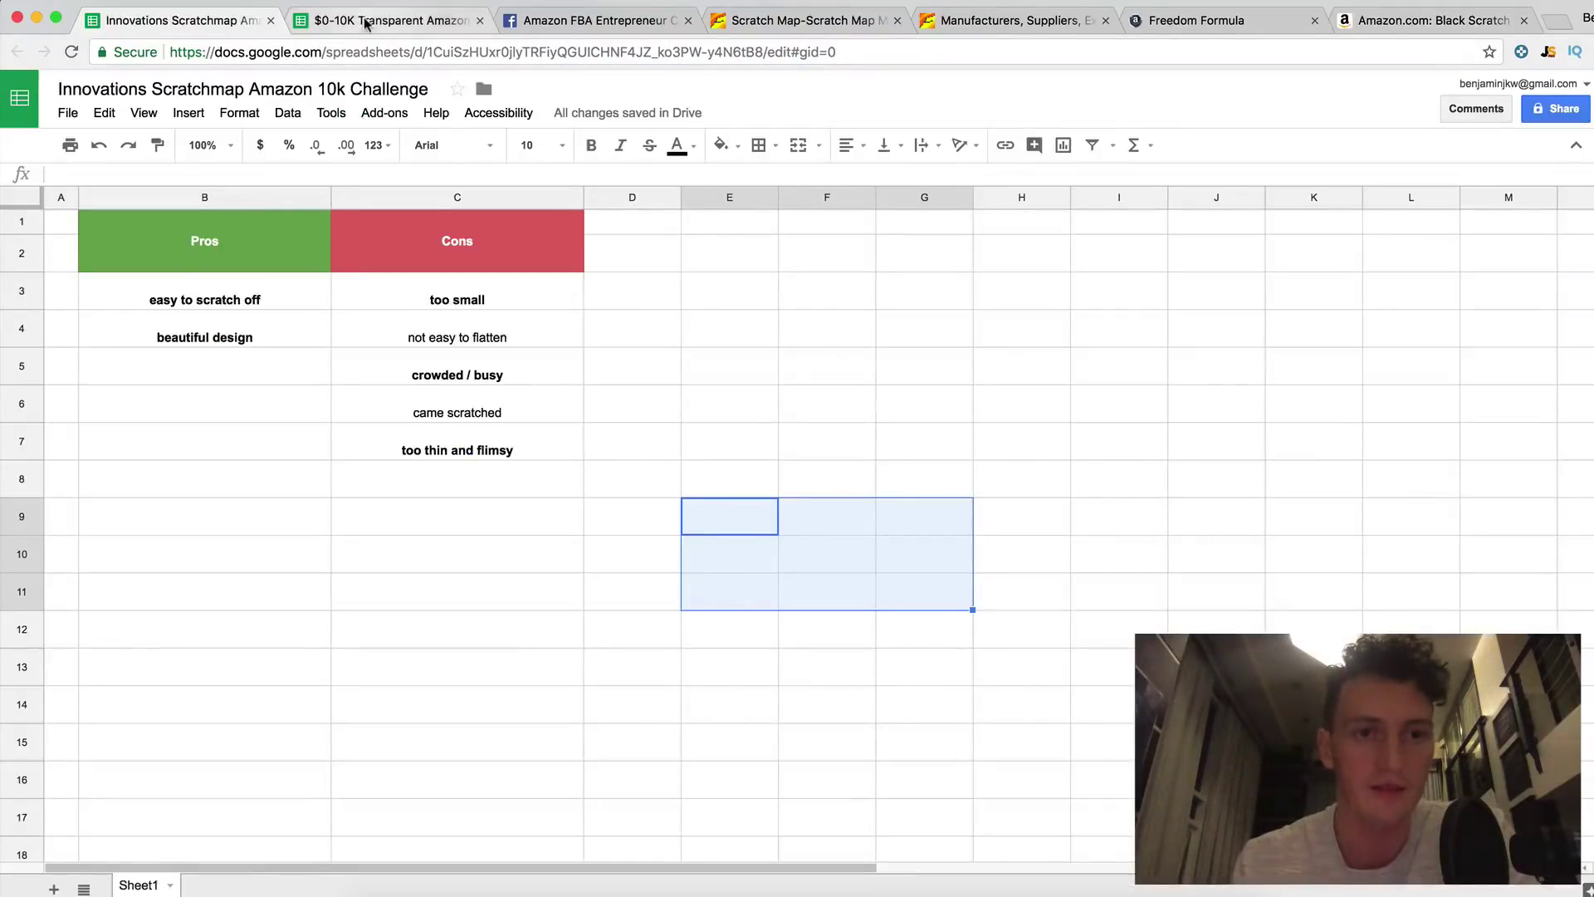
pyautogui.click(366, 23)
pyautogui.press('Tab')
pyautogui.click(515, 315)
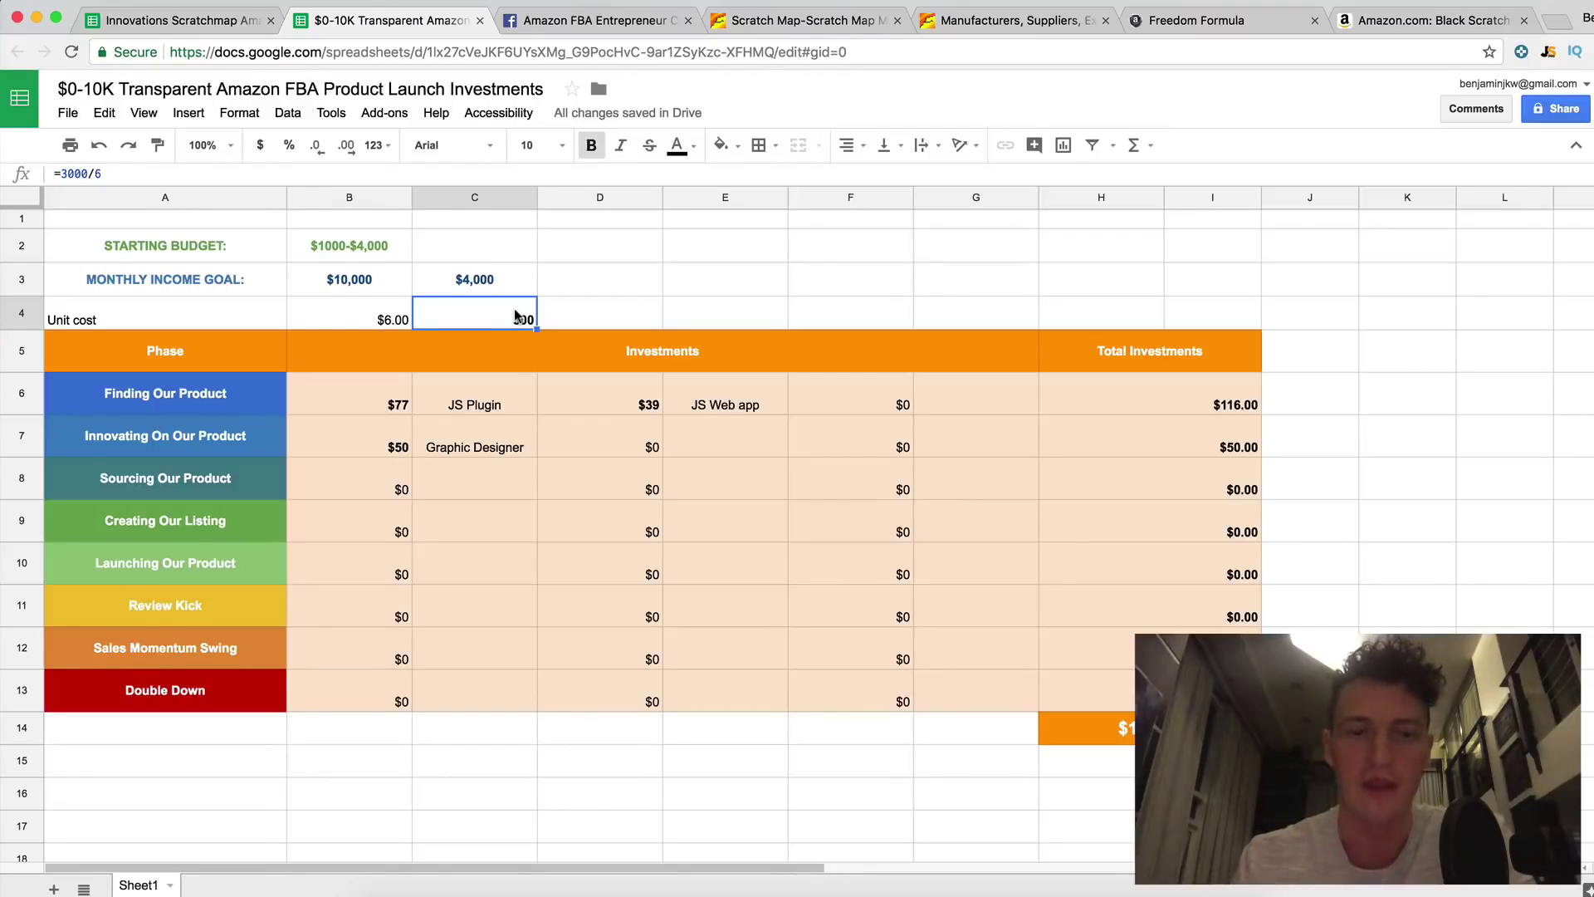
pyautogui.click(1463, 34)
# Step: Go via the Freedom Formula tab to the Alibaba Manufacturers, Suppliers tab and scan its homepage
pyautogui.click(1198, 25)
pyautogui.click(996, 20)
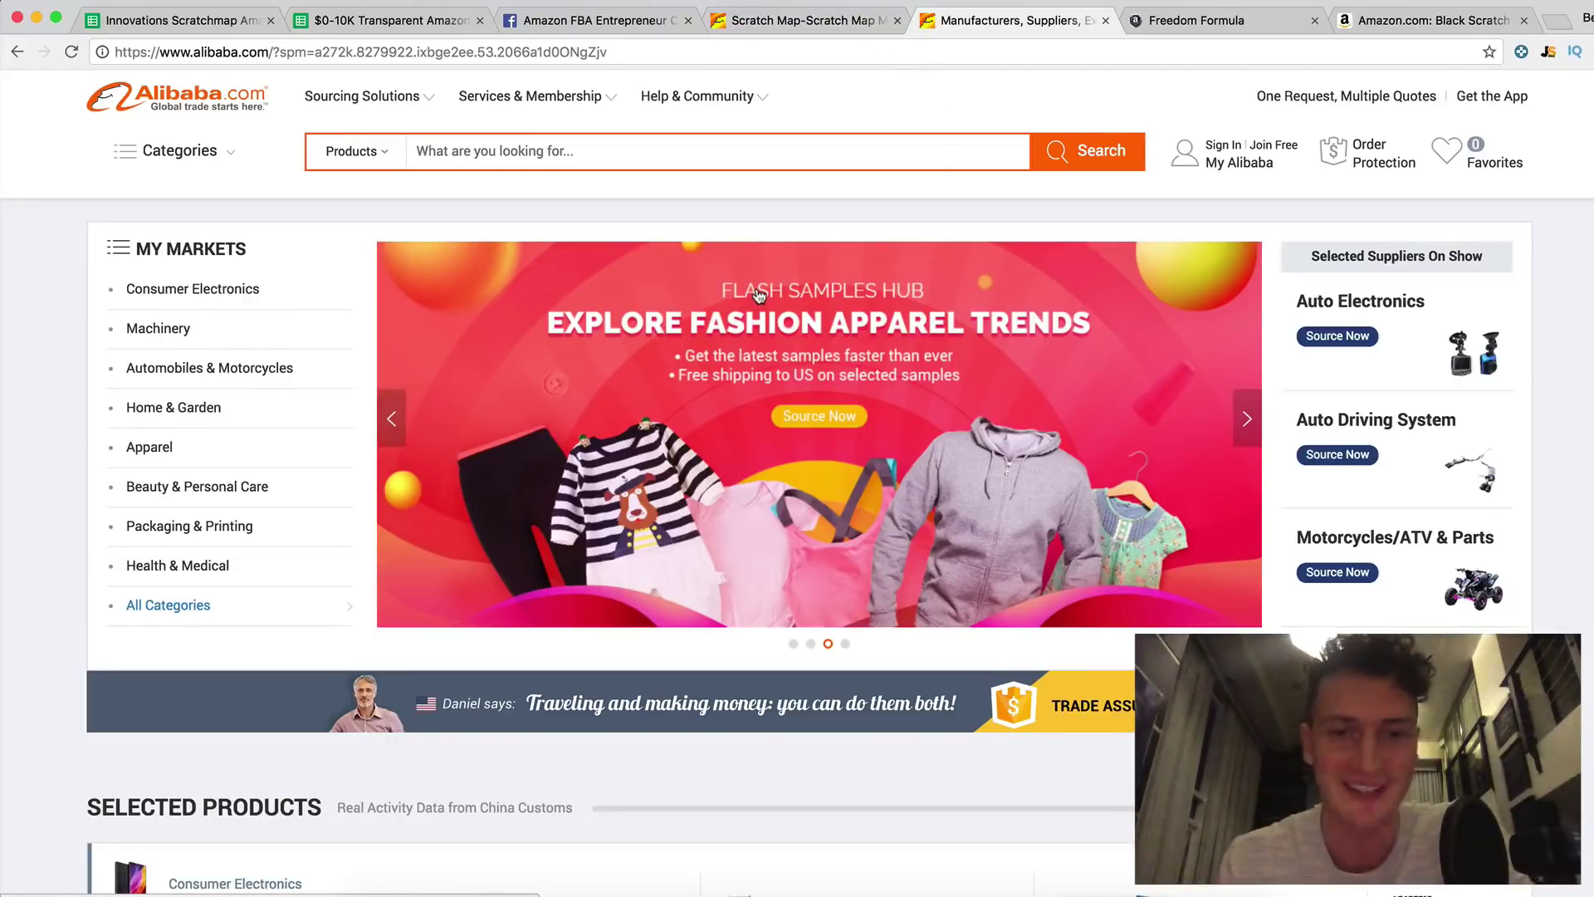
pyautogui.scroll(-7, 759, 295)
pyautogui.scroll(7, 759, 295)
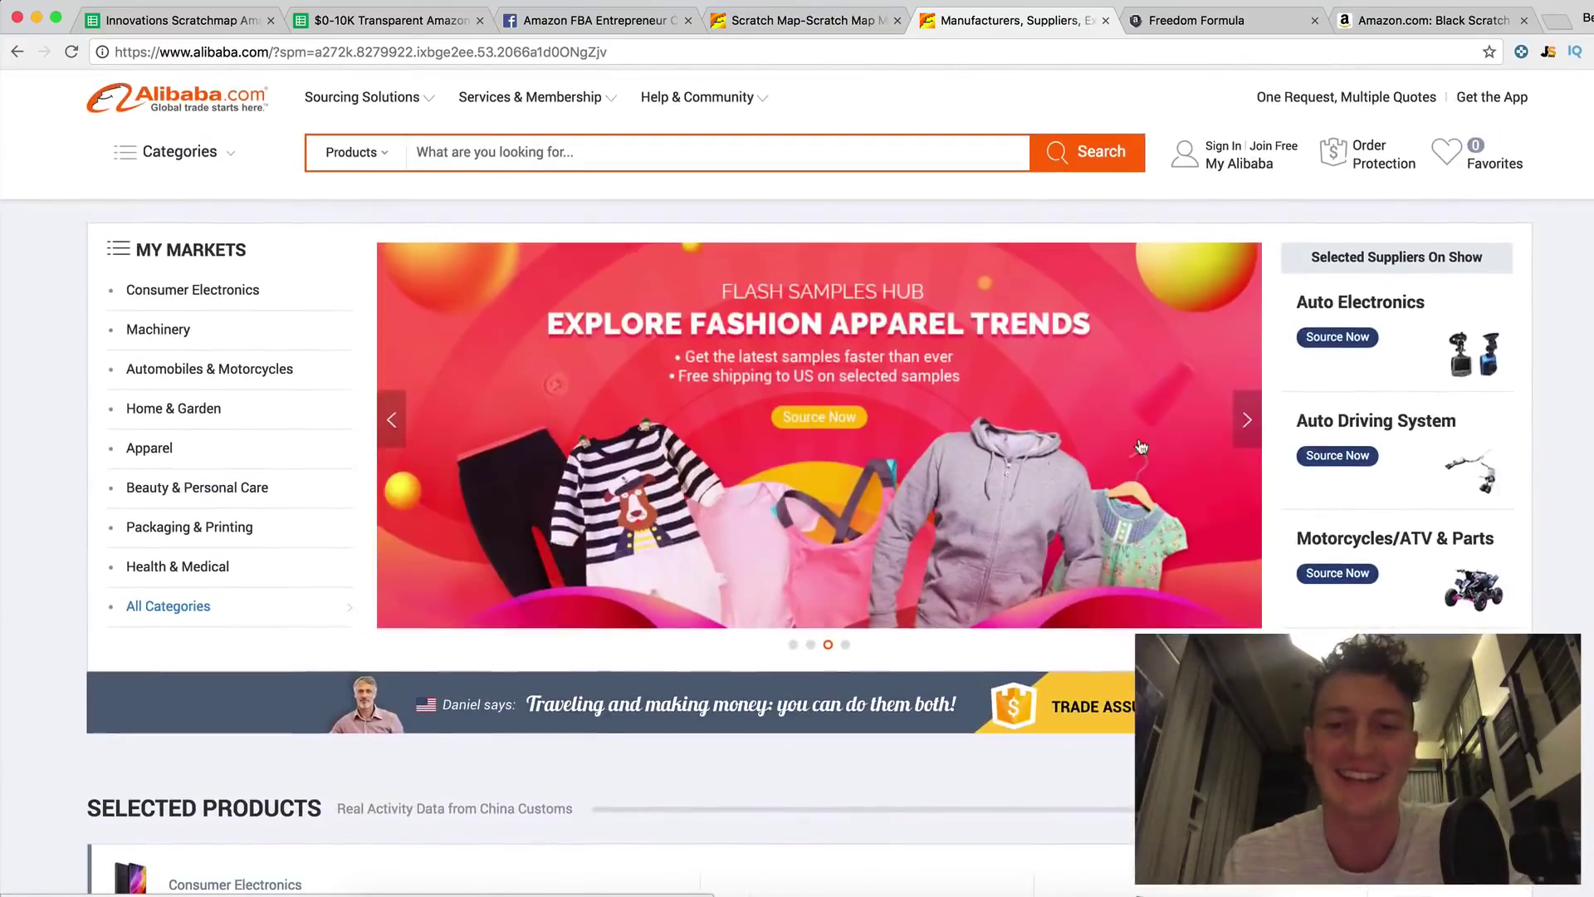